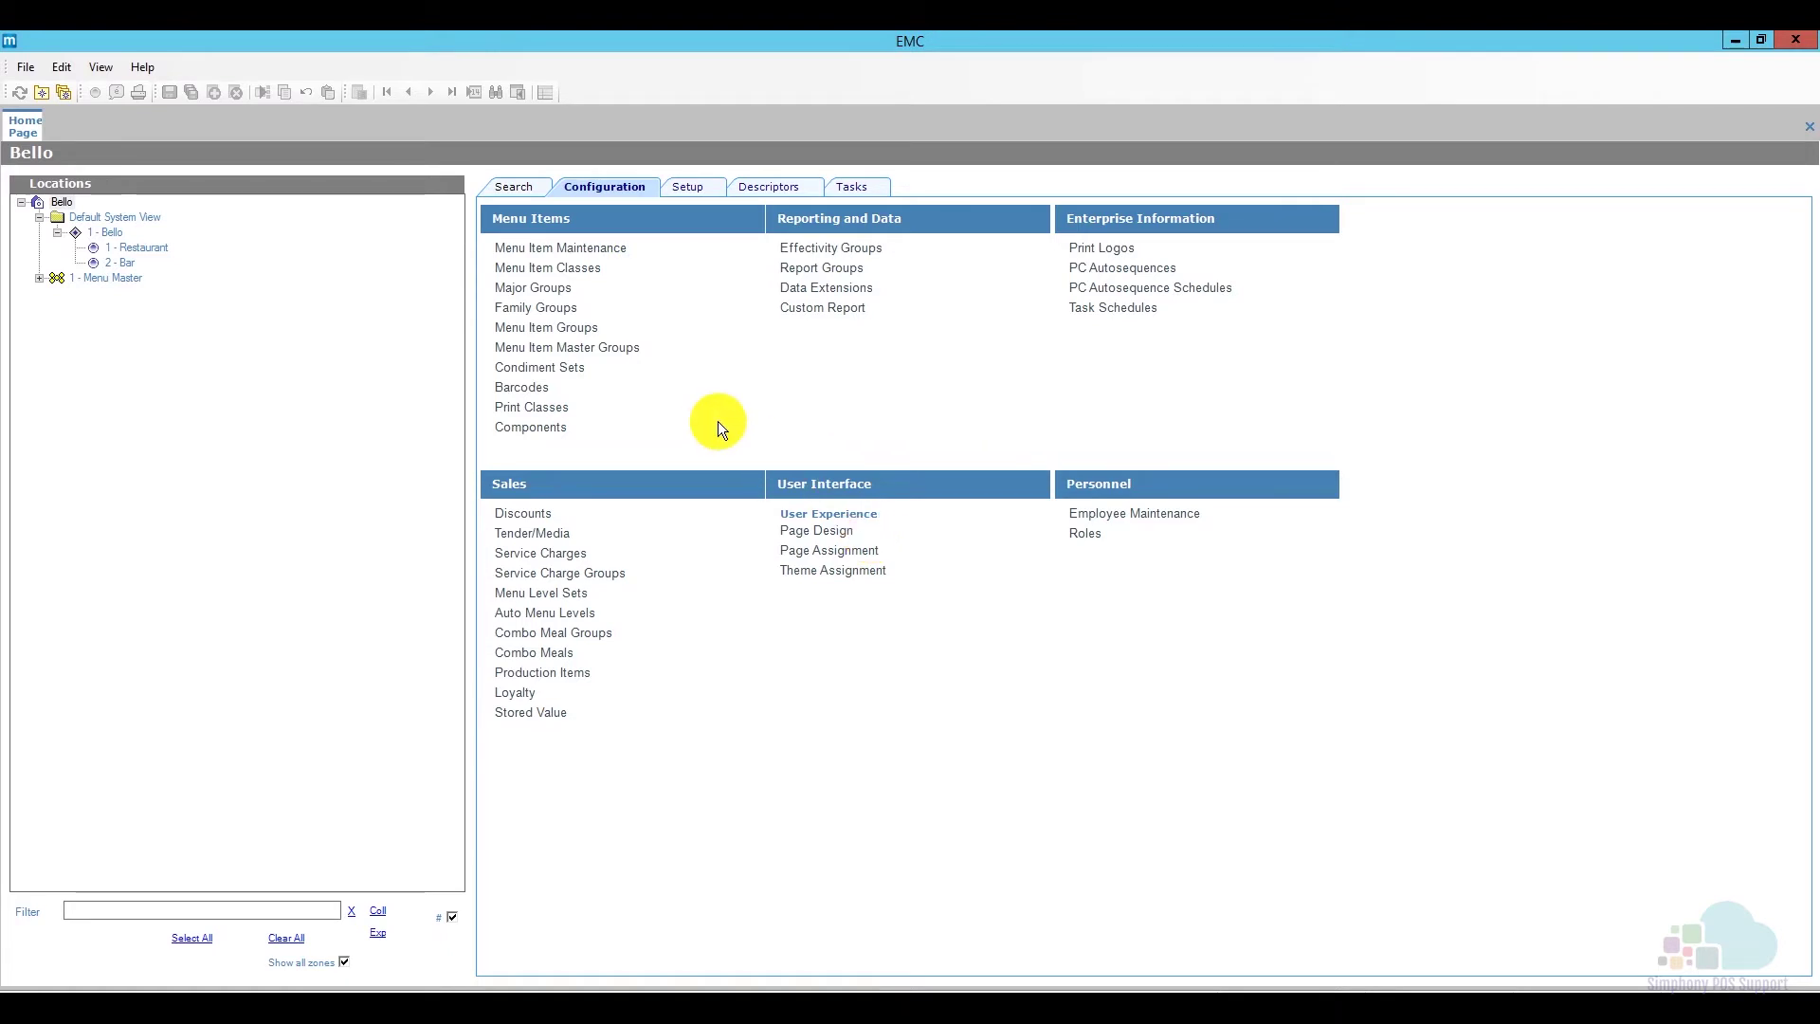
- Open Bello's print classes and show the Expo Only class (Order Device #1) in form view
{"action": "left_click", "coordinate": [64, 203]}
{"action": "left_click", "coordinate": [549, 409]}
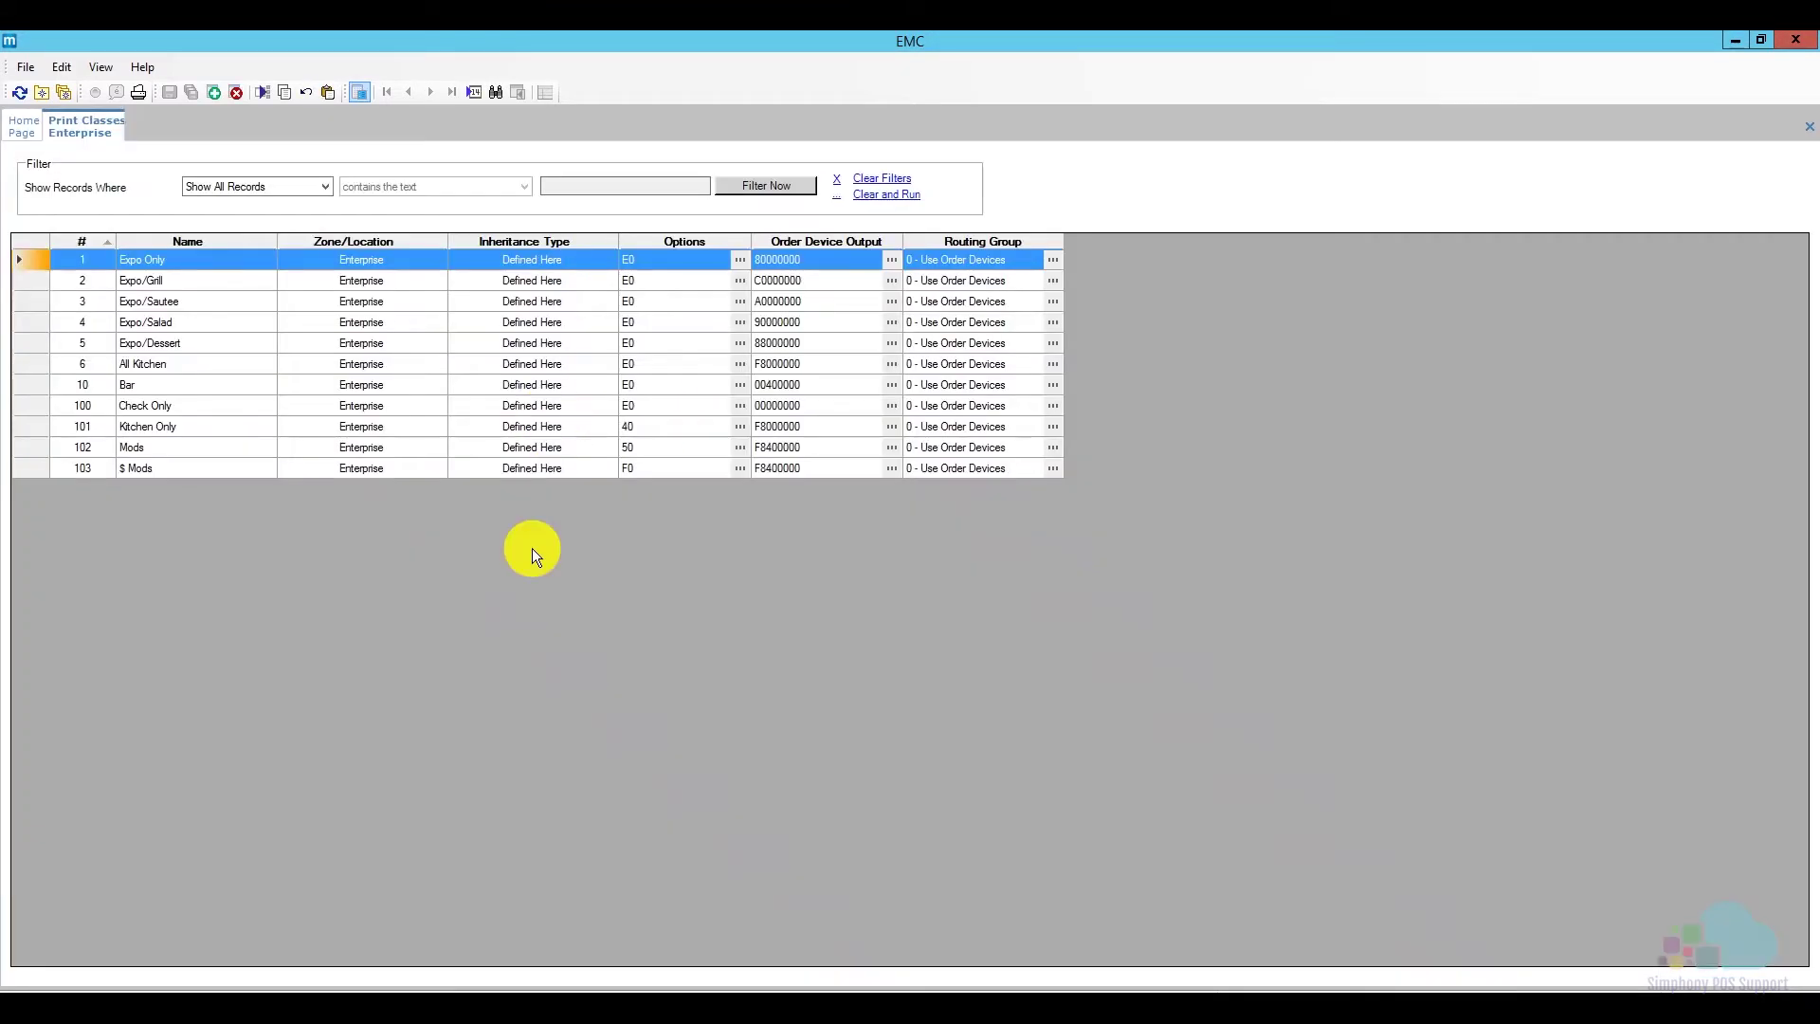
{"action": "double_click", "coordinate": [32, 259]}
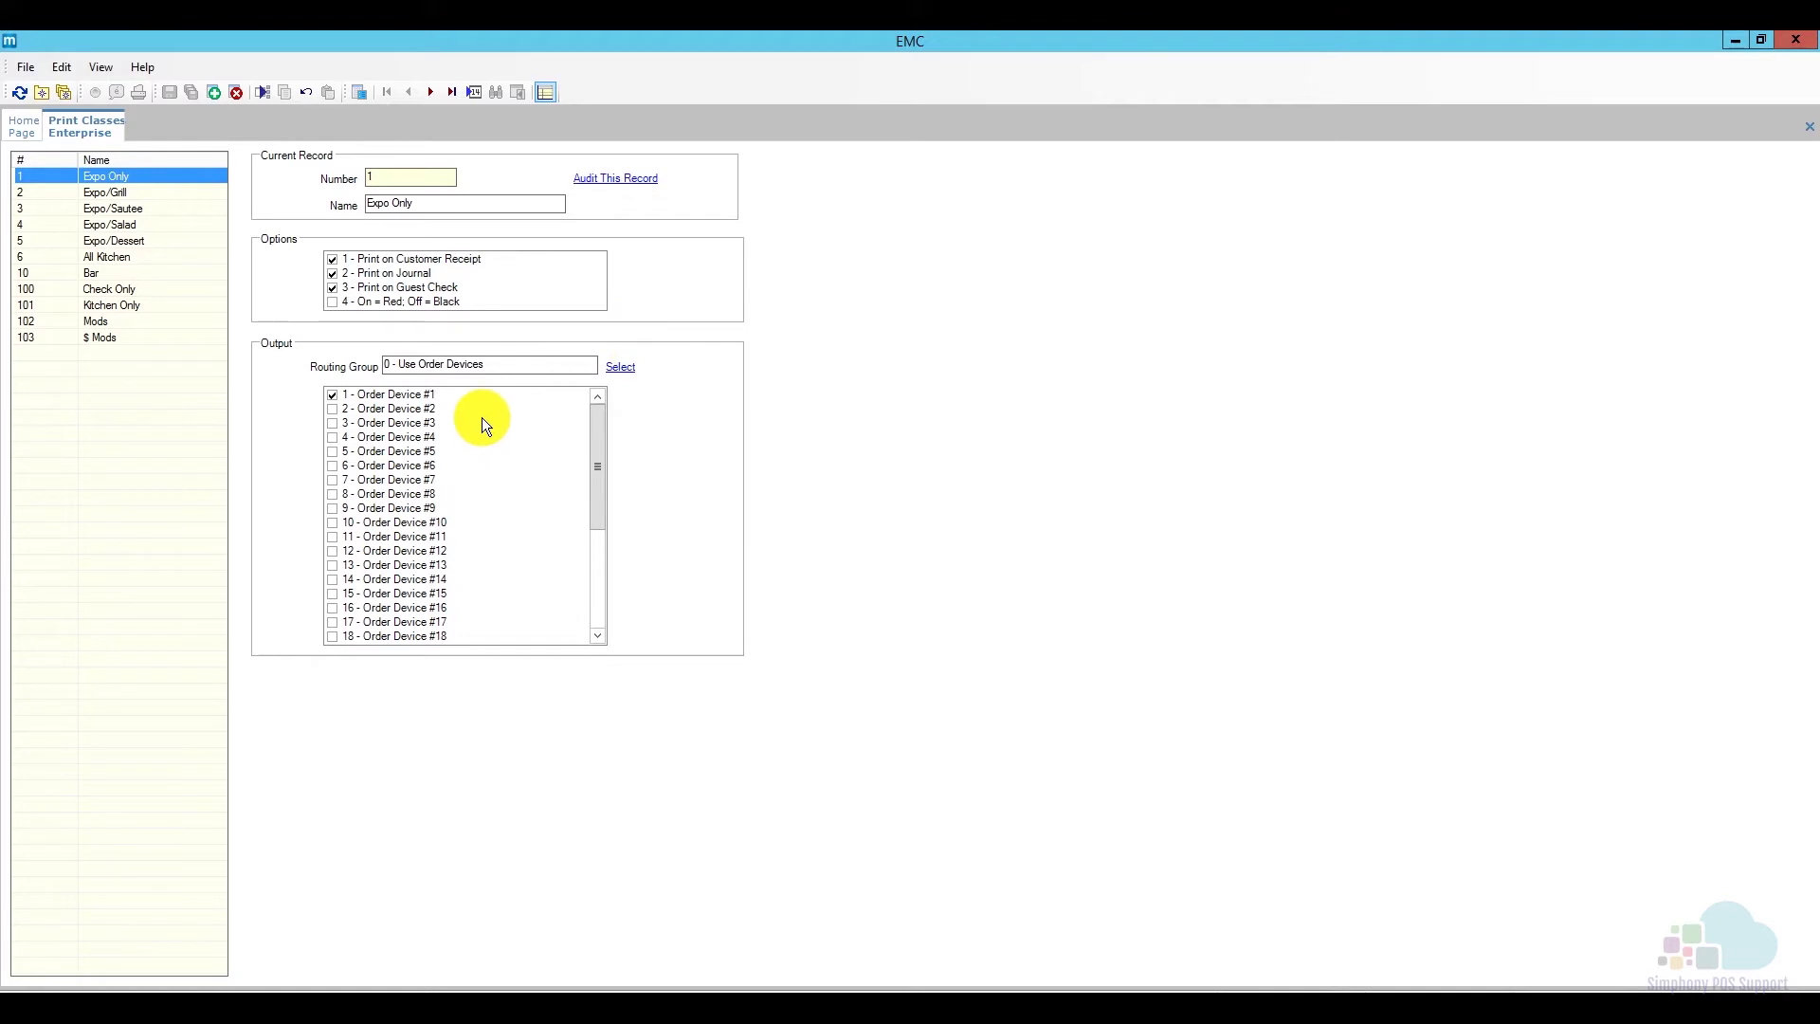
{"action": "left_click", "coordinate": [510, 424]}
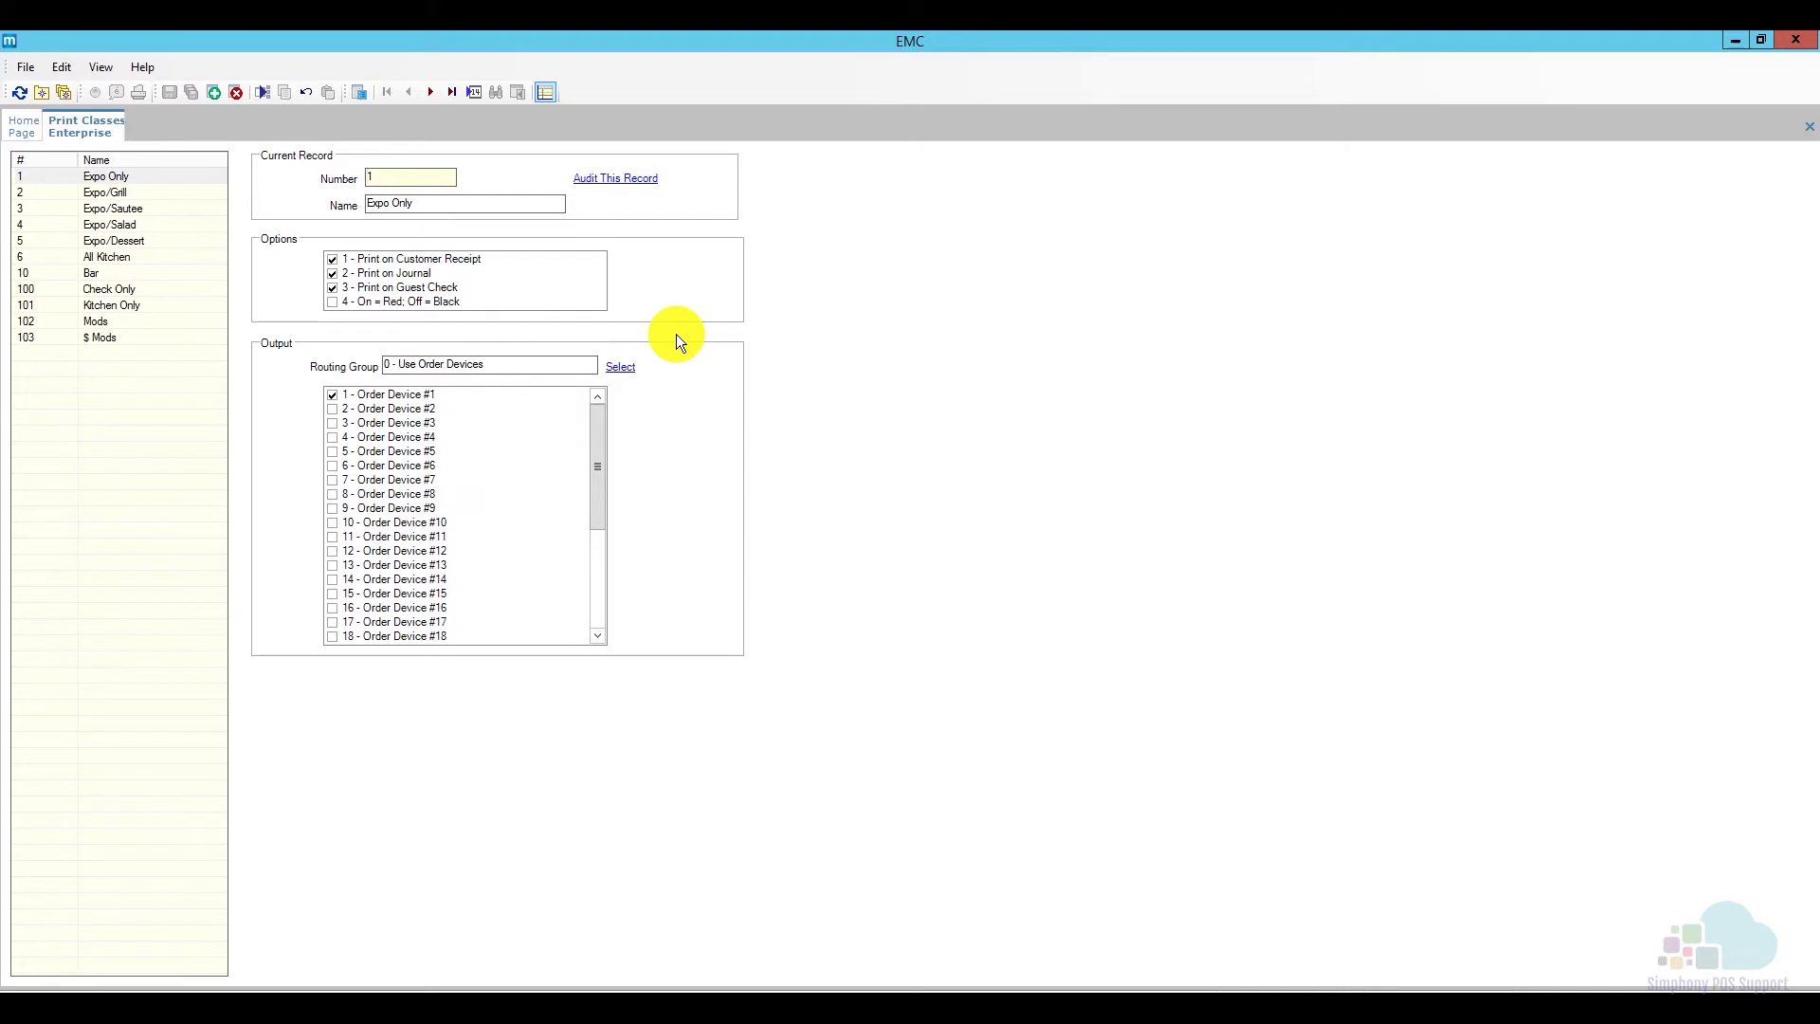
{"action": "left_click", "coordinate": [148, 179]}
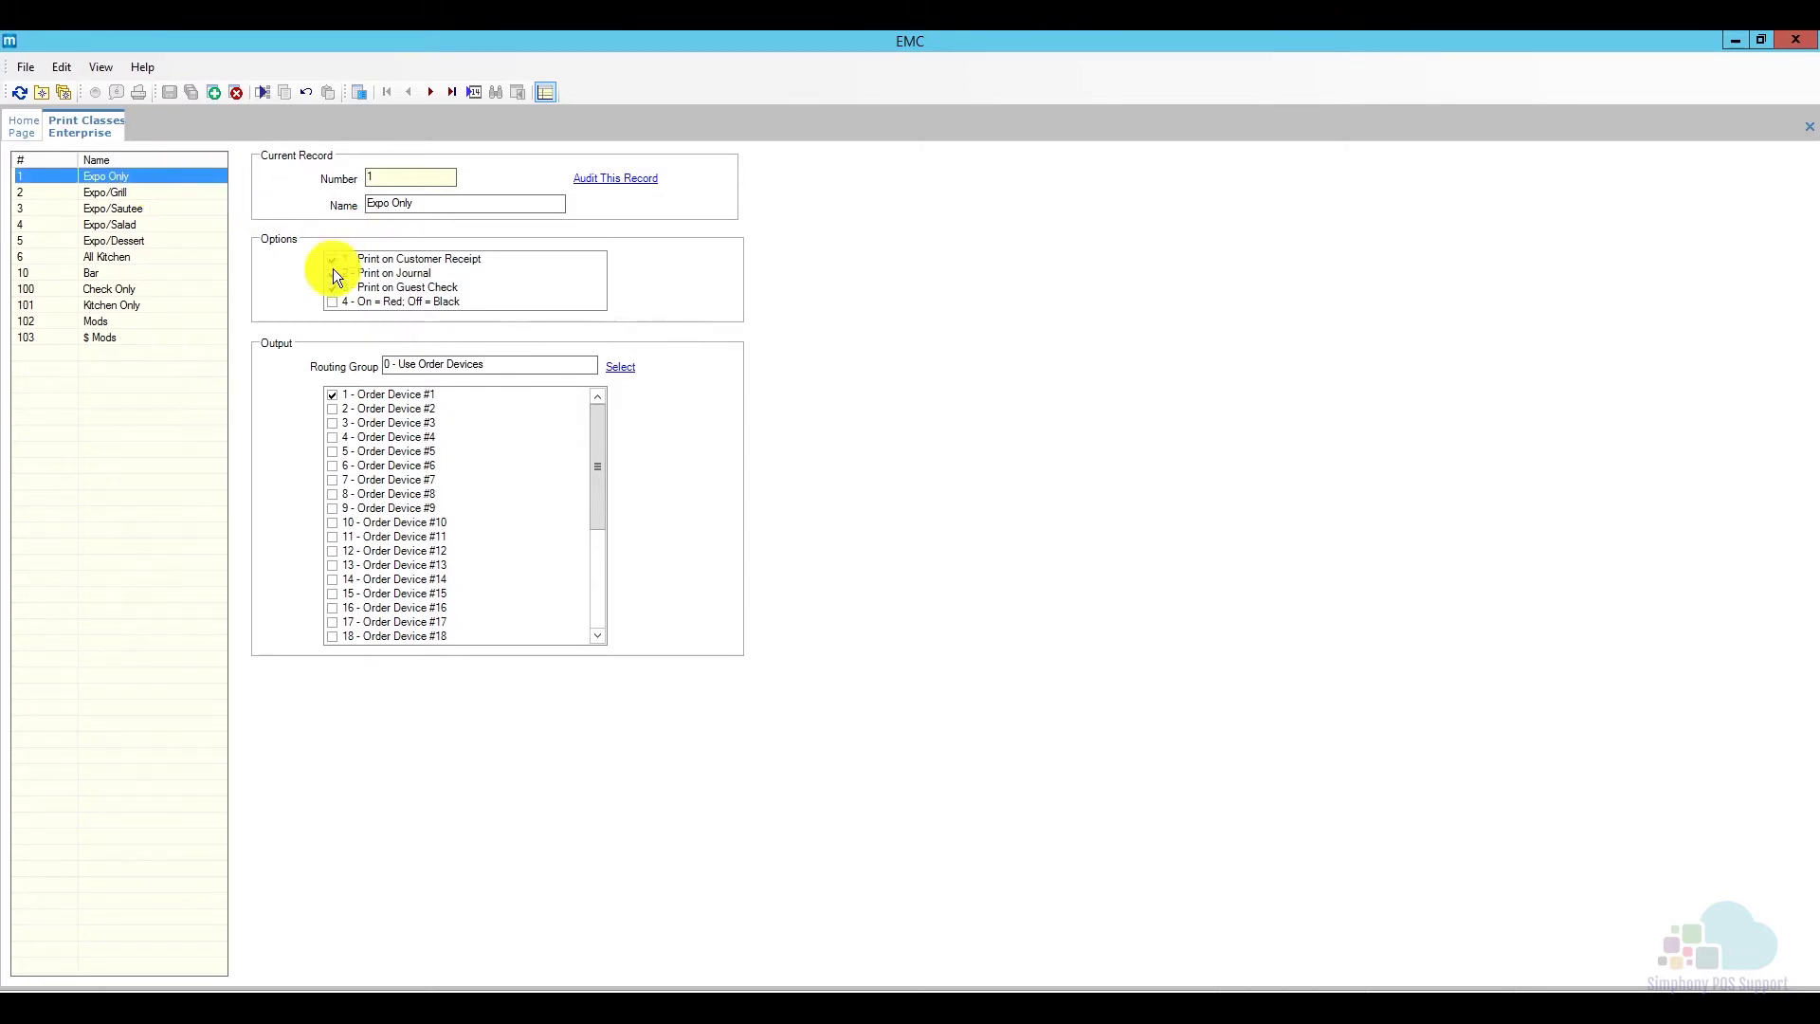
- Insert print class 150 named 'Course/Fire' using the 1 - Expo Only template
{"action": "left_click", "coordinate": [216, 91]}
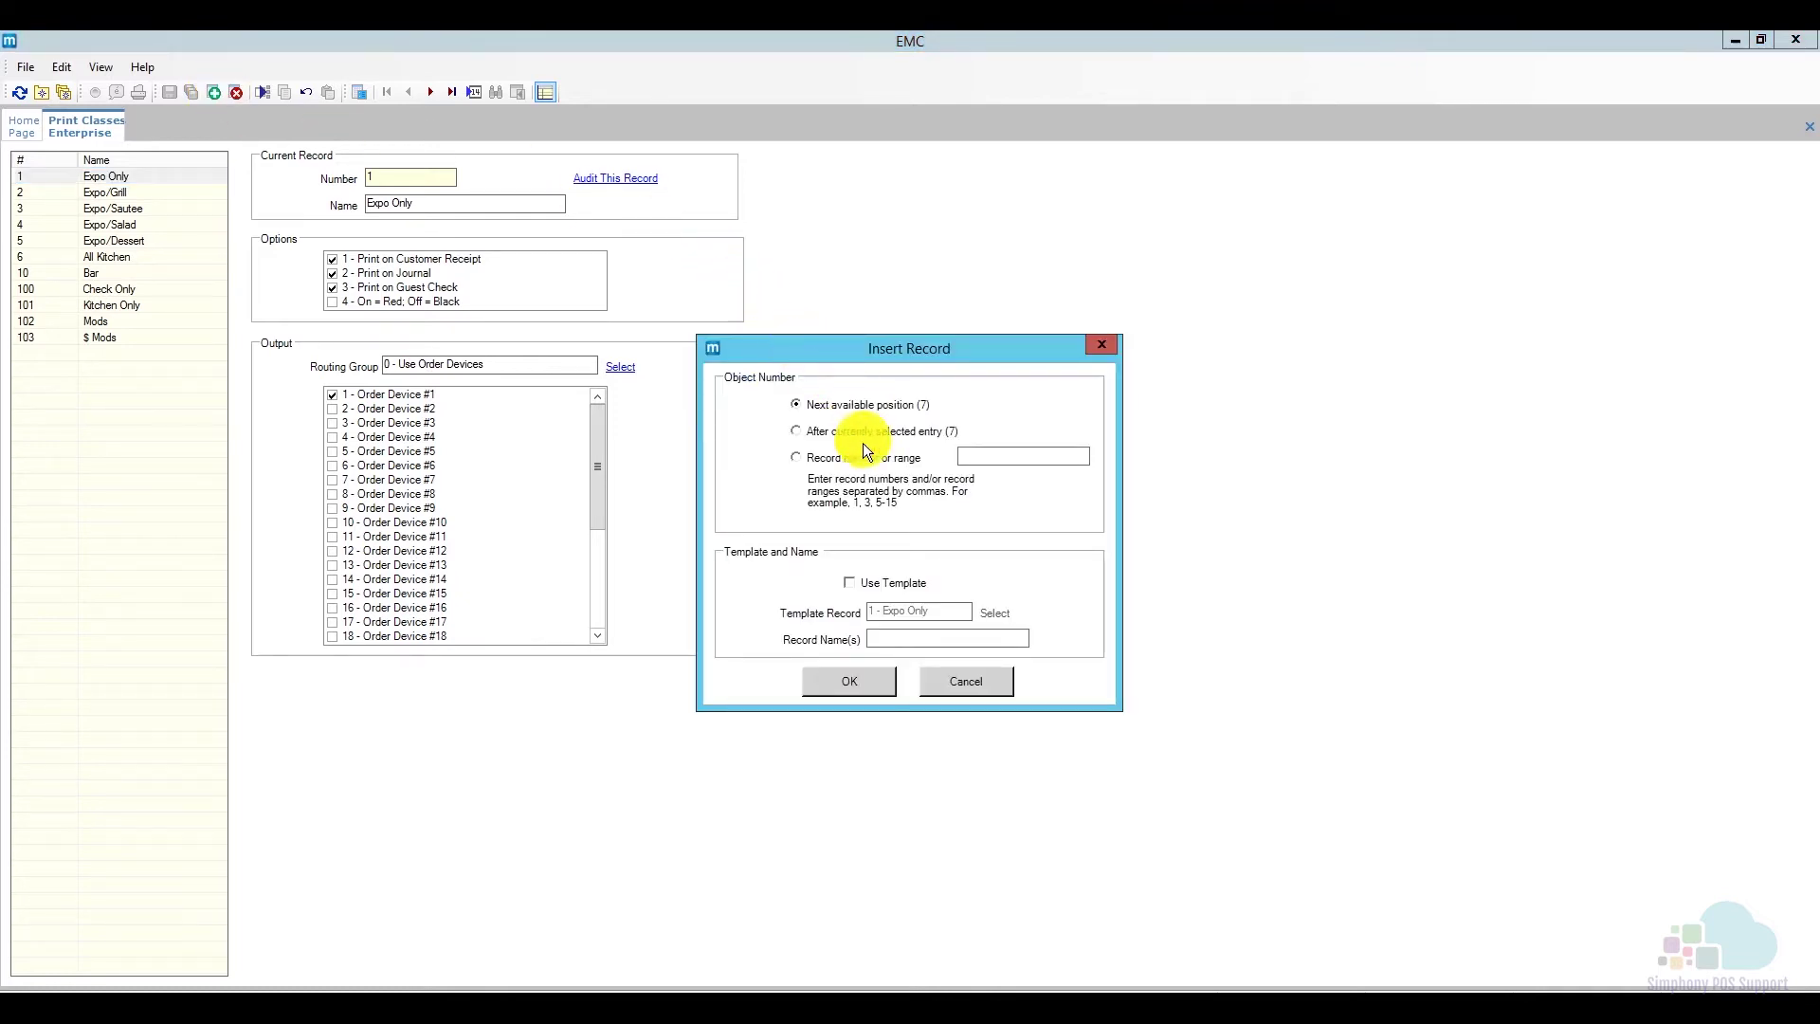
{"action": "left_click", "coordinate": [795, 457]}
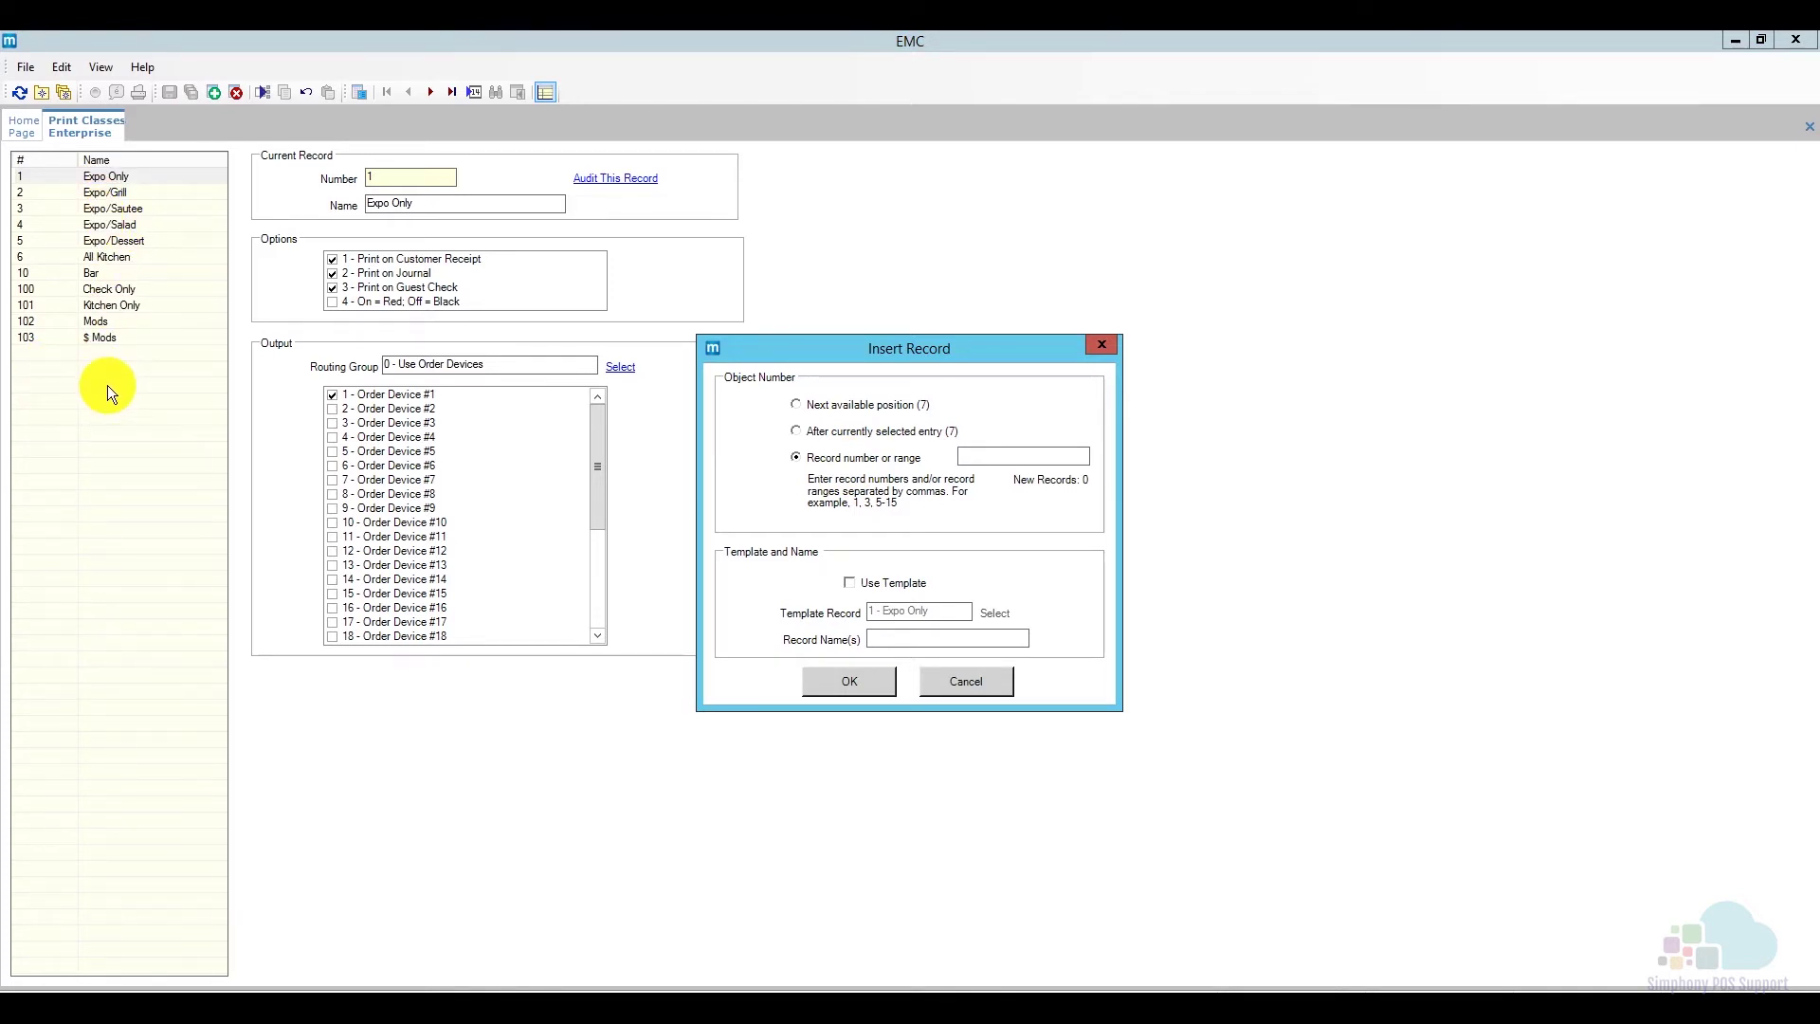
{"action": "left_click", "coordinate": [1004, 452]}
{"action": "type", "text": "150"}
{"action": "left_click", "coordinate": [896, 585]}
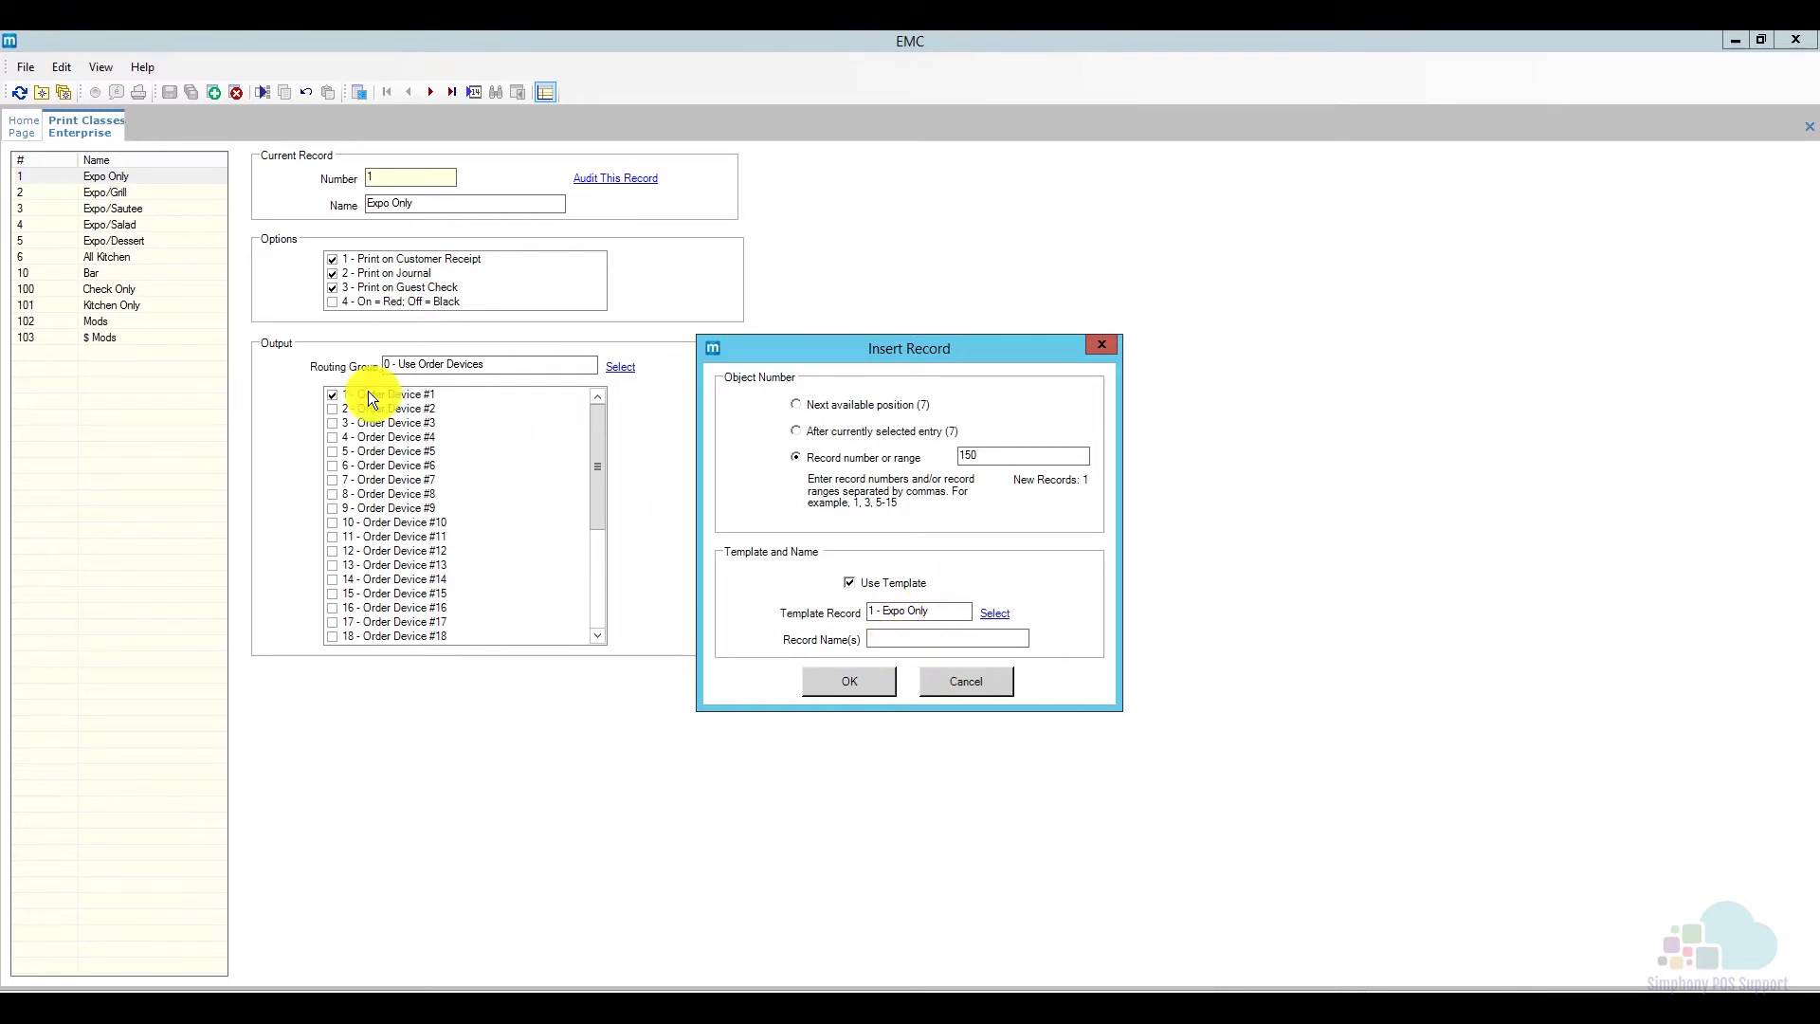
{"action": "left_click", "coordinate": [917, 644]}
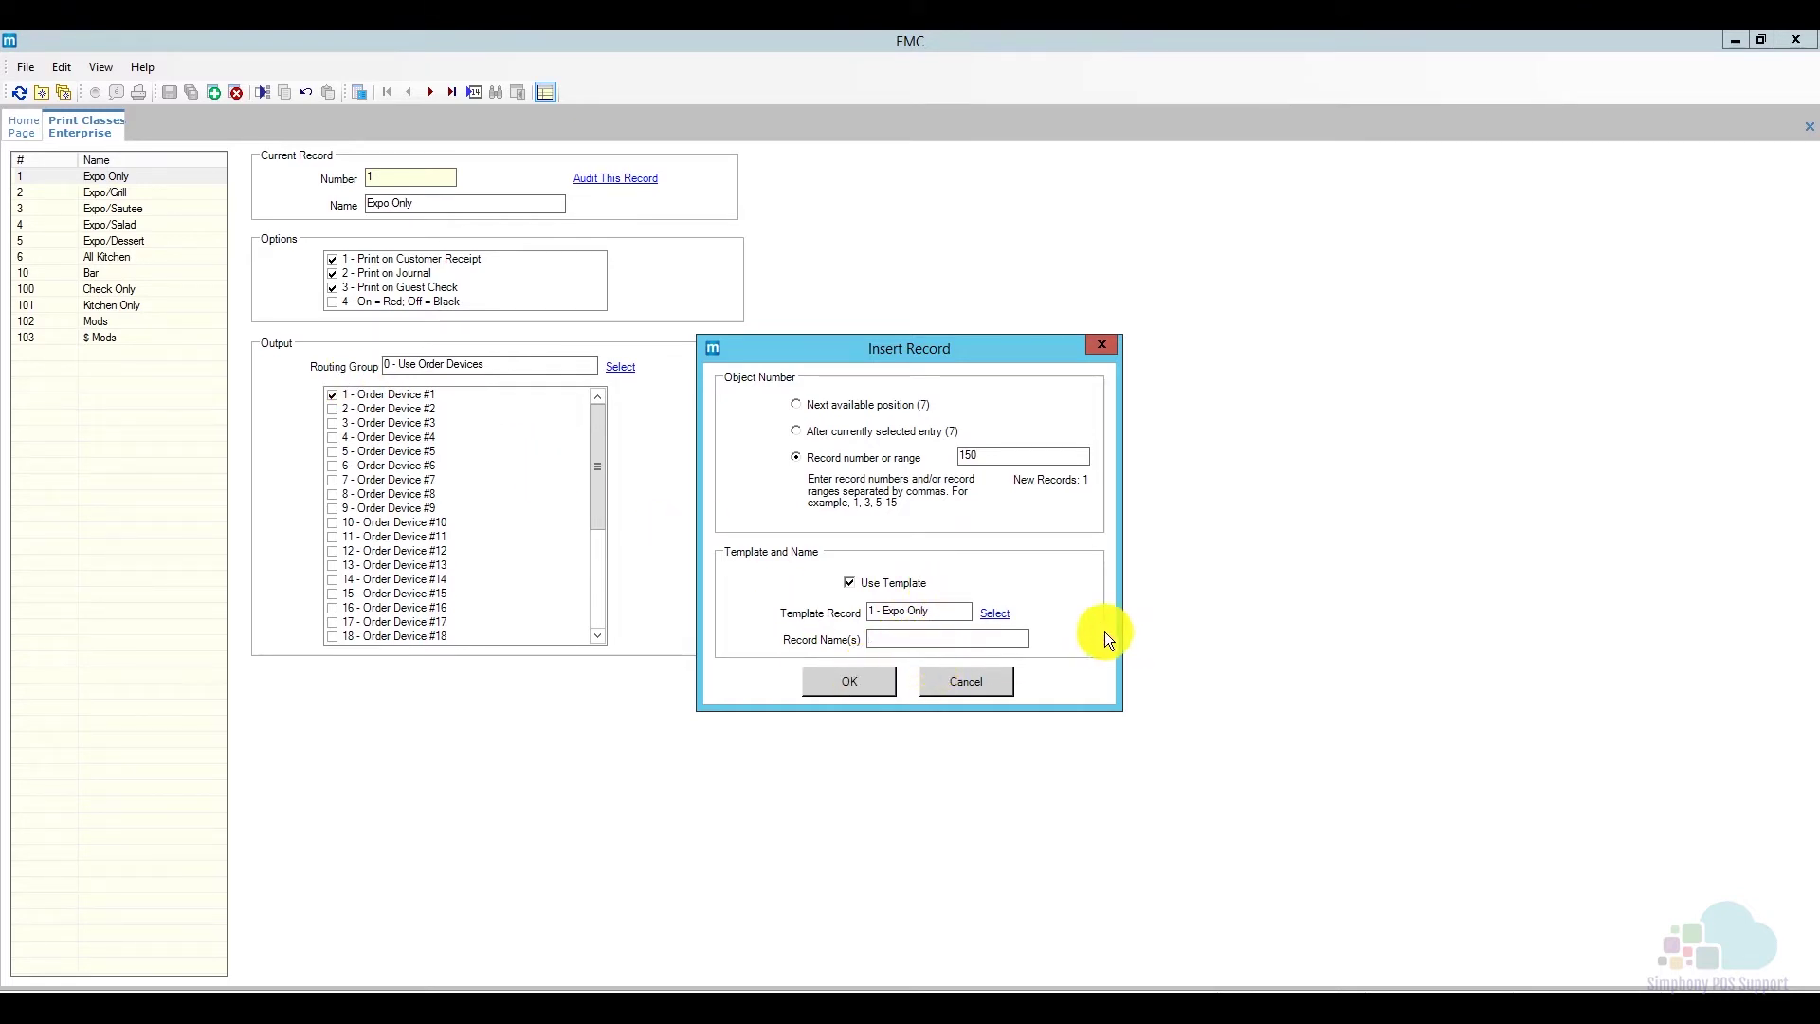
{"action": "type", "text": "Course/Fire"}
{"action": "left_click", "coordinate": [849, 688]}
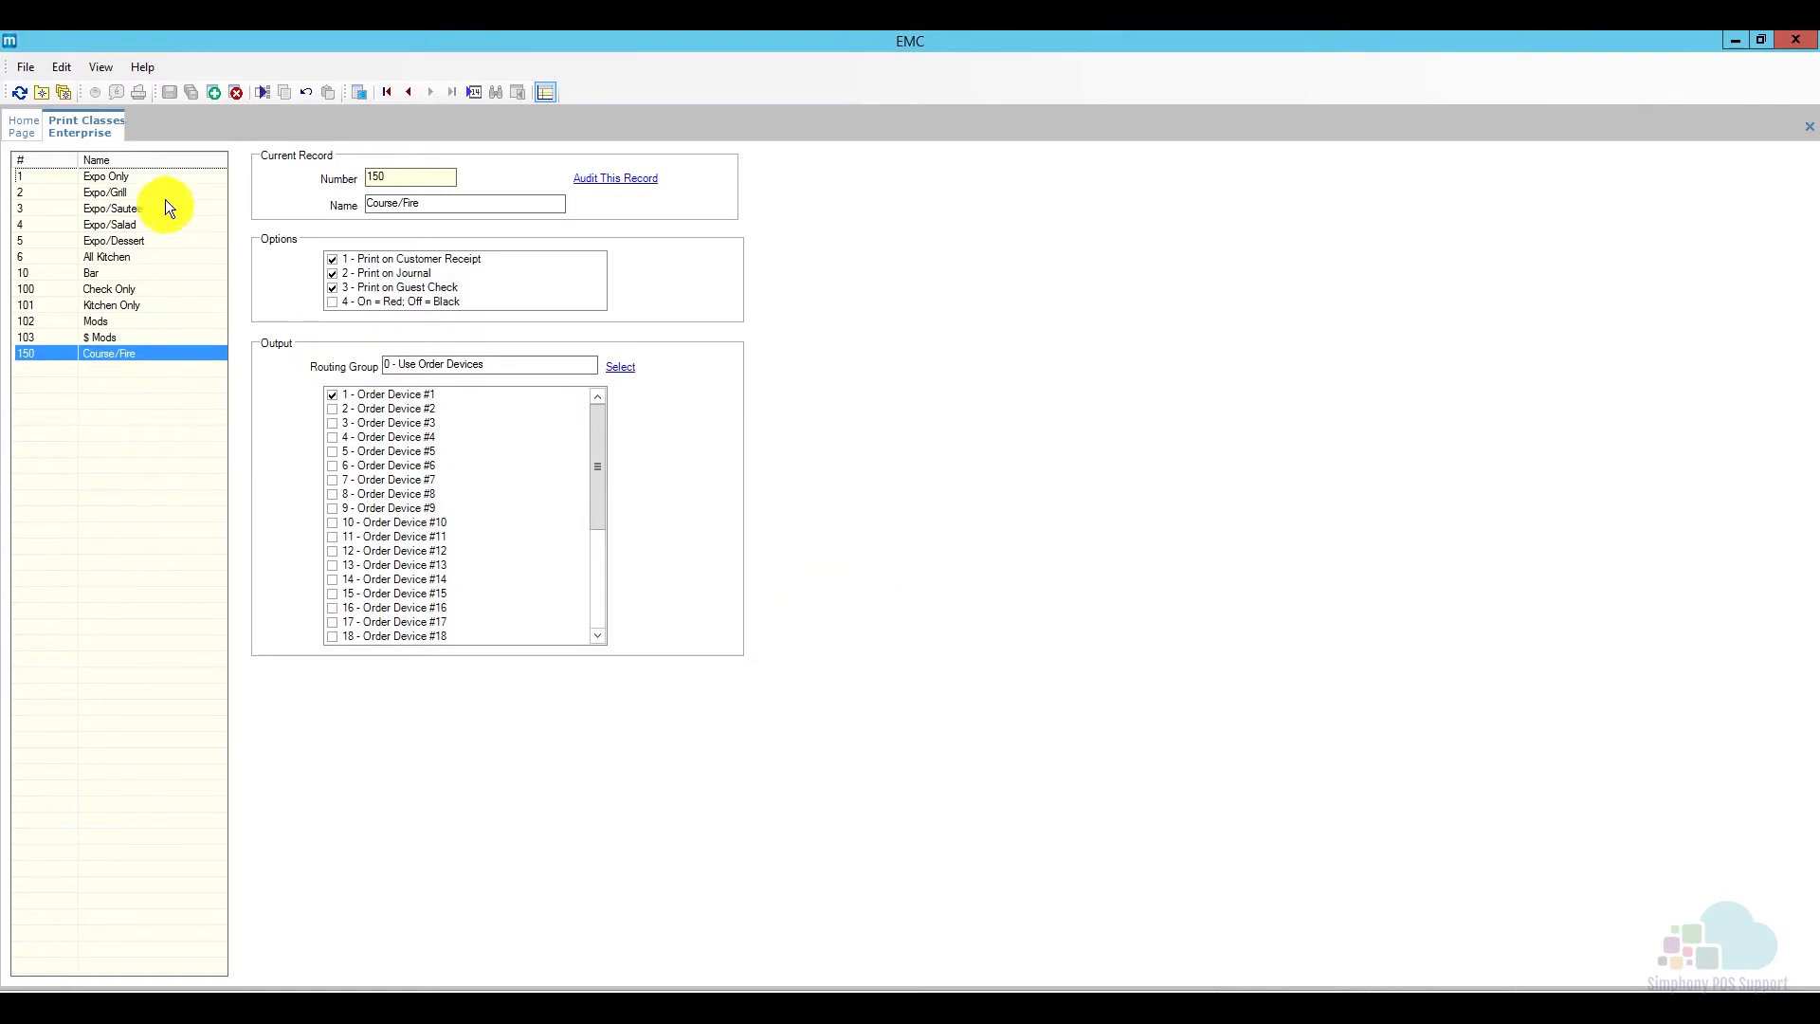
- Turn off customer receipt and guest check printing for Course/Fire, then close Print Classes
{"action": "left_click", "coordinate": [387, 260]}
{"action": "left_click", "coordinate": [379, 289]}
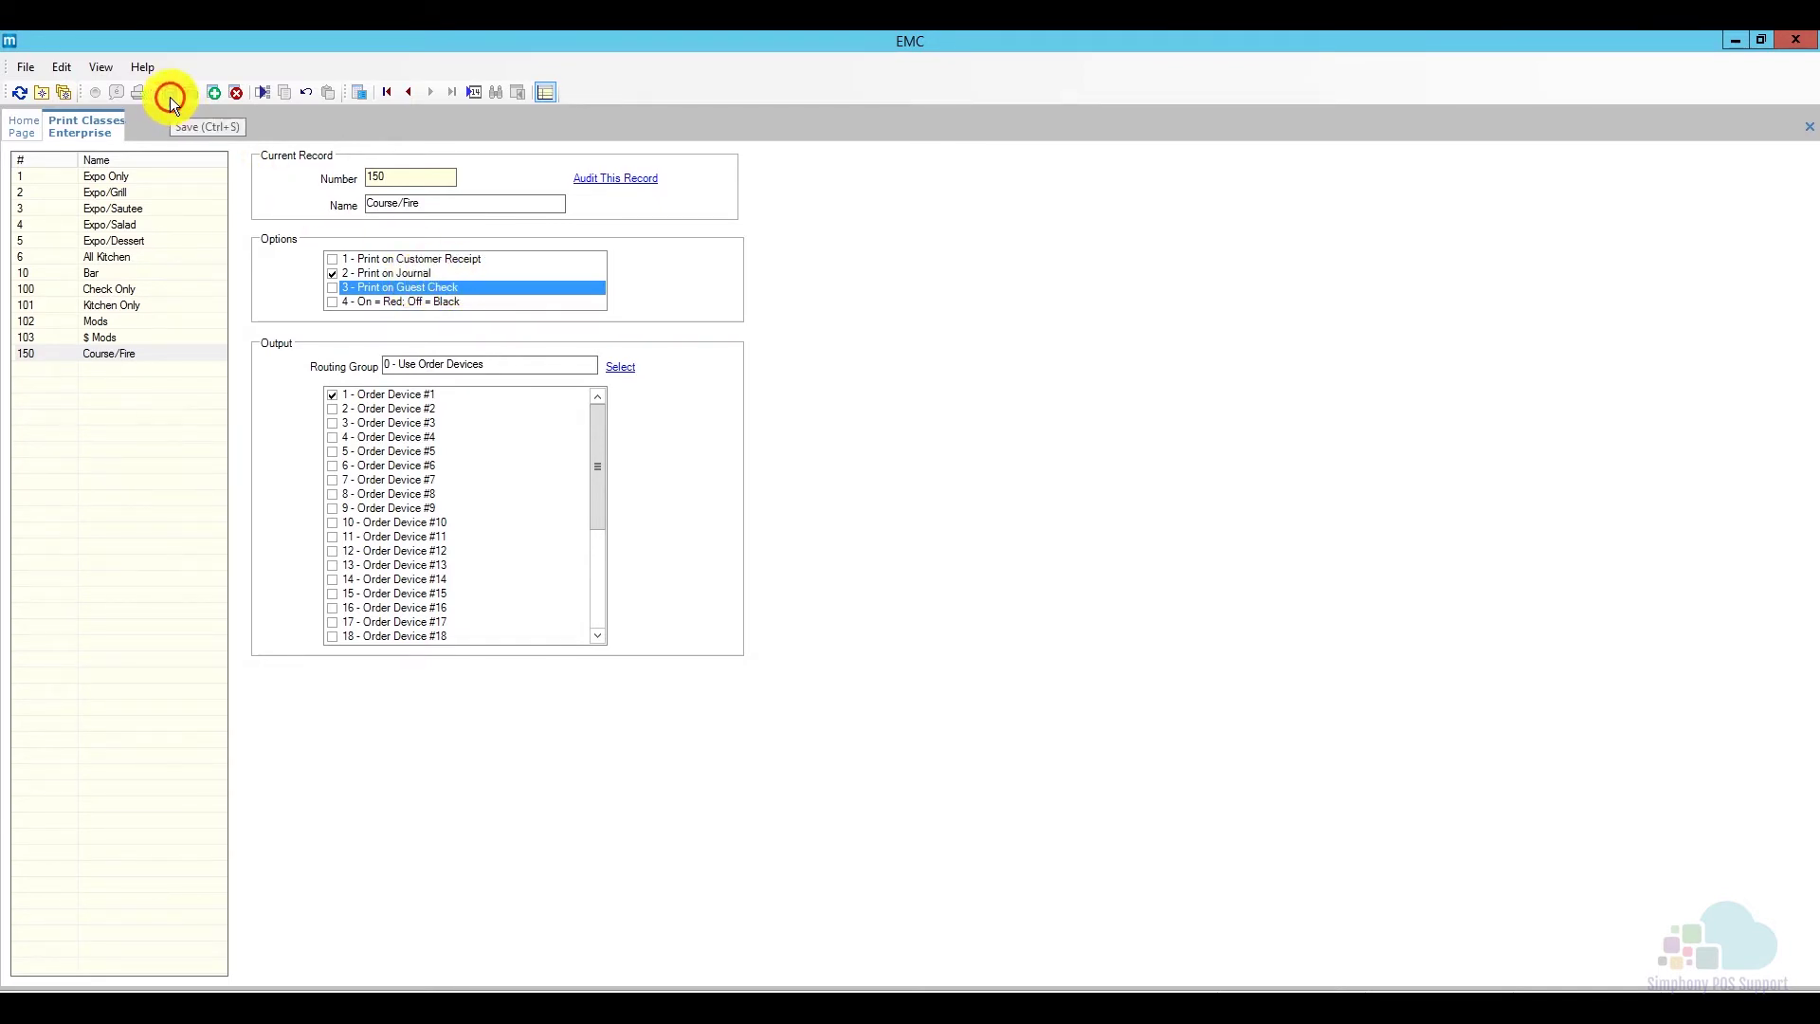
{"action": "right_click", "coordinate": [92, 125]}
{"action": "left_click", "coordinate": [128, 140]}
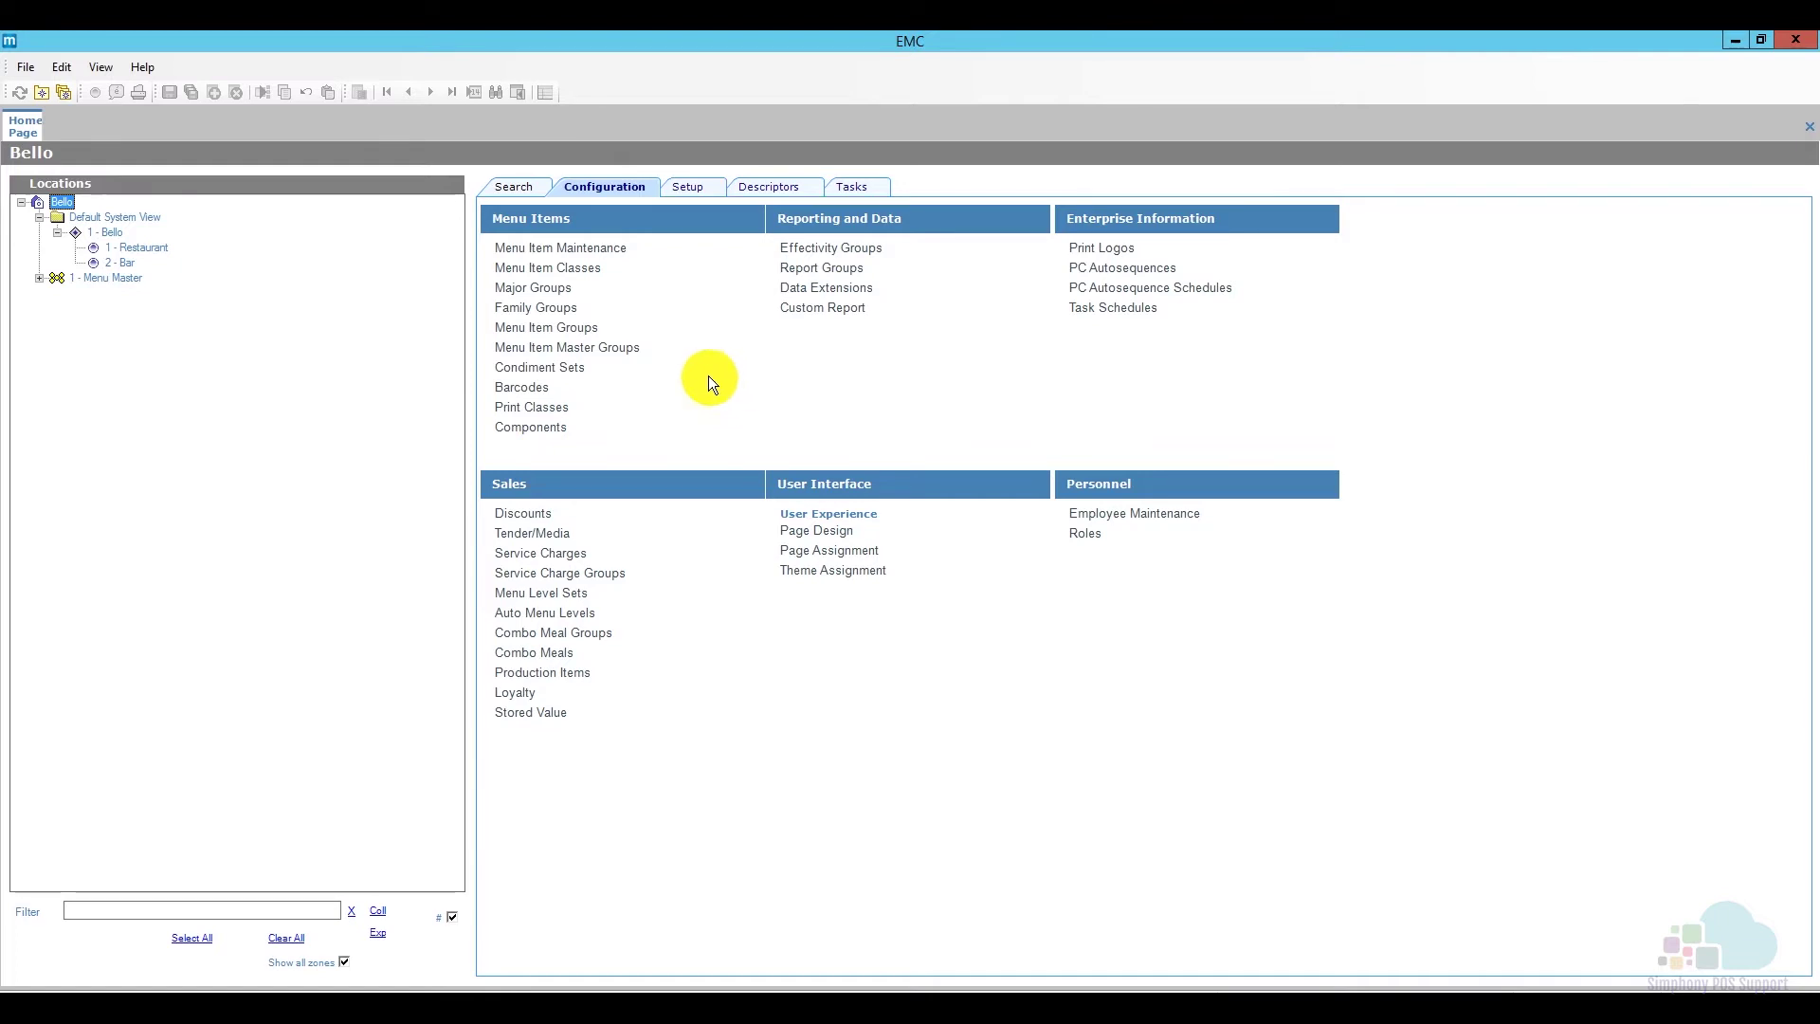
- Open Menu Item Maintenance and search to list master records from 100 OPEN ITEMS onward
{"action": "left_click", "coordinate": [616, 248]}
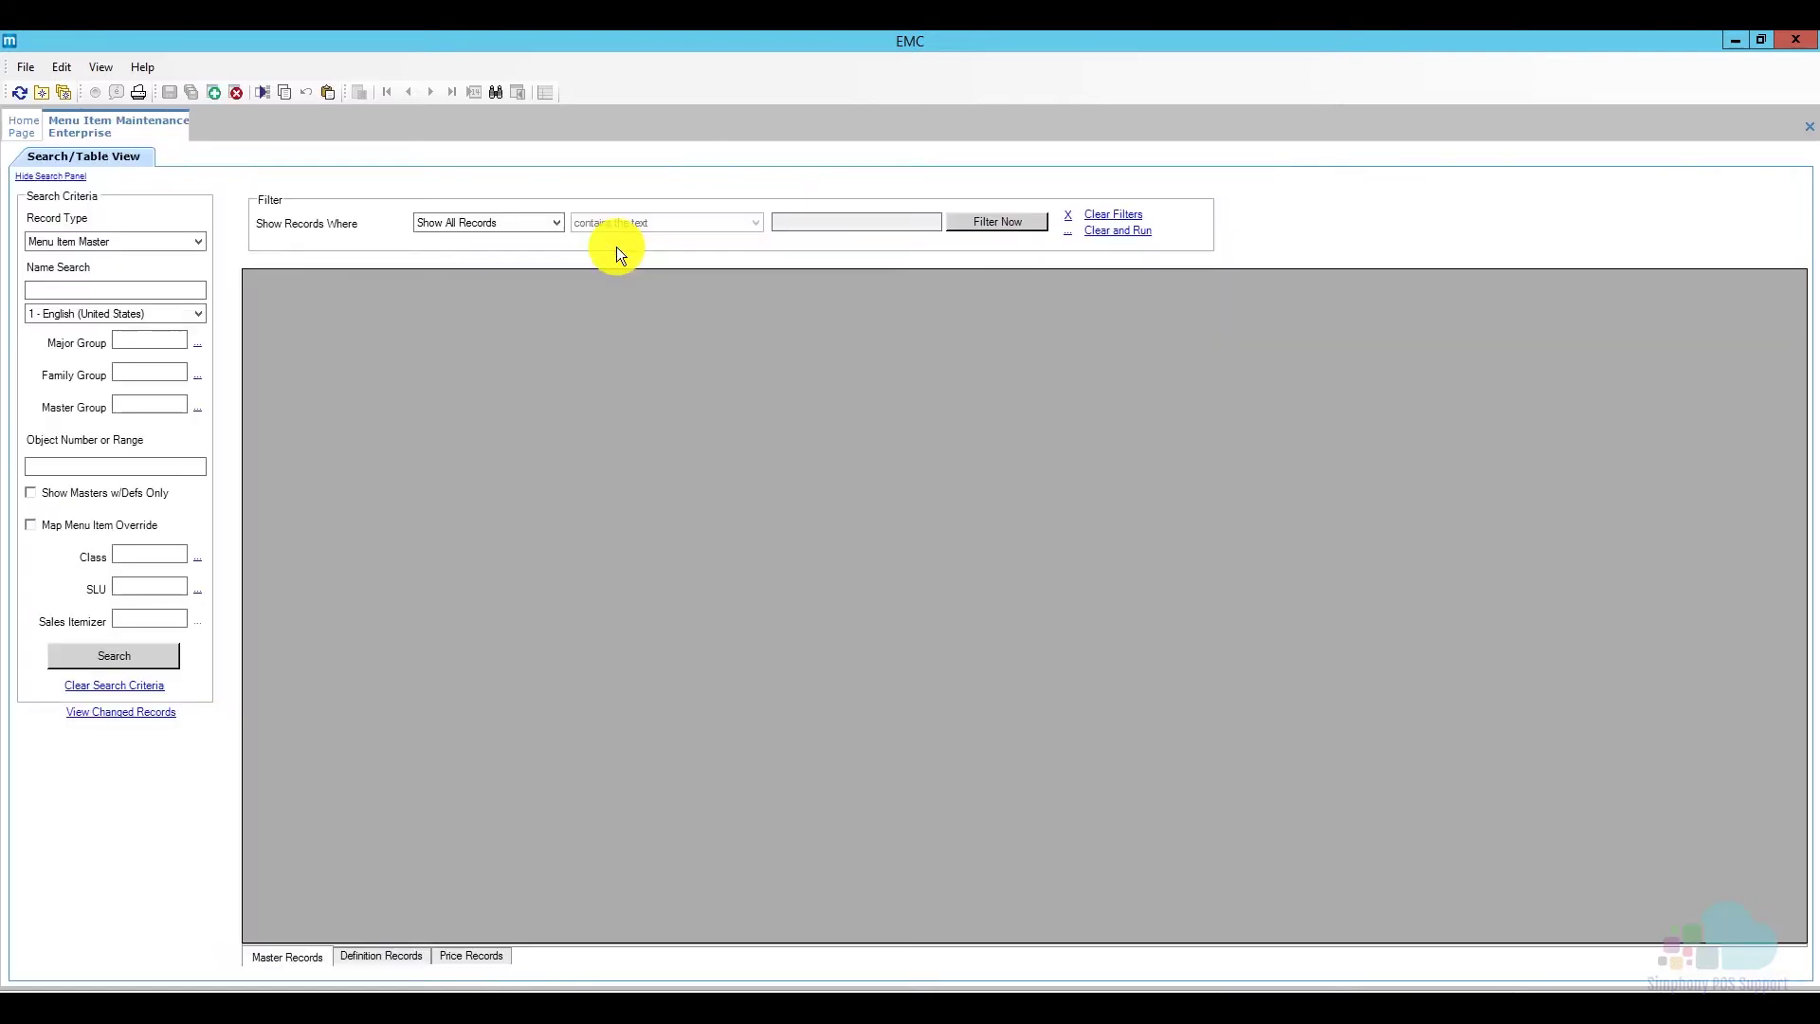
{"action": "left_click", "coordinate": [157, 655]}
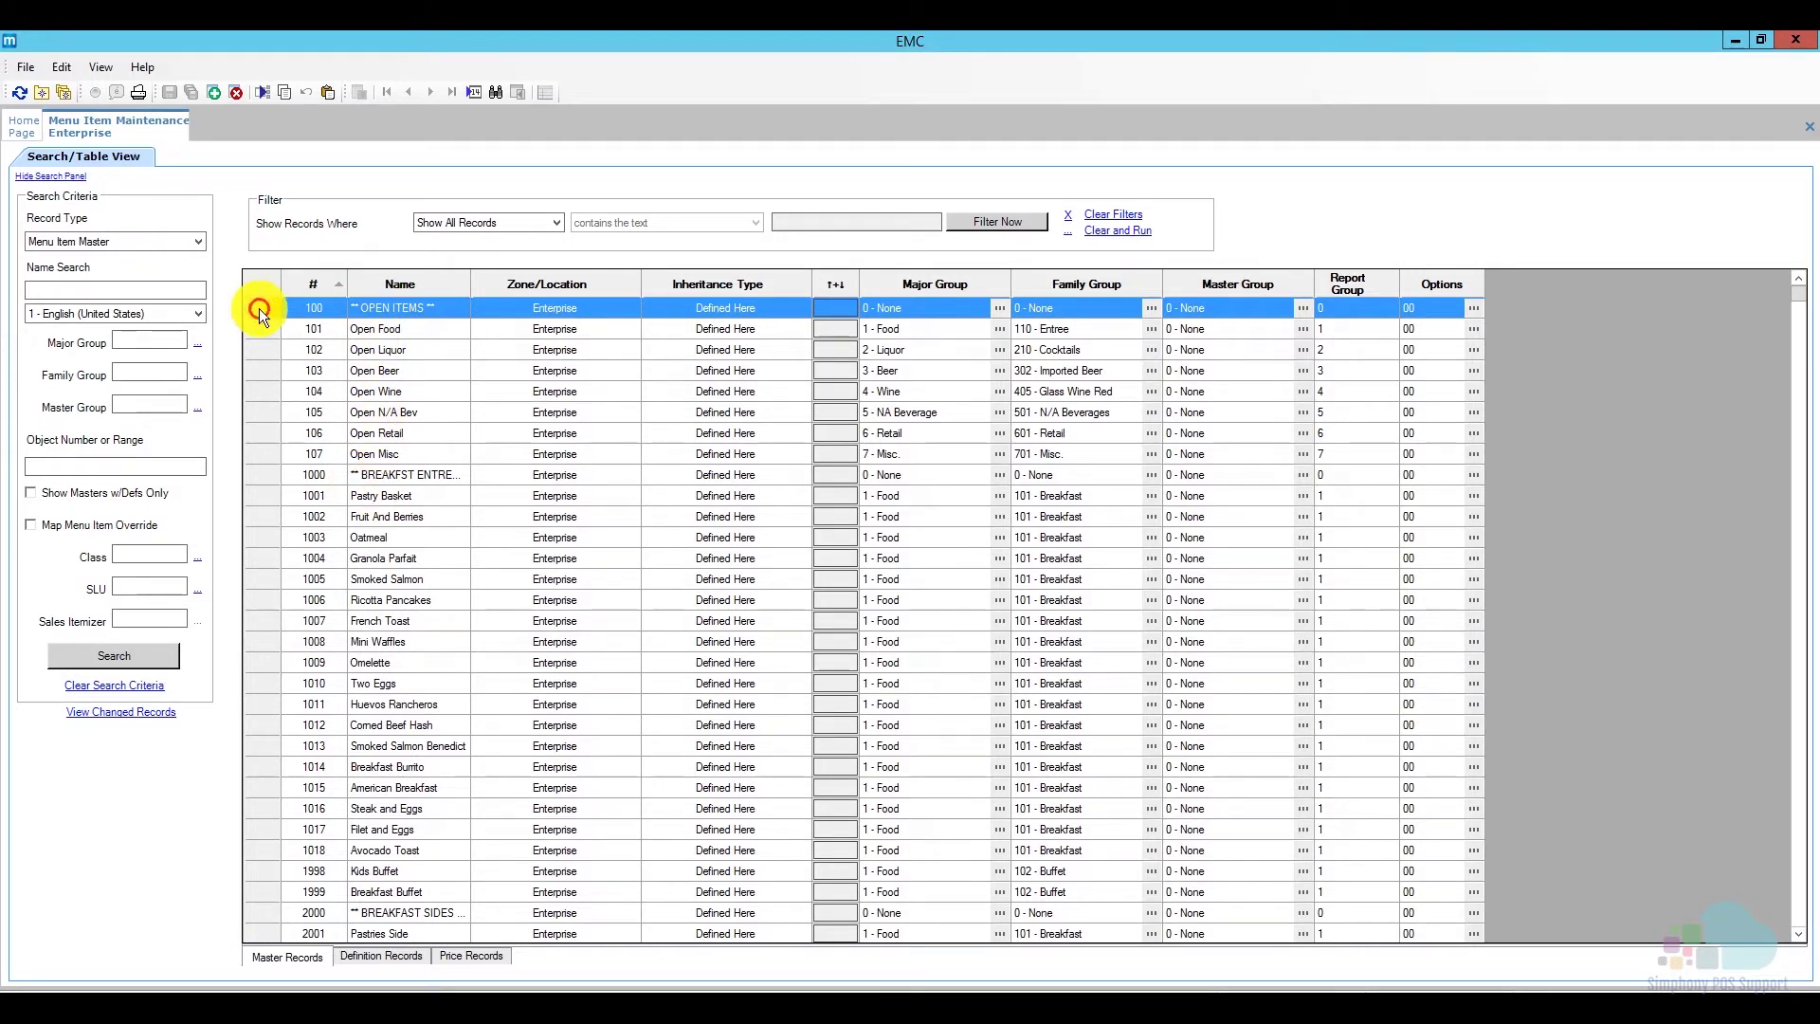
- Add menu item master 500 named '** COURSES **', declining to add another
{"action": "left_click", "coordinate": [212, 91]}
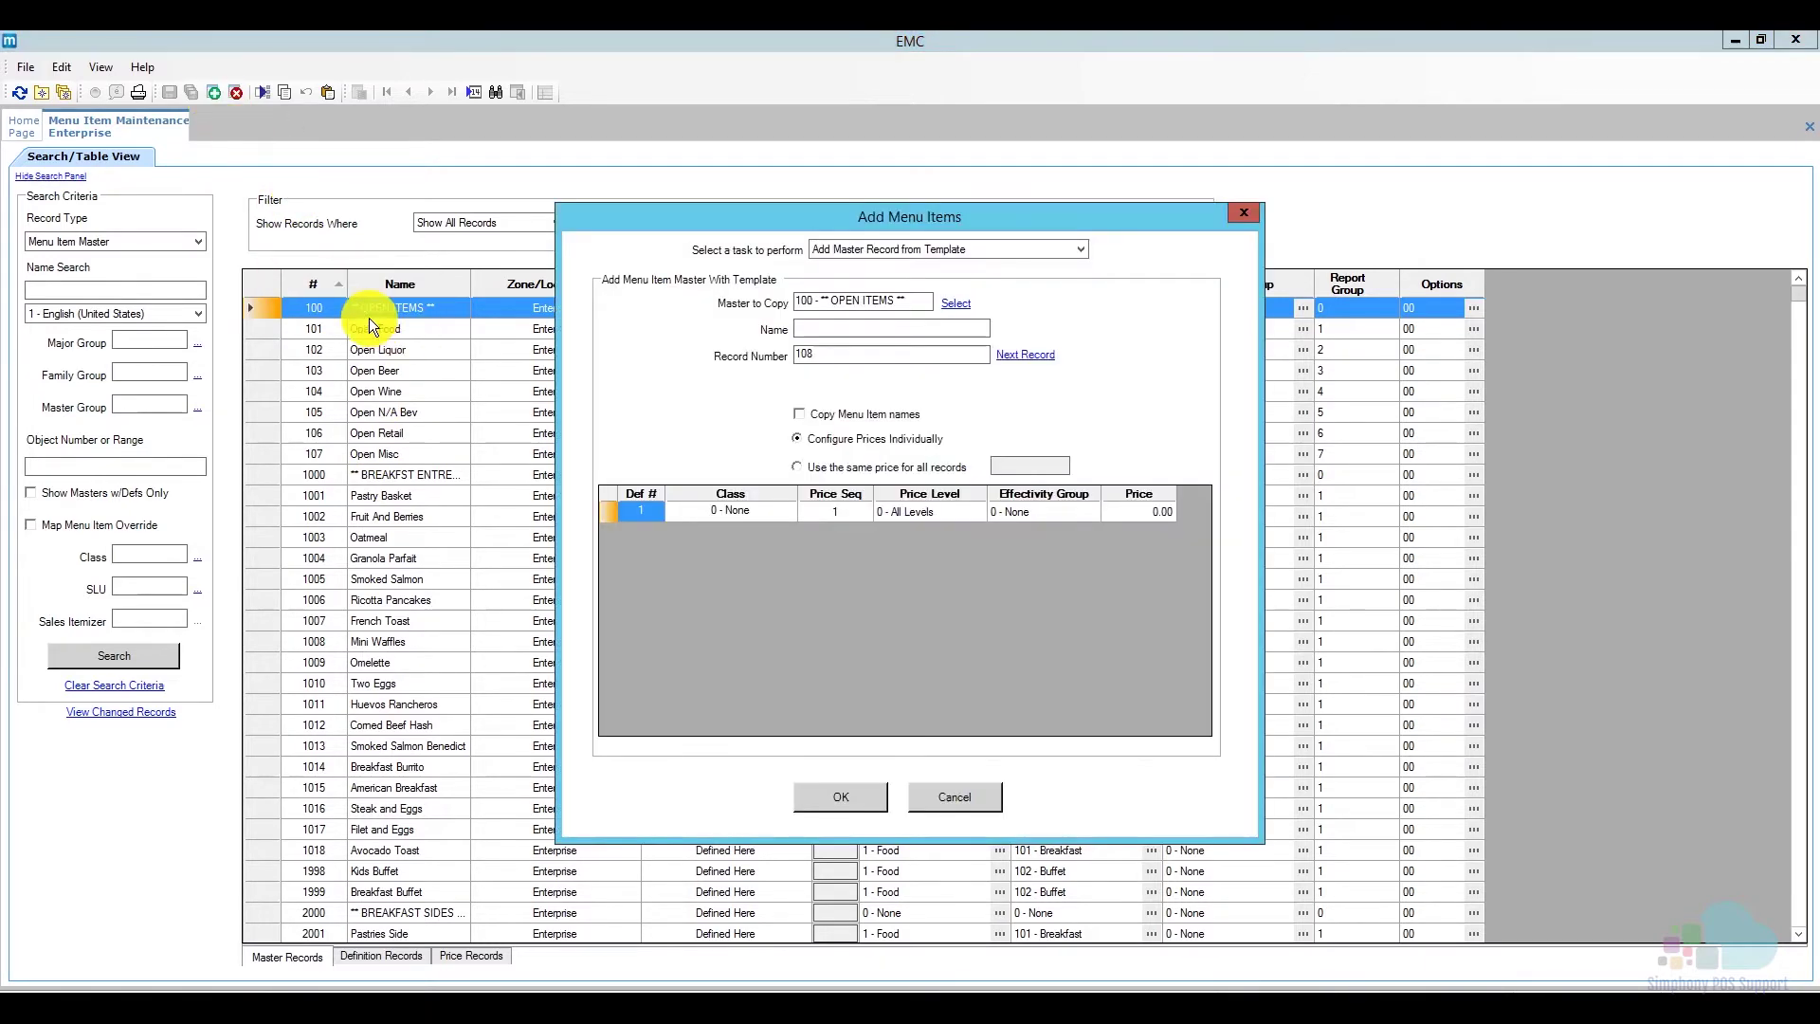
{"action": "double_click", "coordinate": [802, 354]}
{"action": "type", "text": "500"}
{"action": "left_click", "coordinate": [824, 332]}
{"action": "type", "text": "** "}
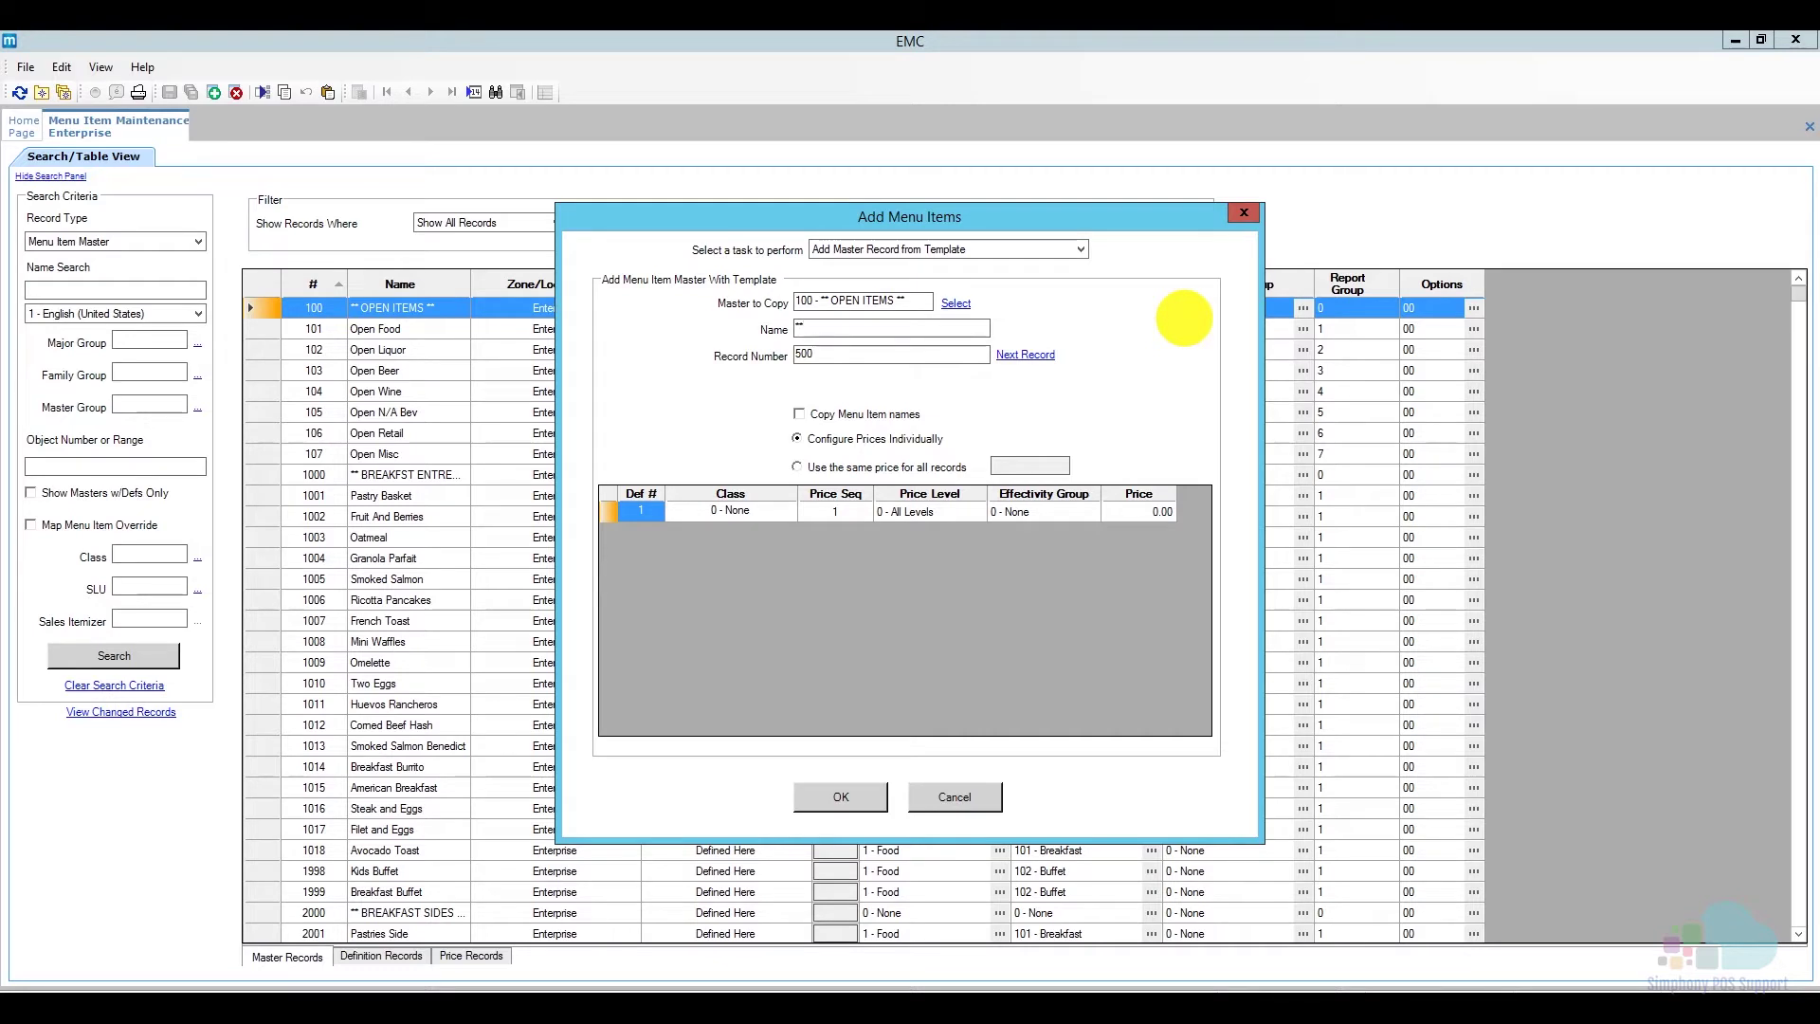
{"action": "type", "text": "COURSES **"}
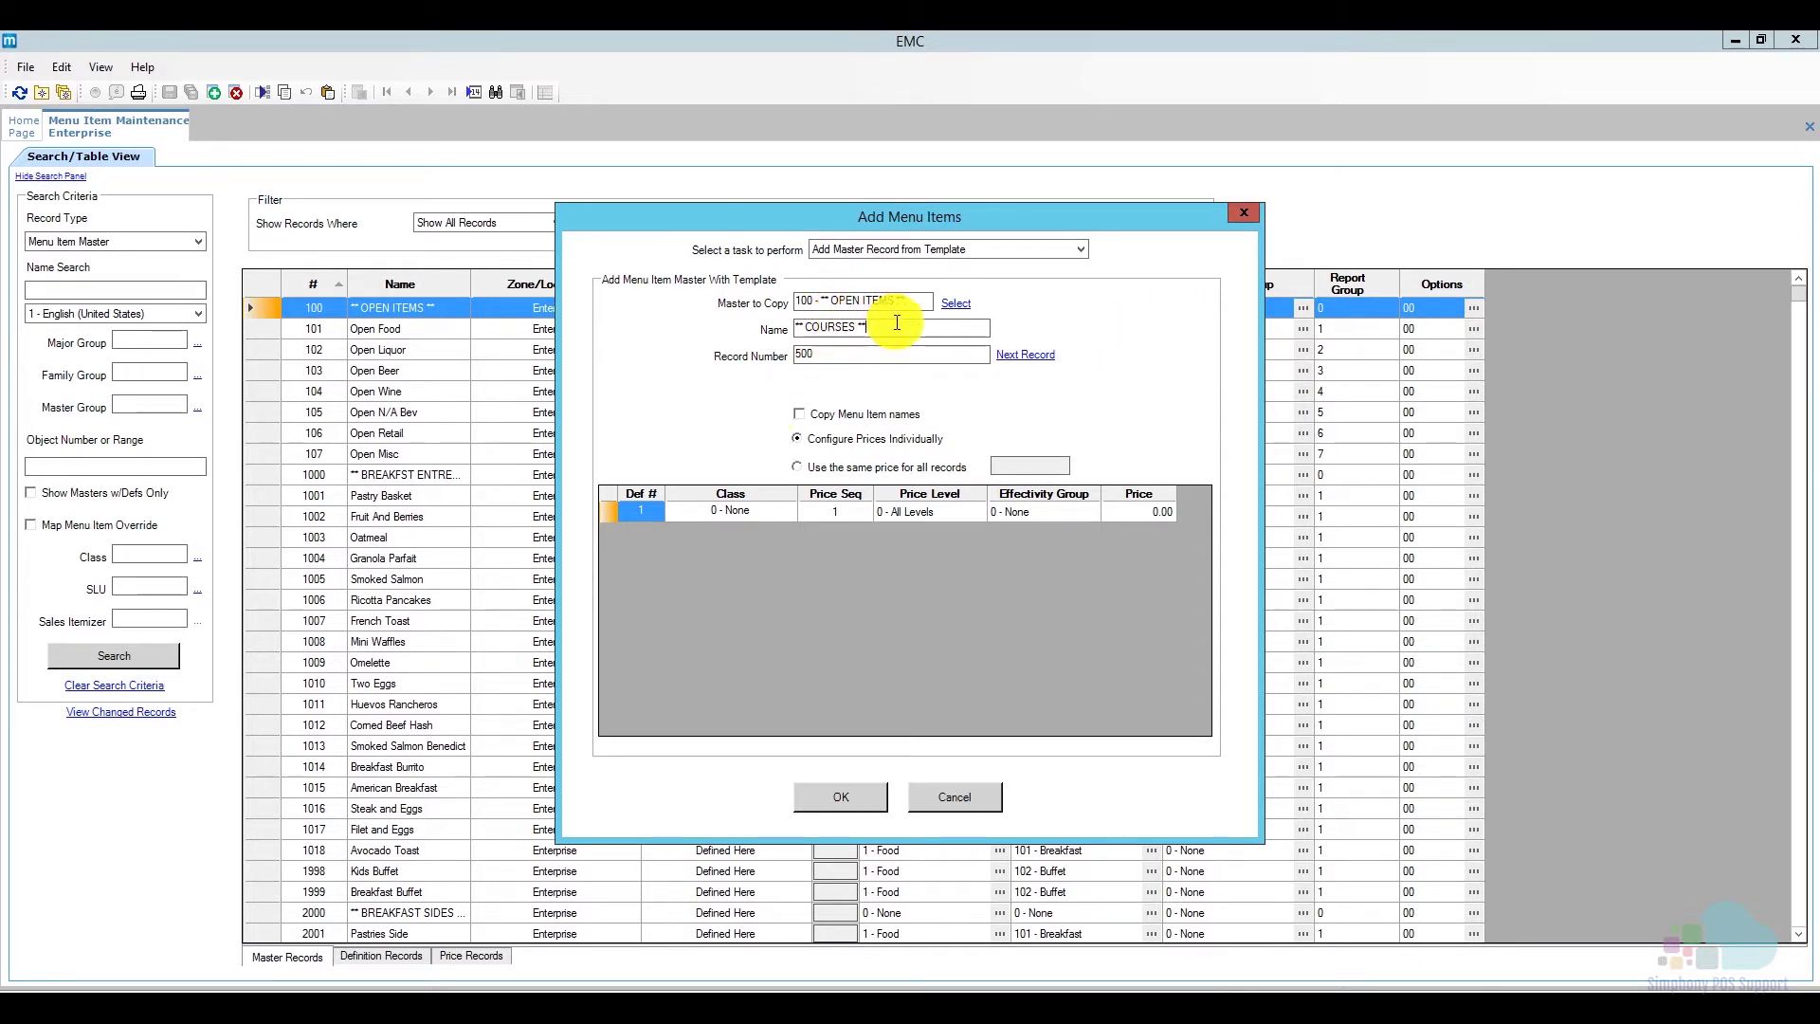
{"action": "left_click", "coordinate": [855, 801]}
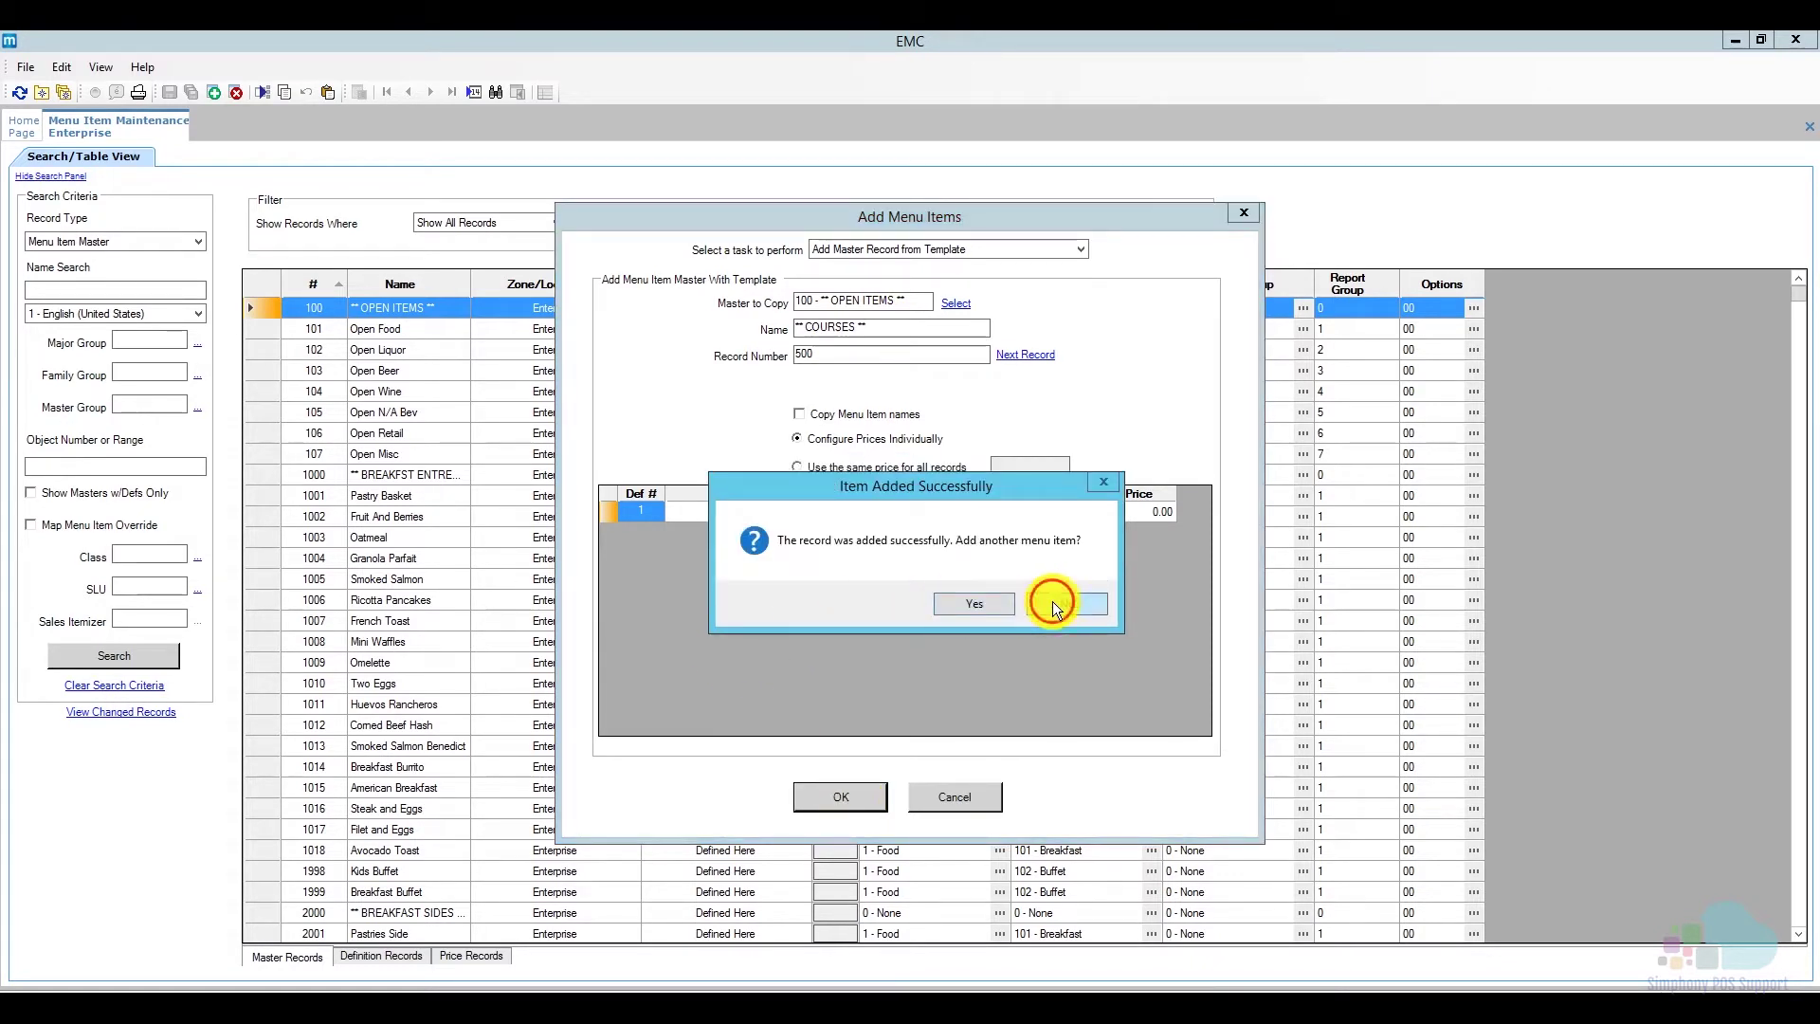
{"action": "left_click", "coordinate": [1052, 601]}
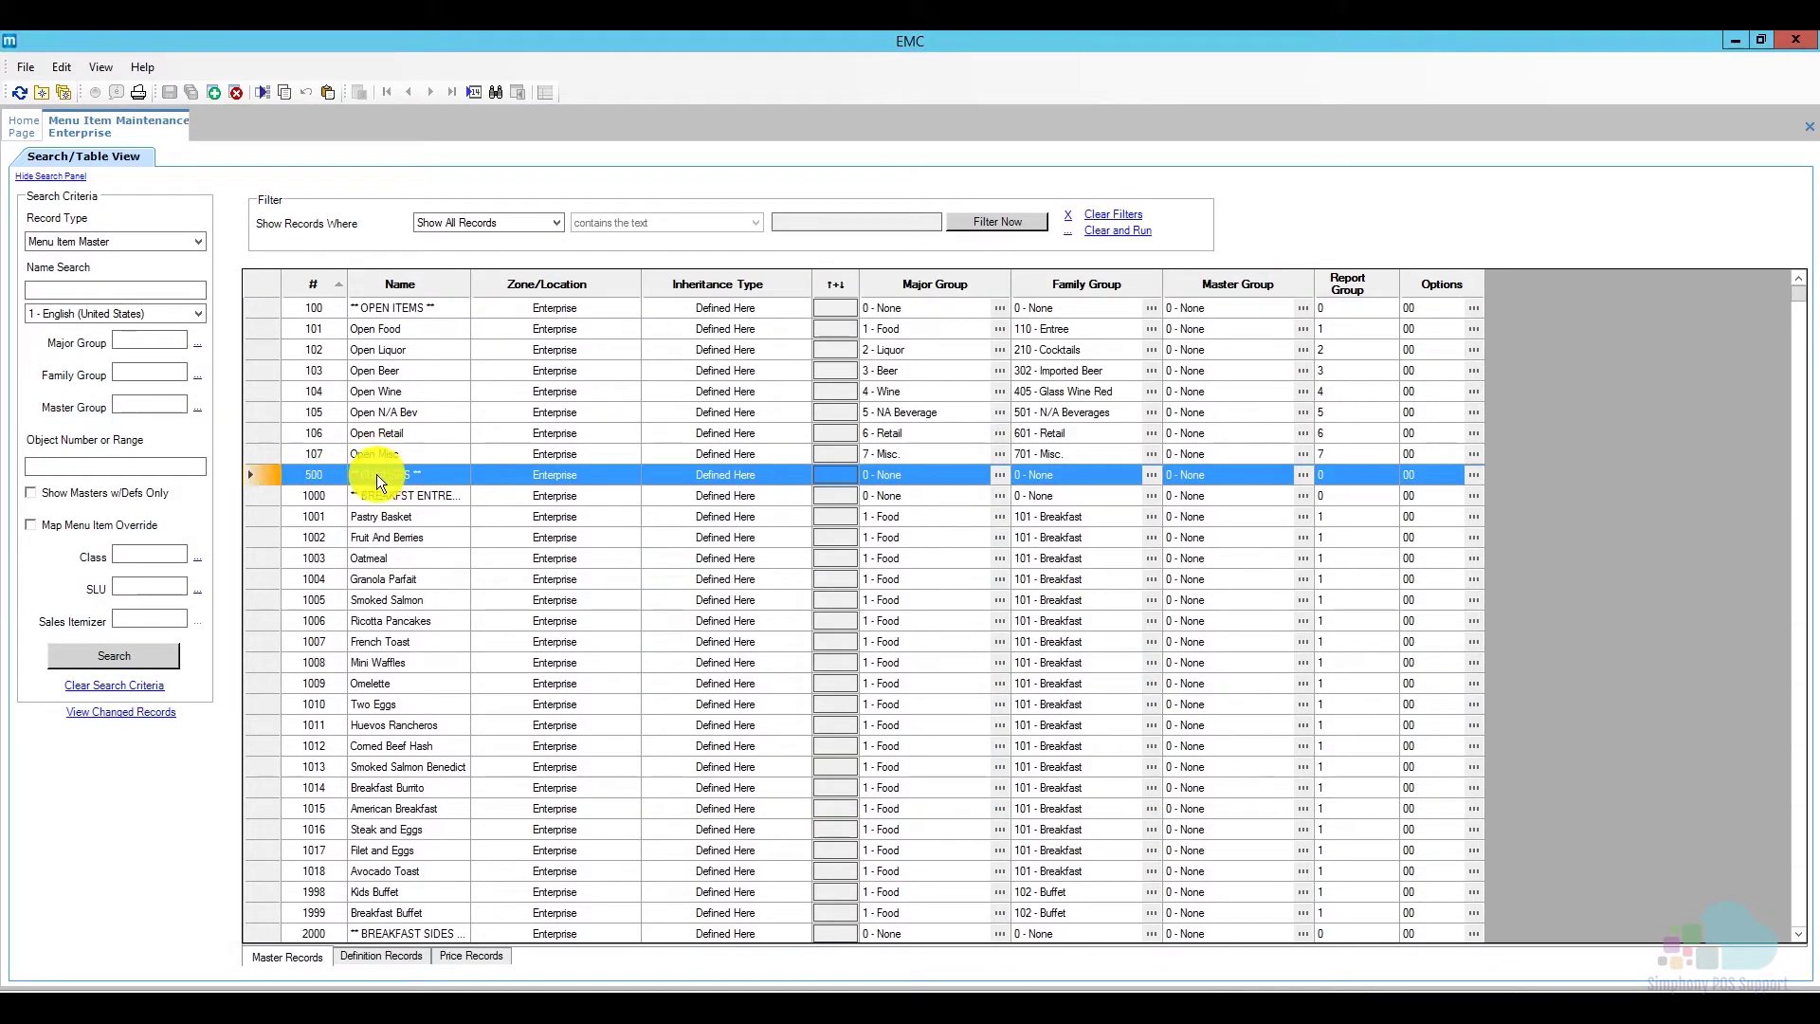
- Copy 107 Open Misc into new menu item master 501 named 'XXXXX ENTREE XXXXX'
{"action": "left_click", "coordinate": [258, 453]}
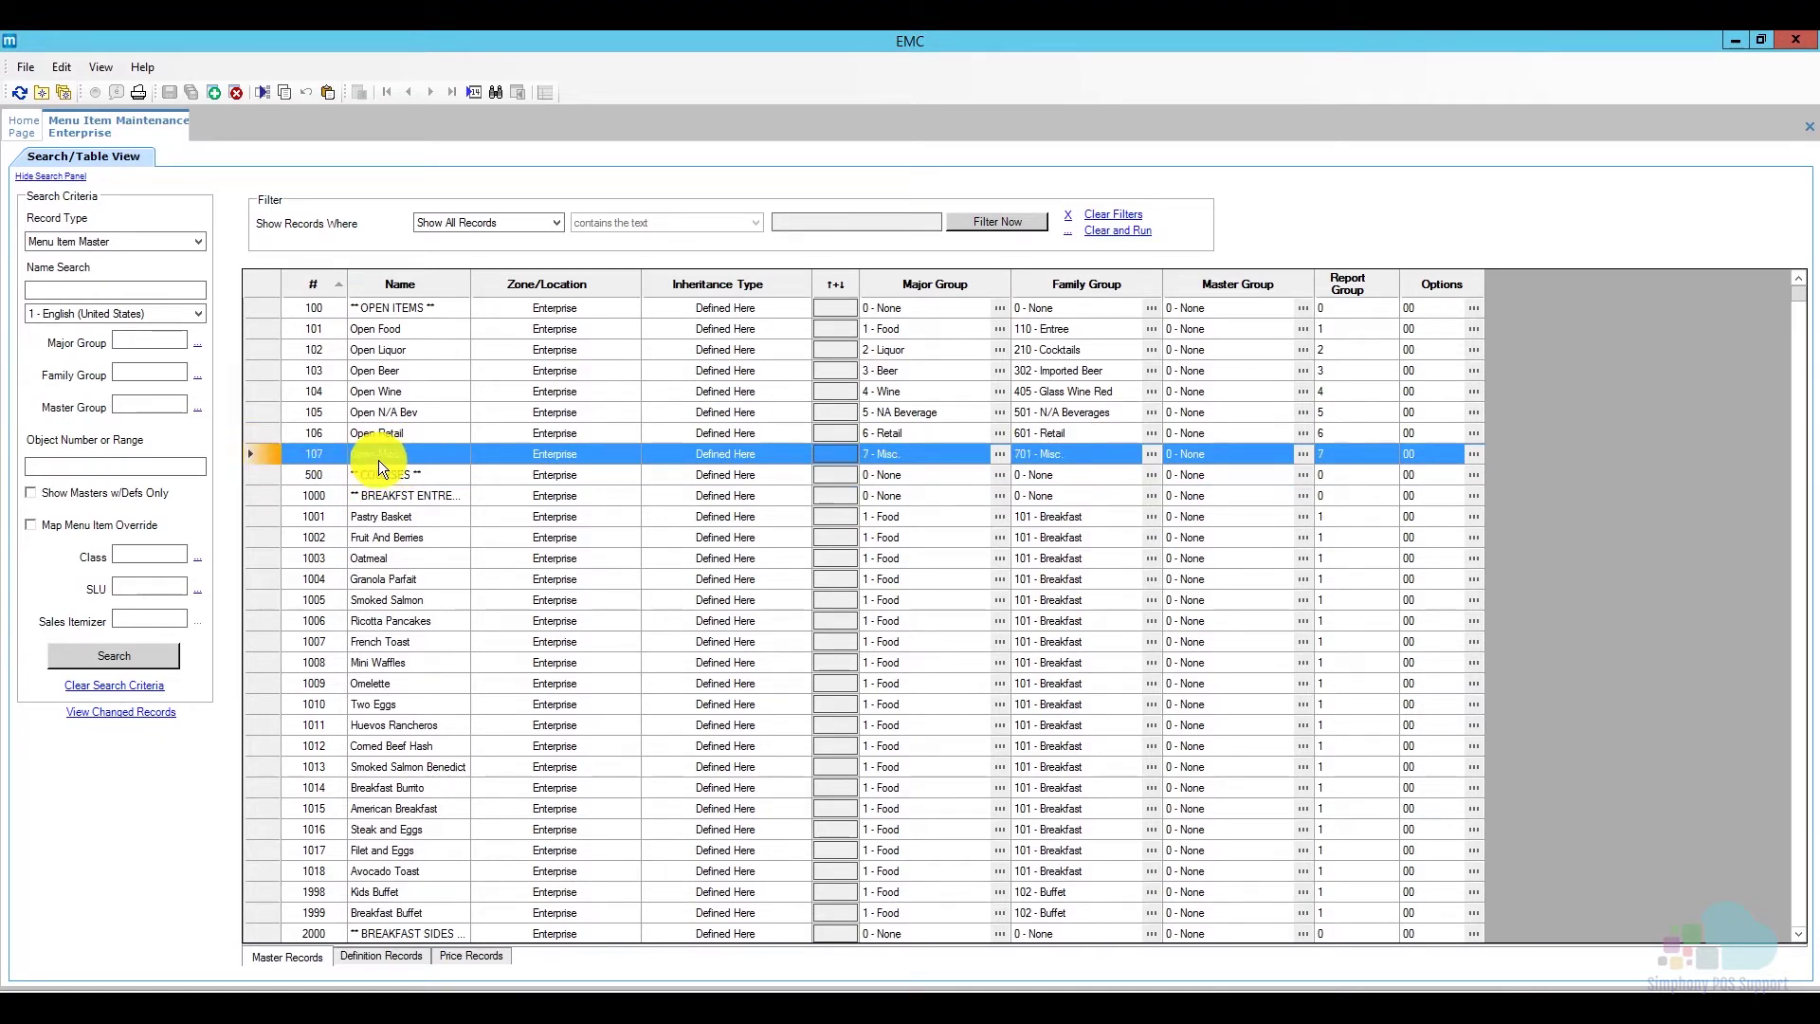
{"action": "left_click", "coordinate": [212, 92]}
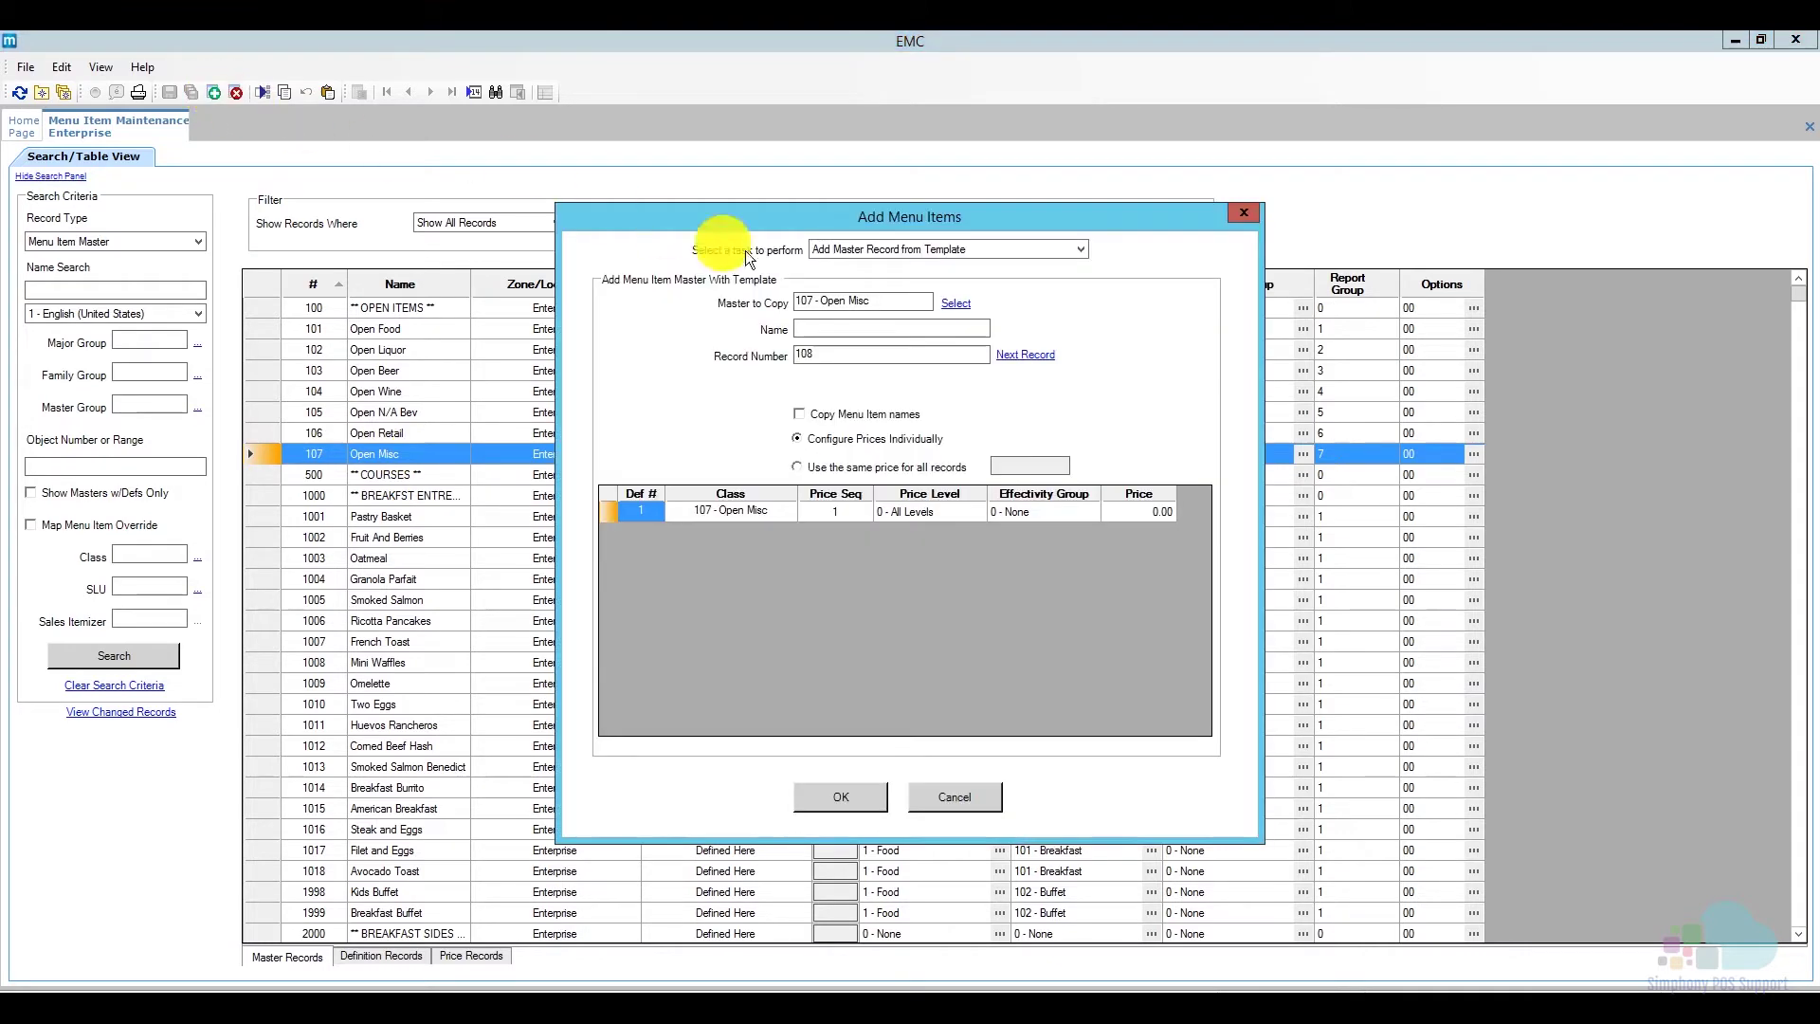
{"action": "left_click", "coordinate": [776, 357]}
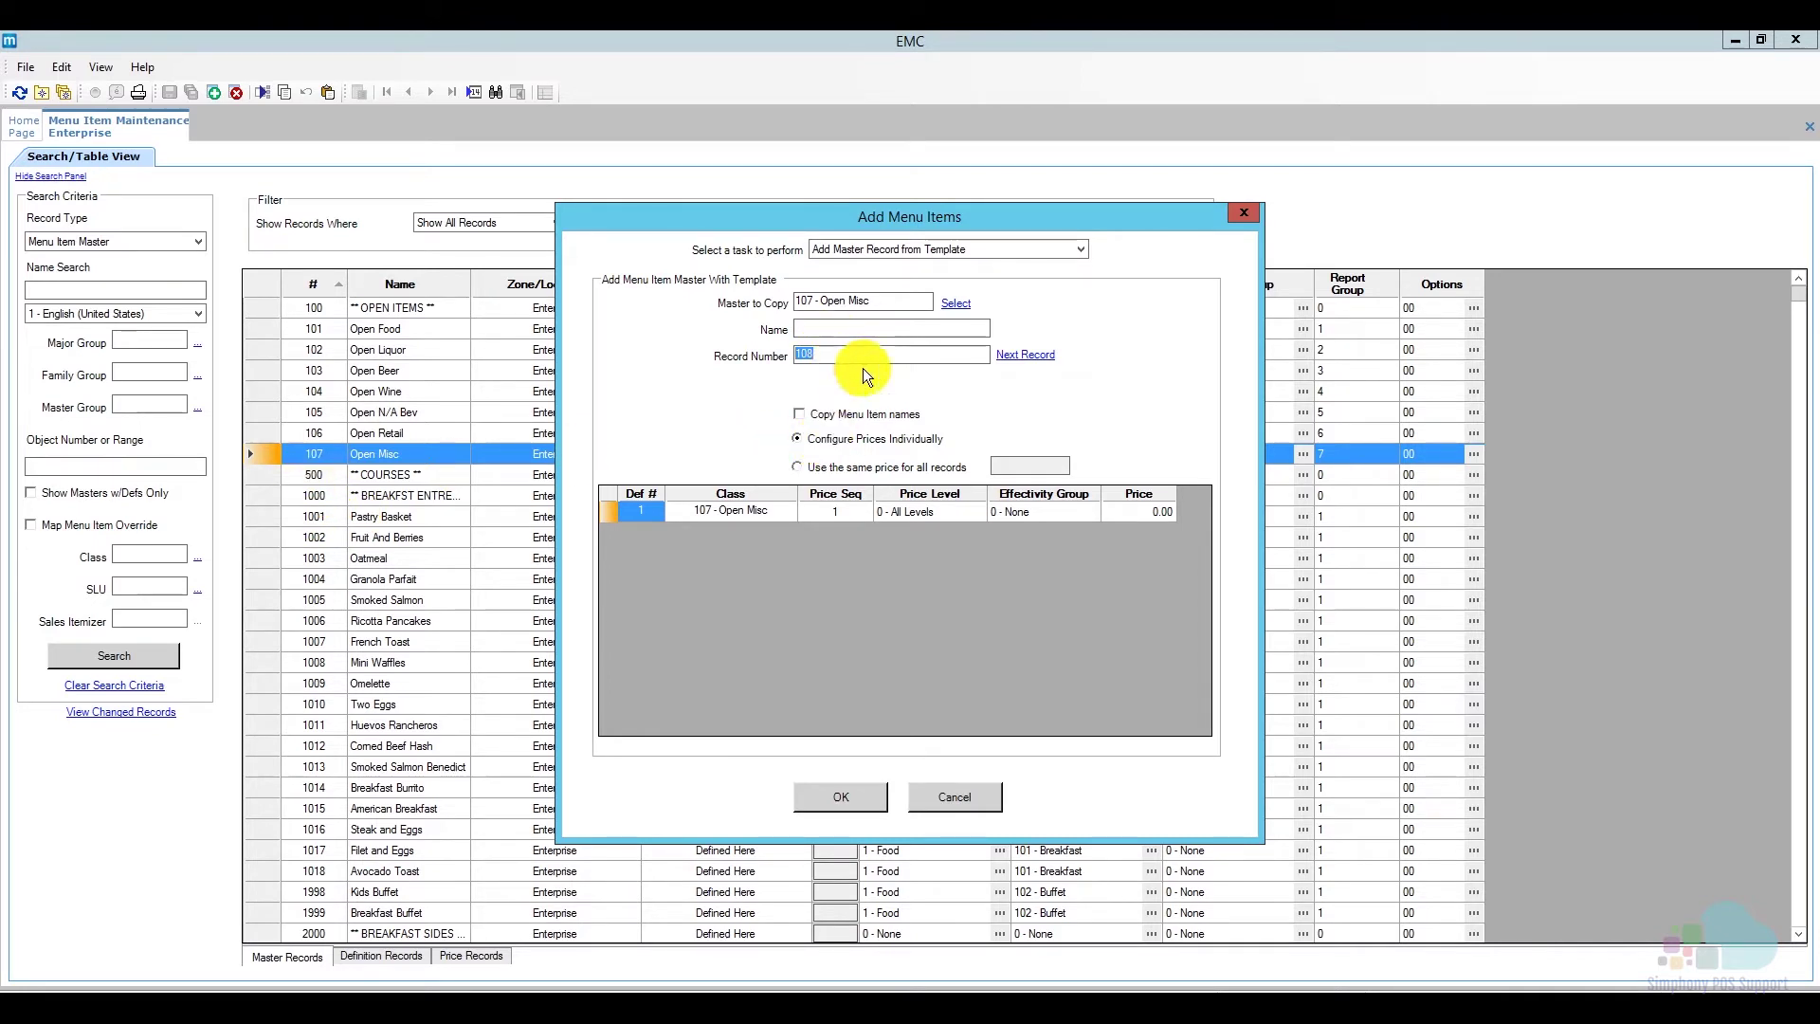
{"action": "type", "text": "501"}
{"action": "key", "text": "shift+Tab"}
{"action": "type", "text": "XXXXX"}
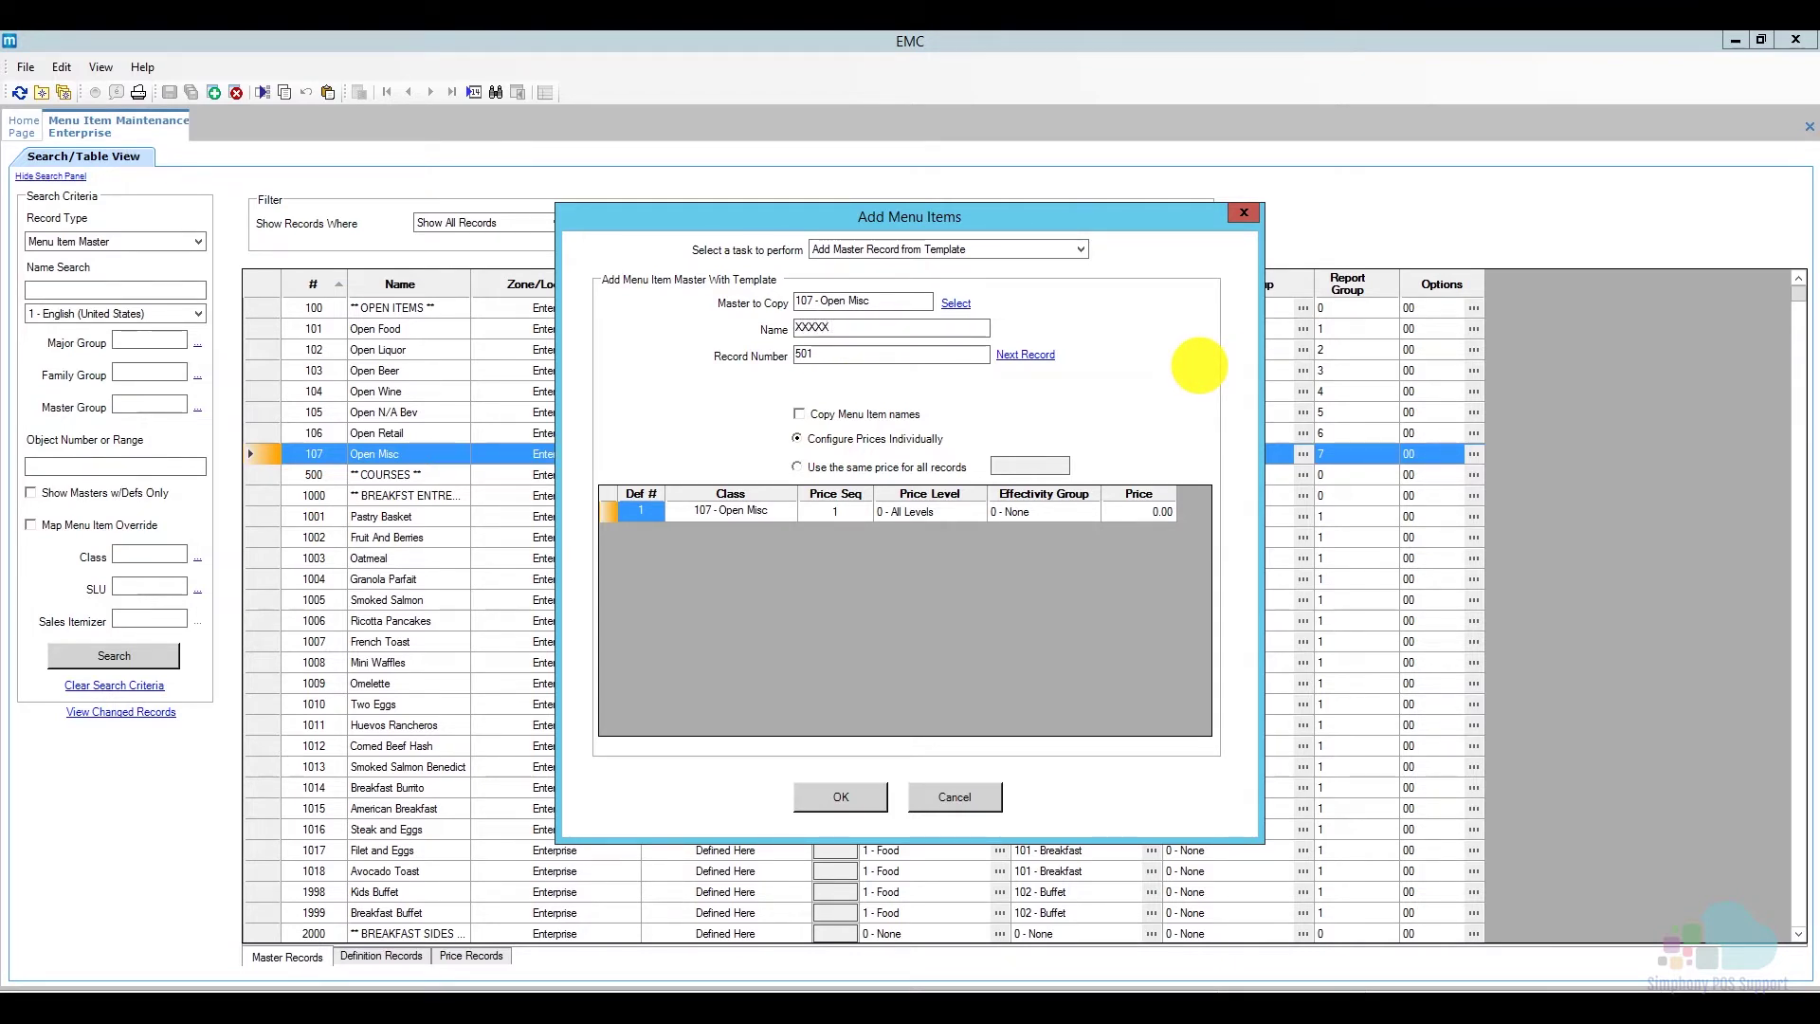
{"action": "type", "text": " ENTREE XXXXX"}
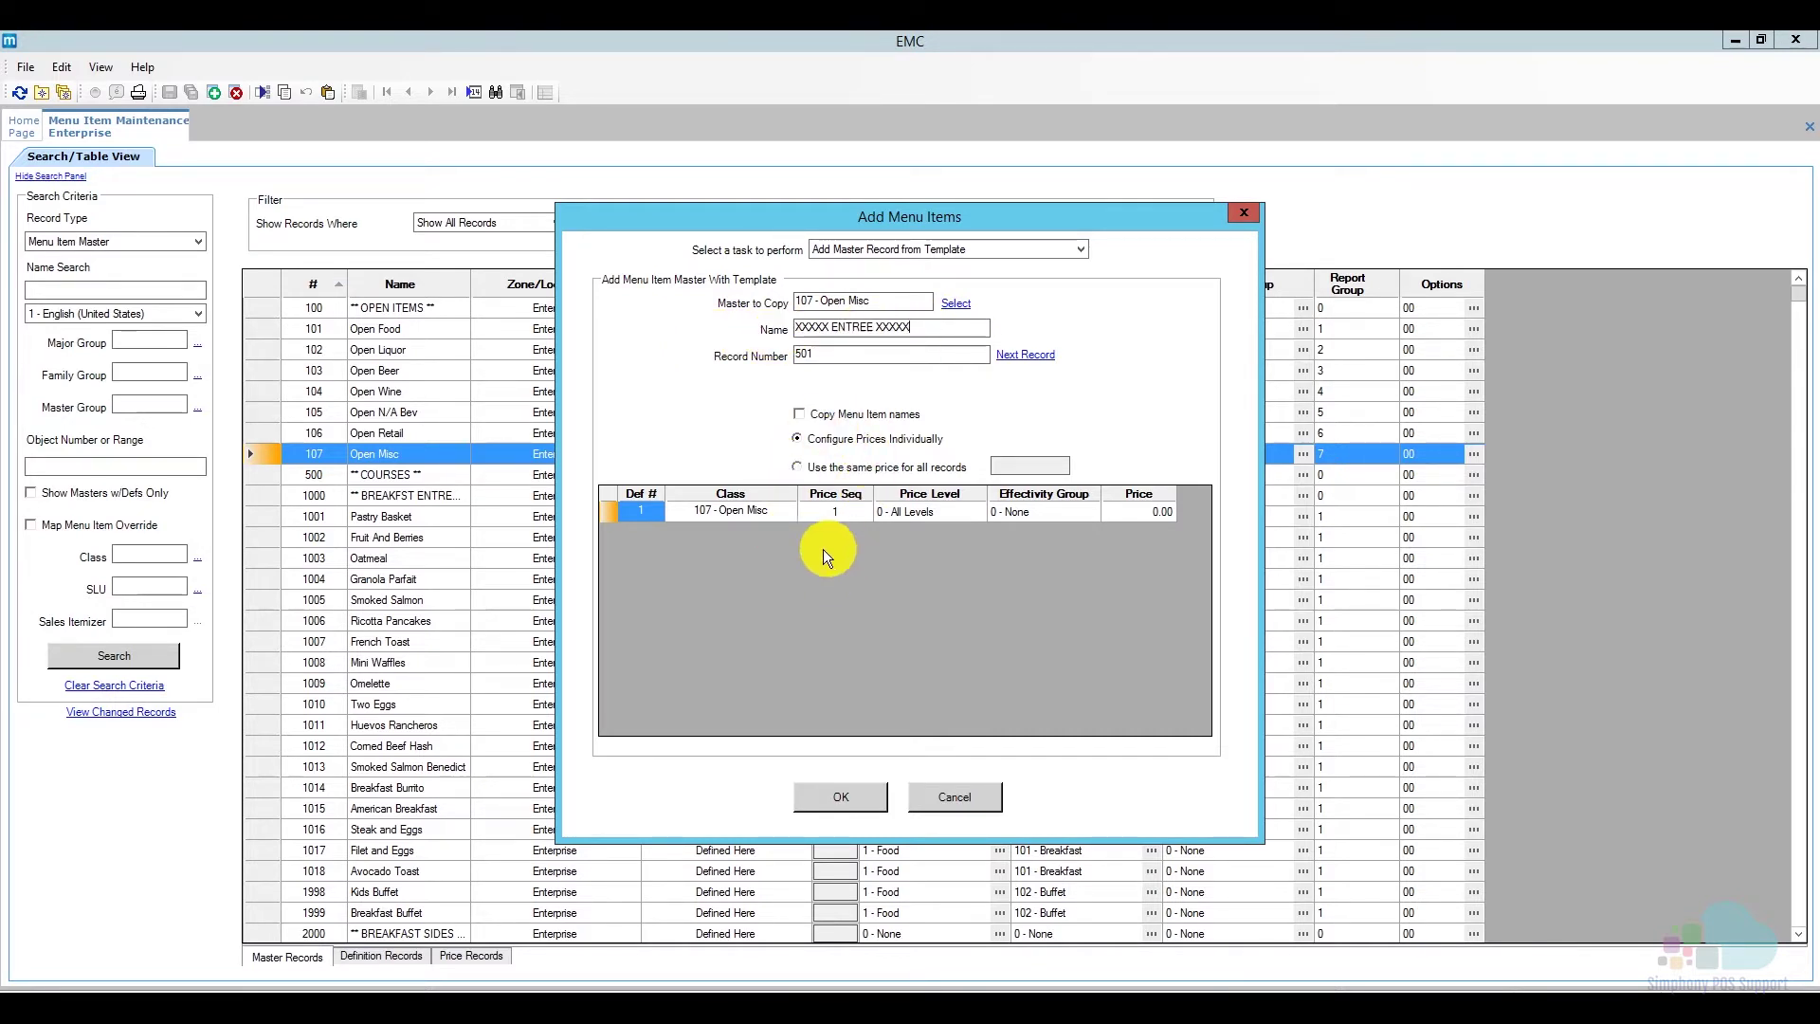
{"action": "left_click", "coordinate": [838, 794]}
{"action": "left_click", "coordinate": [1059, 606]}
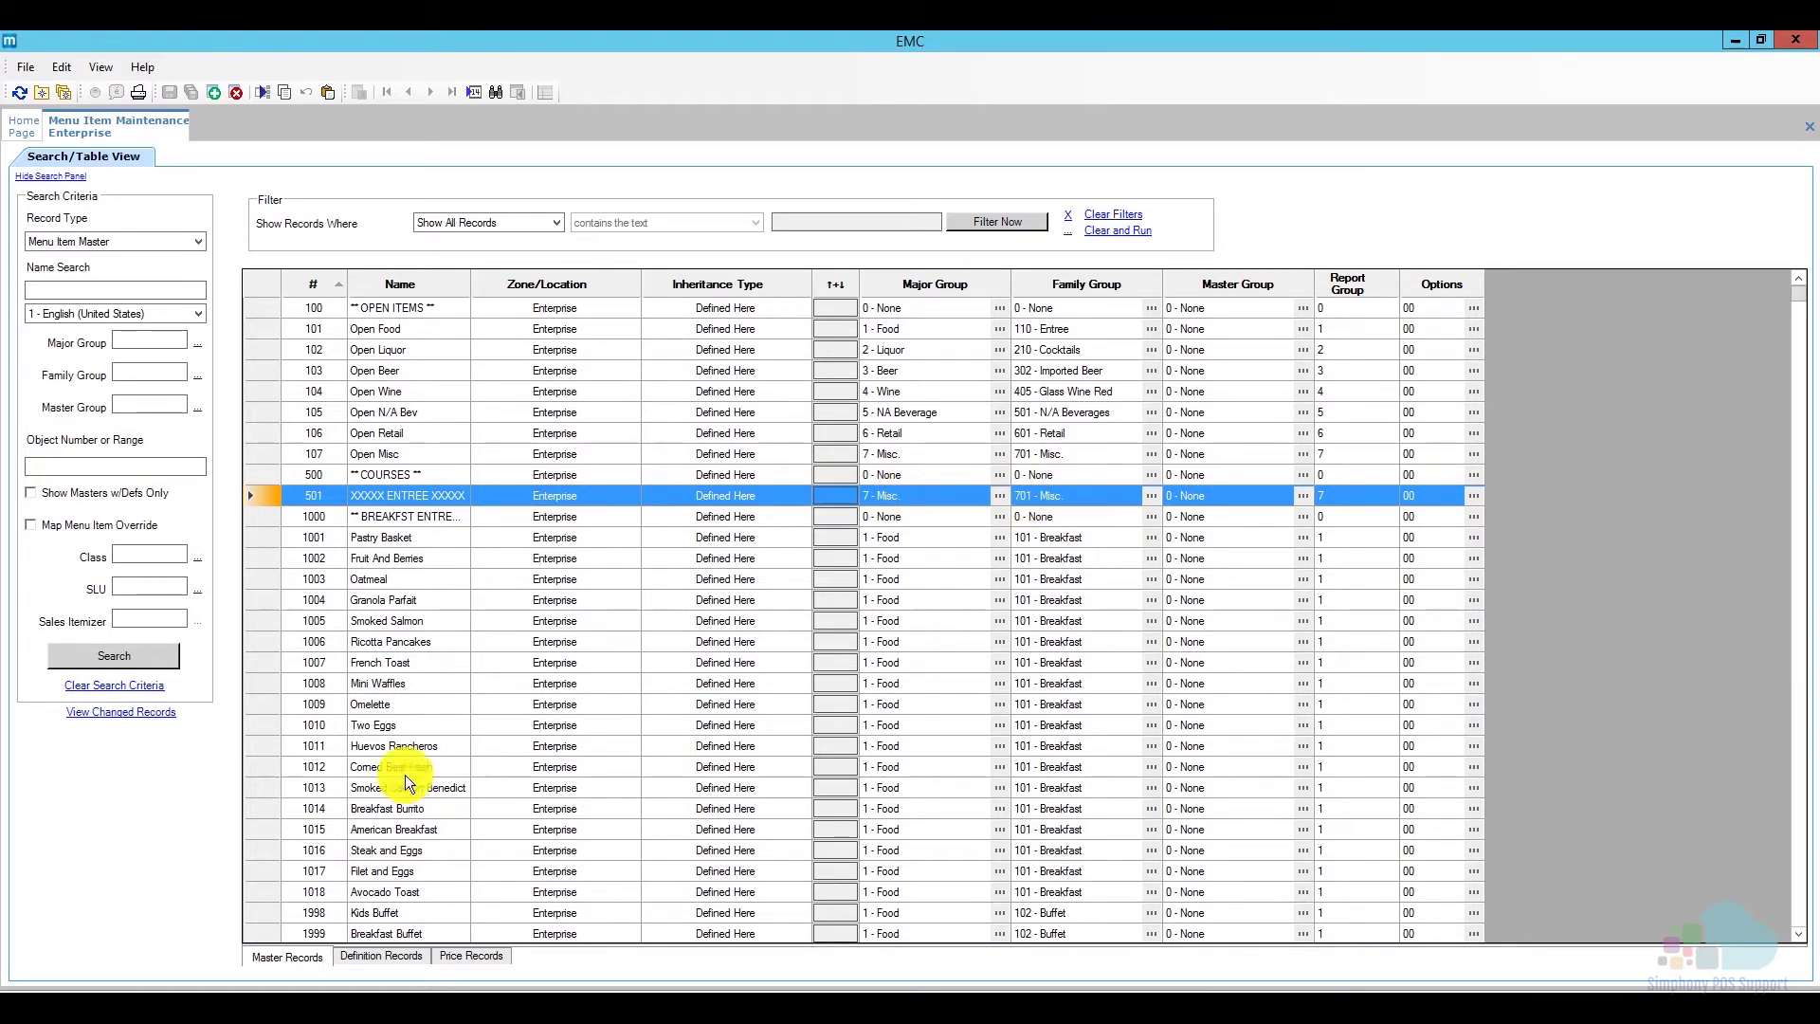
- Give record 501's definition class 1001 - Food and print class override 150 - Course/Fire
{"action": "left_click", "coordinate": [379, 957]}
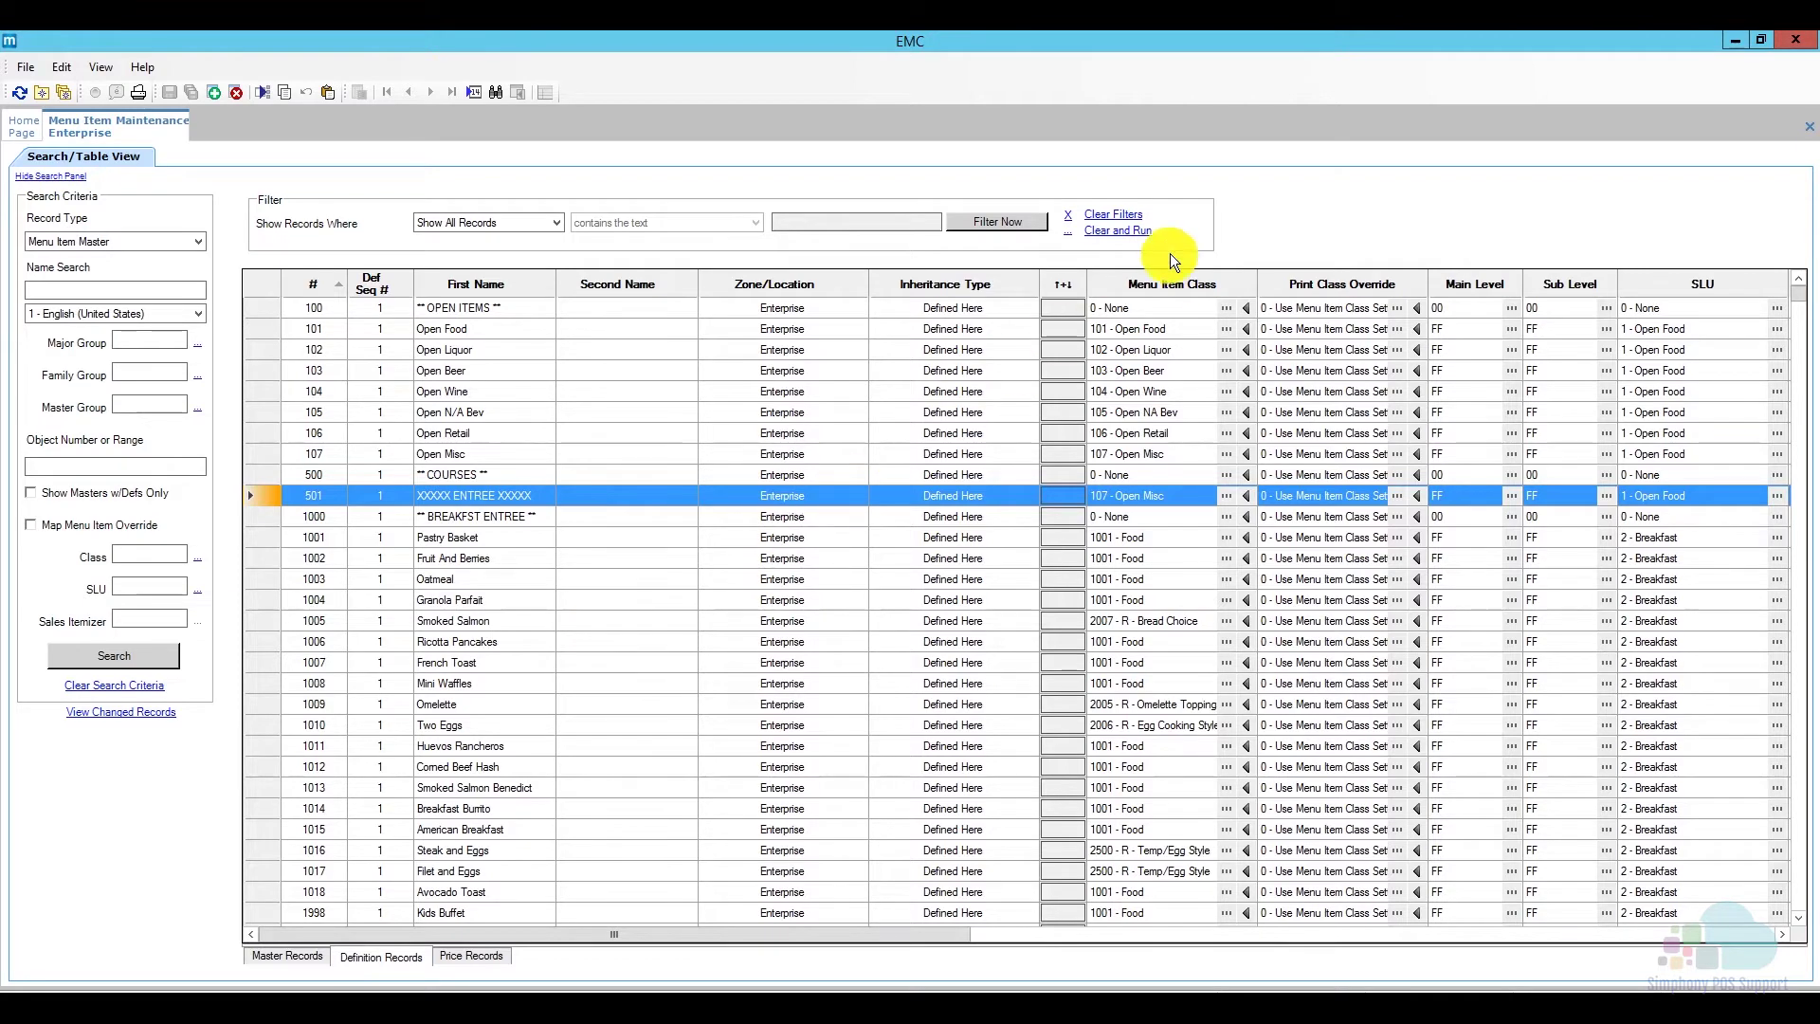
{"action": "left_click", "coordinate": [1226, 496]}
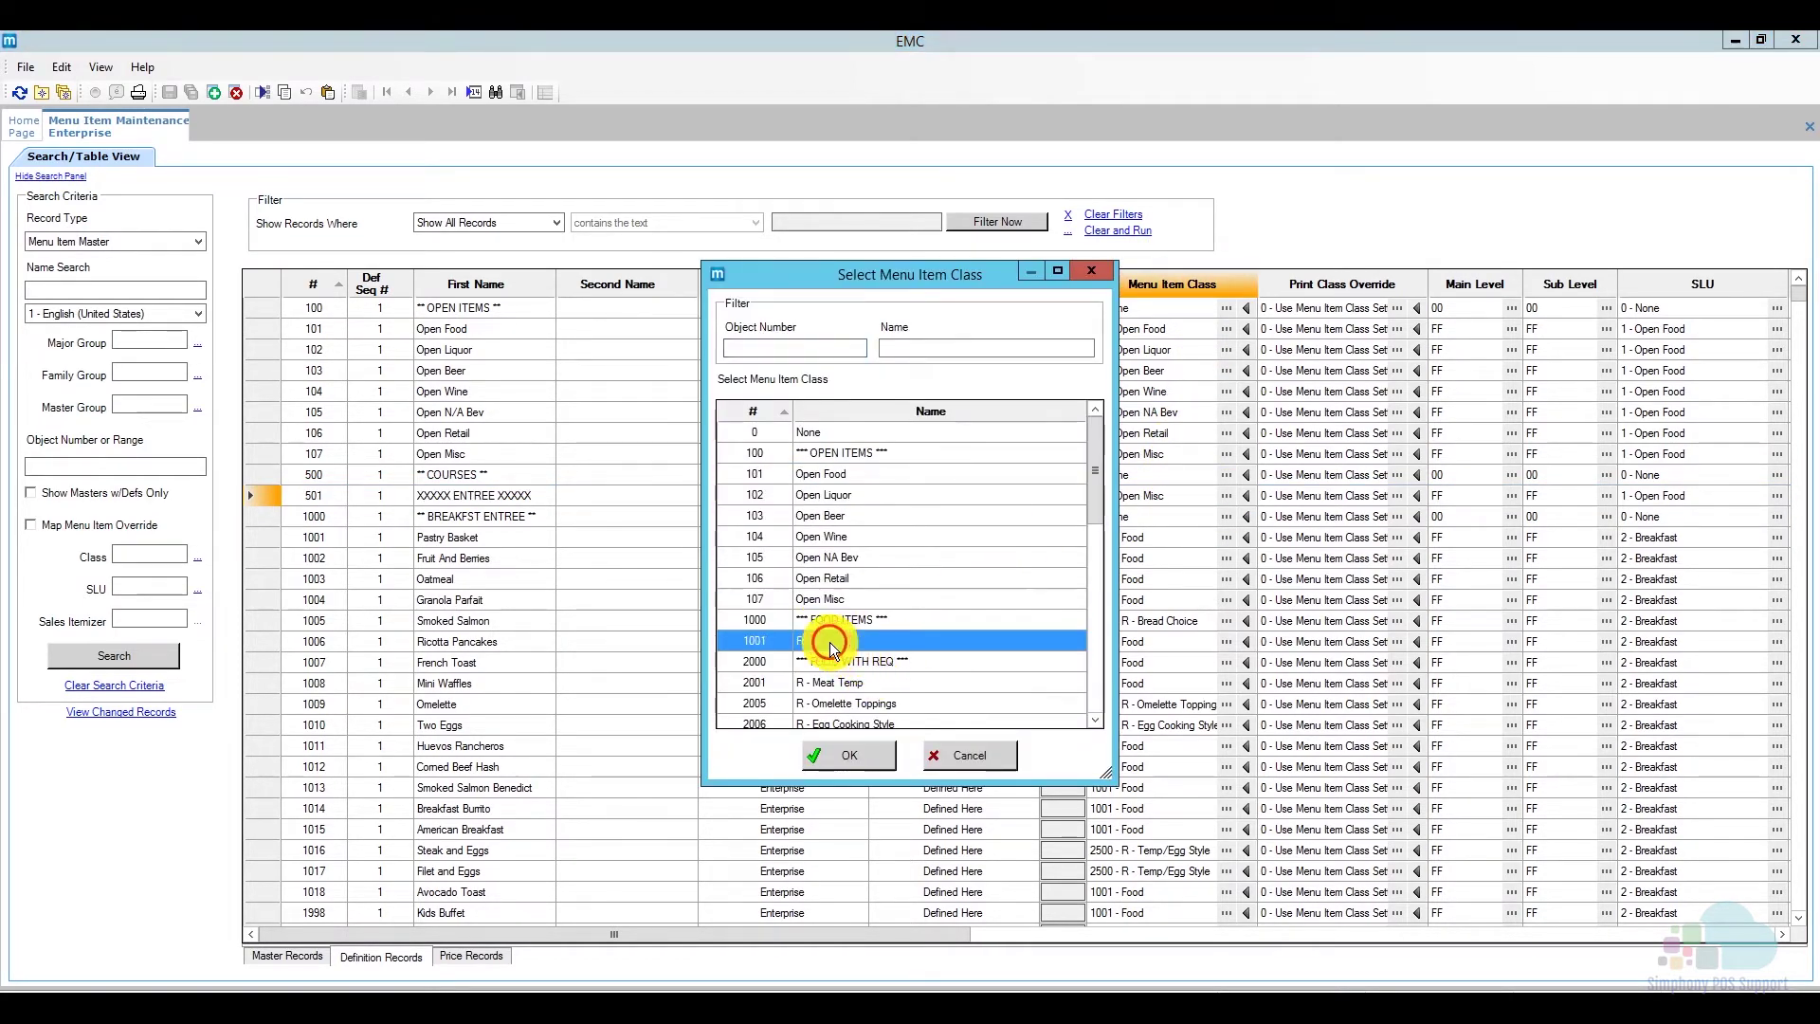
{"action": "double_click", "coordinate": [829, 641]}
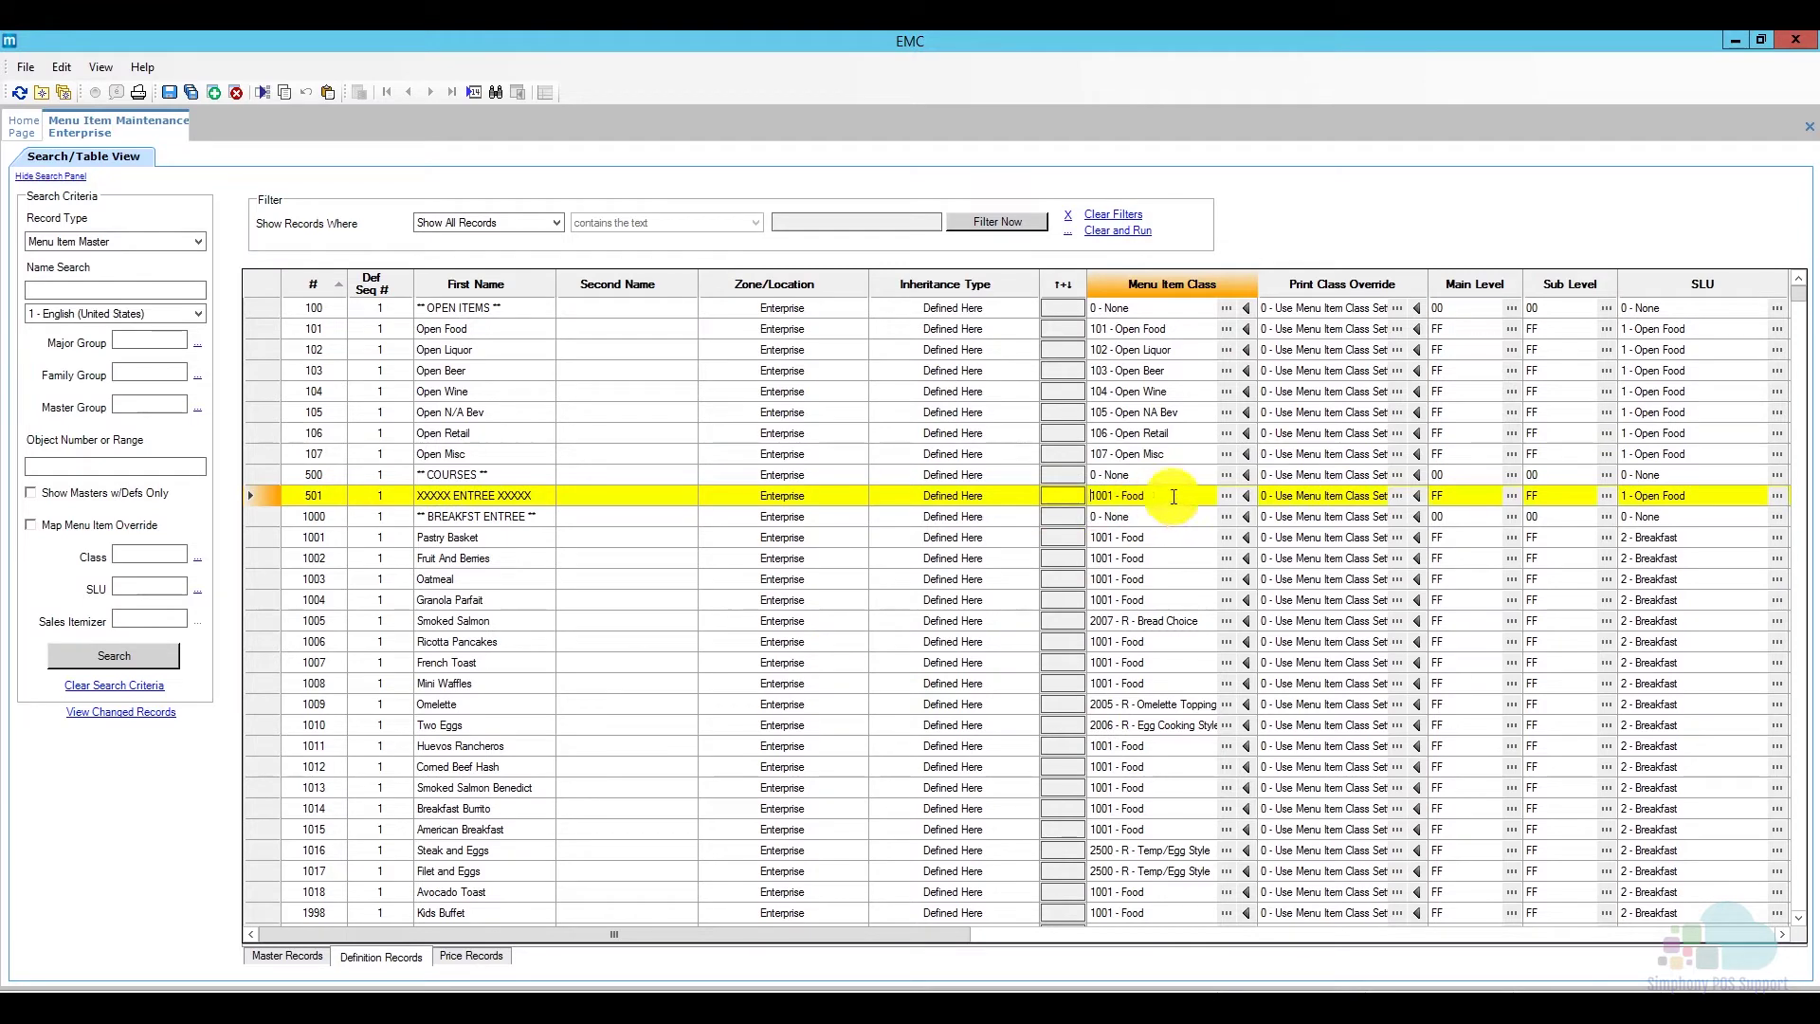
{"action": "left_click", "coordinate": [1395, 495]}
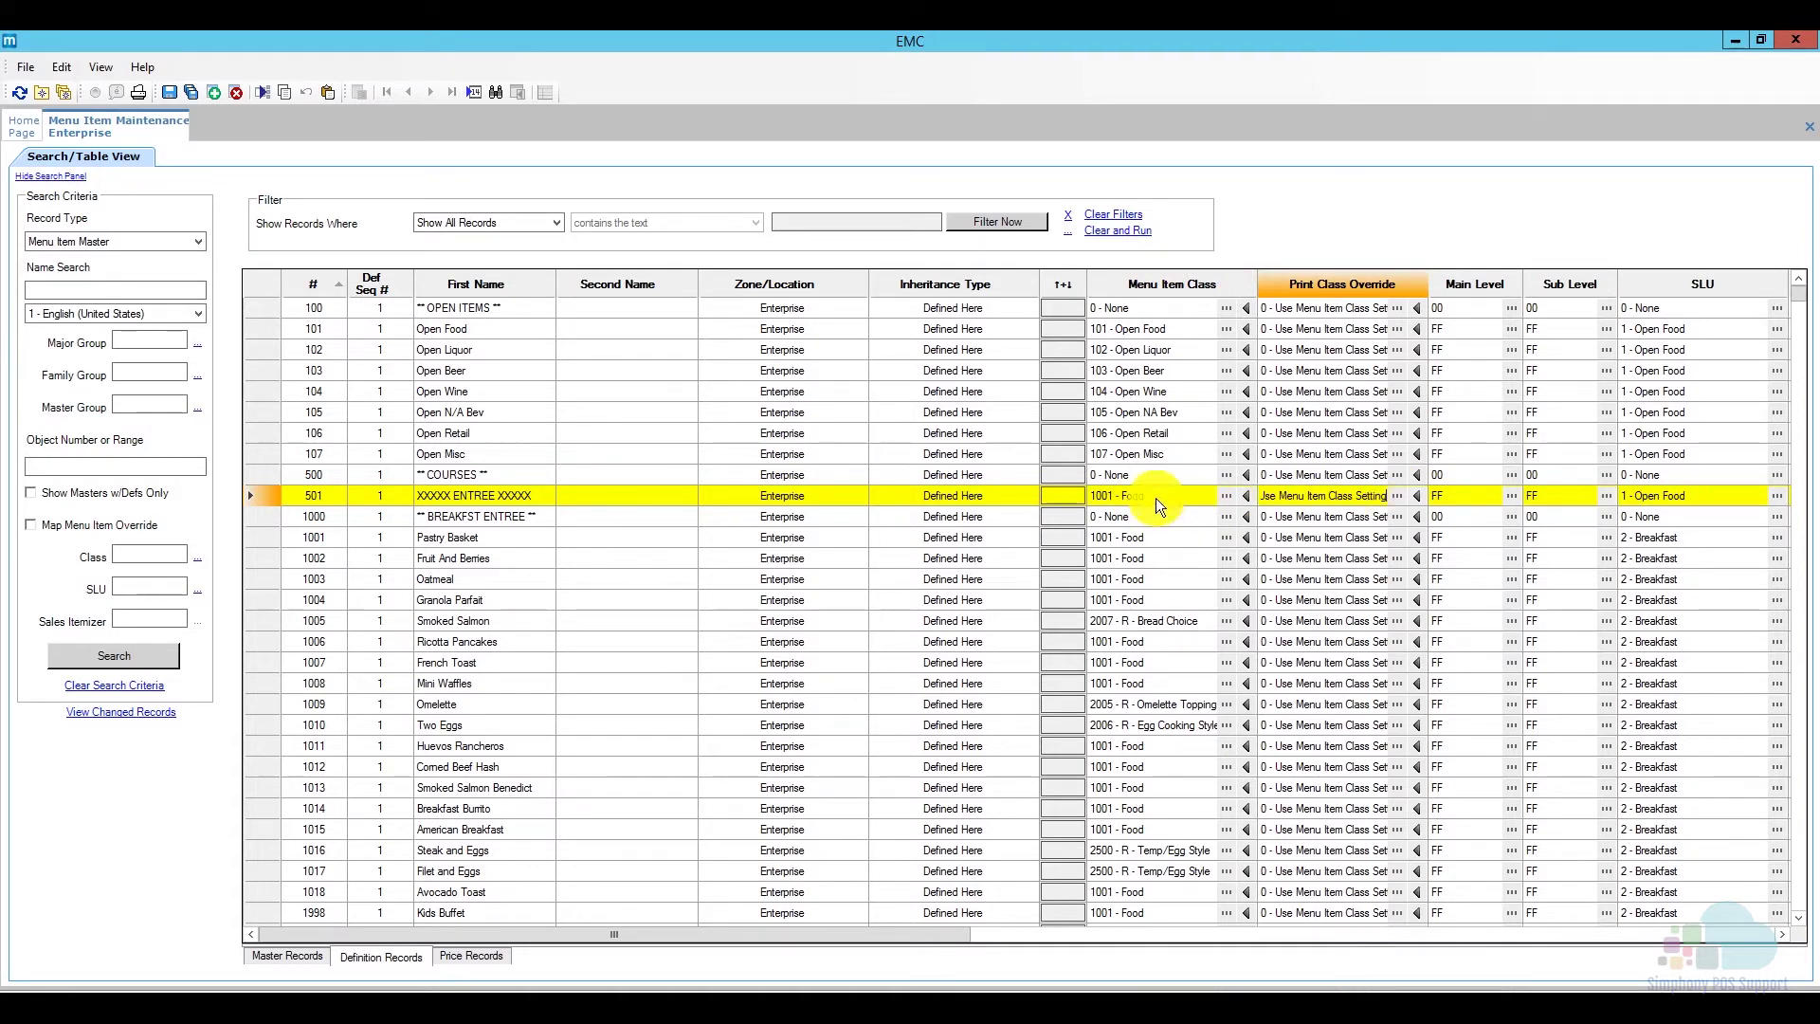
{"action": "left_click", "coordinate": [1397, 495]}
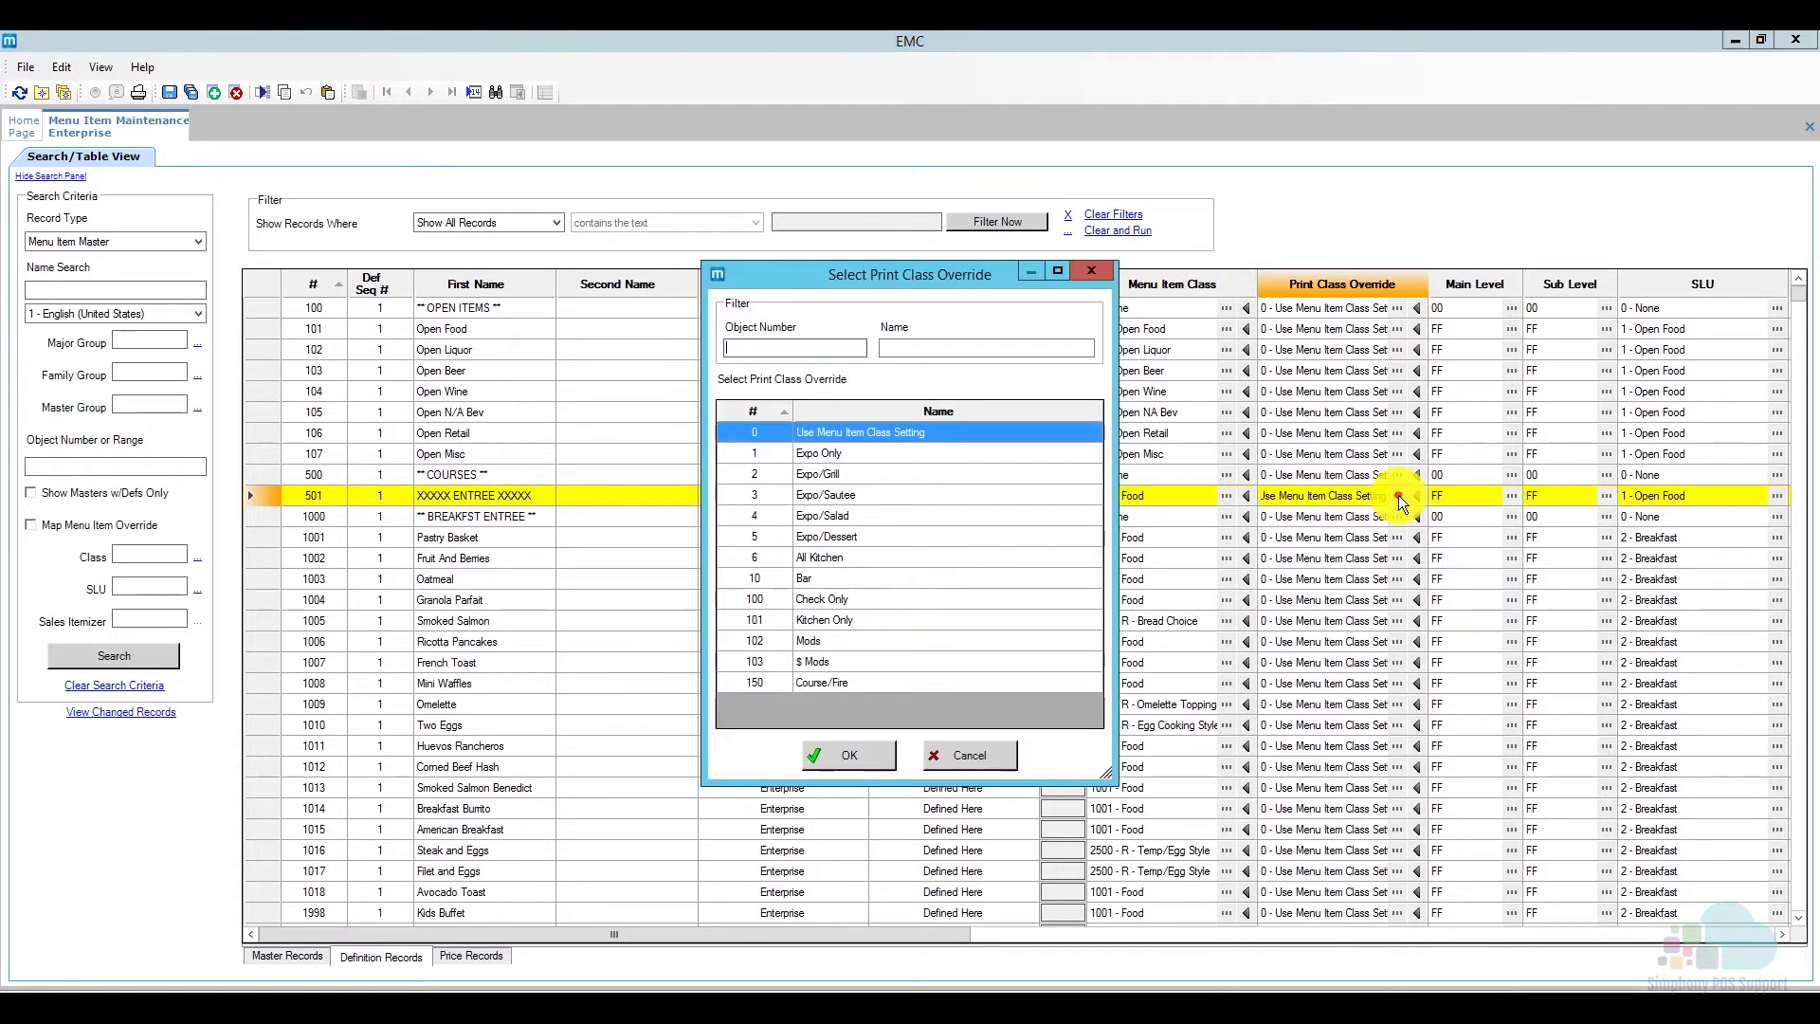
{"action": "left_click", "coordinate": [874, 678]}
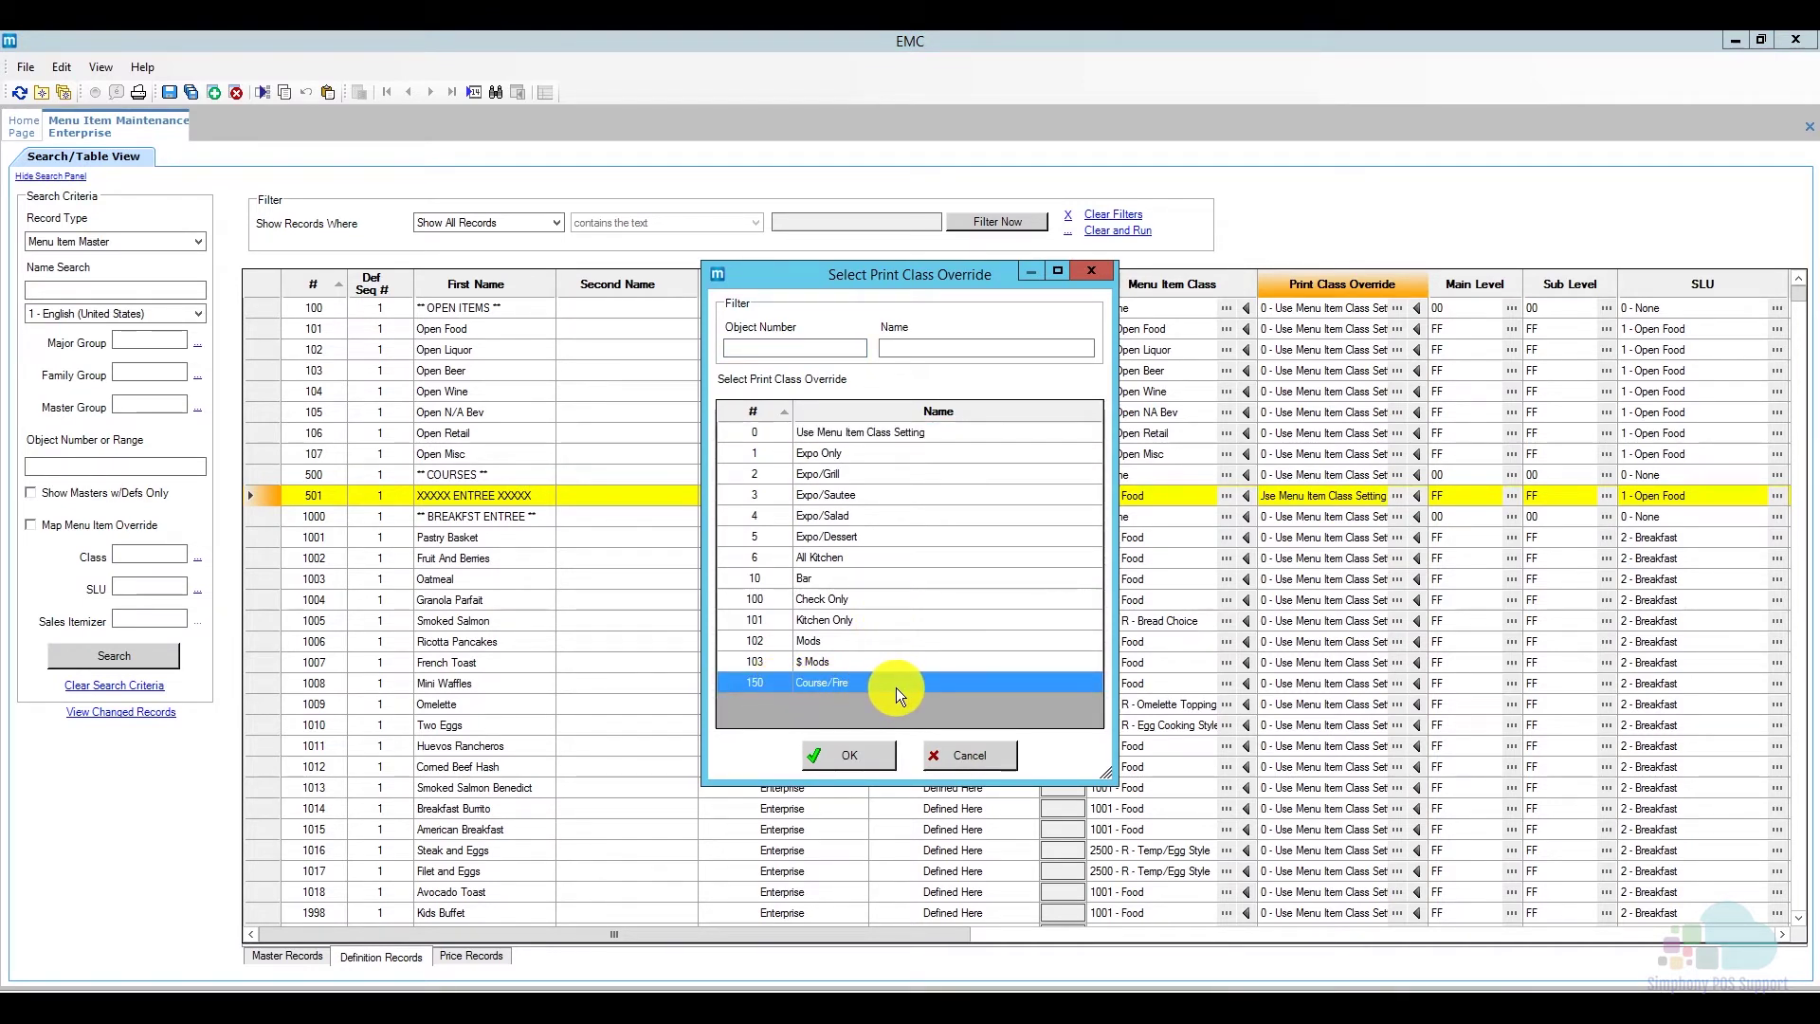
{"action": "left_click", "coordinate": [874, 751]}
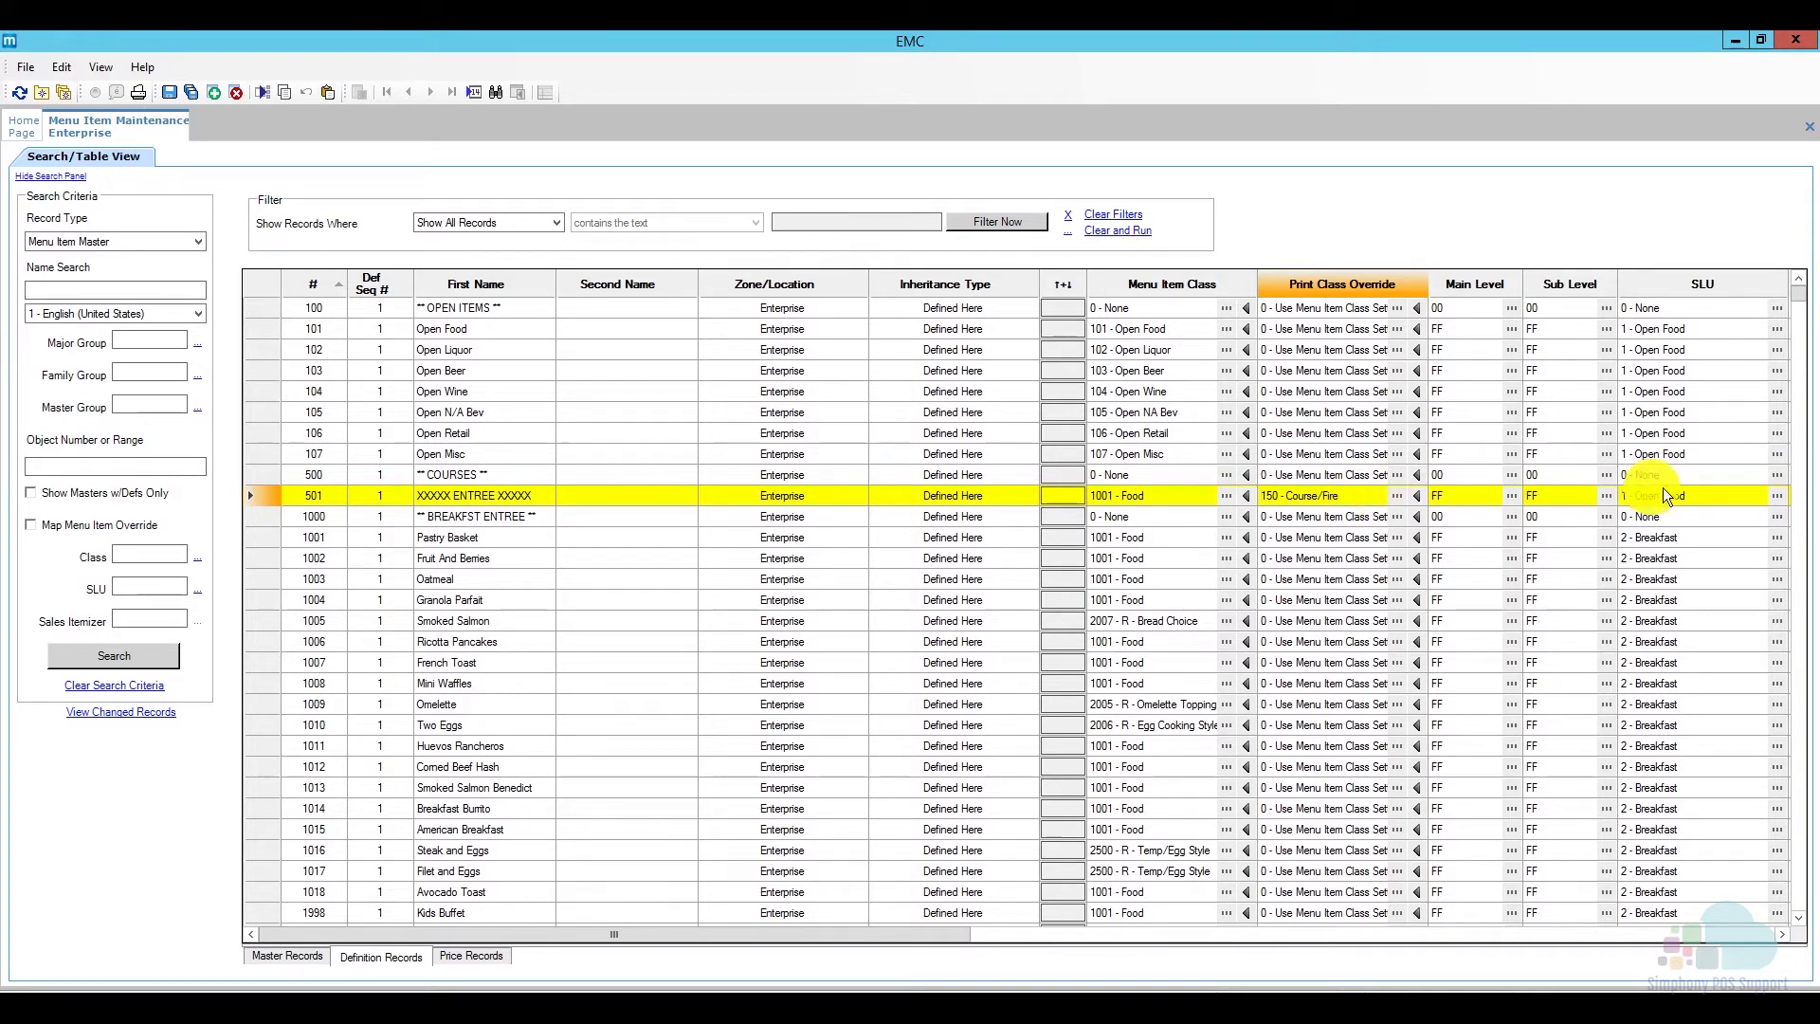
- Set the entree item's SLU to 0 - None, save, and return to the master records
{"action": "left_click", "coordinate": [1777, 495]}
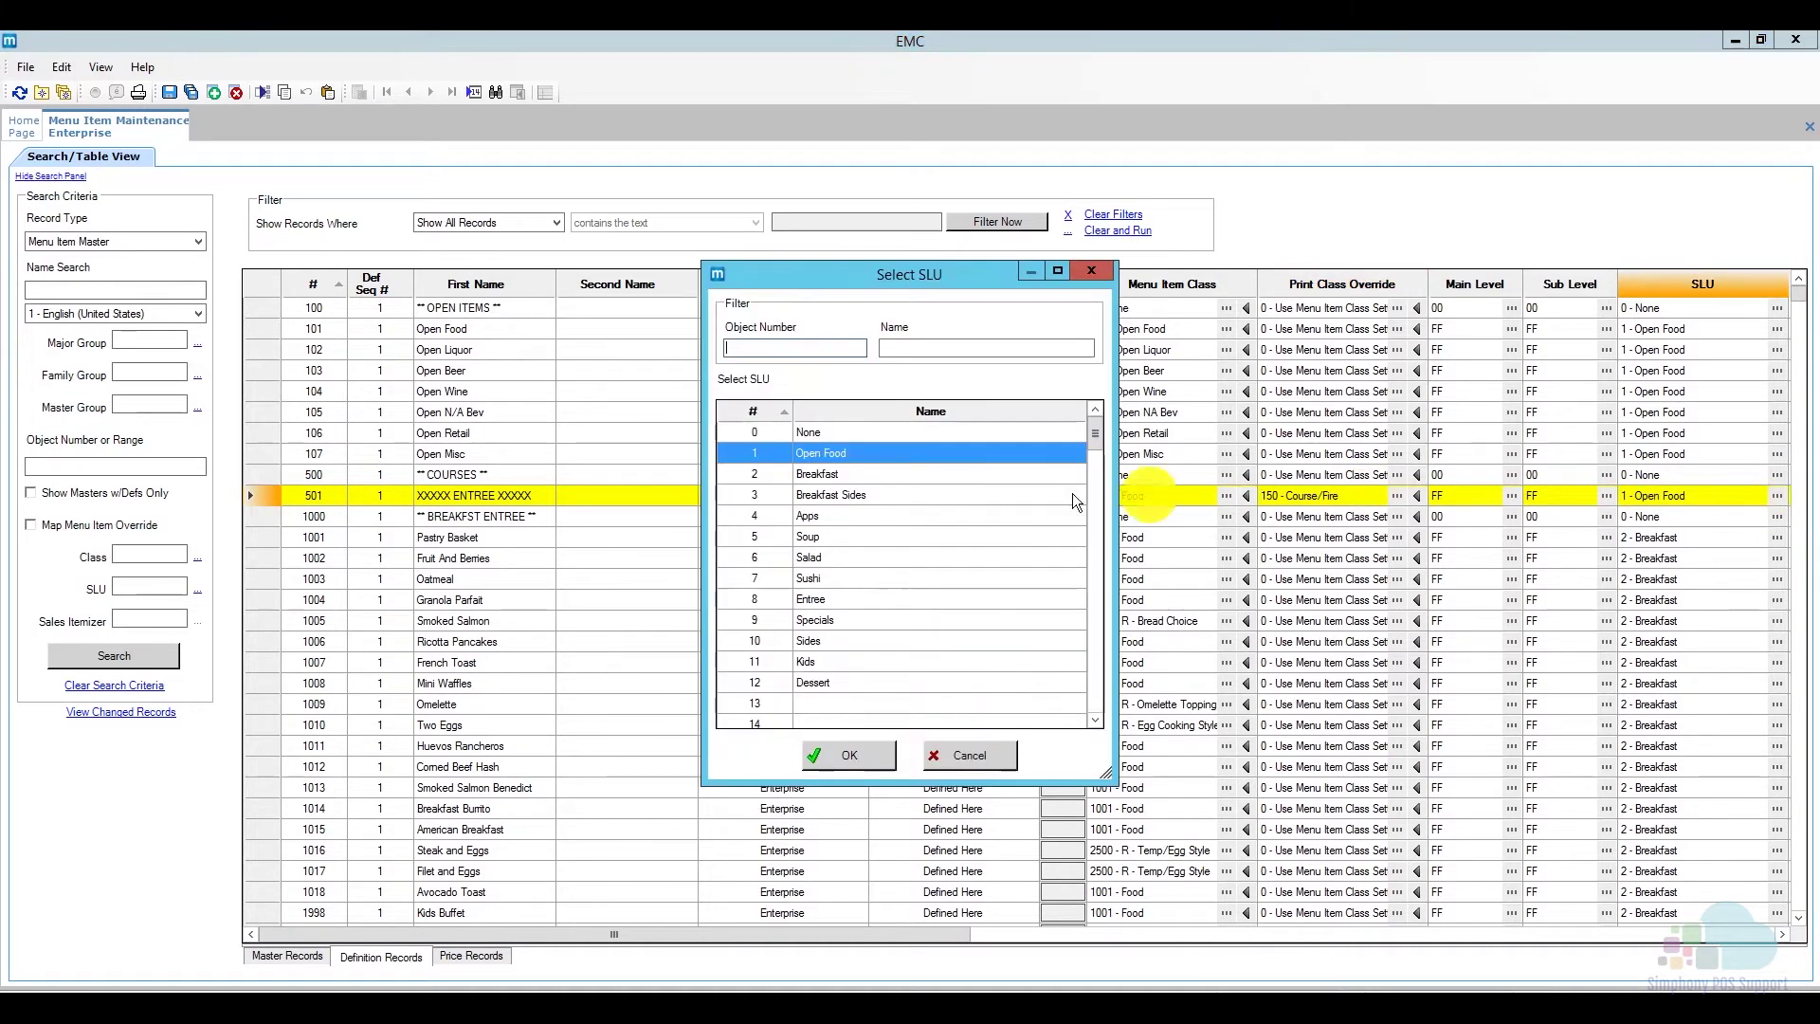
{"action": "left_click", "coordinate": [878, 434]}
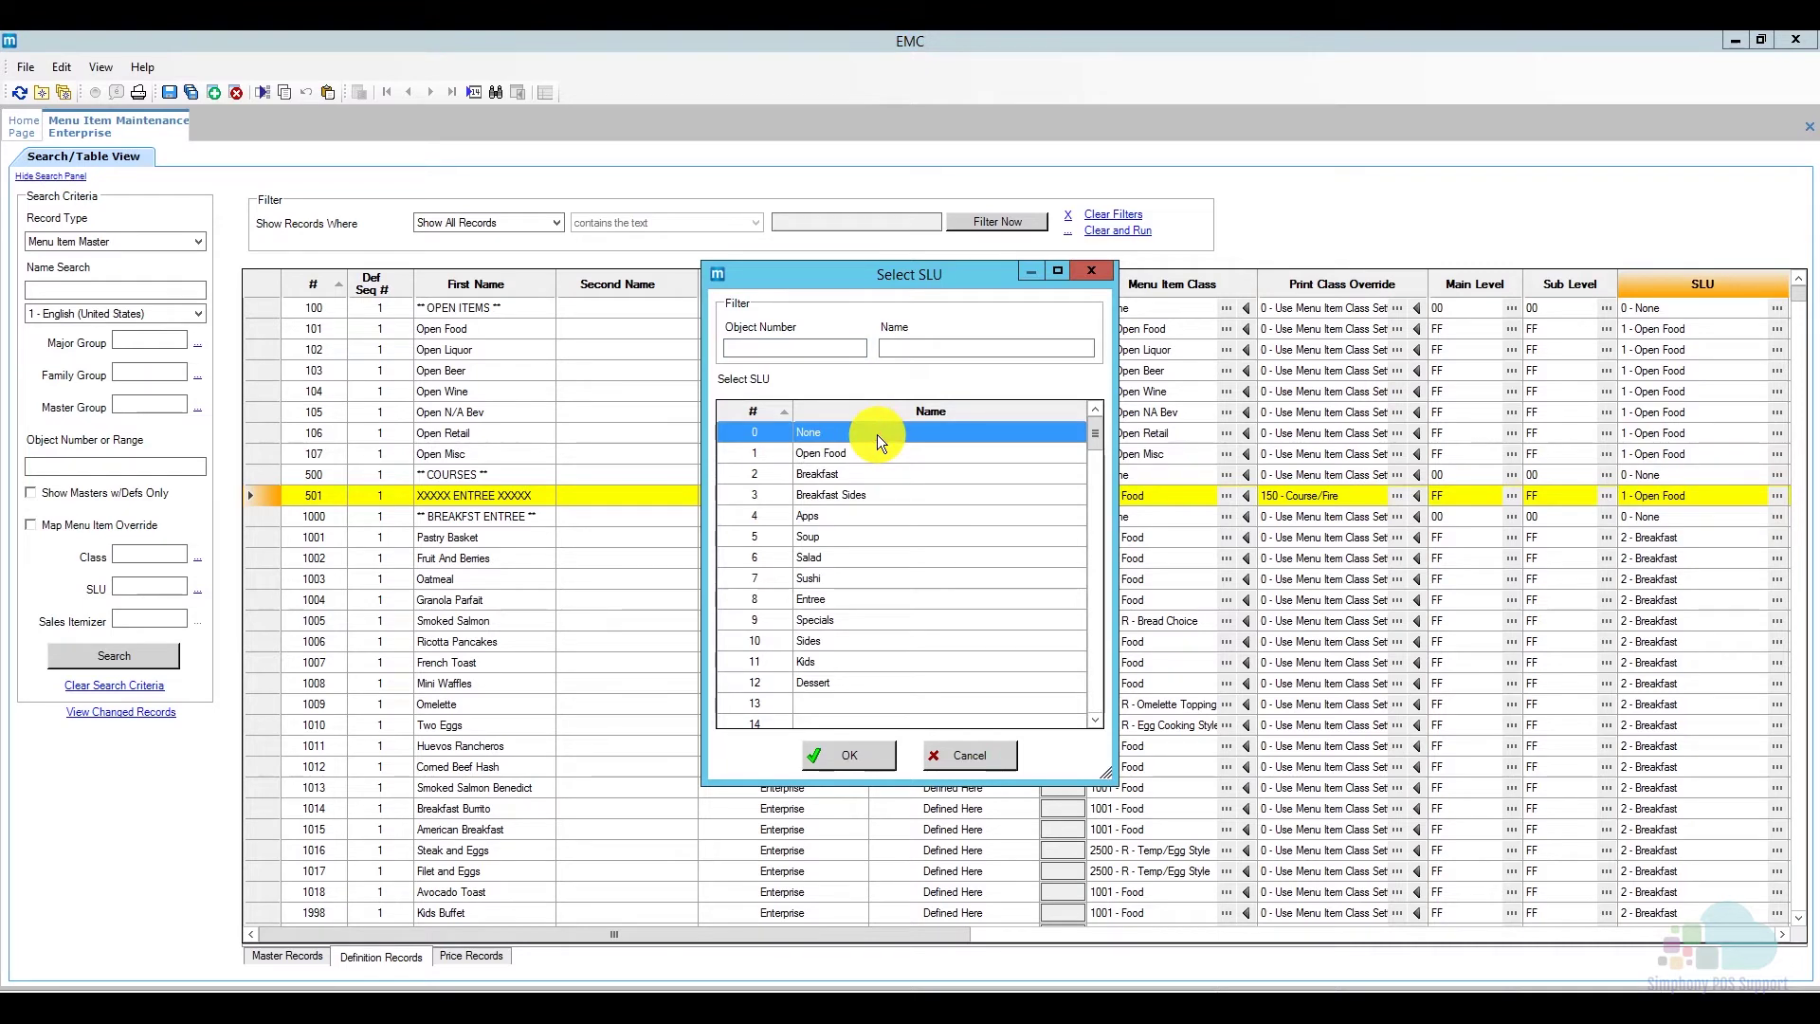
{"action": "left_click", "coordinate": [868, 754]}
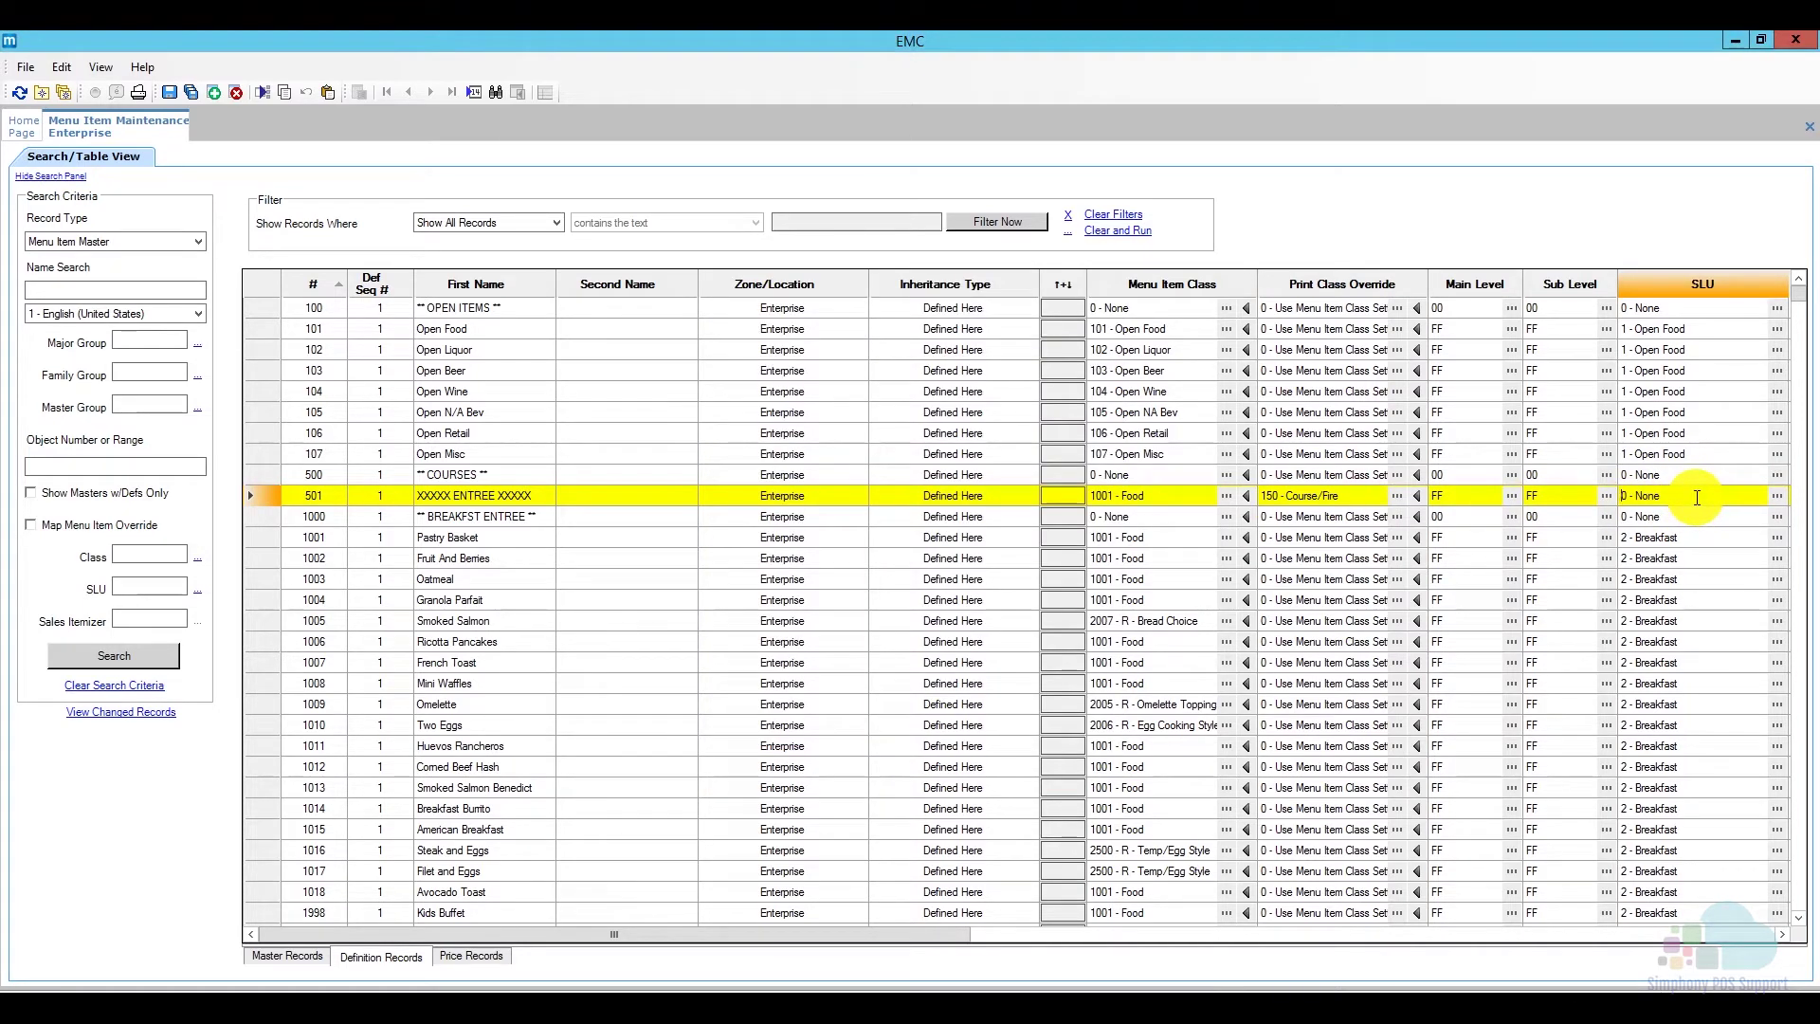
{"action": "left_click", "coordinate": [171, 96]}
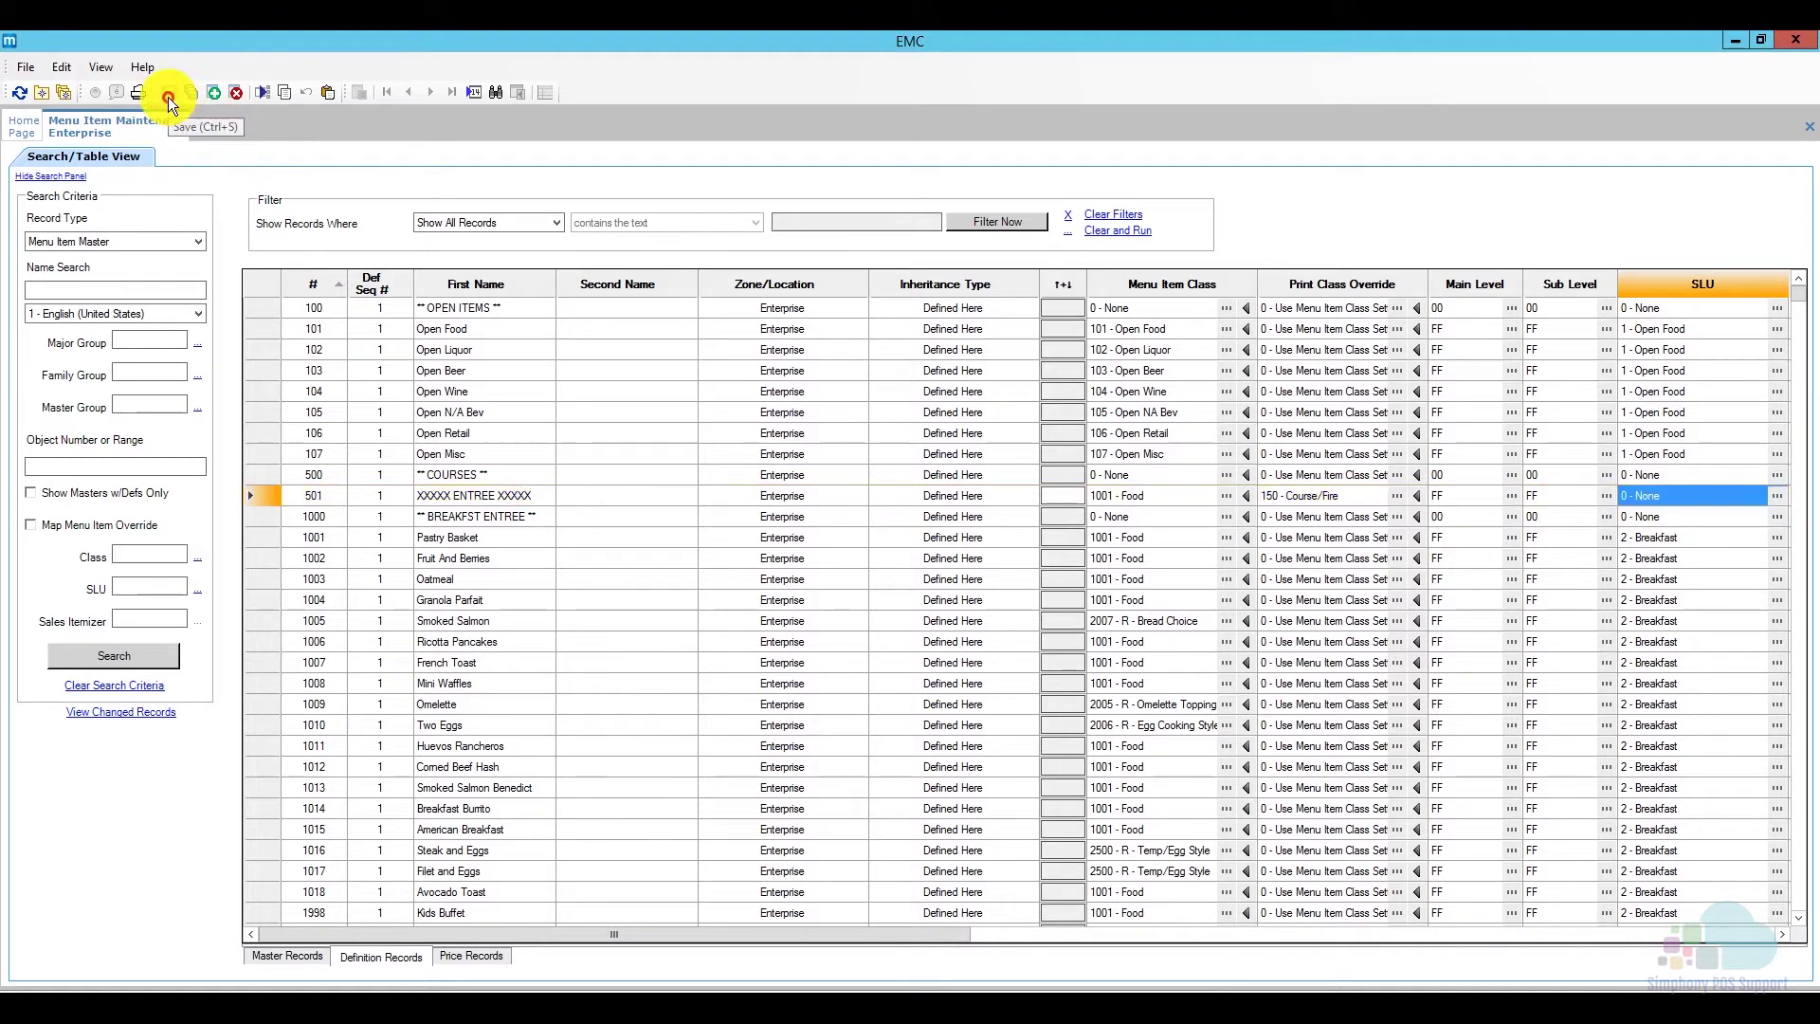
{"action": "left_click", "coordinate": [484, 961]}
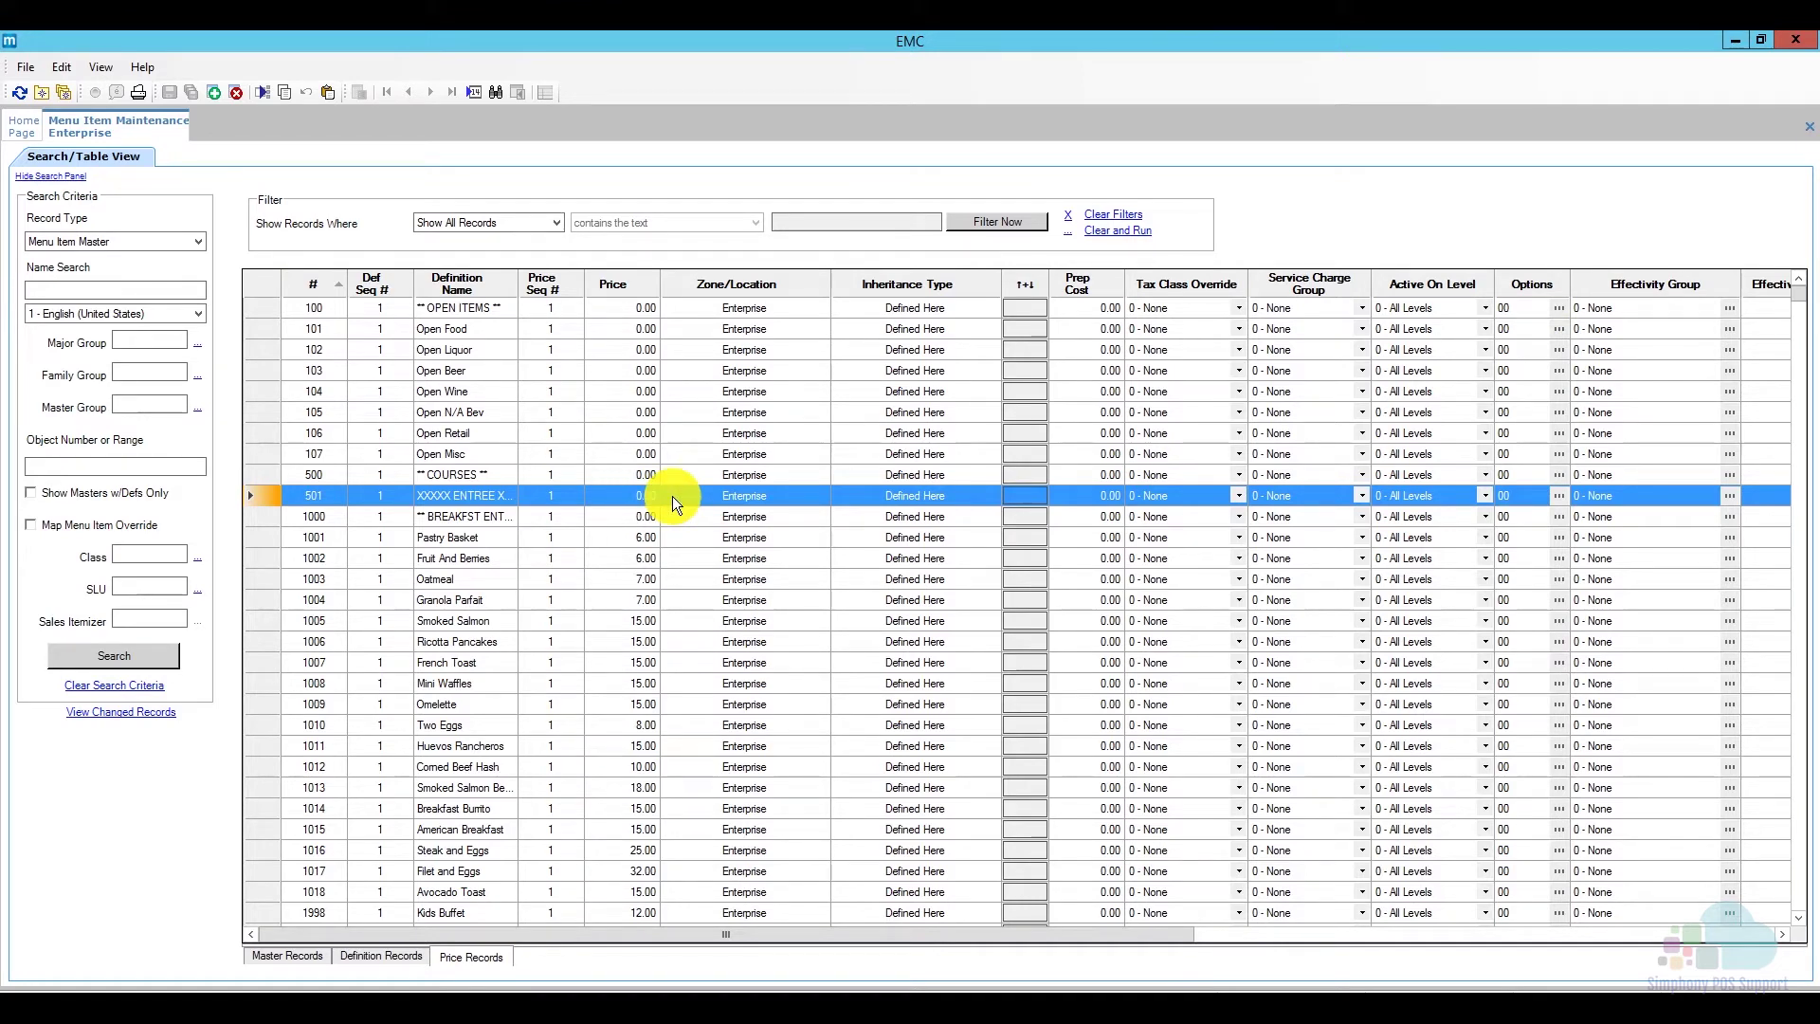
{"action": "left_click", "coordinate": [313, 955]}
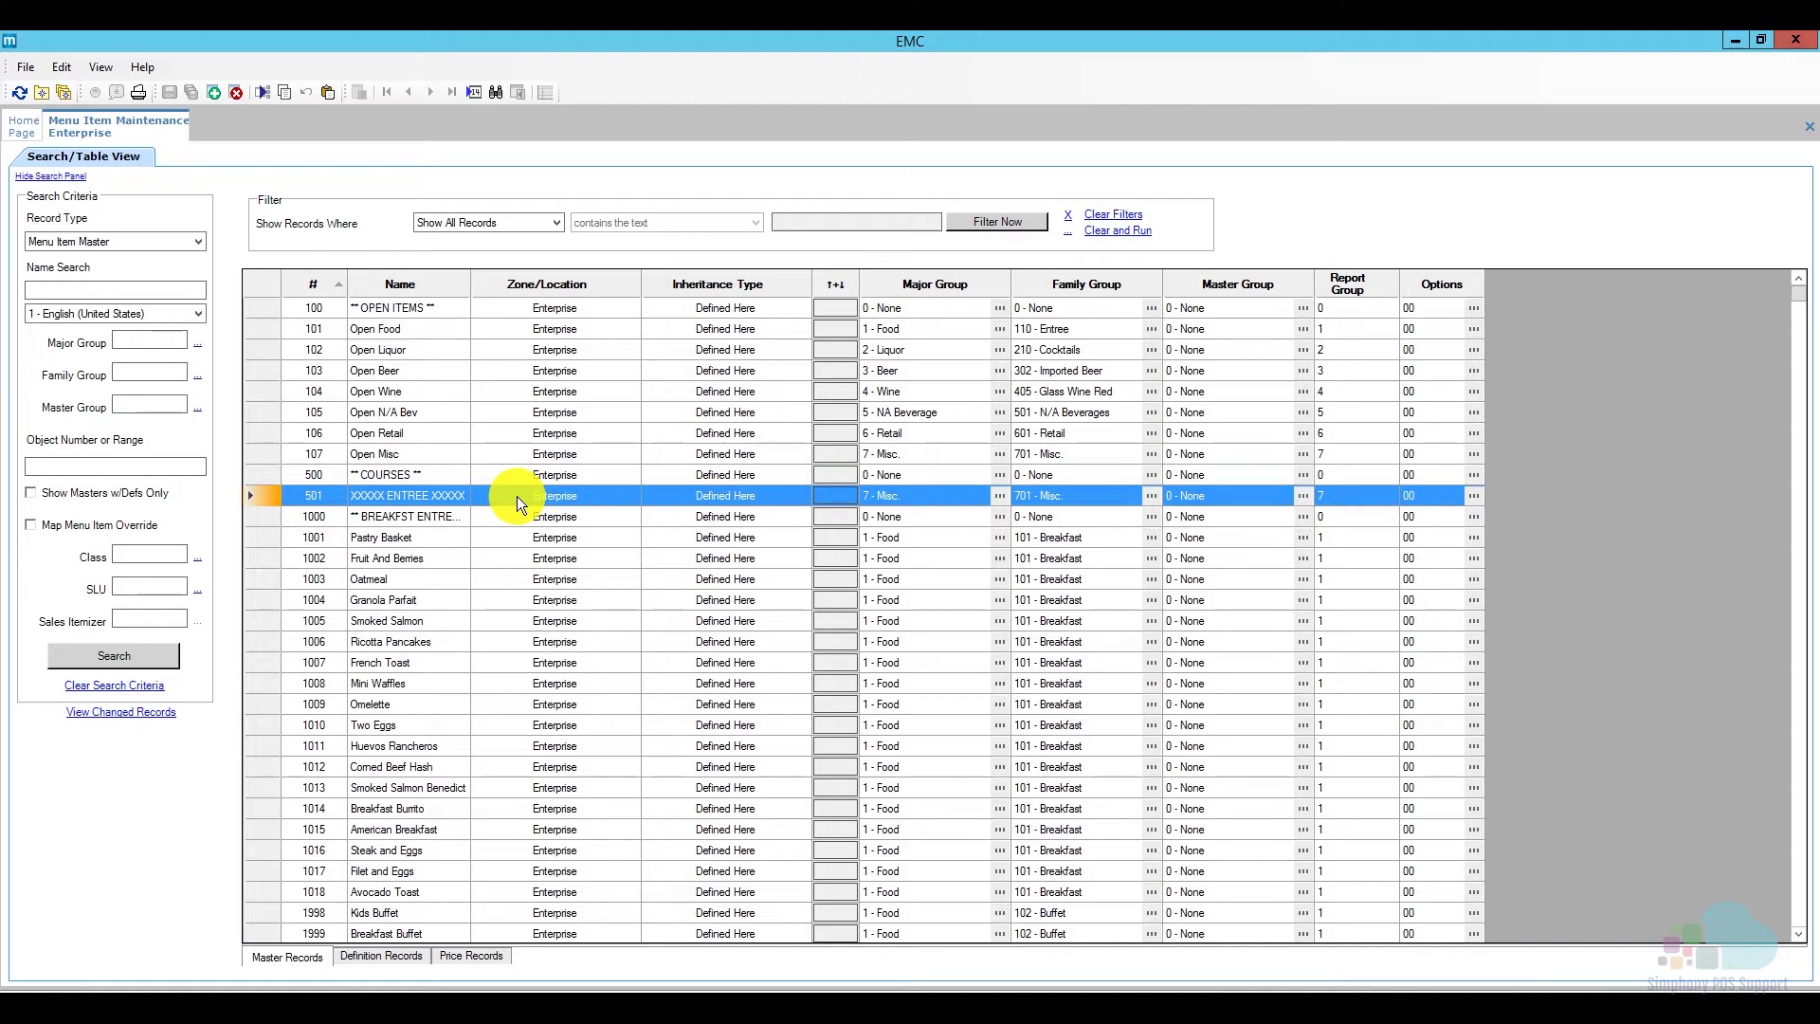
- Add menu item 502 'XXXXX DESSERT XXXXX' copied from master 501
{"action": "left_click", "coordinate": [214, 90]}
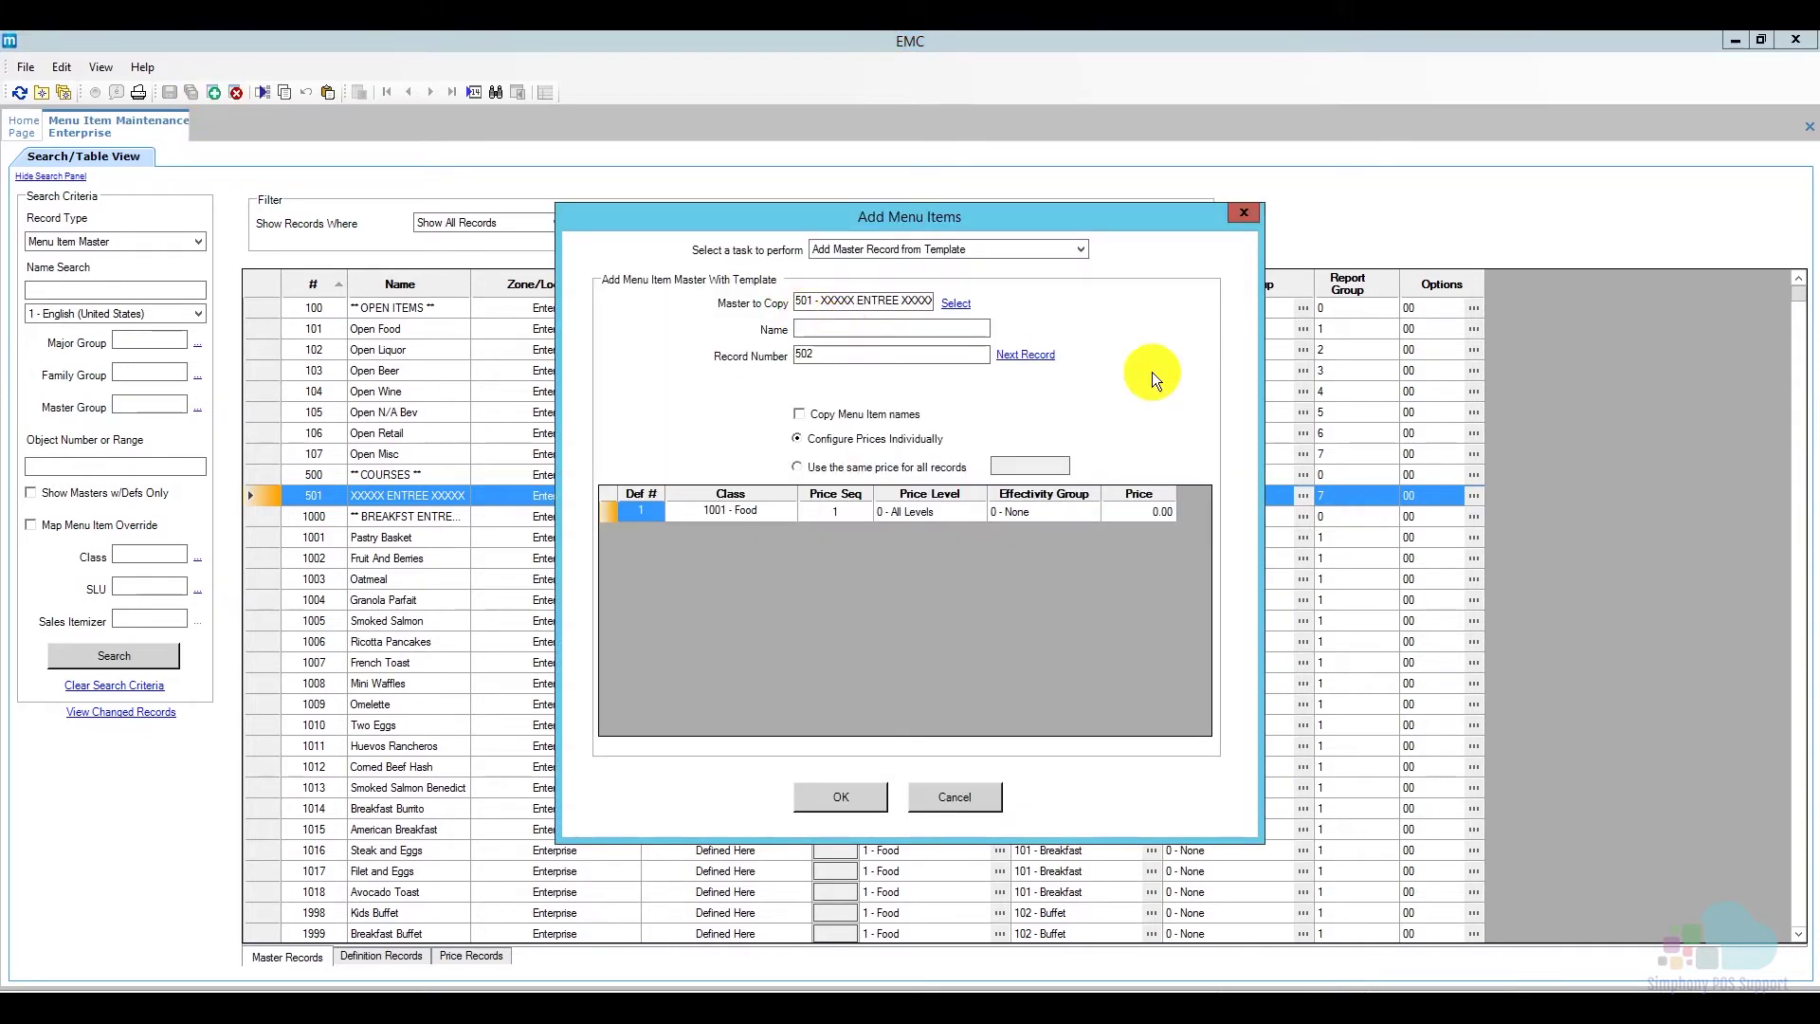
{"action": "type", "text": "XXXXX DESSERT XXXXX"}
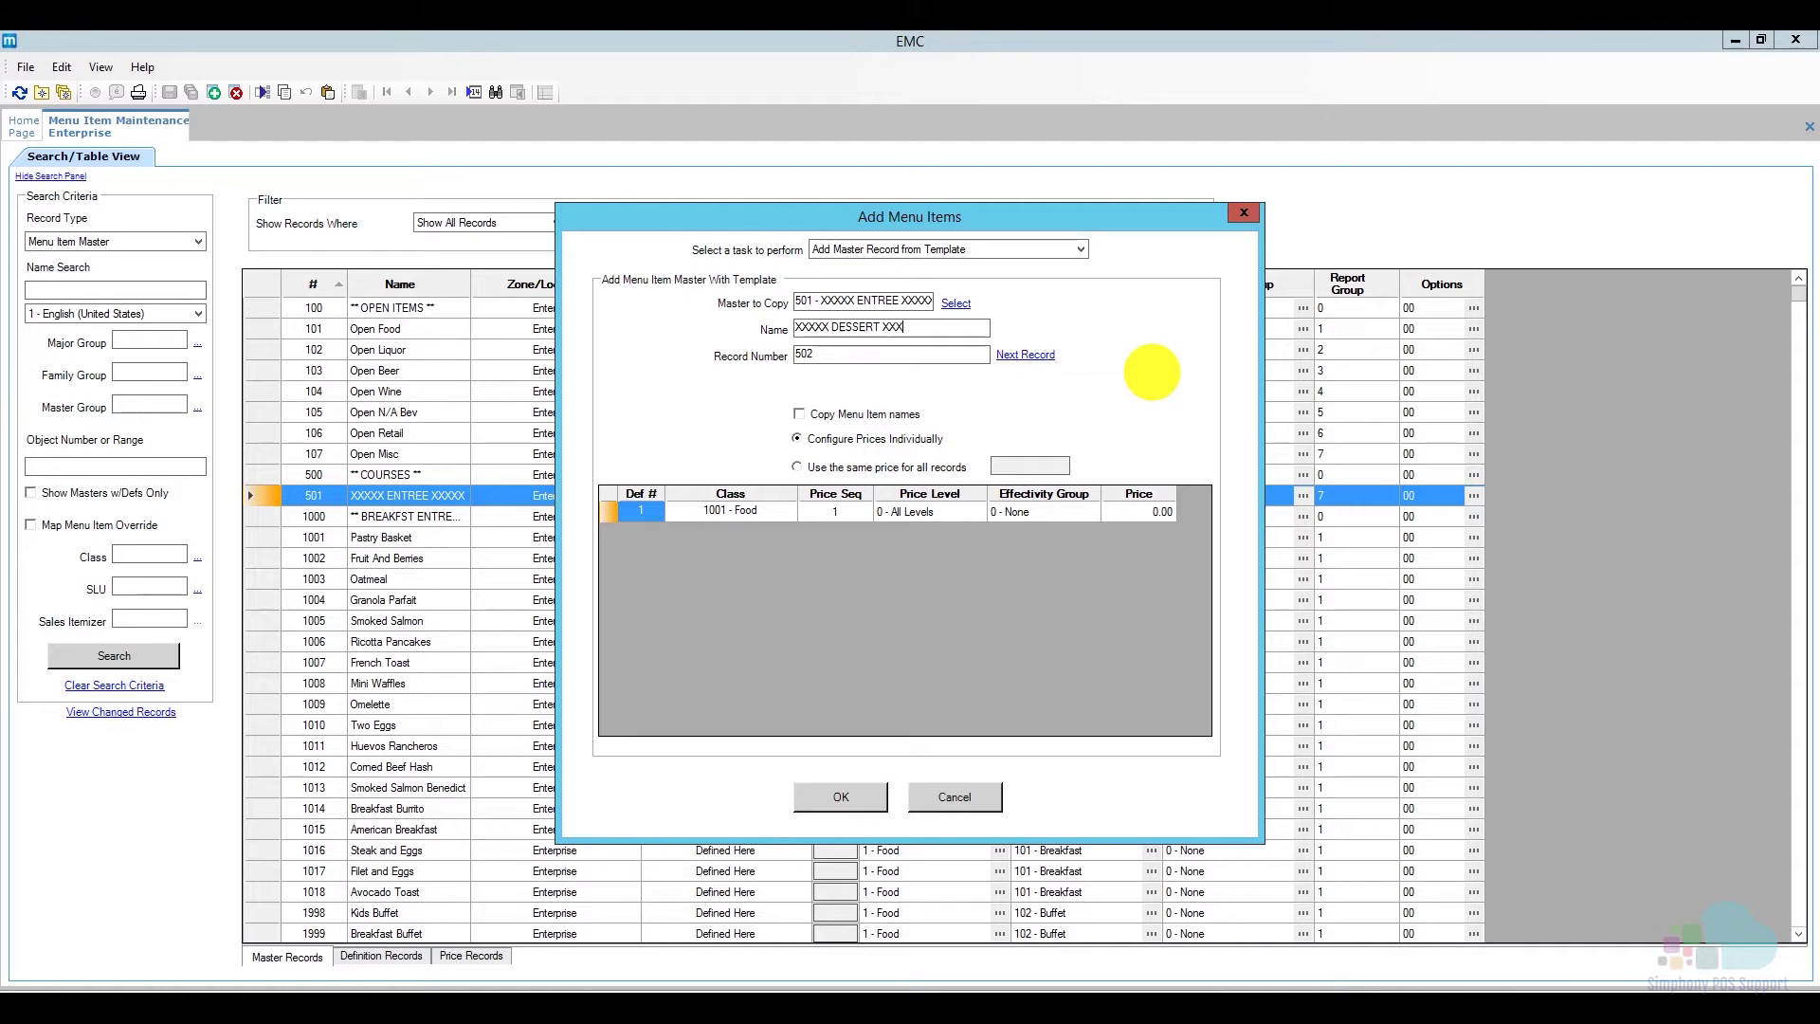
{"action": "left_click", "coordinate": [849, 810]}
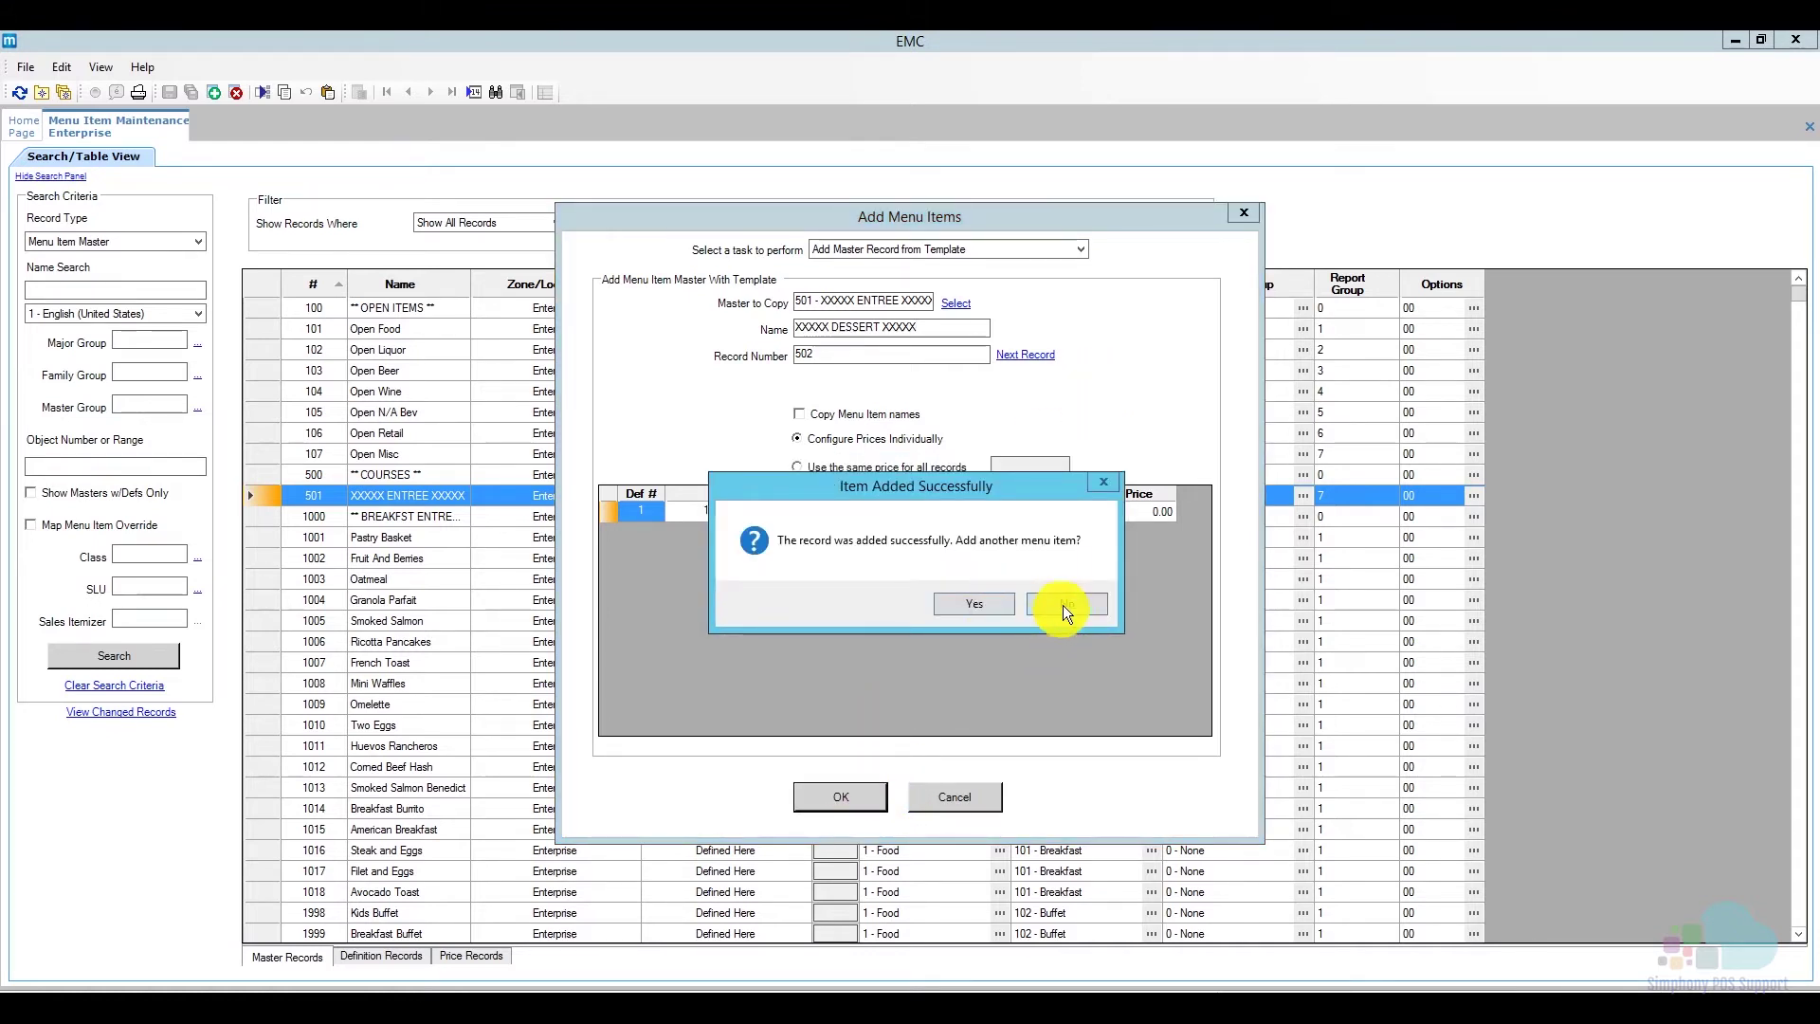
{"action": "left_click", "coordinate": [1064, 607]}
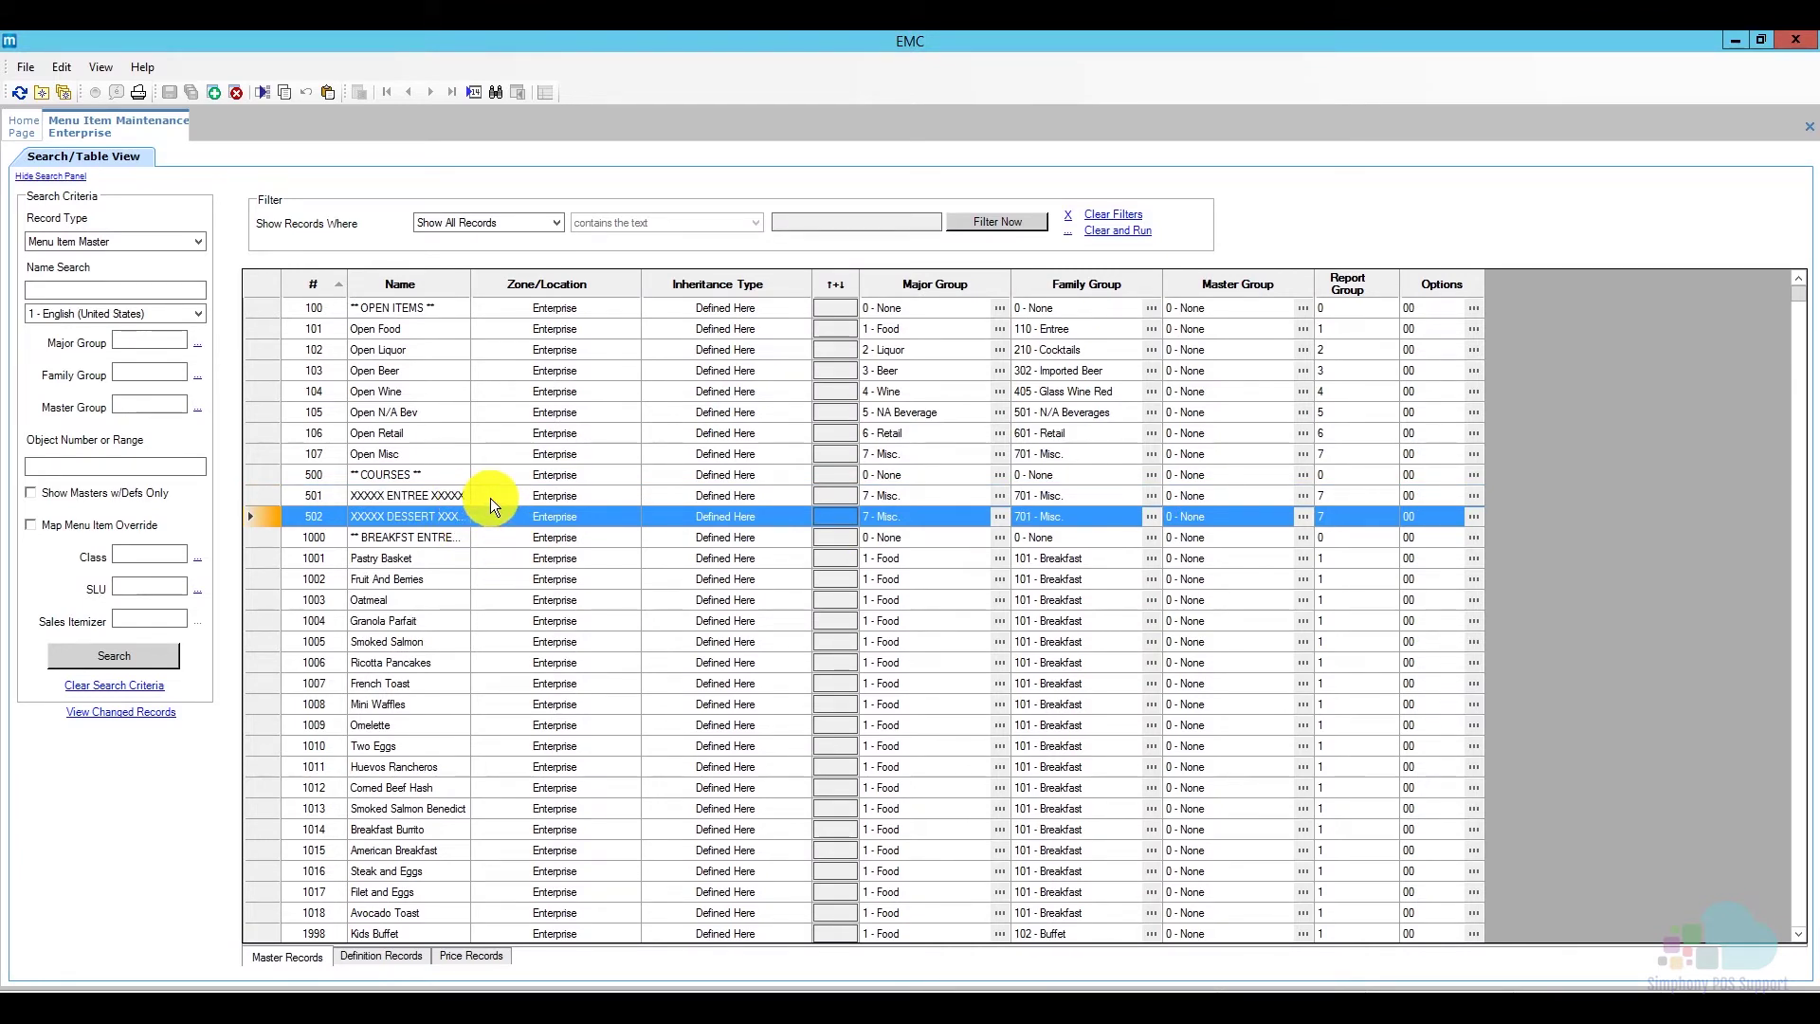
- Add menu item 550 'XXXXX FIRE ENTREE XXXXX' copied from item 502
{"action": "left_click", "coordinate": [213, 93]}
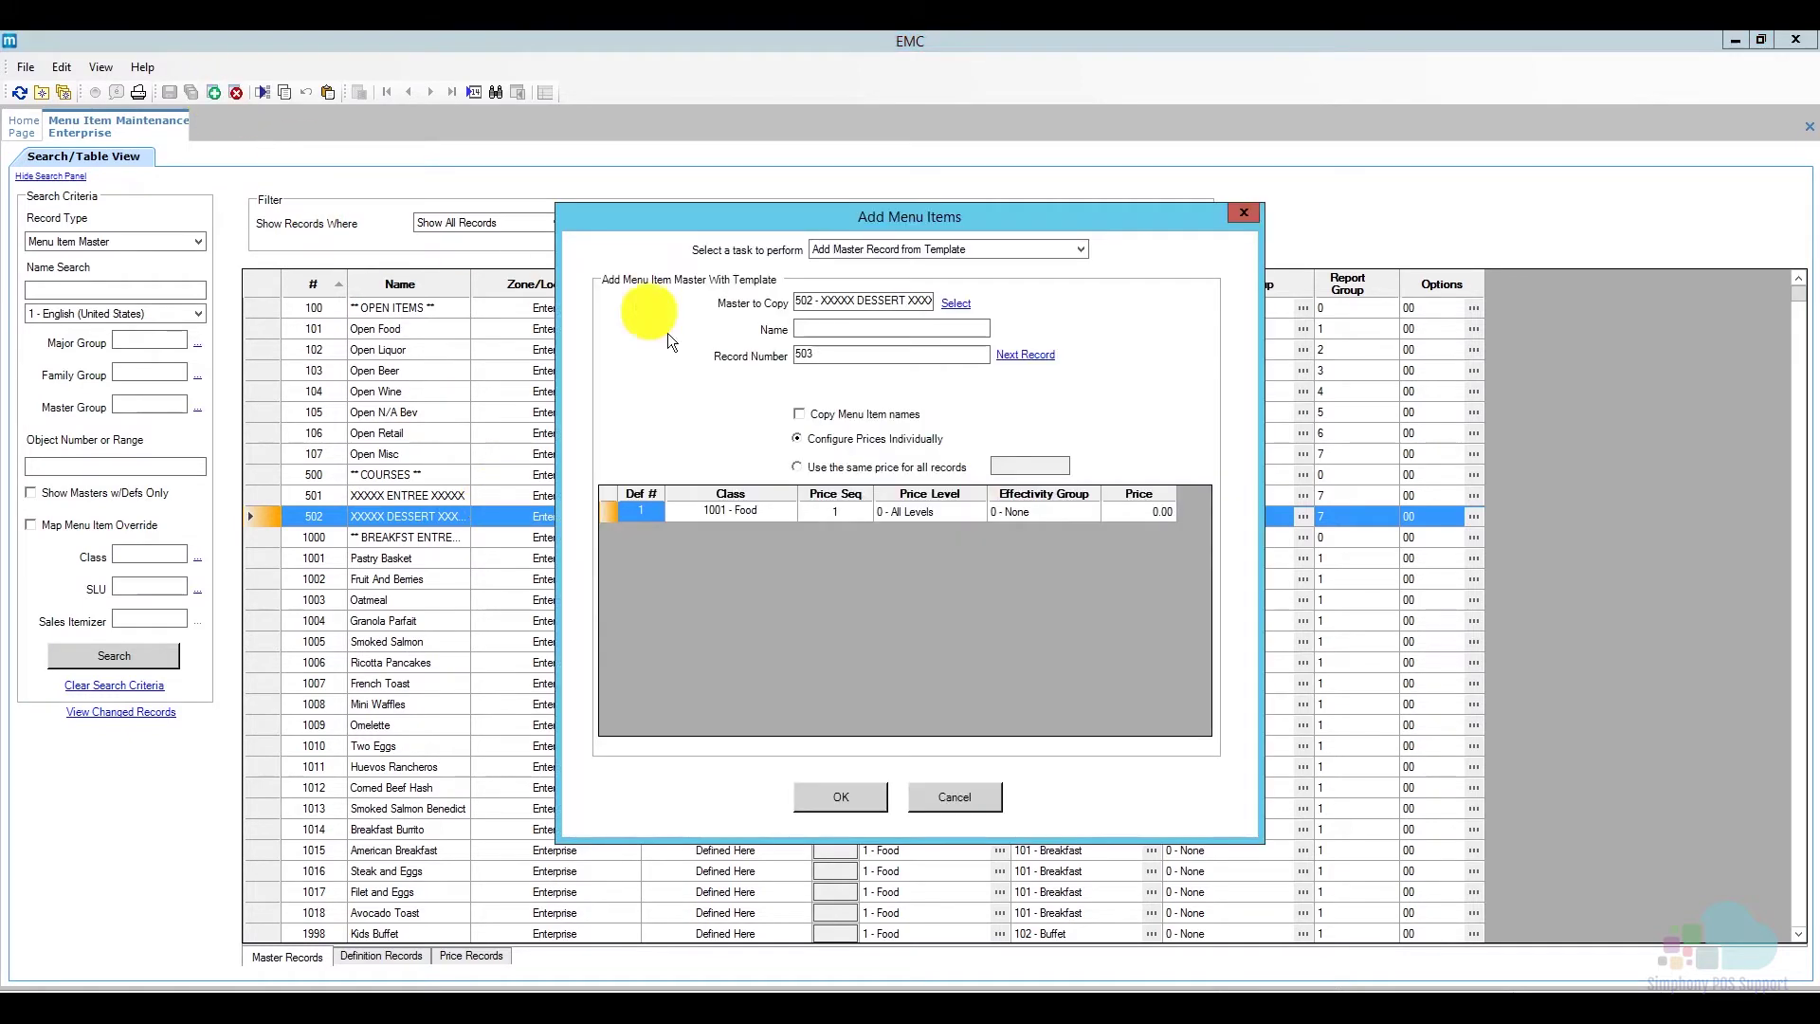
{"action": "left_click", "coordinate": [804, 356]}
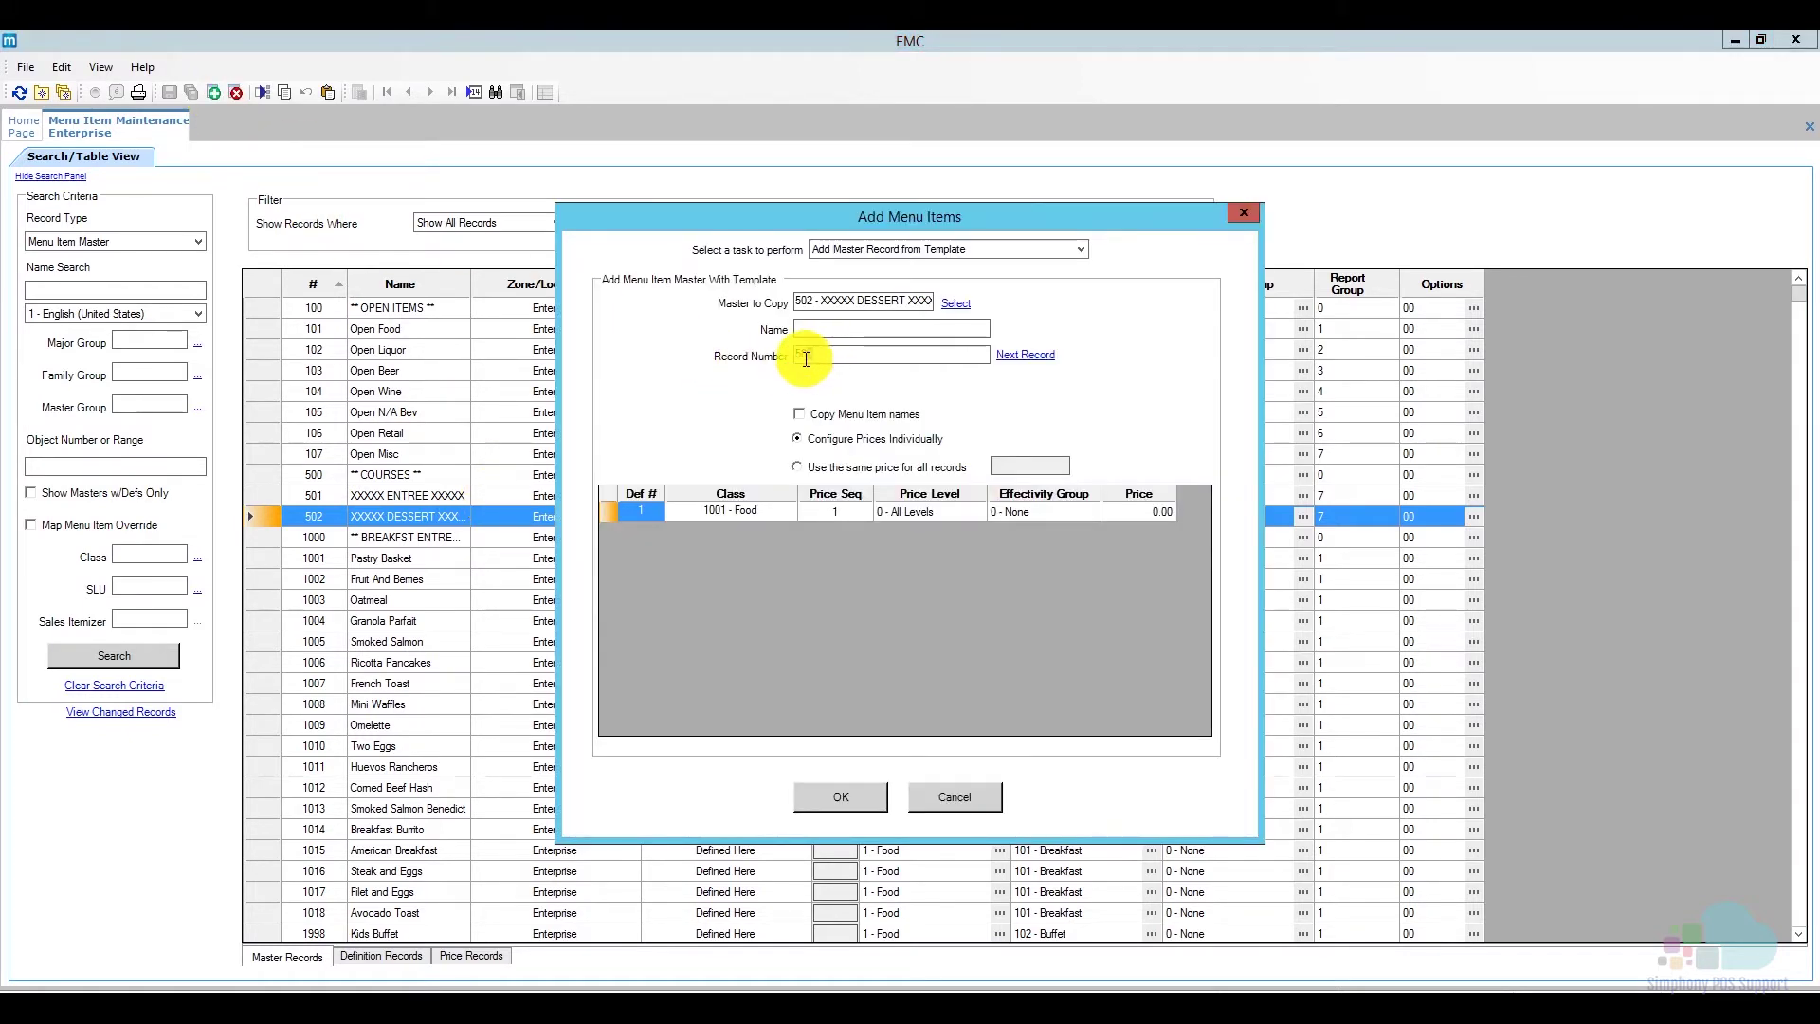
{"action": "type", "text": "550"}
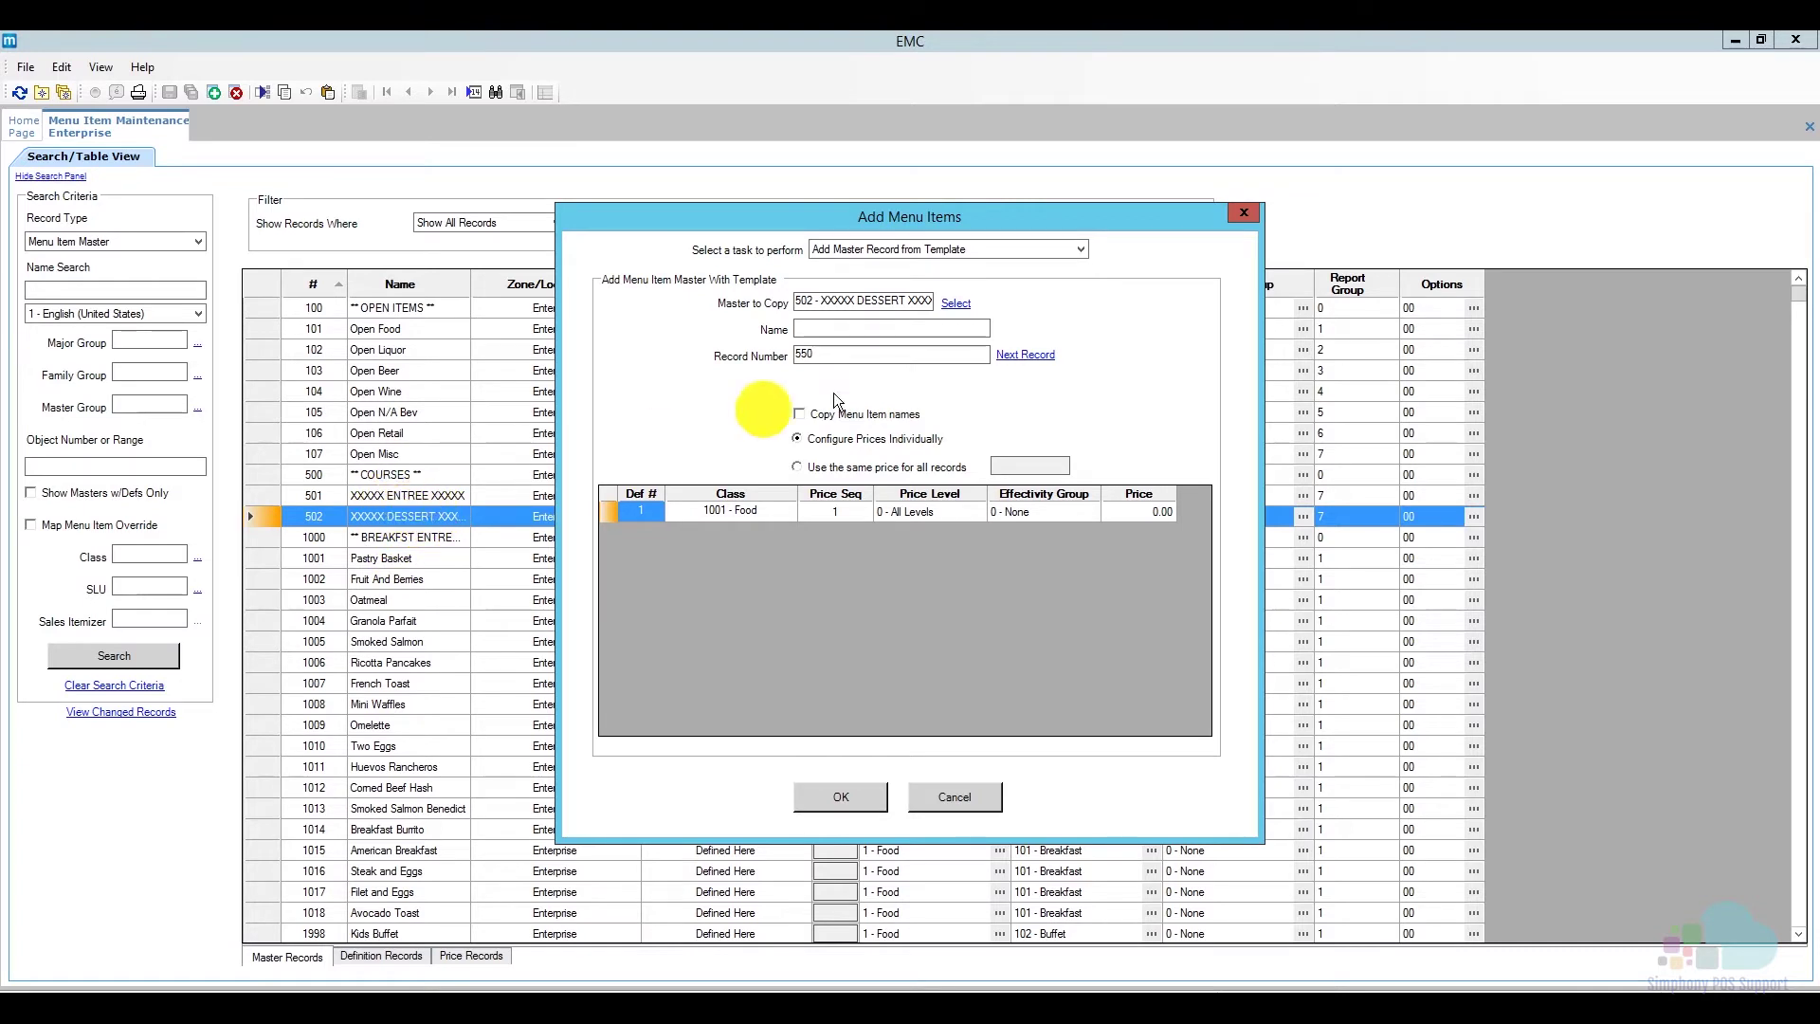
{"action": "left_click", "coordinate": [842, 329]}
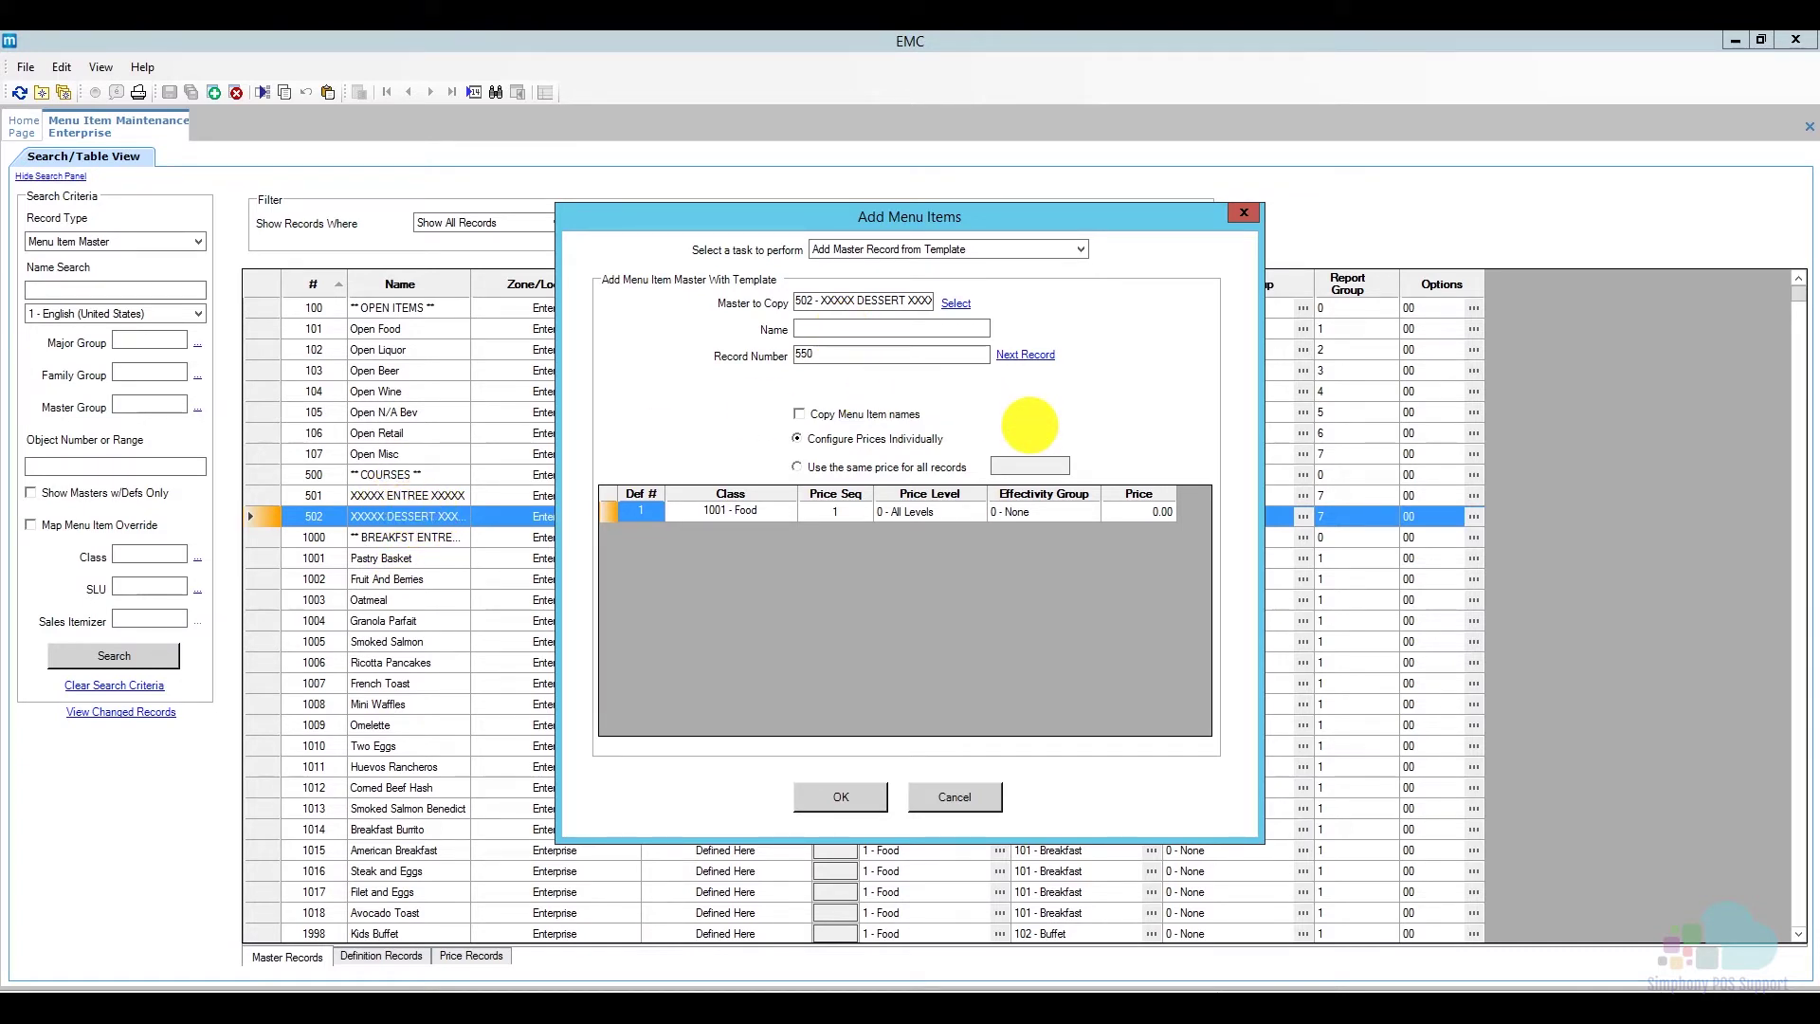
{"action": "type", "text": "XXXXX F"}
{"action": "type", "text": "IRE ENTREE "}
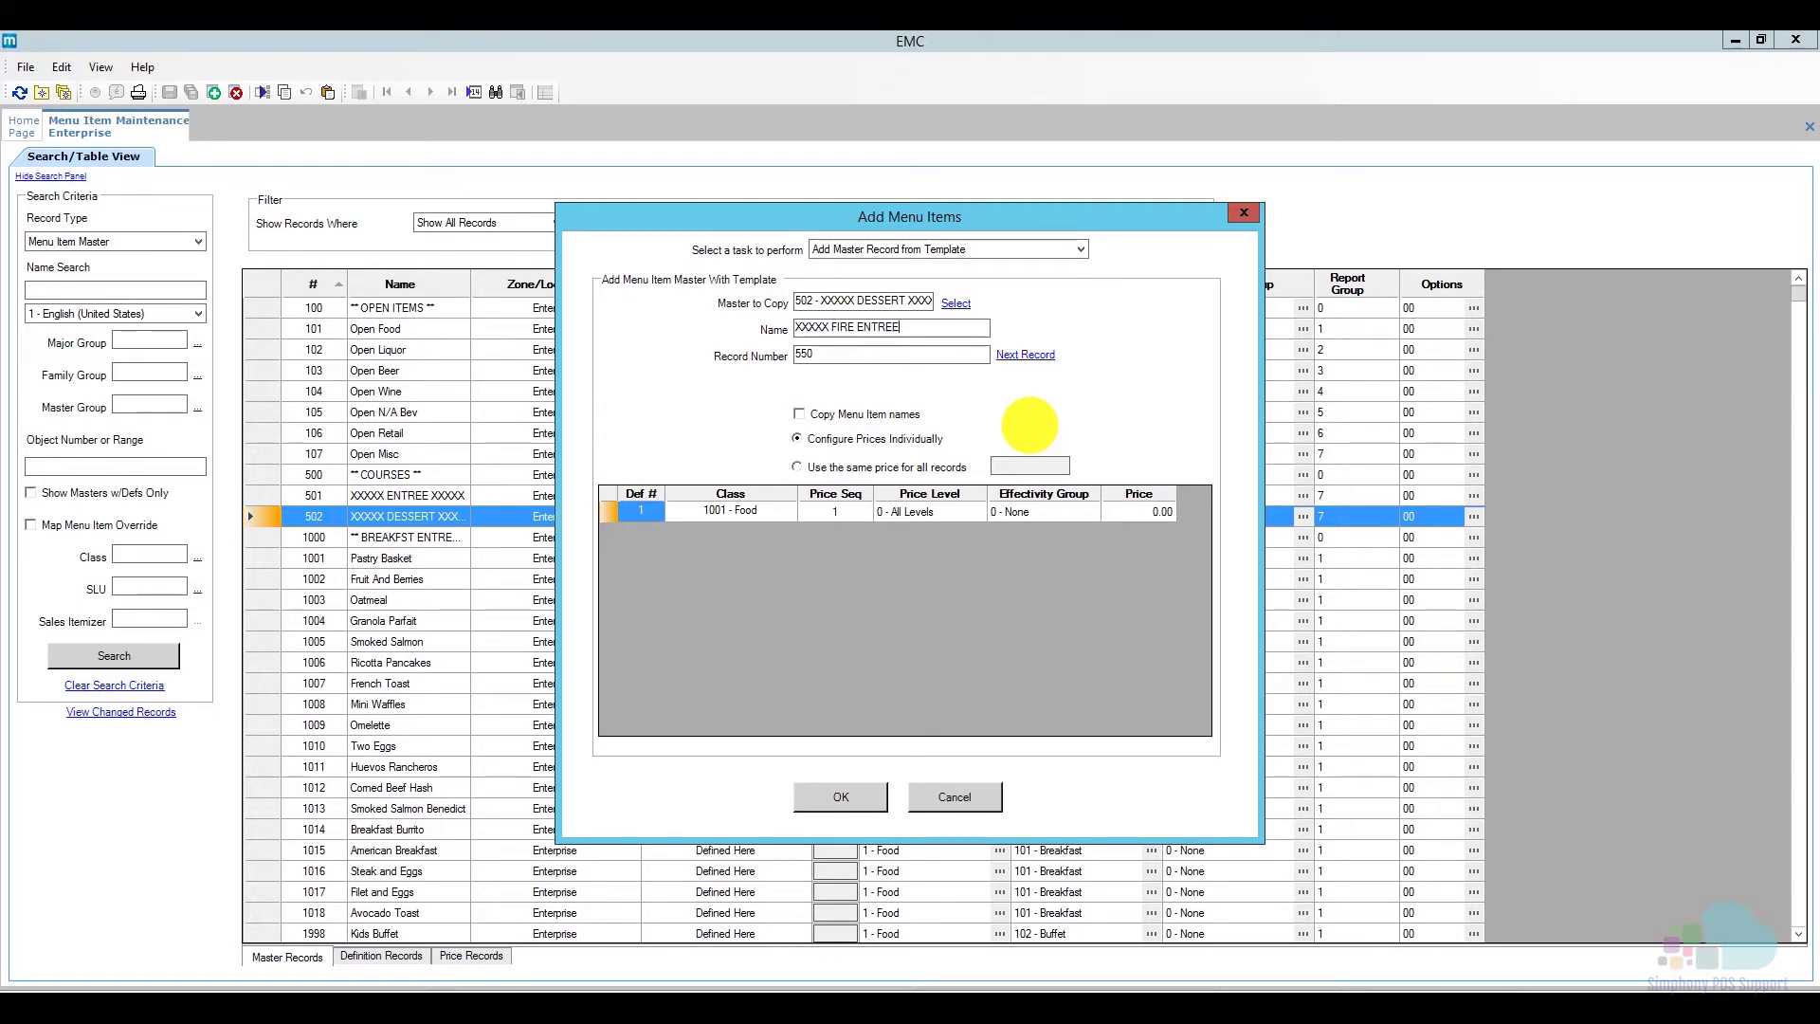
{"action": "type", "text": "XXXXX"}
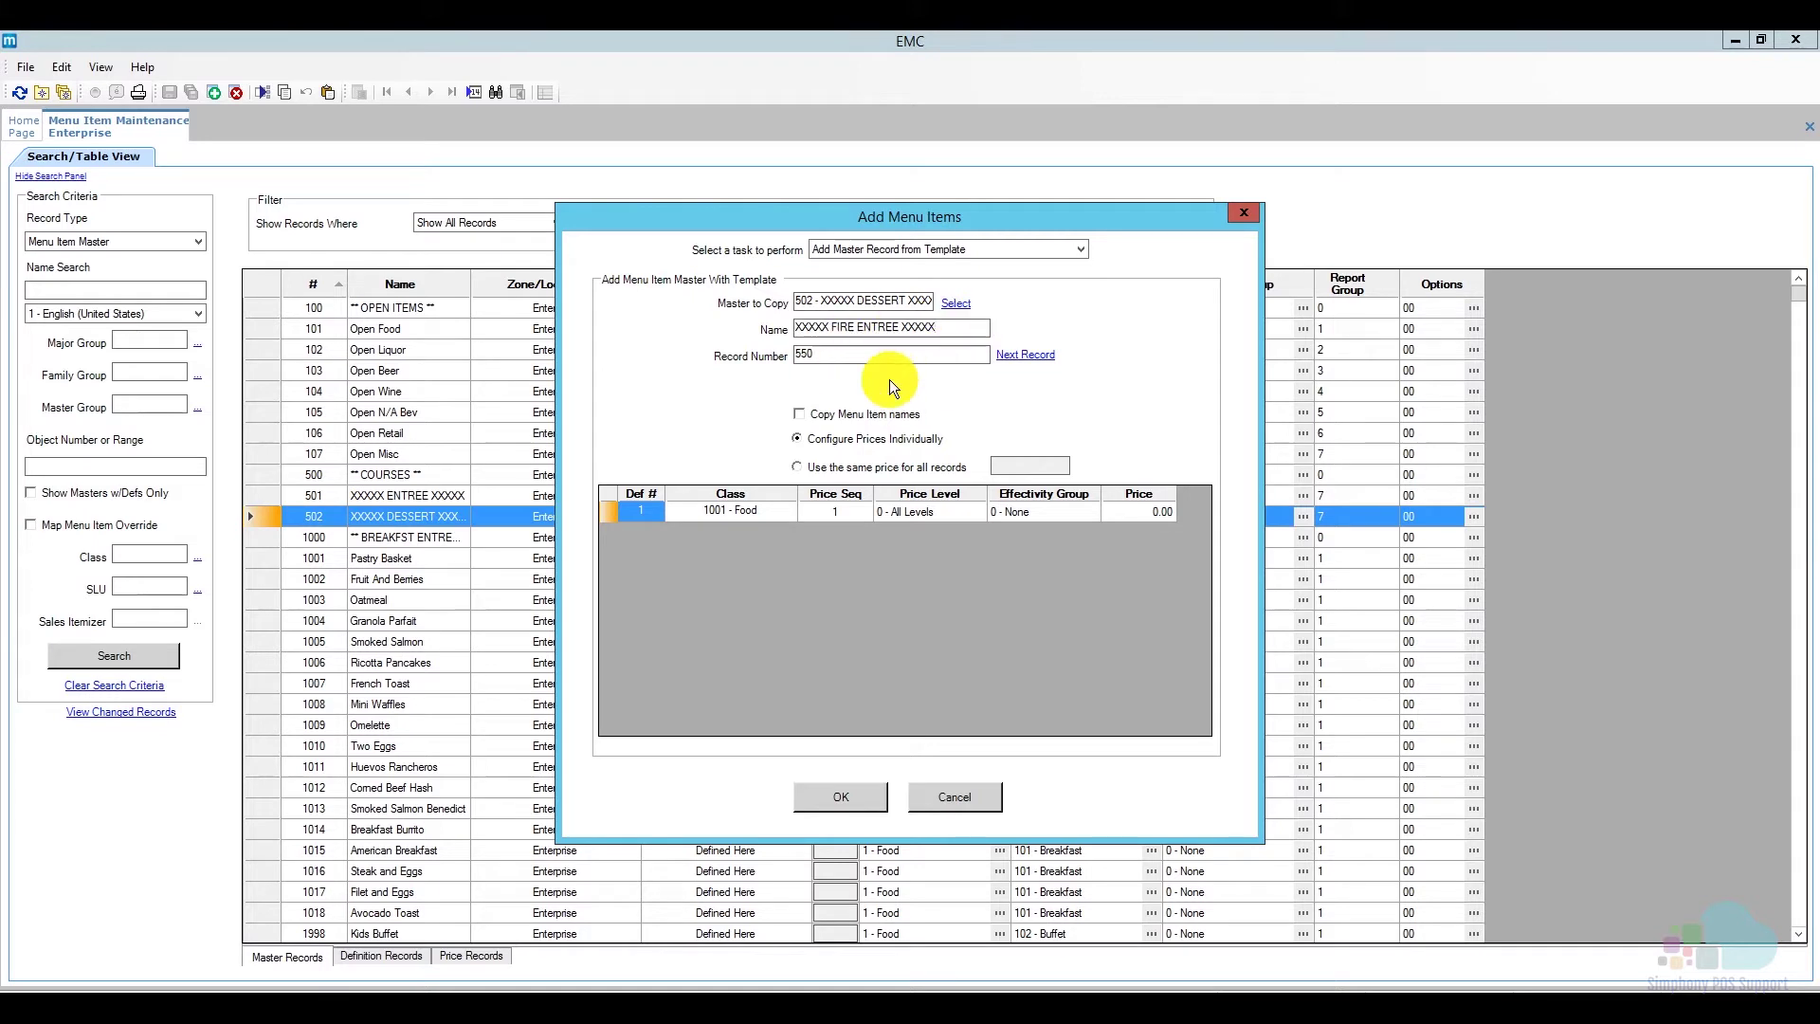
{"action": "left_click", "coordinate": [834, 798]}
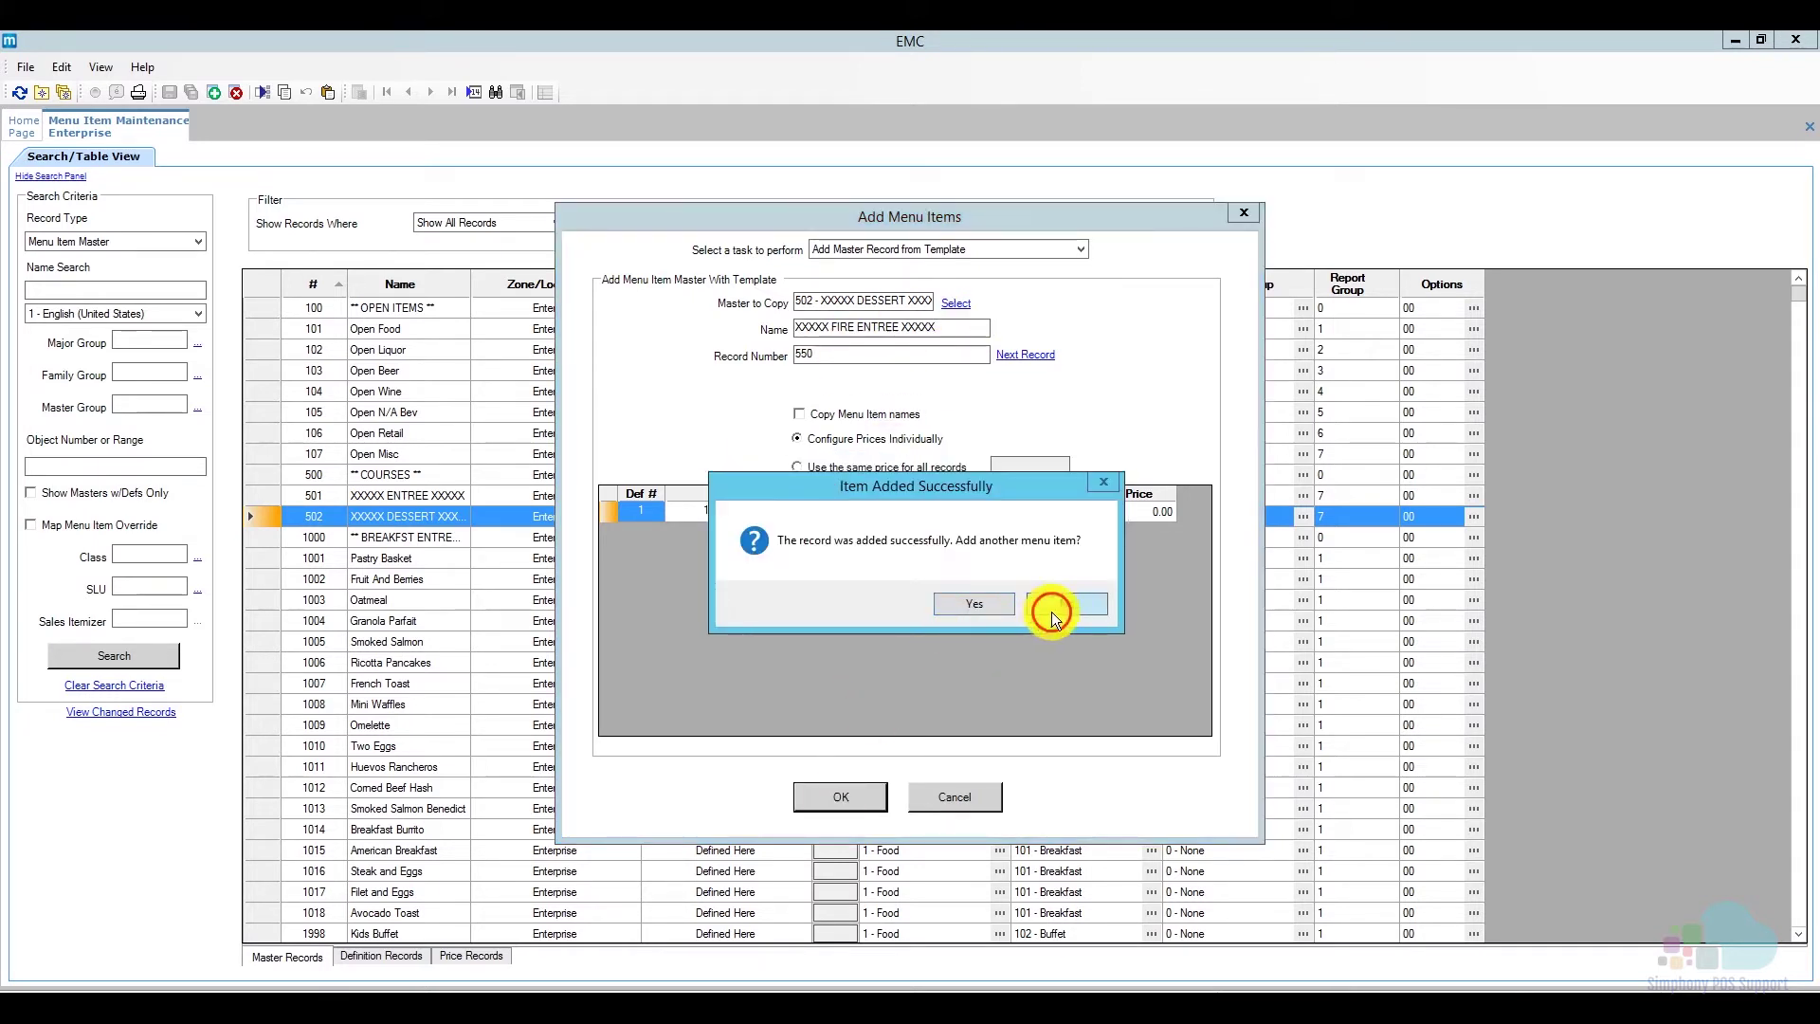
{"action": "left_click", "coordinate": [1052, 609]}
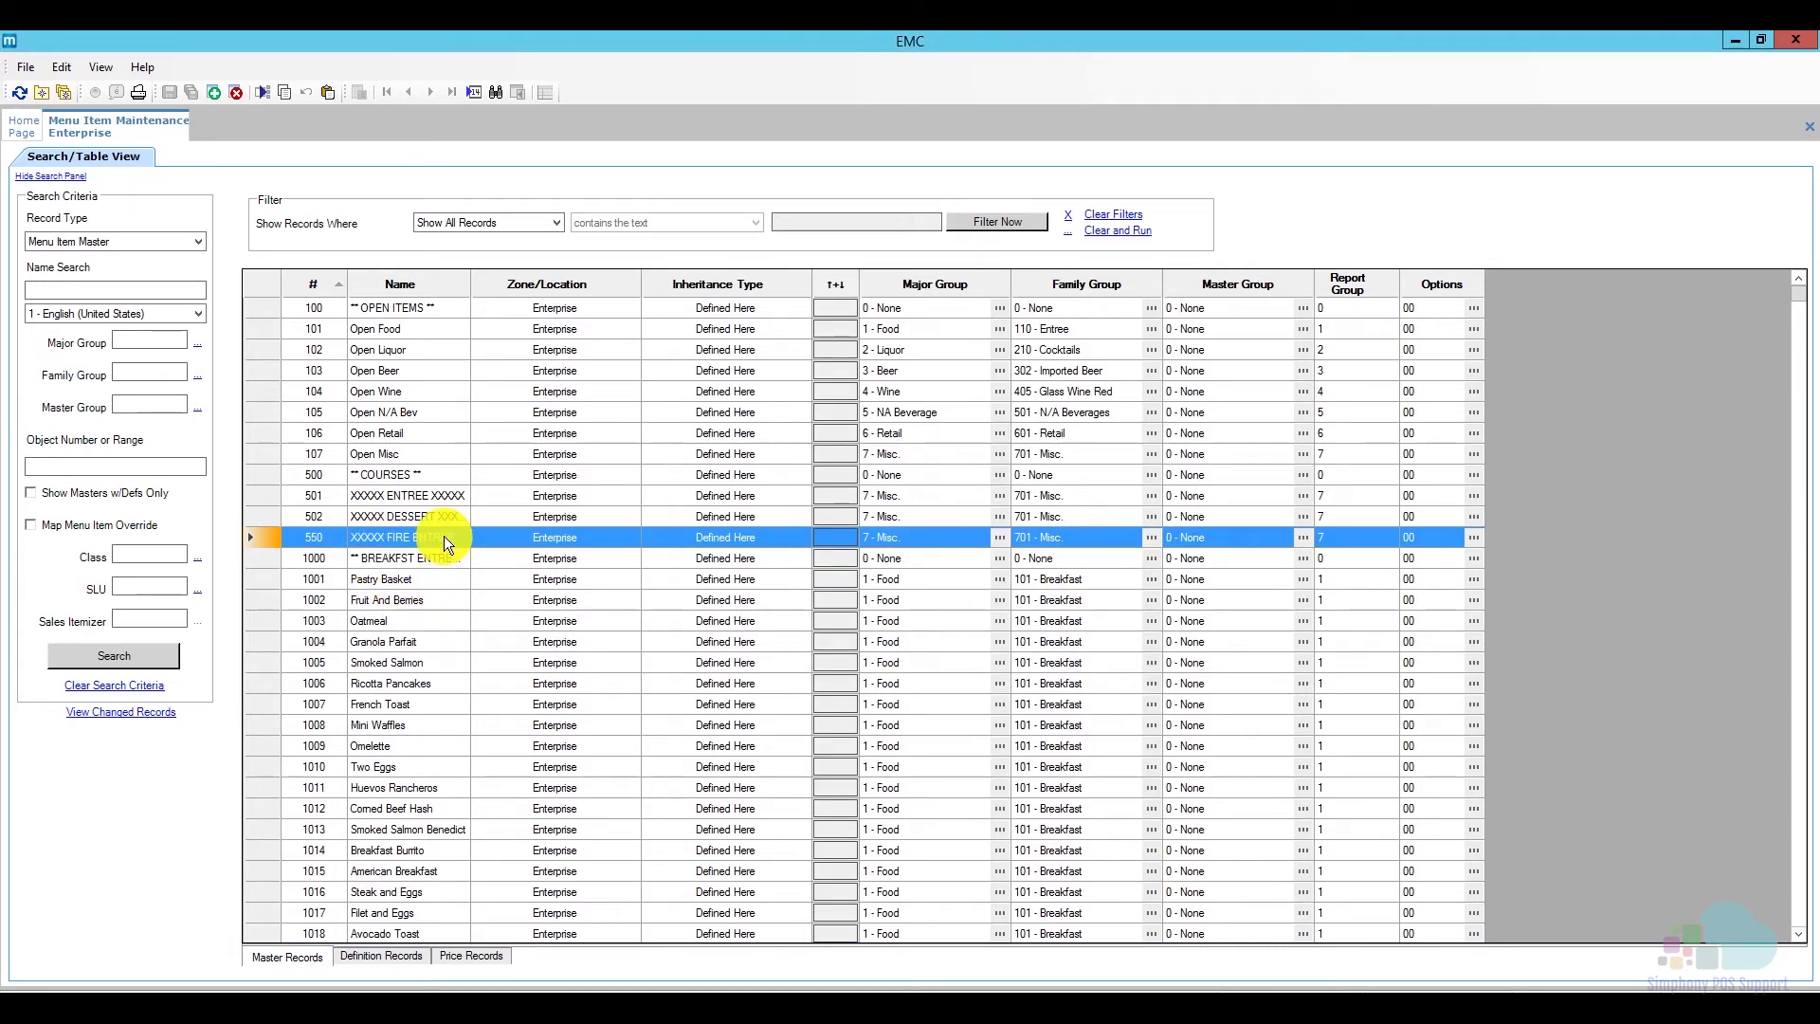
- Add menu item 551 'XXXXX FIRE DESSERT XXXXX' copied from item 550
{"action": "left_click", "coordinate": [214, 92]}
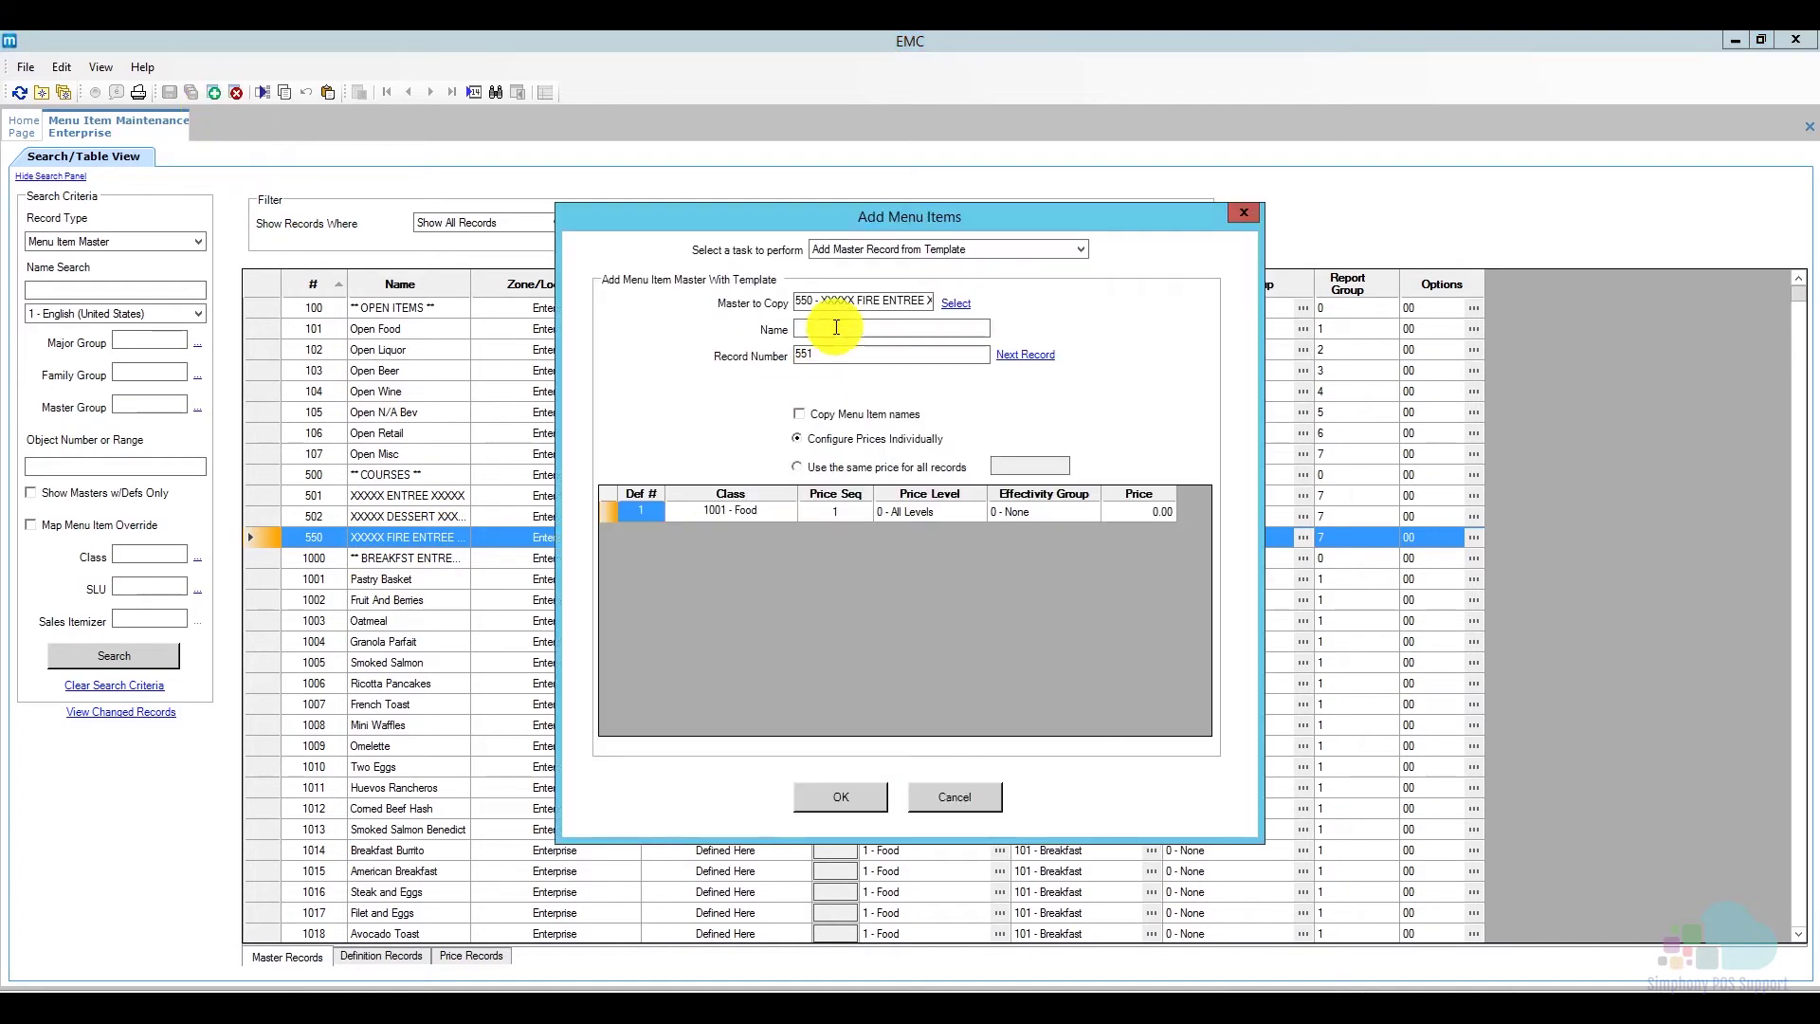
{"action": "type", "text": "XXXXX FIRE DESSERT XXXXX"}
{"action": "key", "text": "Return"}
{"action": "left_click", "coordinate": [1063, 608]}
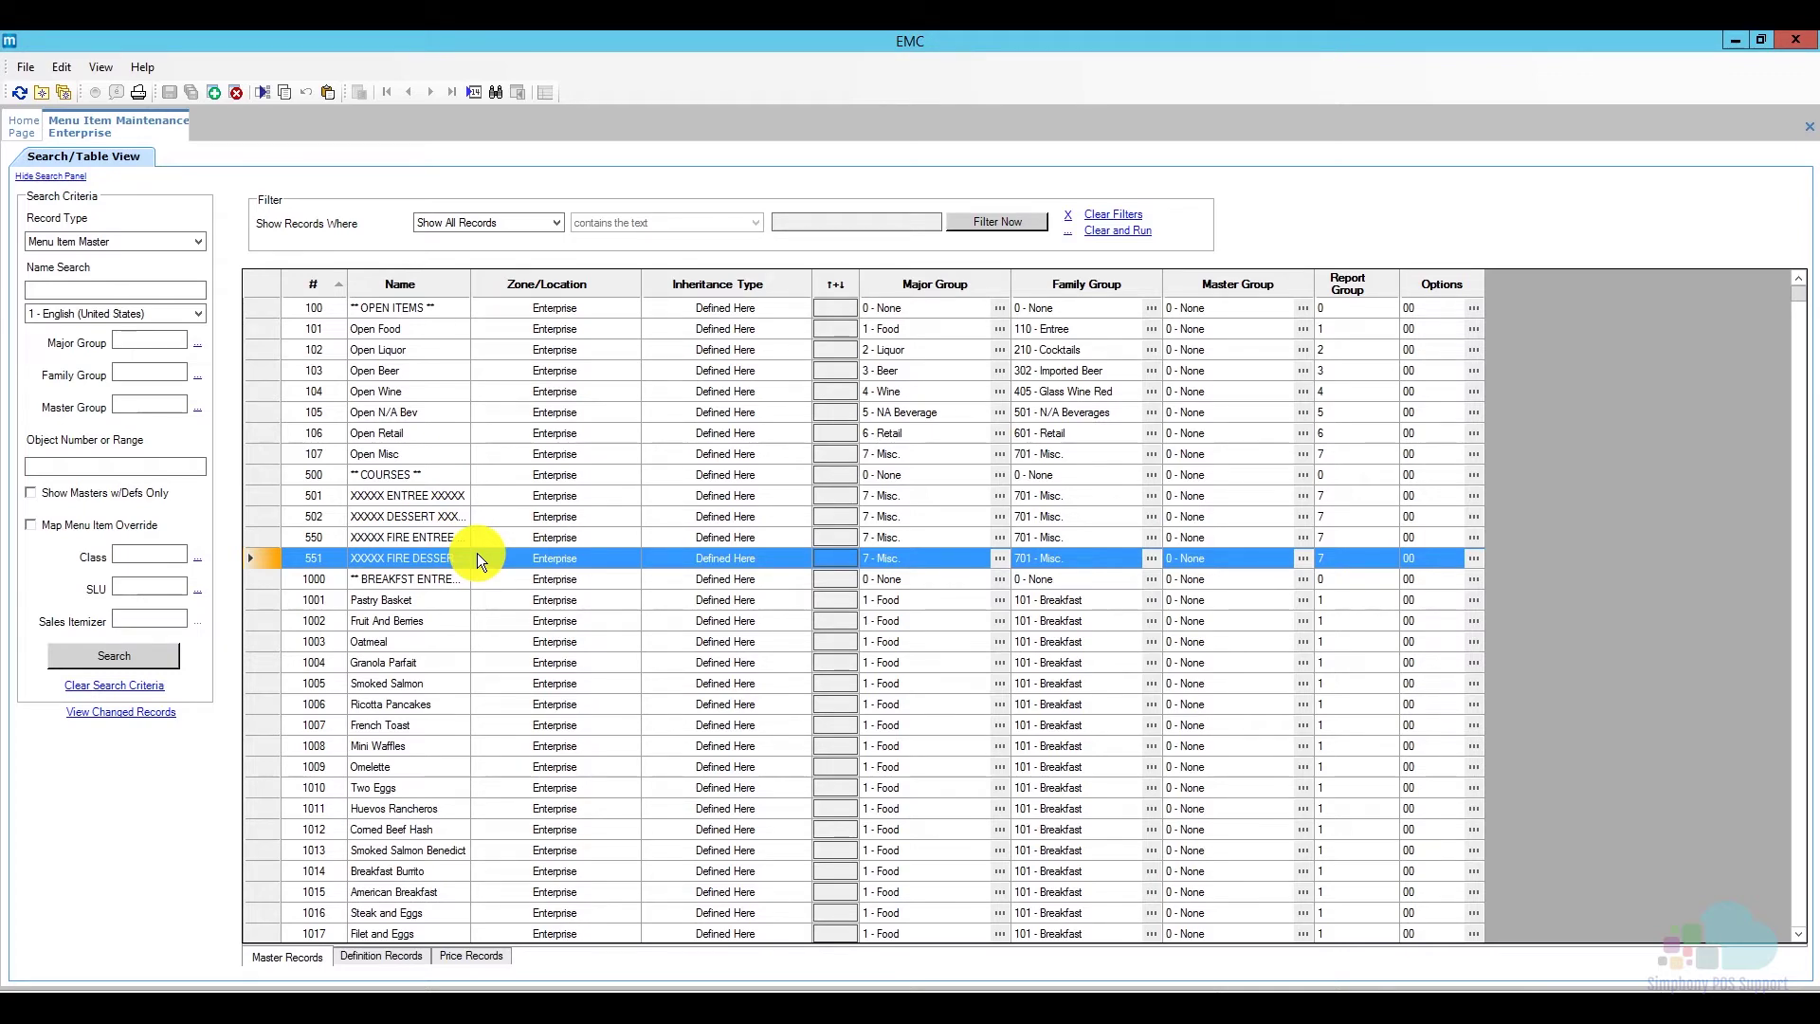
- Close Menu Item Maintenance and open the Transactions page design previewed at 16:9
{"action": "right_click", "coordinate": [133, 123]}
{"action": "left_click", "coordinate": [183, 151]}
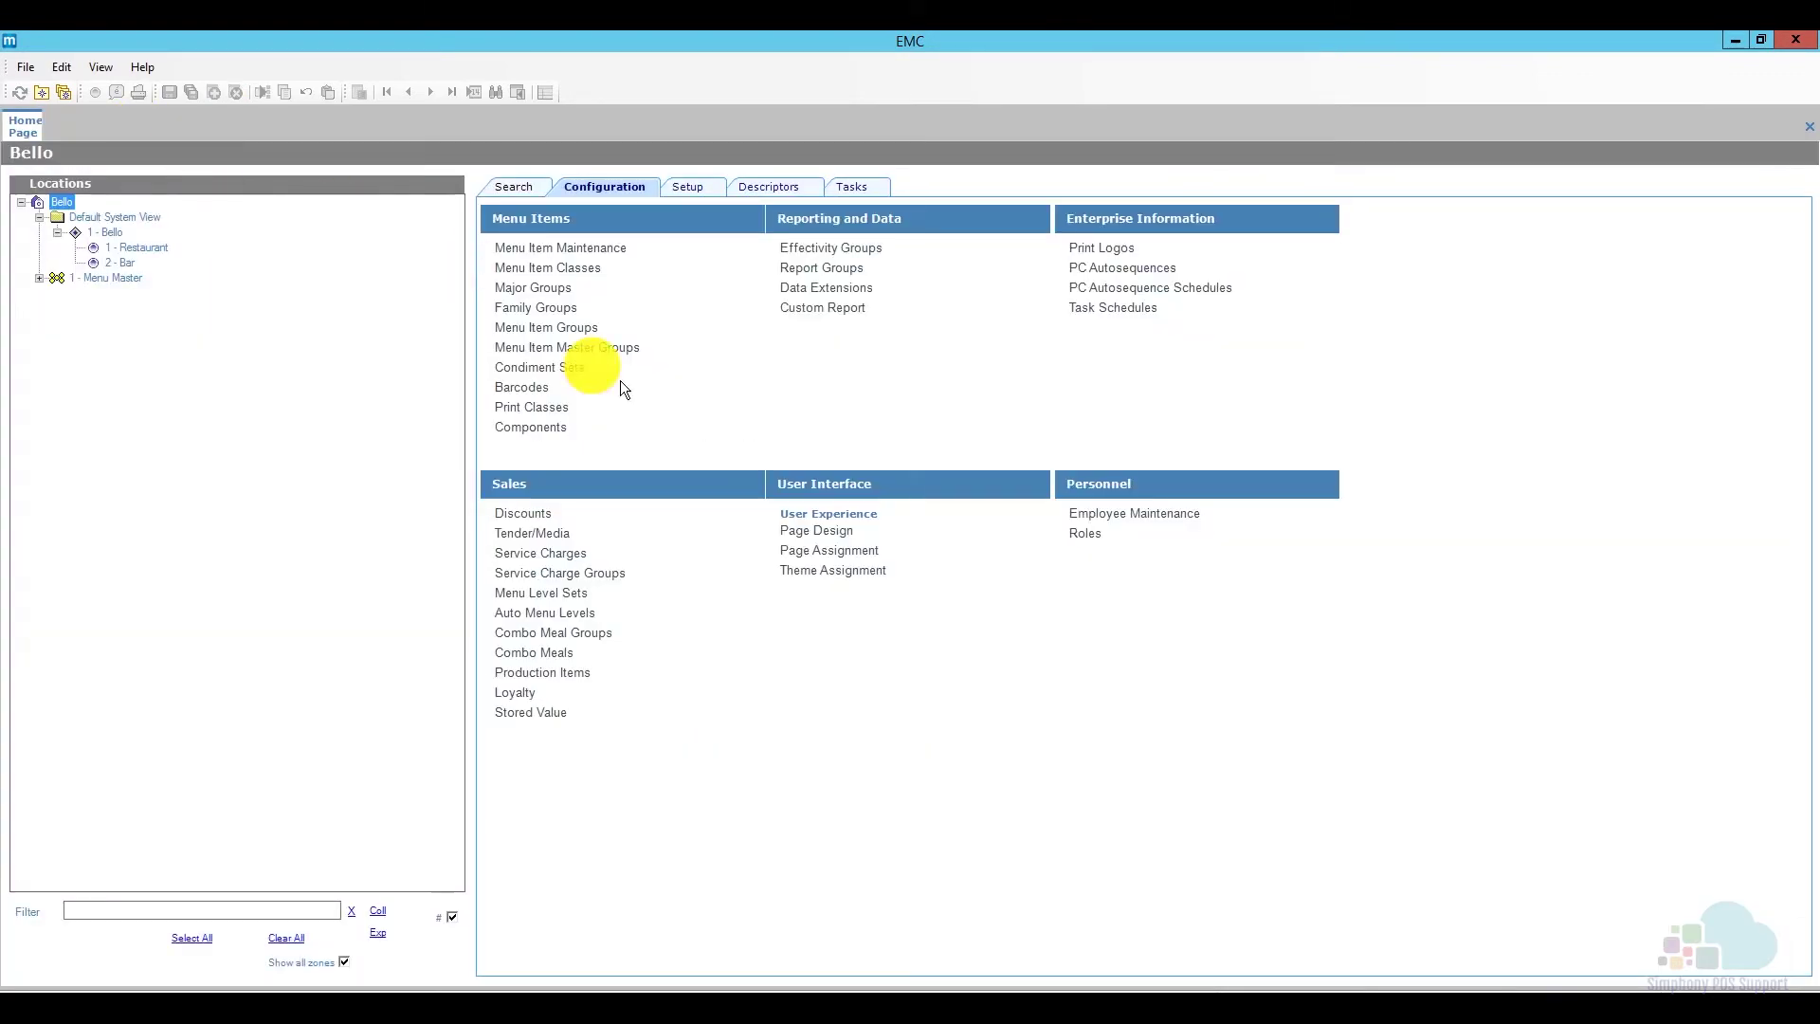
{"action": "left_click", "coordinate": [816, 531]}
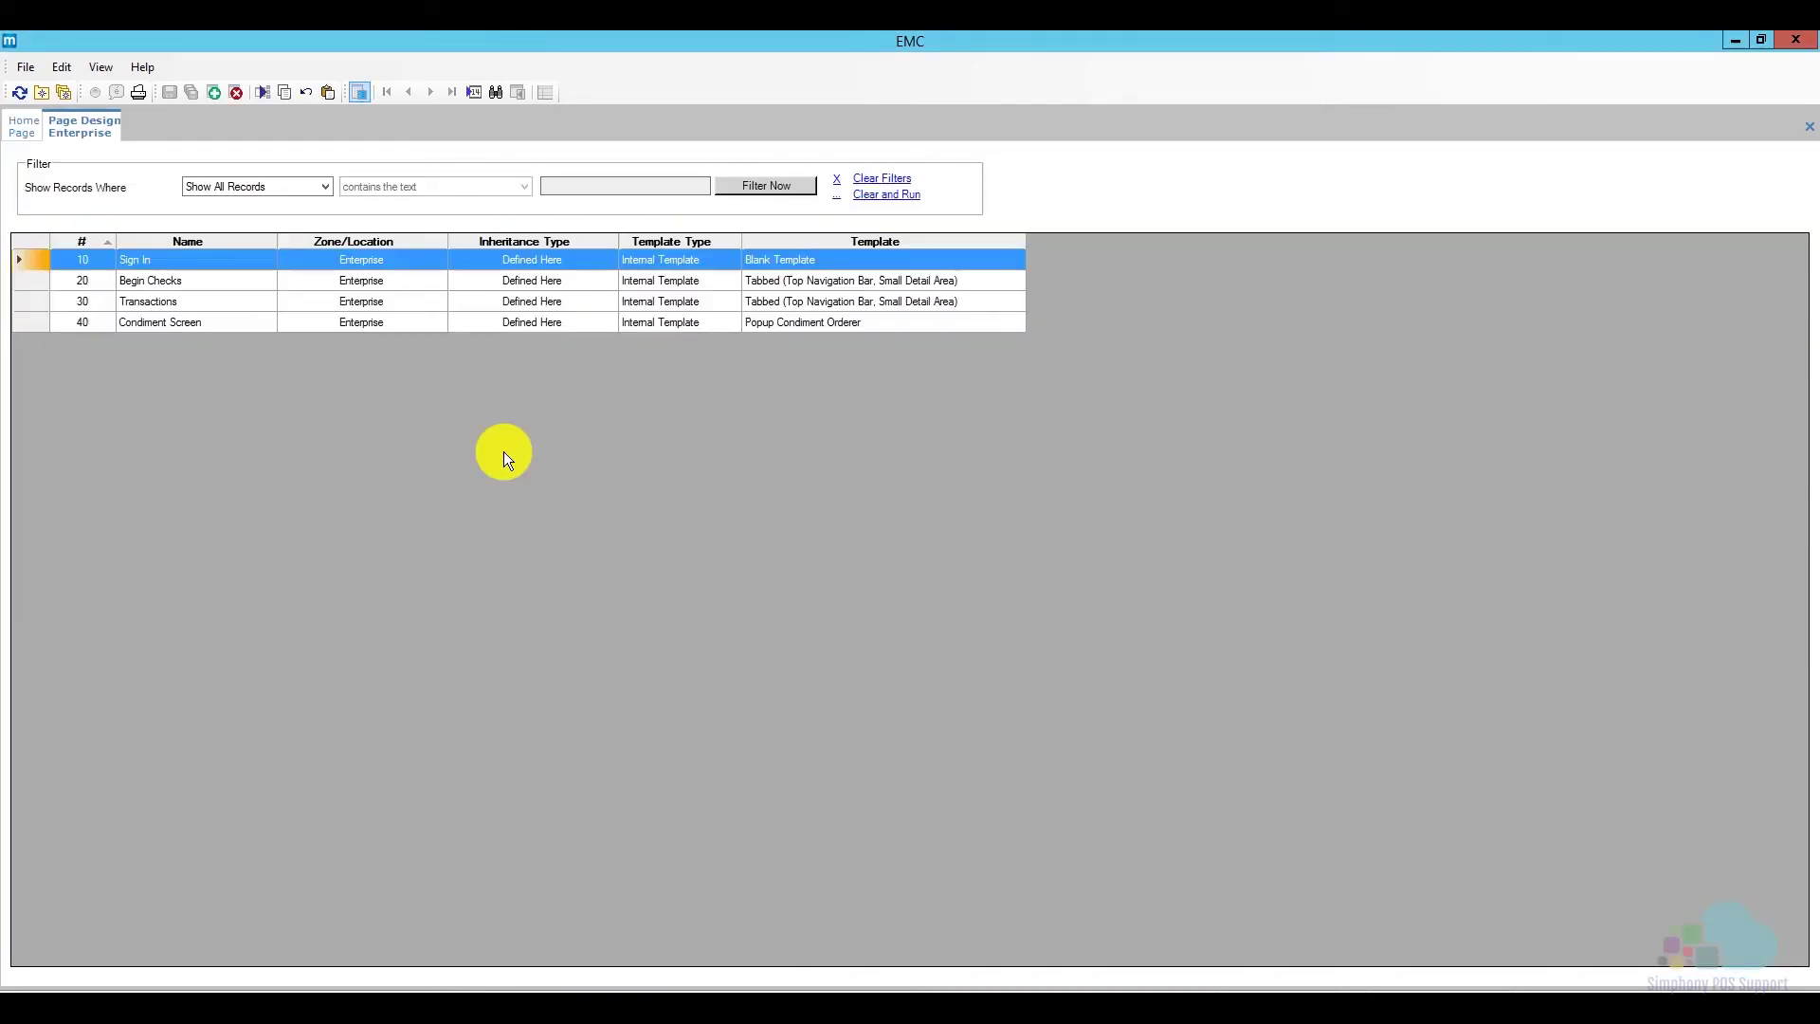
{"action": "double_click", "coordinate": [37, 299]}
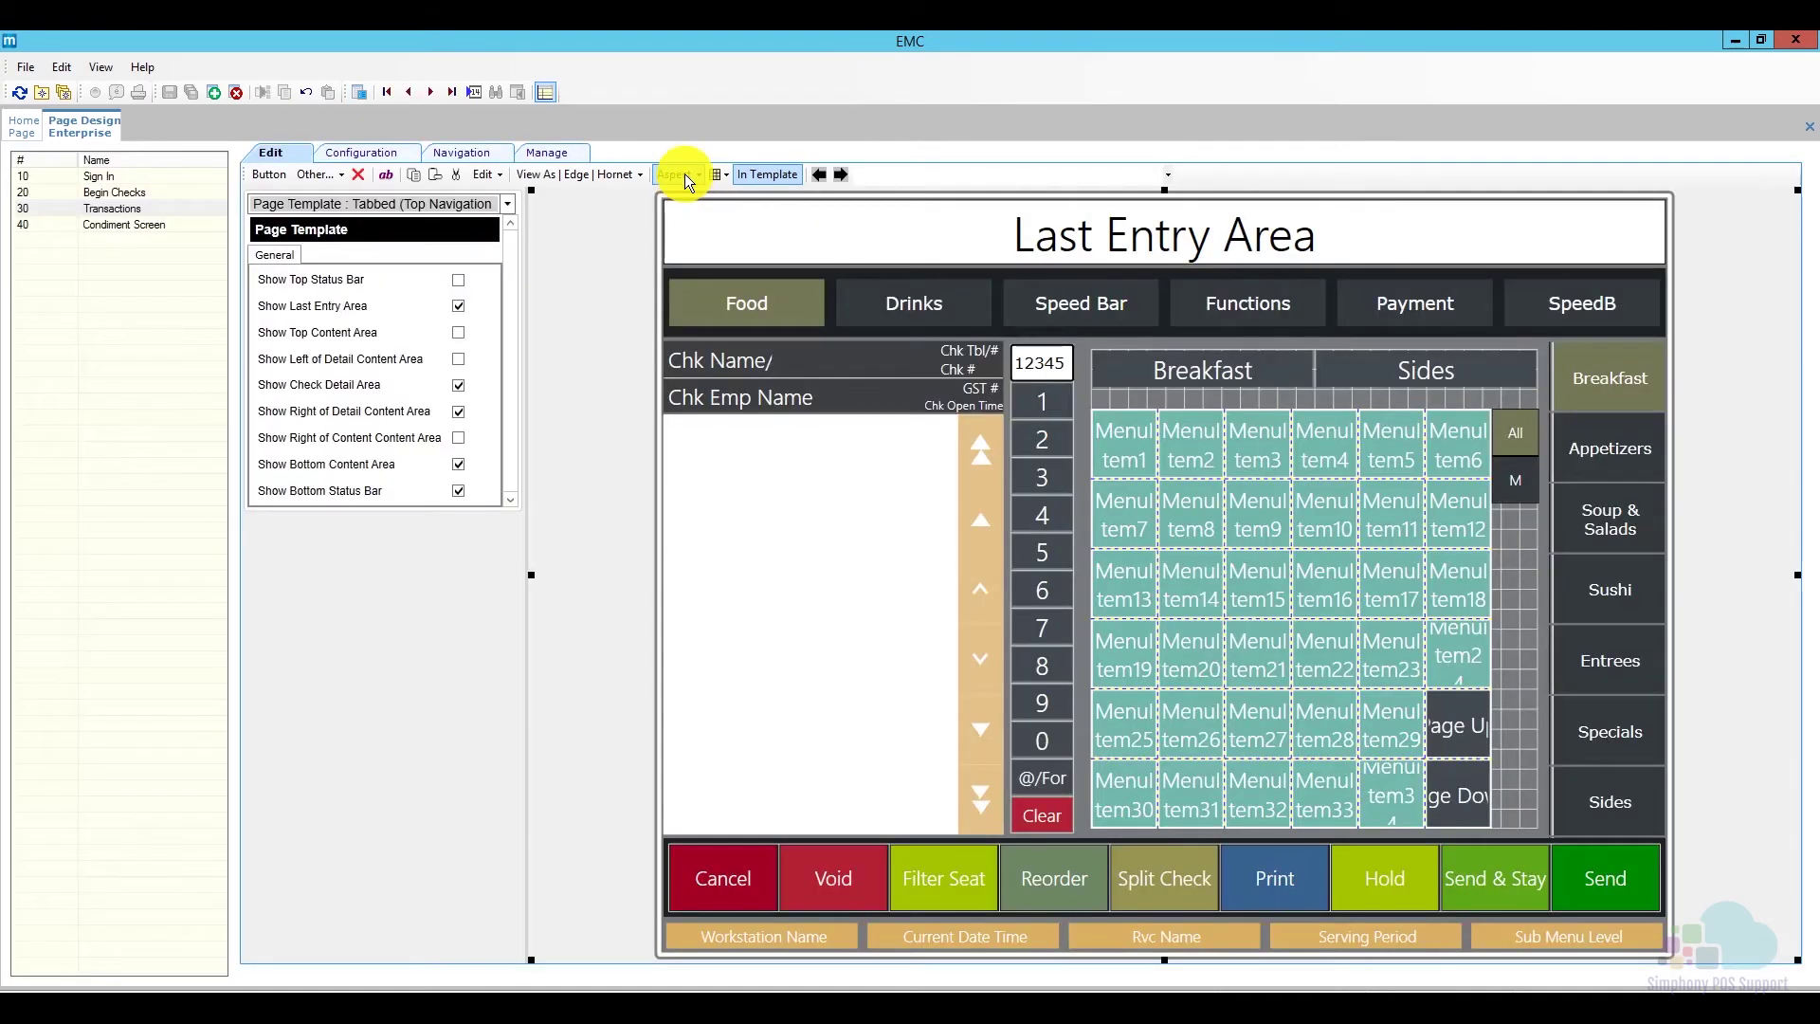
{"action": "left_click", "coordinate": [684, 173]}
{"action": "left_click", "coordinate": [722, 237]}
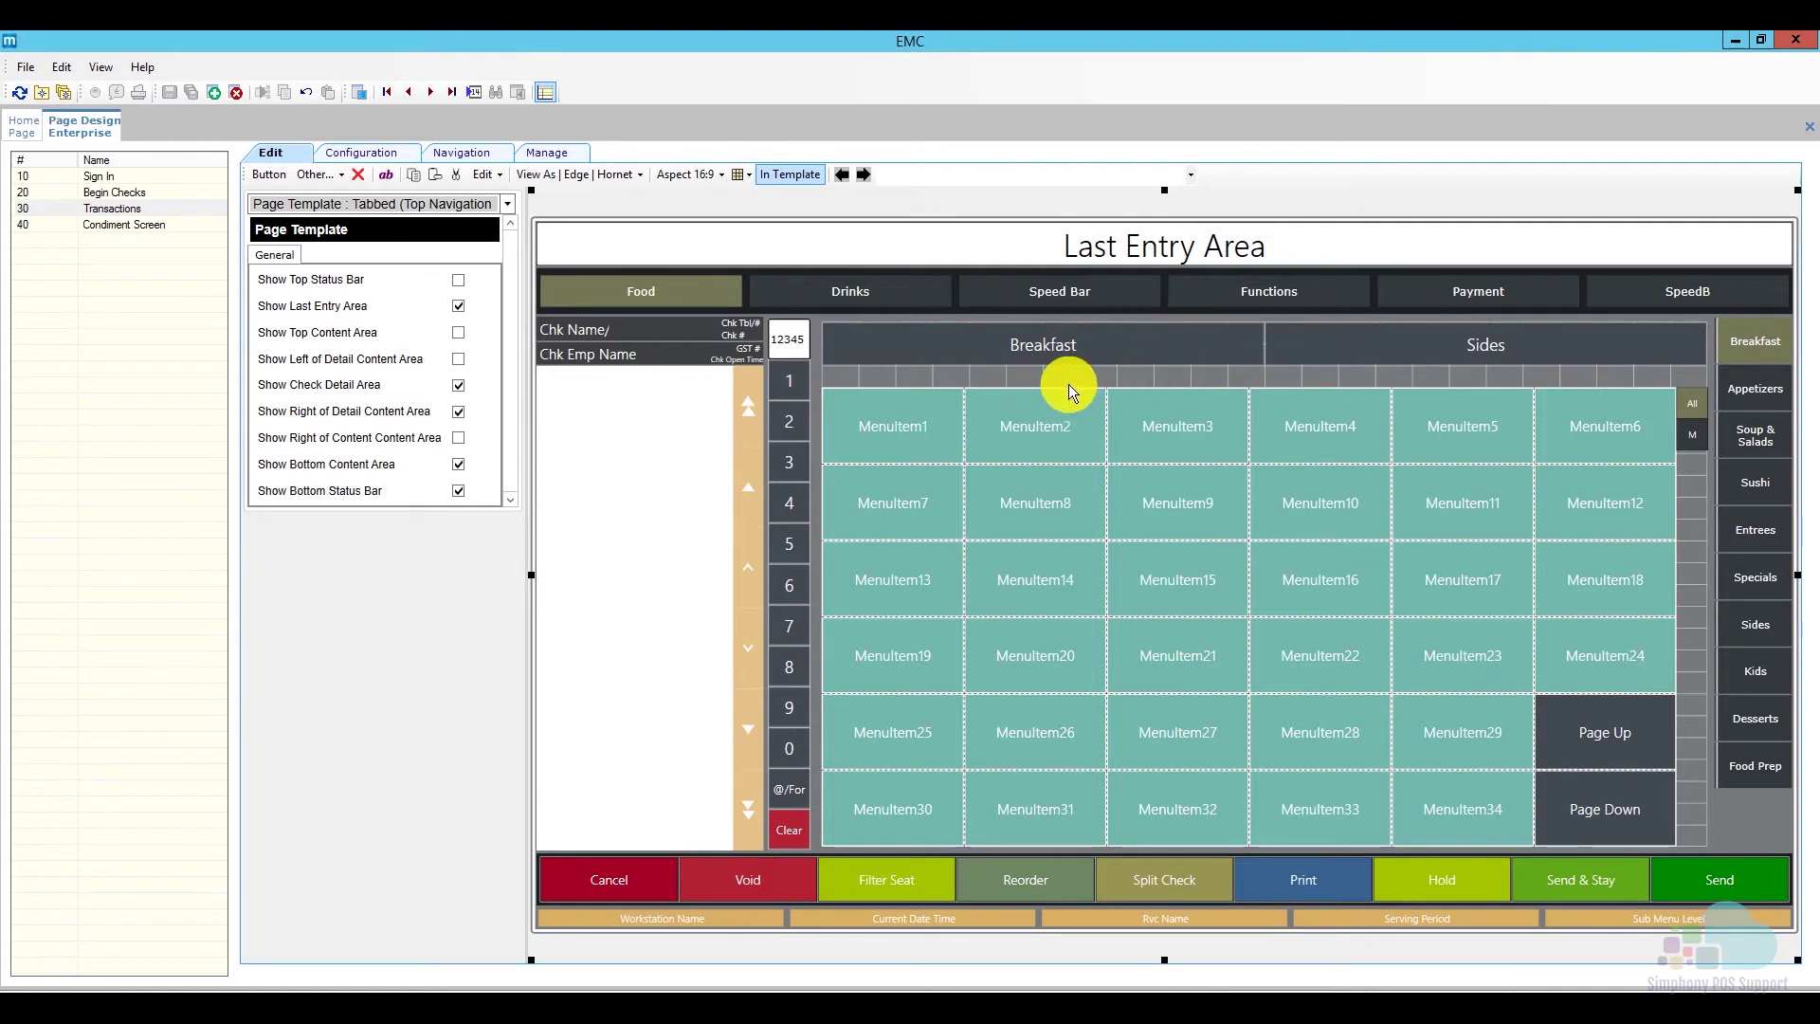
- Check the Appetizers tab, return to Breakfast, and select the Split Check button
{"action": "left_click", "coordinate": [1754, 388]}
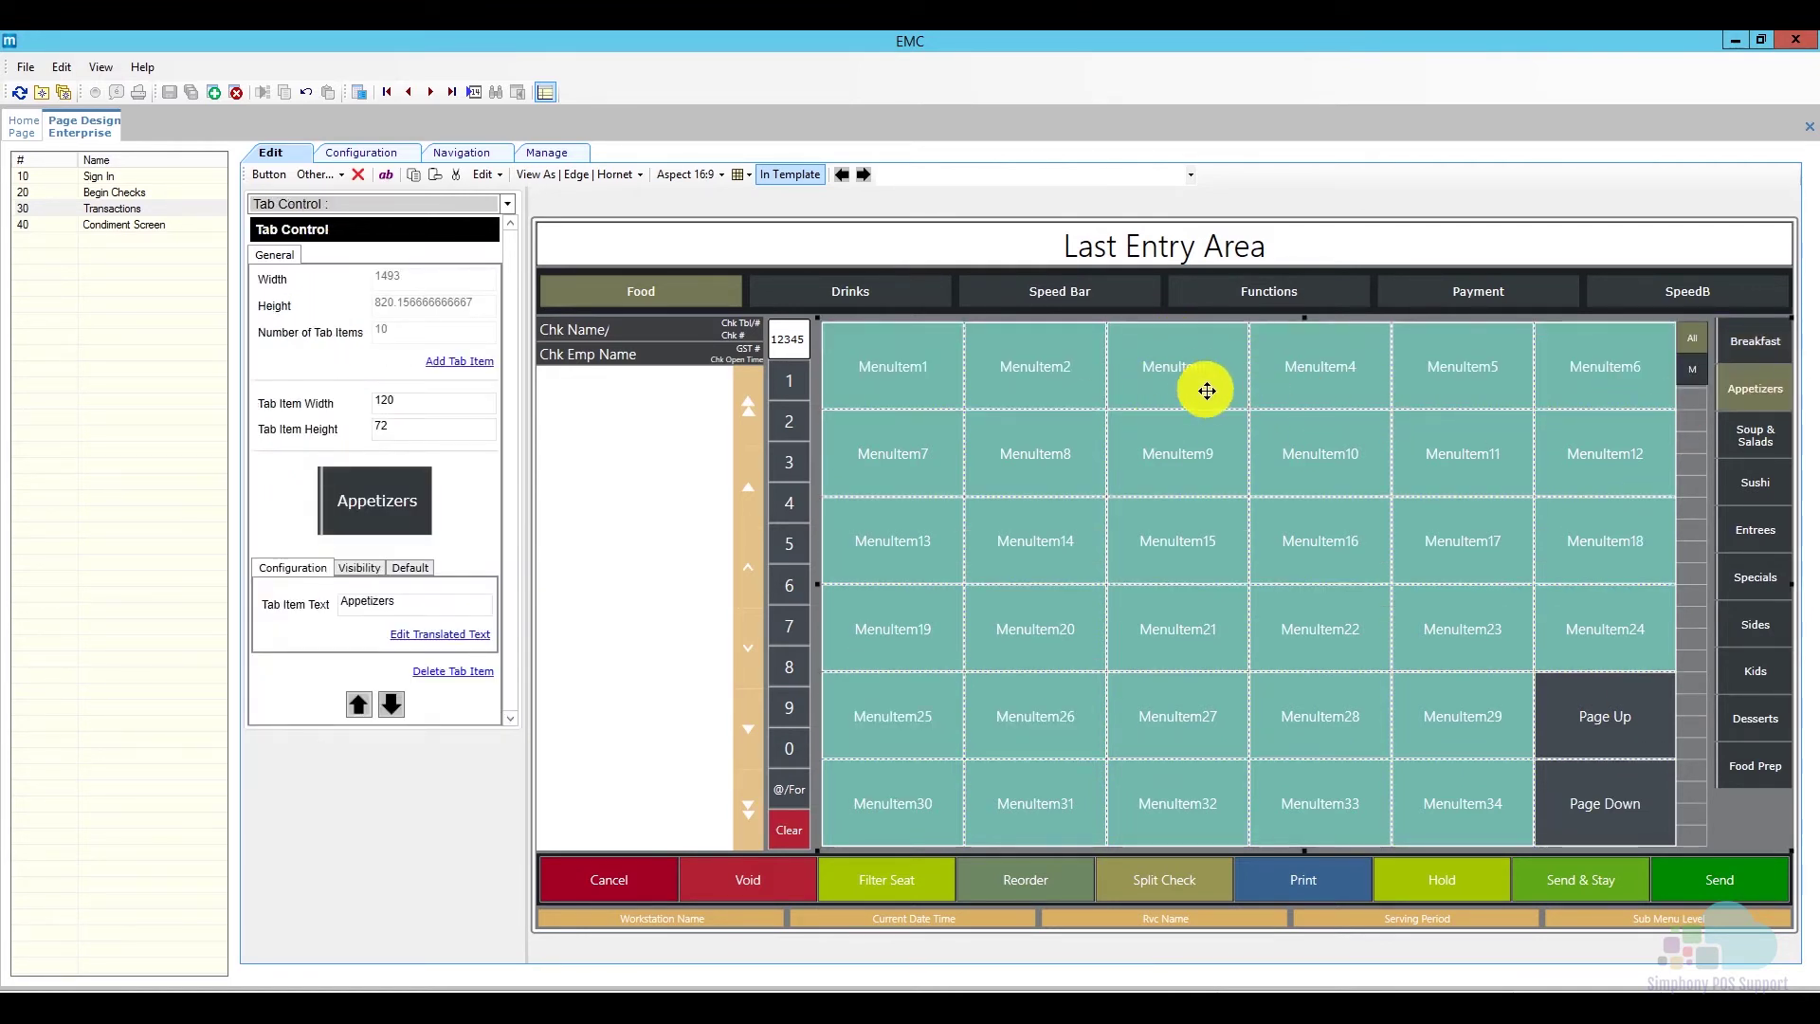
{"action": "left_click", "coordinate": [1739, 341]}
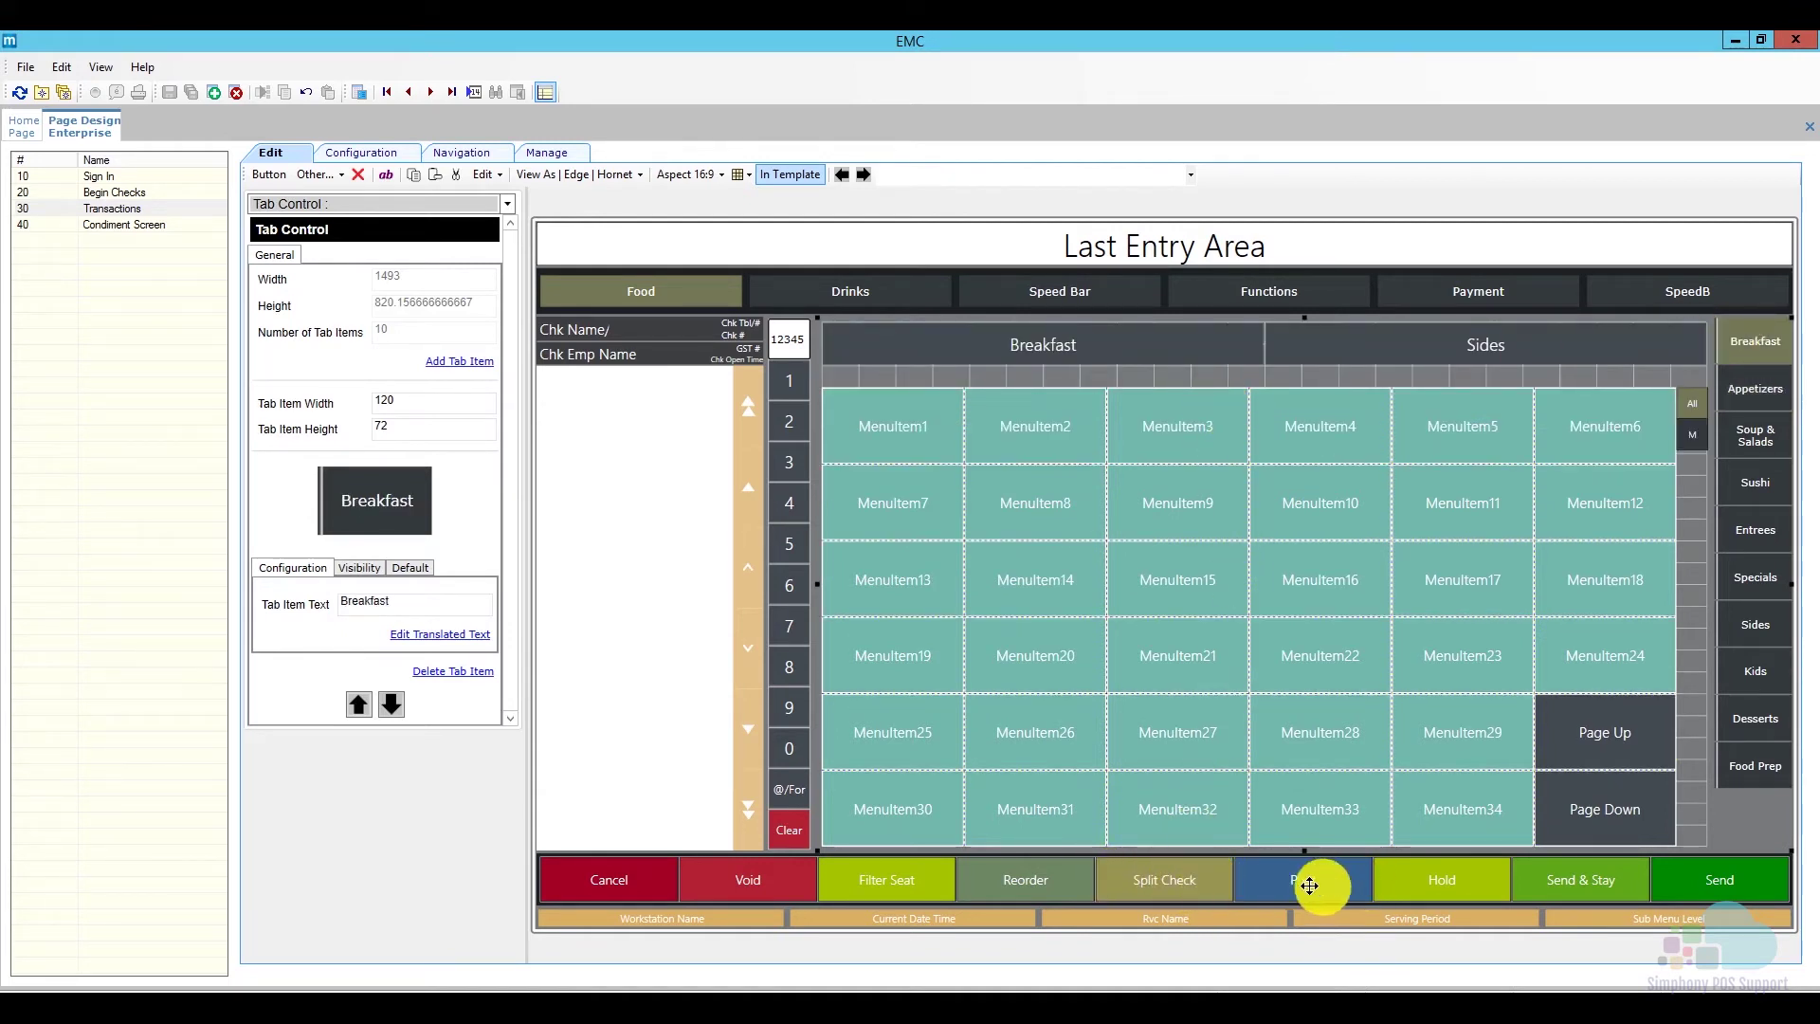
{"action": "left_click", "coordinate": [1181, 880]}
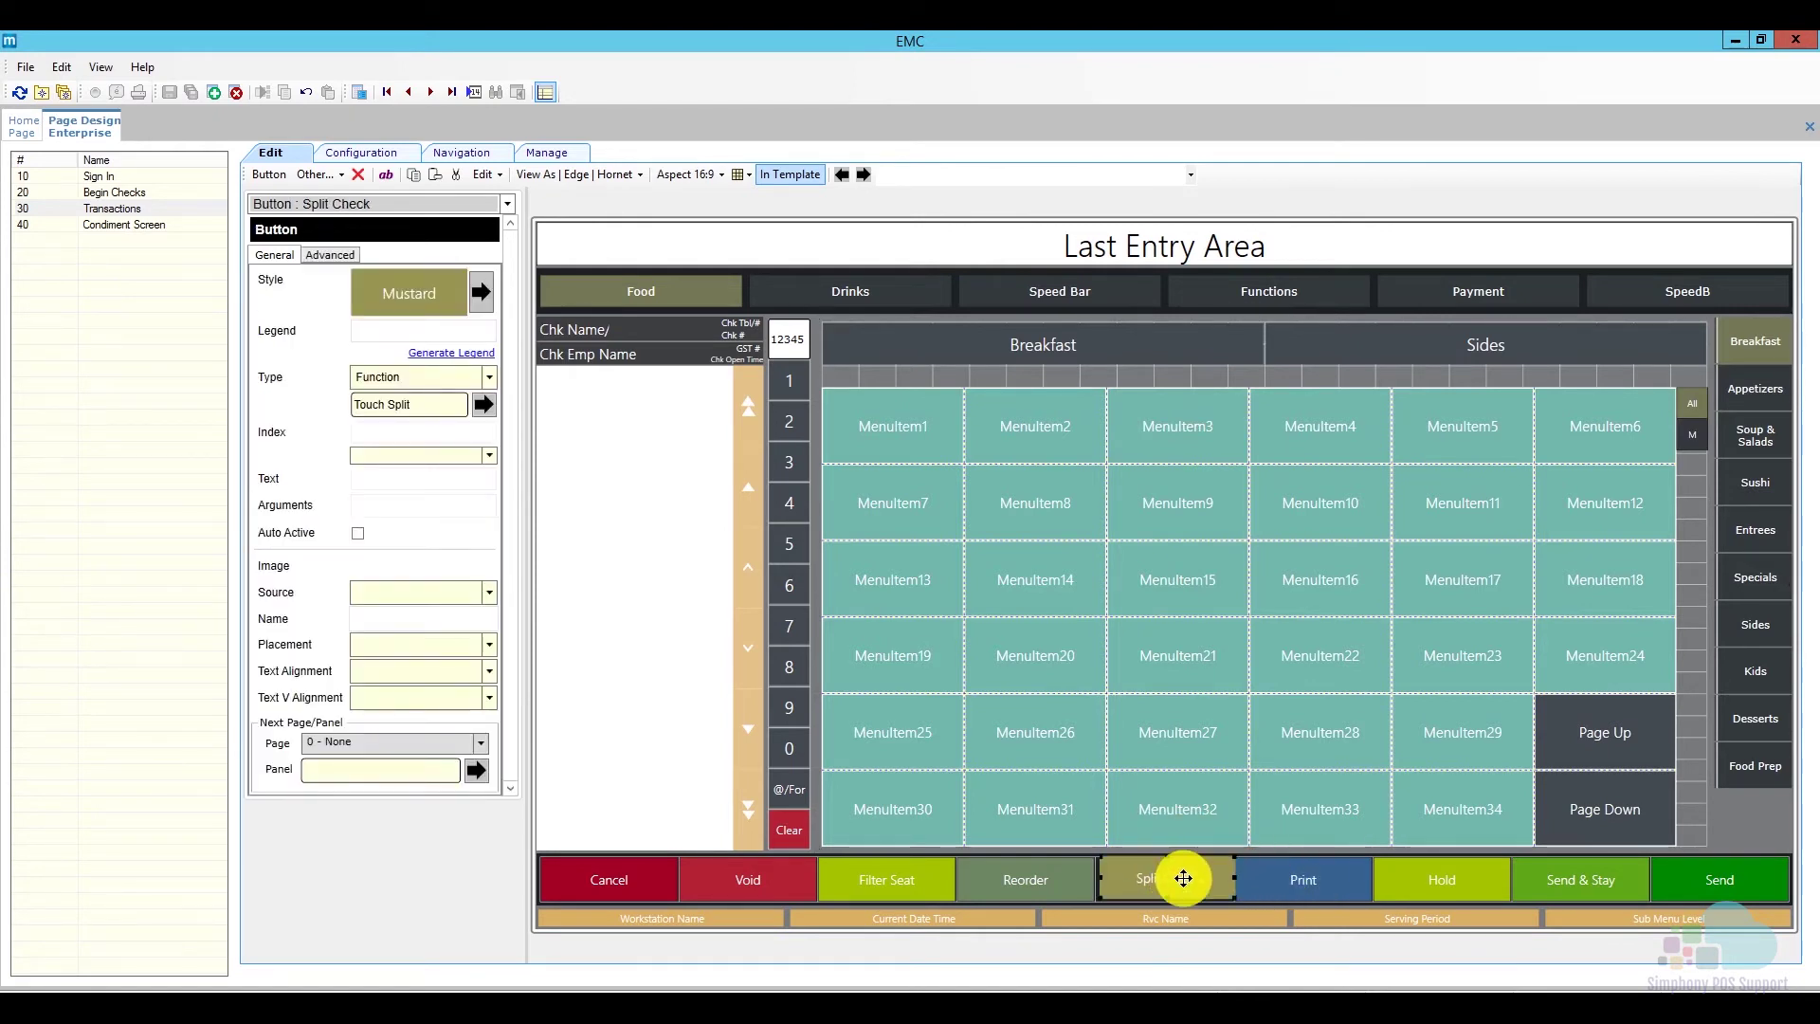
{"action": "mouse_move", "coordinate": [1187, 883]}
{"action": "left_mouse_down"}
{"action": "mouse_move", "coordinate": [1190, 918]}
{"action": "mouse_move", "coordinate": [1178, 890]}
{"action": "mouse_move", "coordinate": [1210, 887]}
{"action": "mouse_move", "coordinate": [1178, 877]}
{"action": "left_mouse_up"}
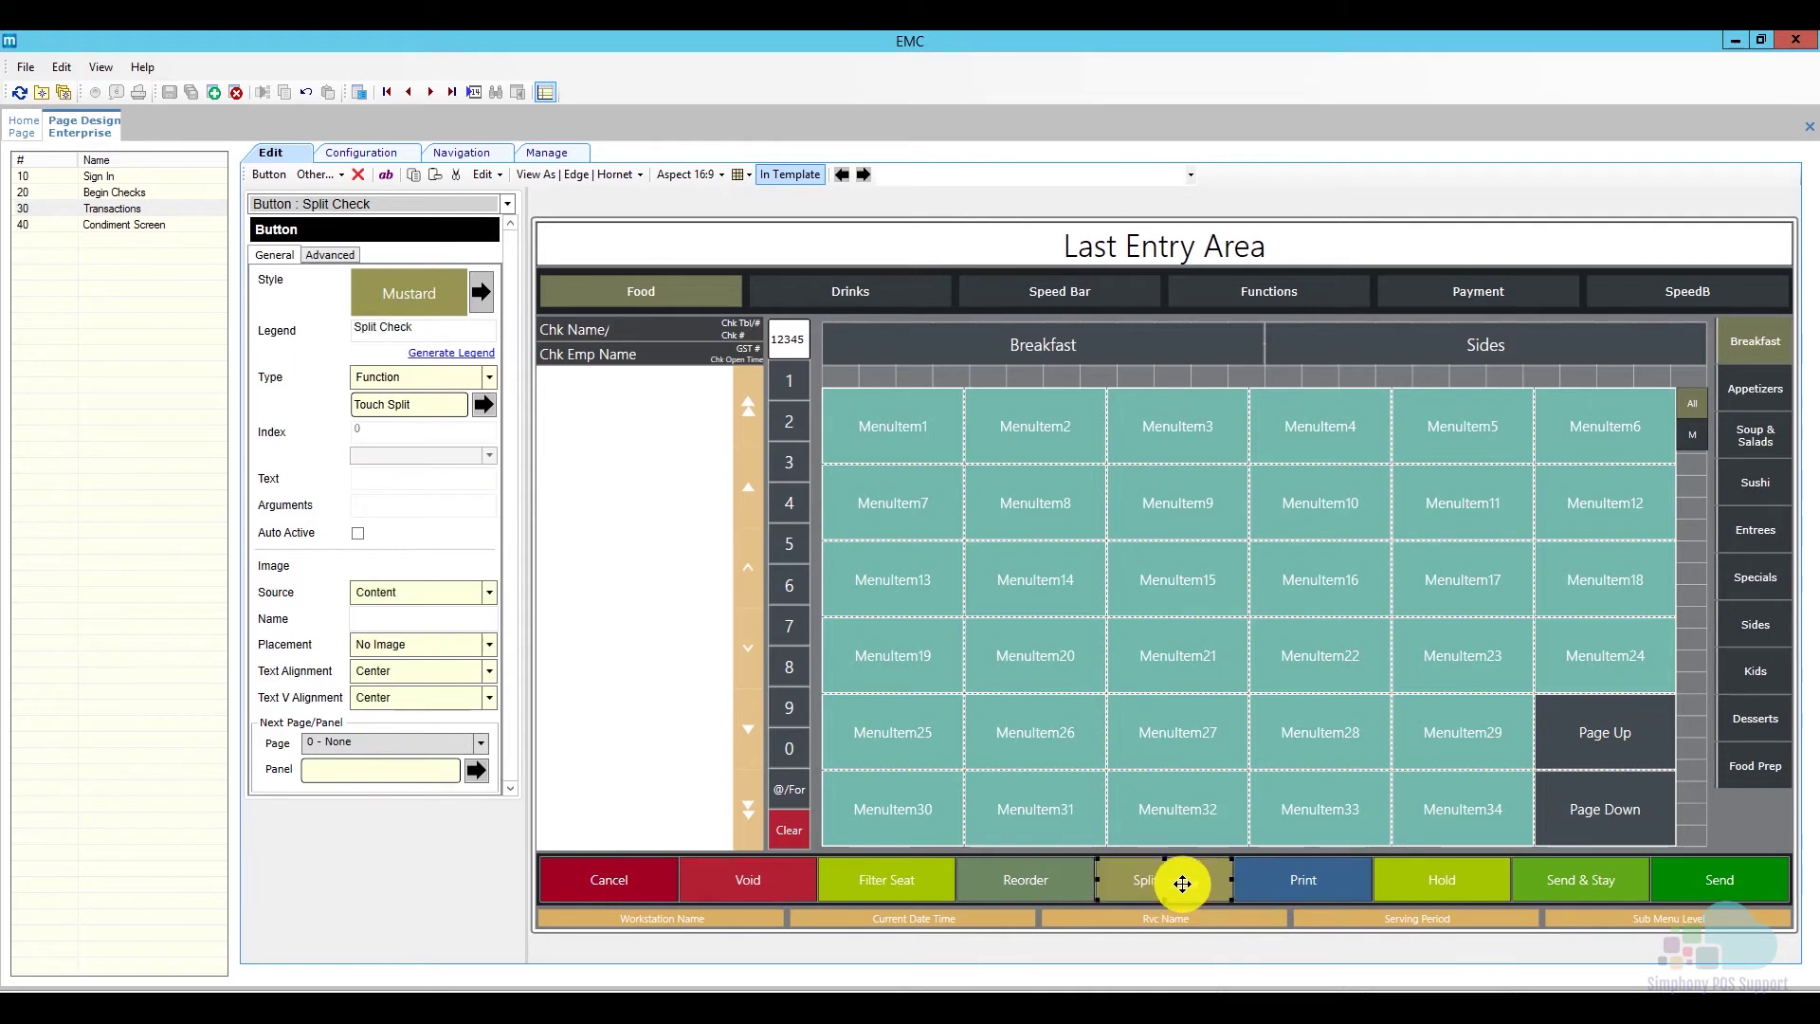
- Change the bottom button bar grid size to 10 columns
{"action": "right_click", "coordinate": [1179, 882]}
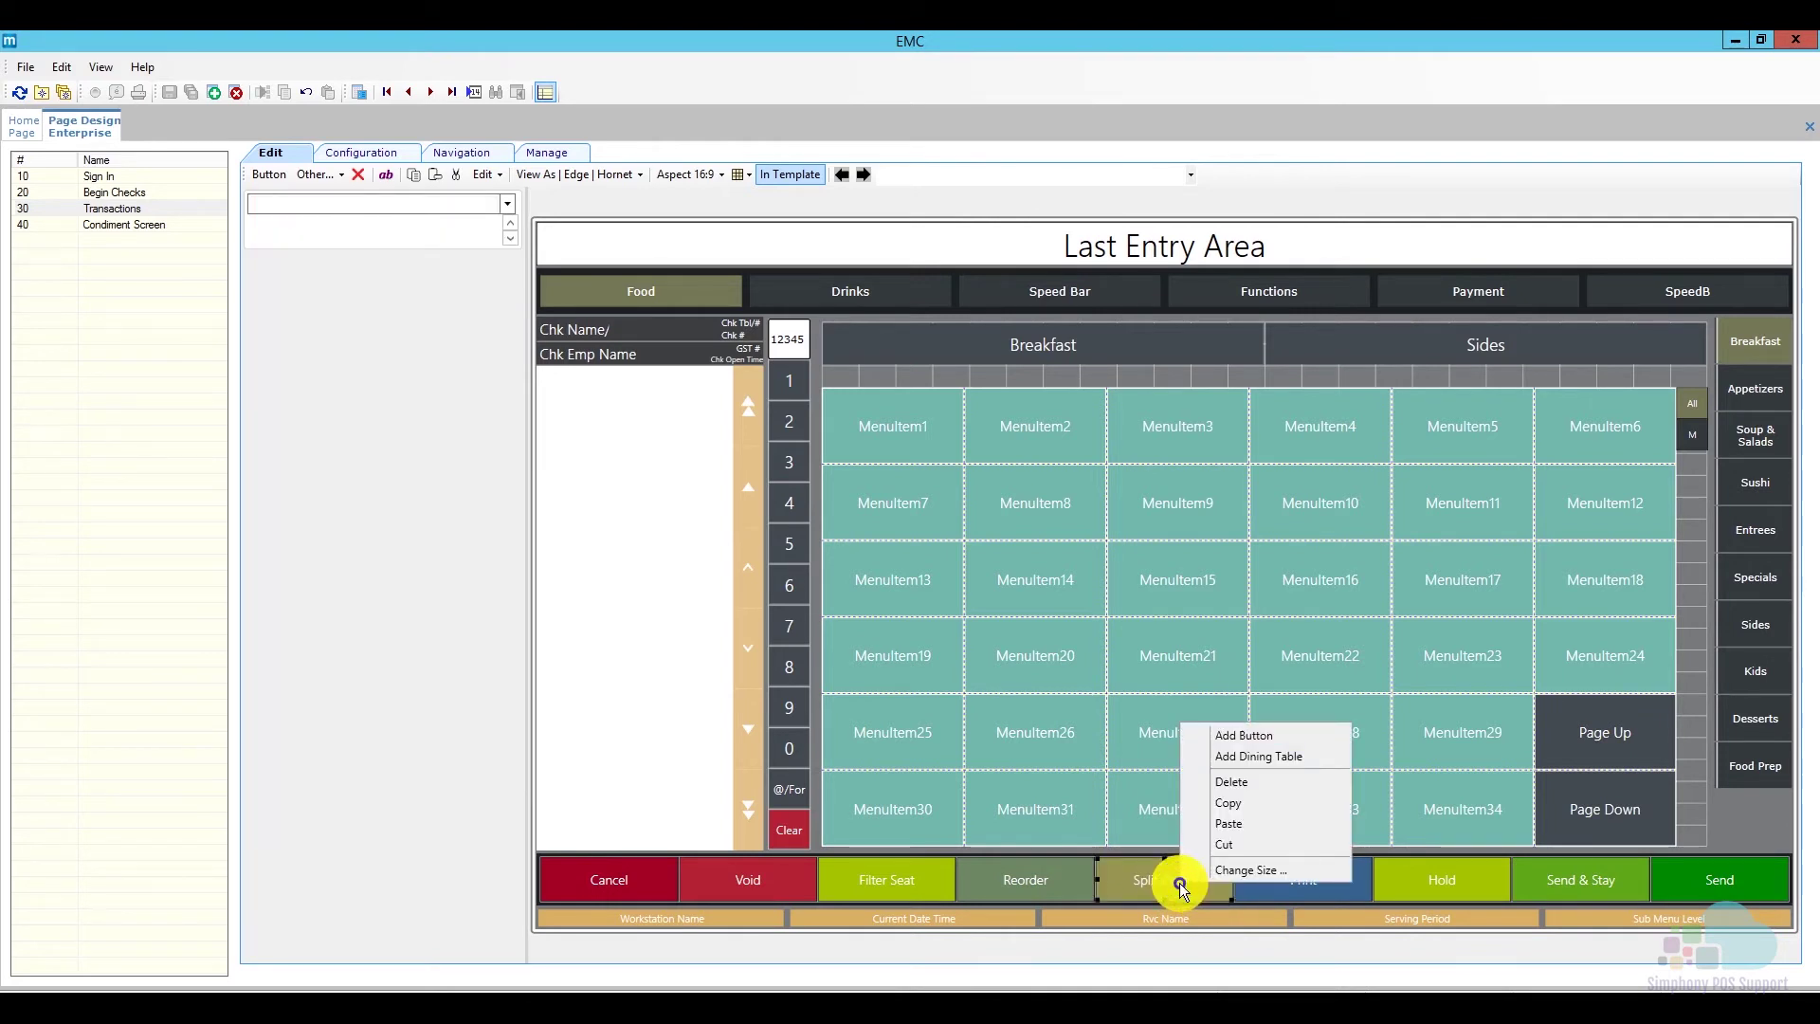
{"action": "left_click", "coordinate": [1258, 870]}
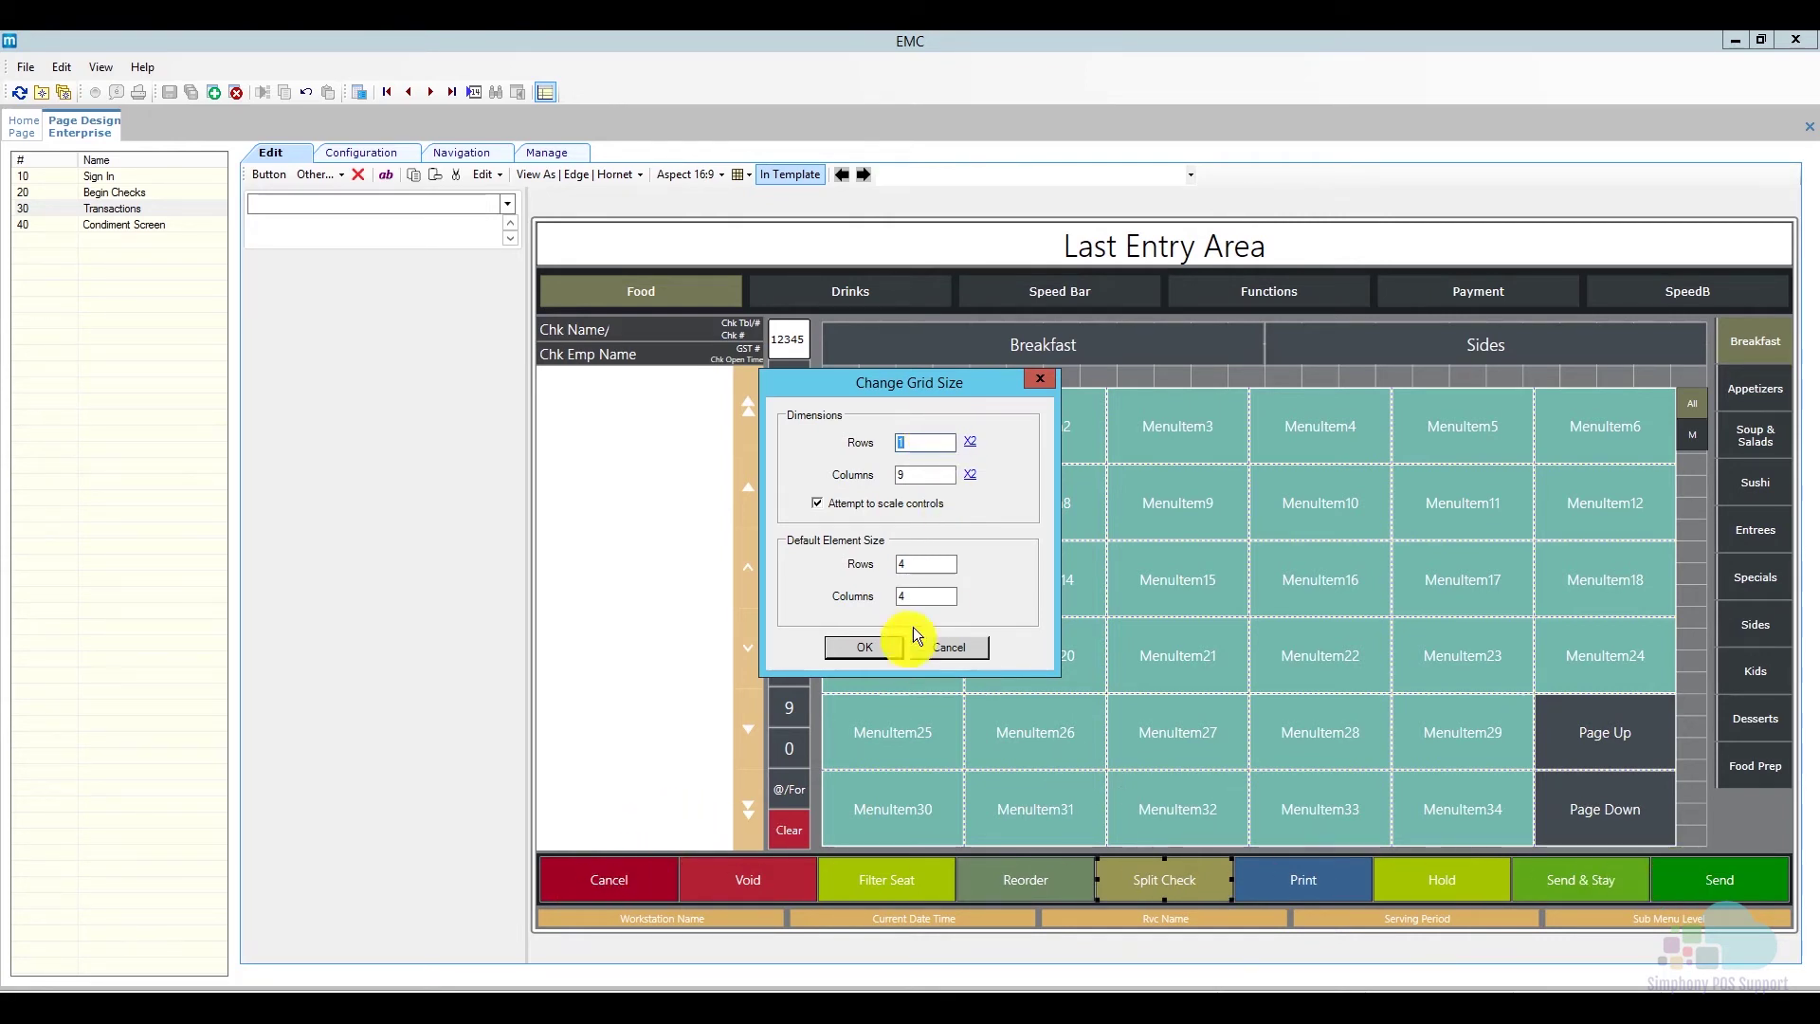
{"action": "key", "text": "Tab"}
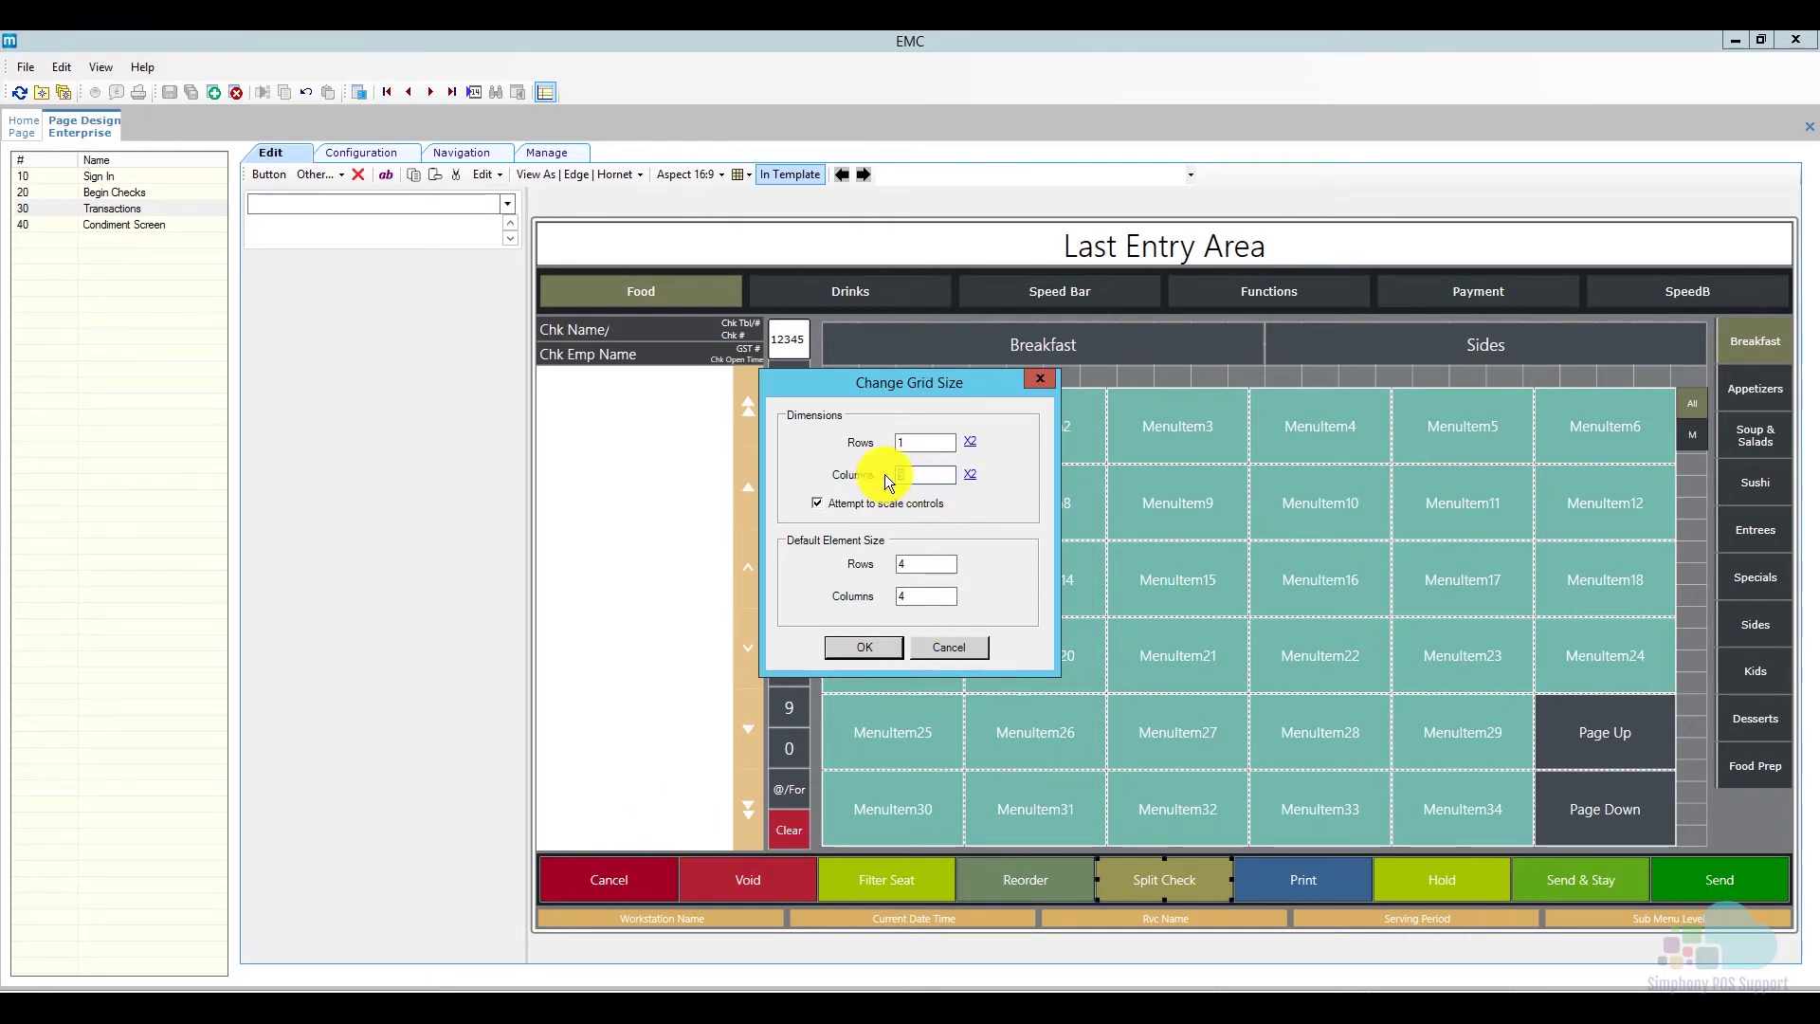
{"action": "type", "text": "10"}
{"action": "left_click", "coordinate": [876, 648]}
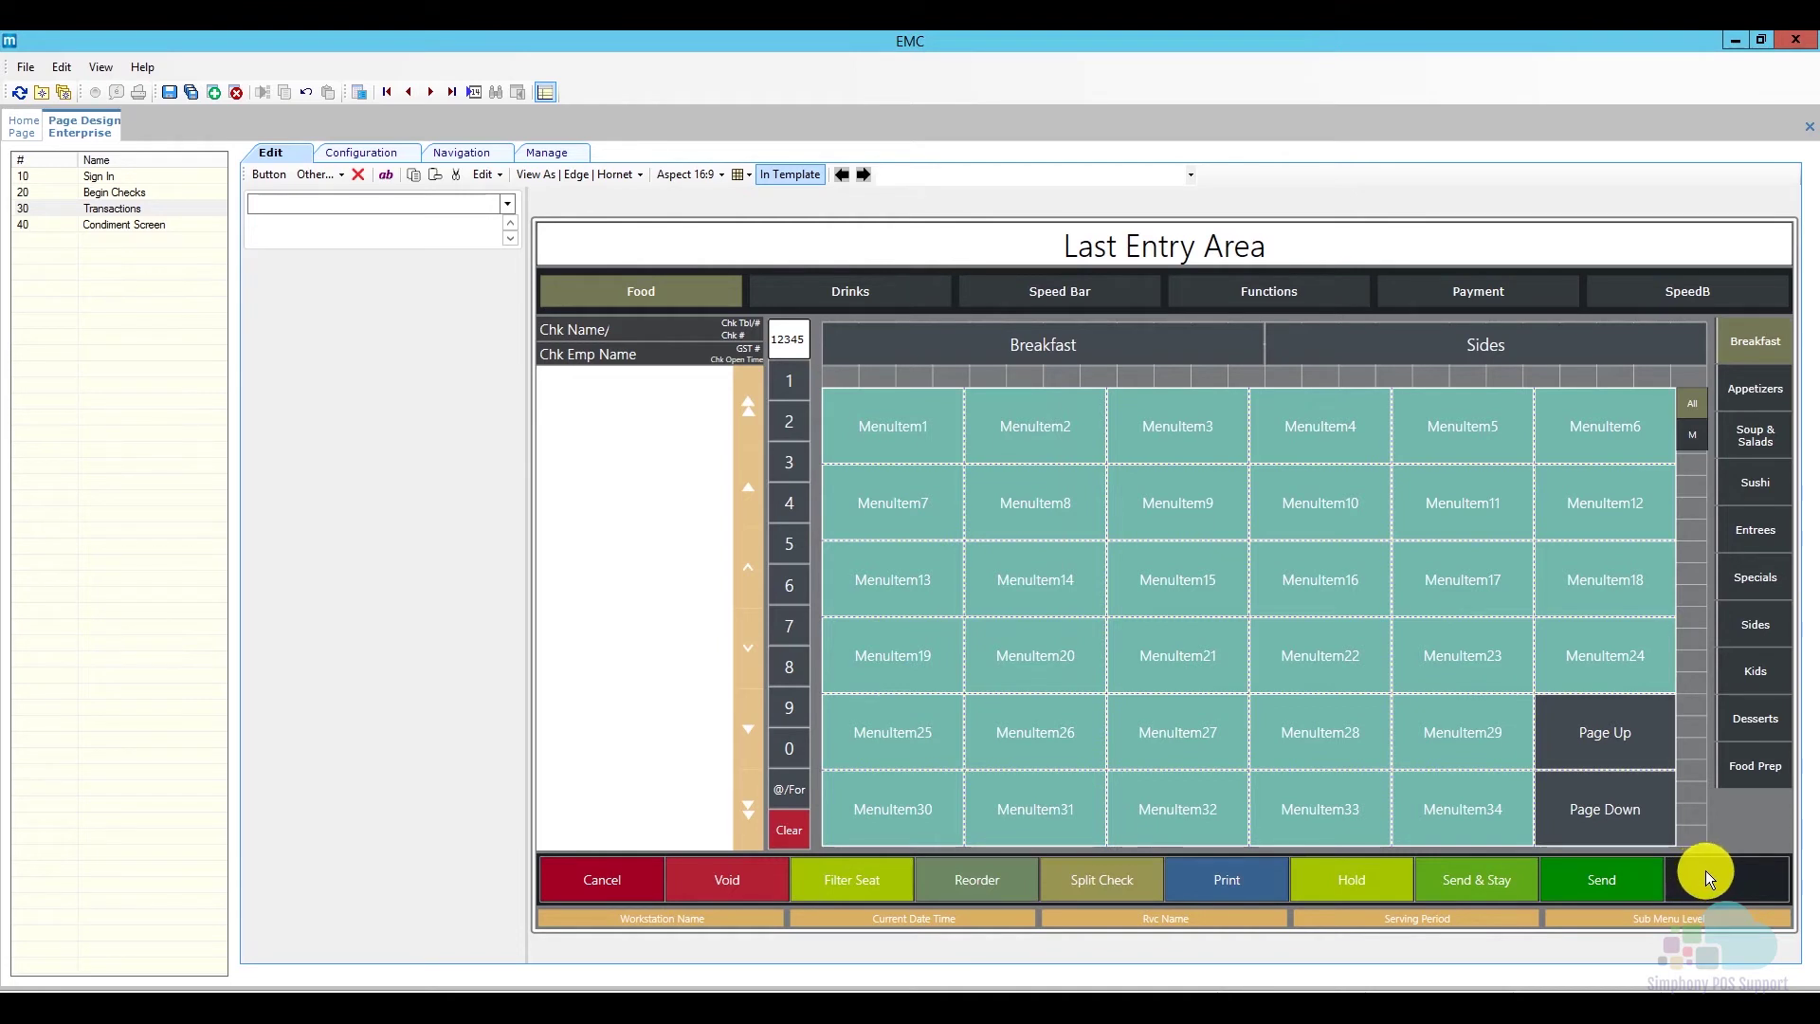
- Shift Print through Send one slot right, then select the Reorder button
{"action": "left_click_drag", "start_coordinate": [1704, 870], "coordinate": [1197, 889]}
{"action": "left_click", "coordinate": [1199, 889]}
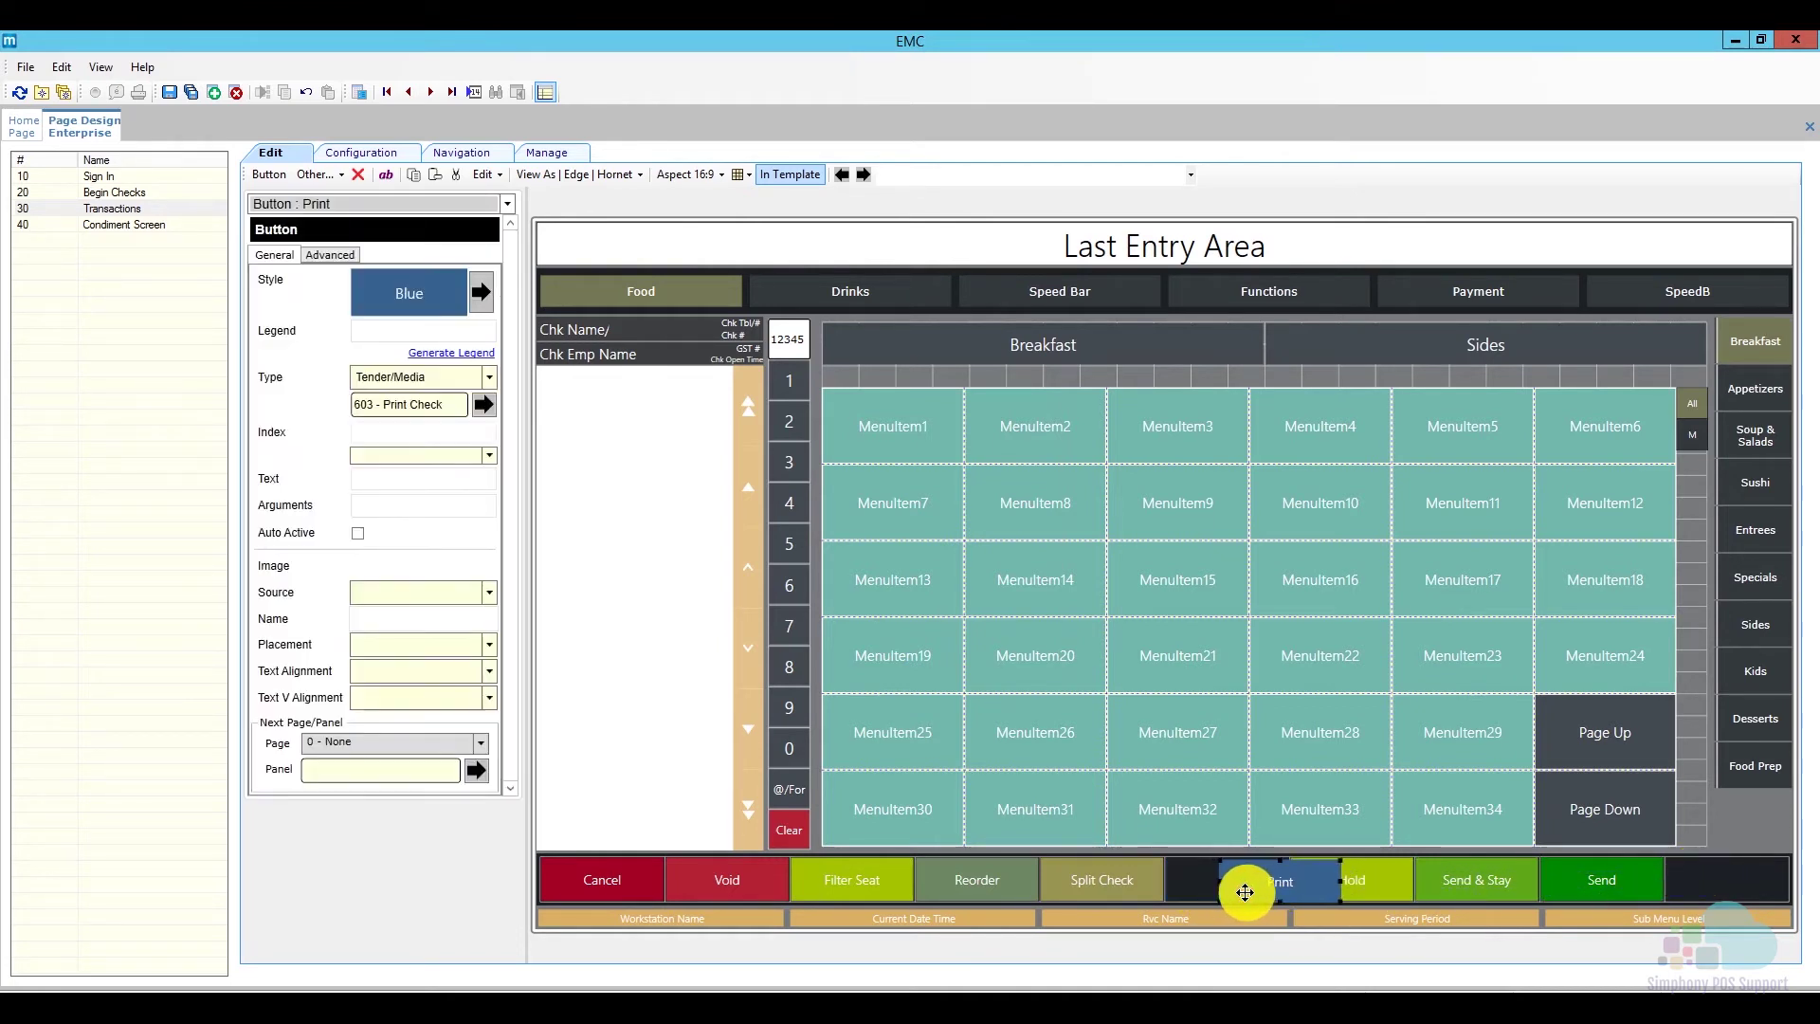
{"action": "left_click_drag", "start_coordinate": [1727, 889], "coordinate": [1469, 876]}
{"action": "left_click", "coordinate": [1232, 878]}
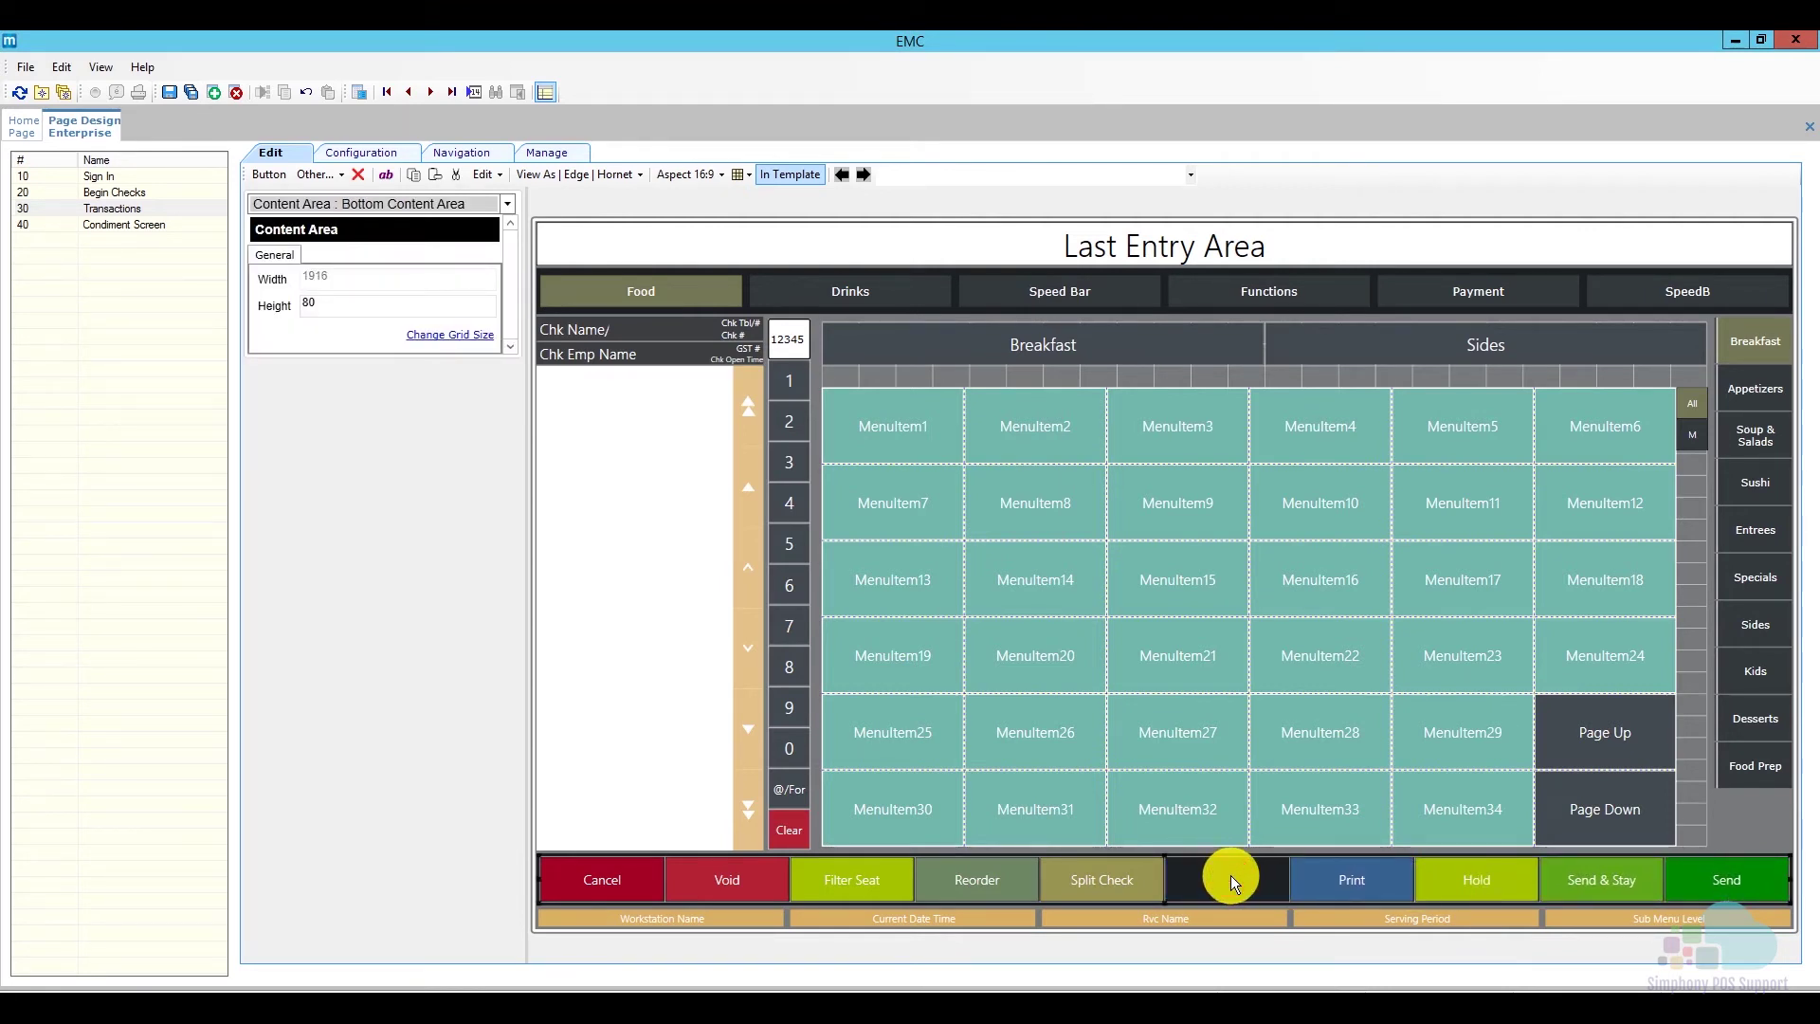
{"action": "left_click", "coordinate": [1003, 872]}
{"action": "right_click", "coordinate": [1004, 870]}
- Copy the Reorder button and paste it into the empty slot after Split Check
{"action": "left_click", "coordinate": [1036, 801]}
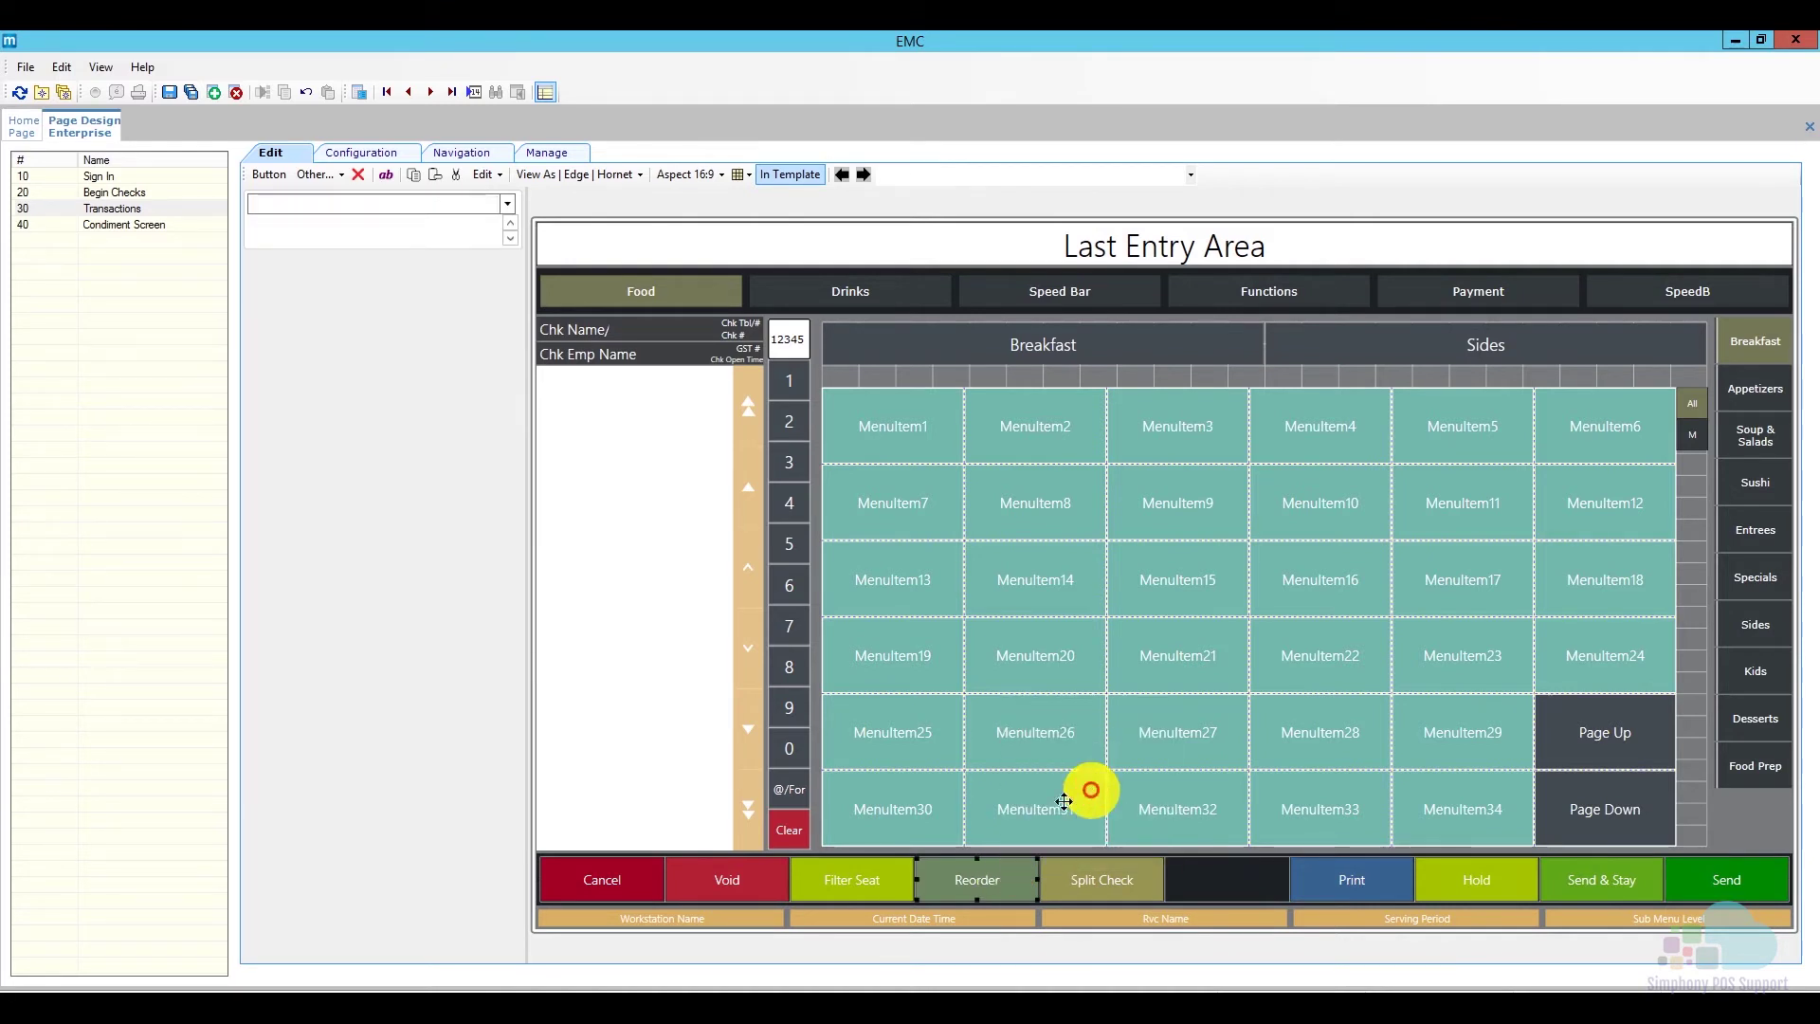
{"action": "right_click", "coordinate": [1200, 872]}
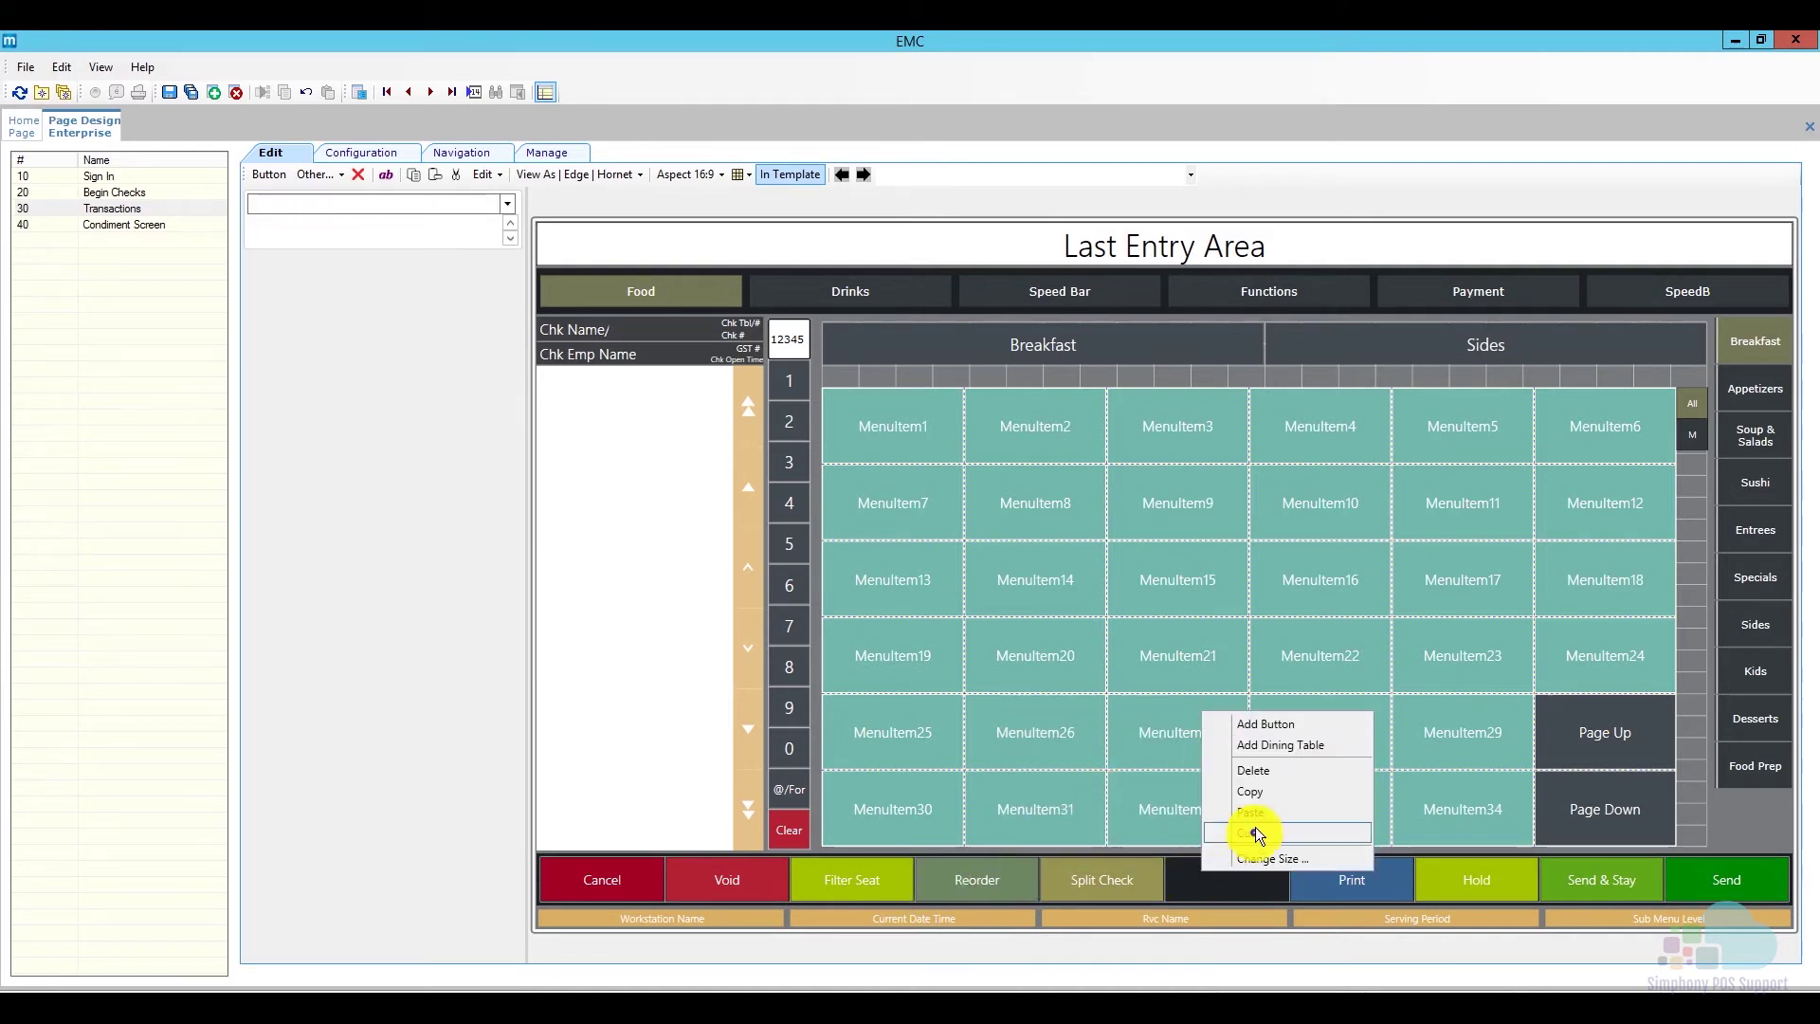
{"action": "left_click", "coordinate": [1268, 813]}
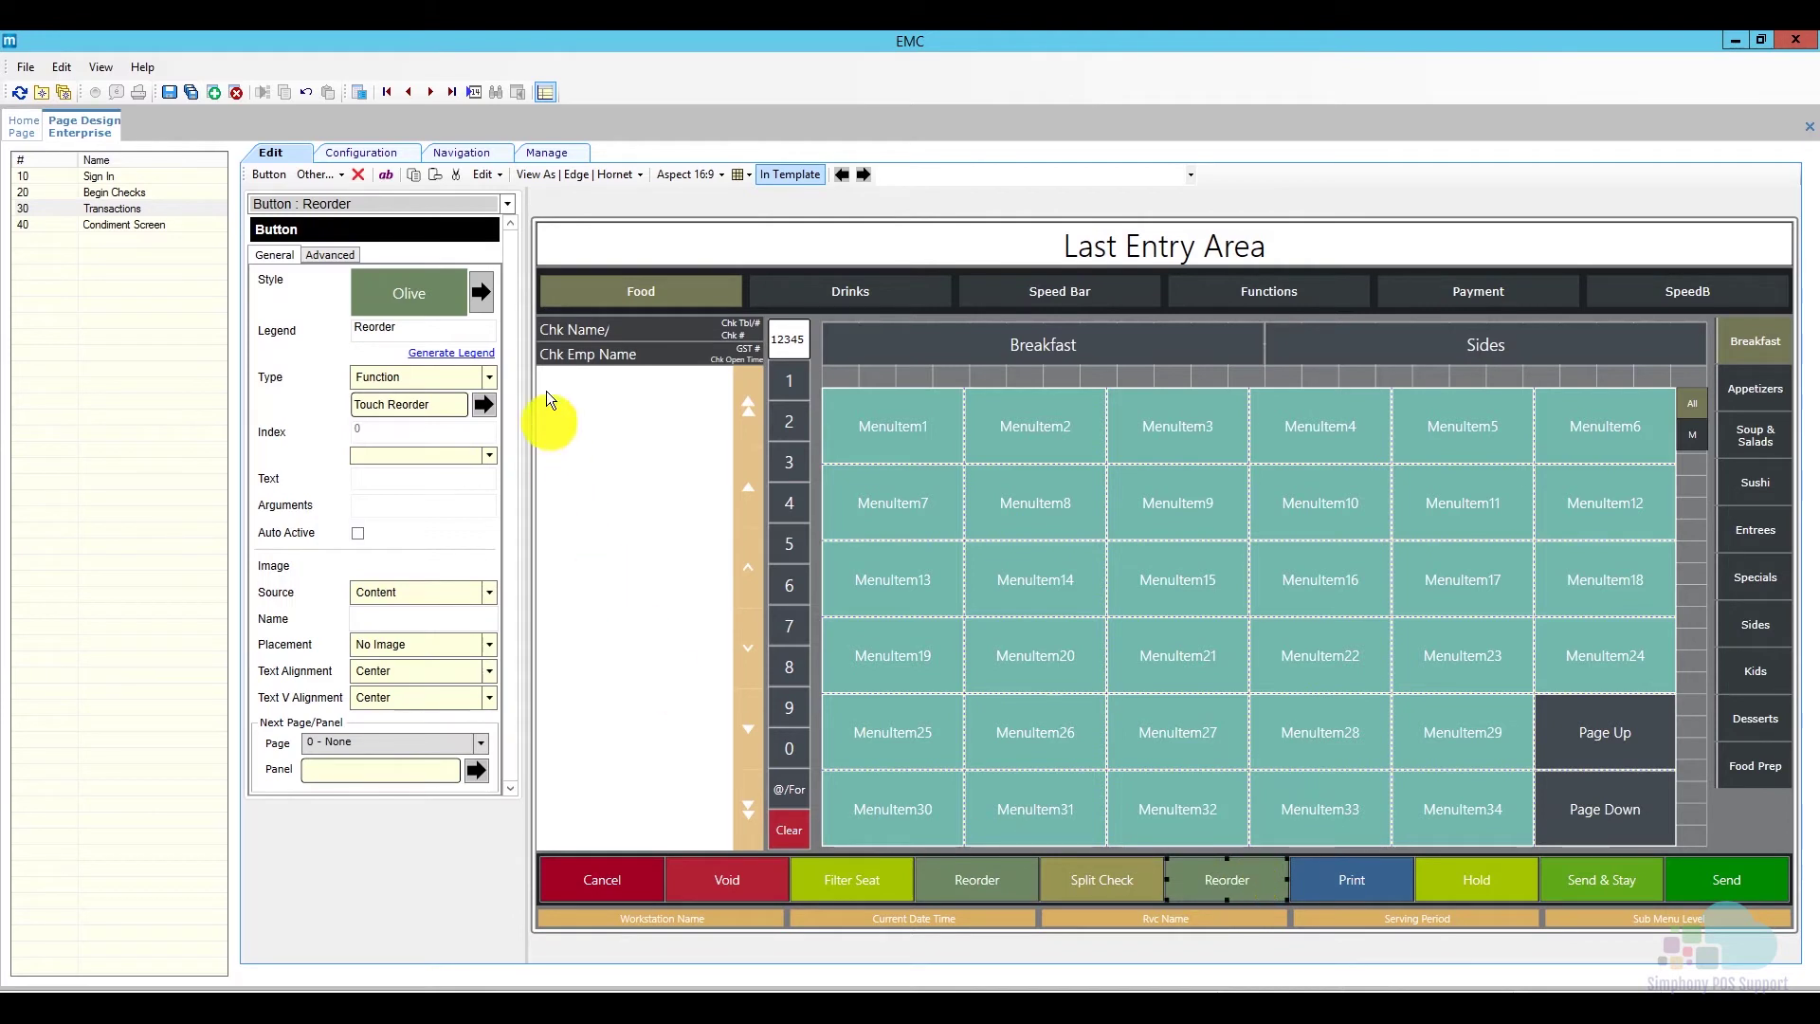
- Give the new button the MicrosSteel style and the legend 'Course Line'
{"action": "left_click", "coordinate": [483, 293]}
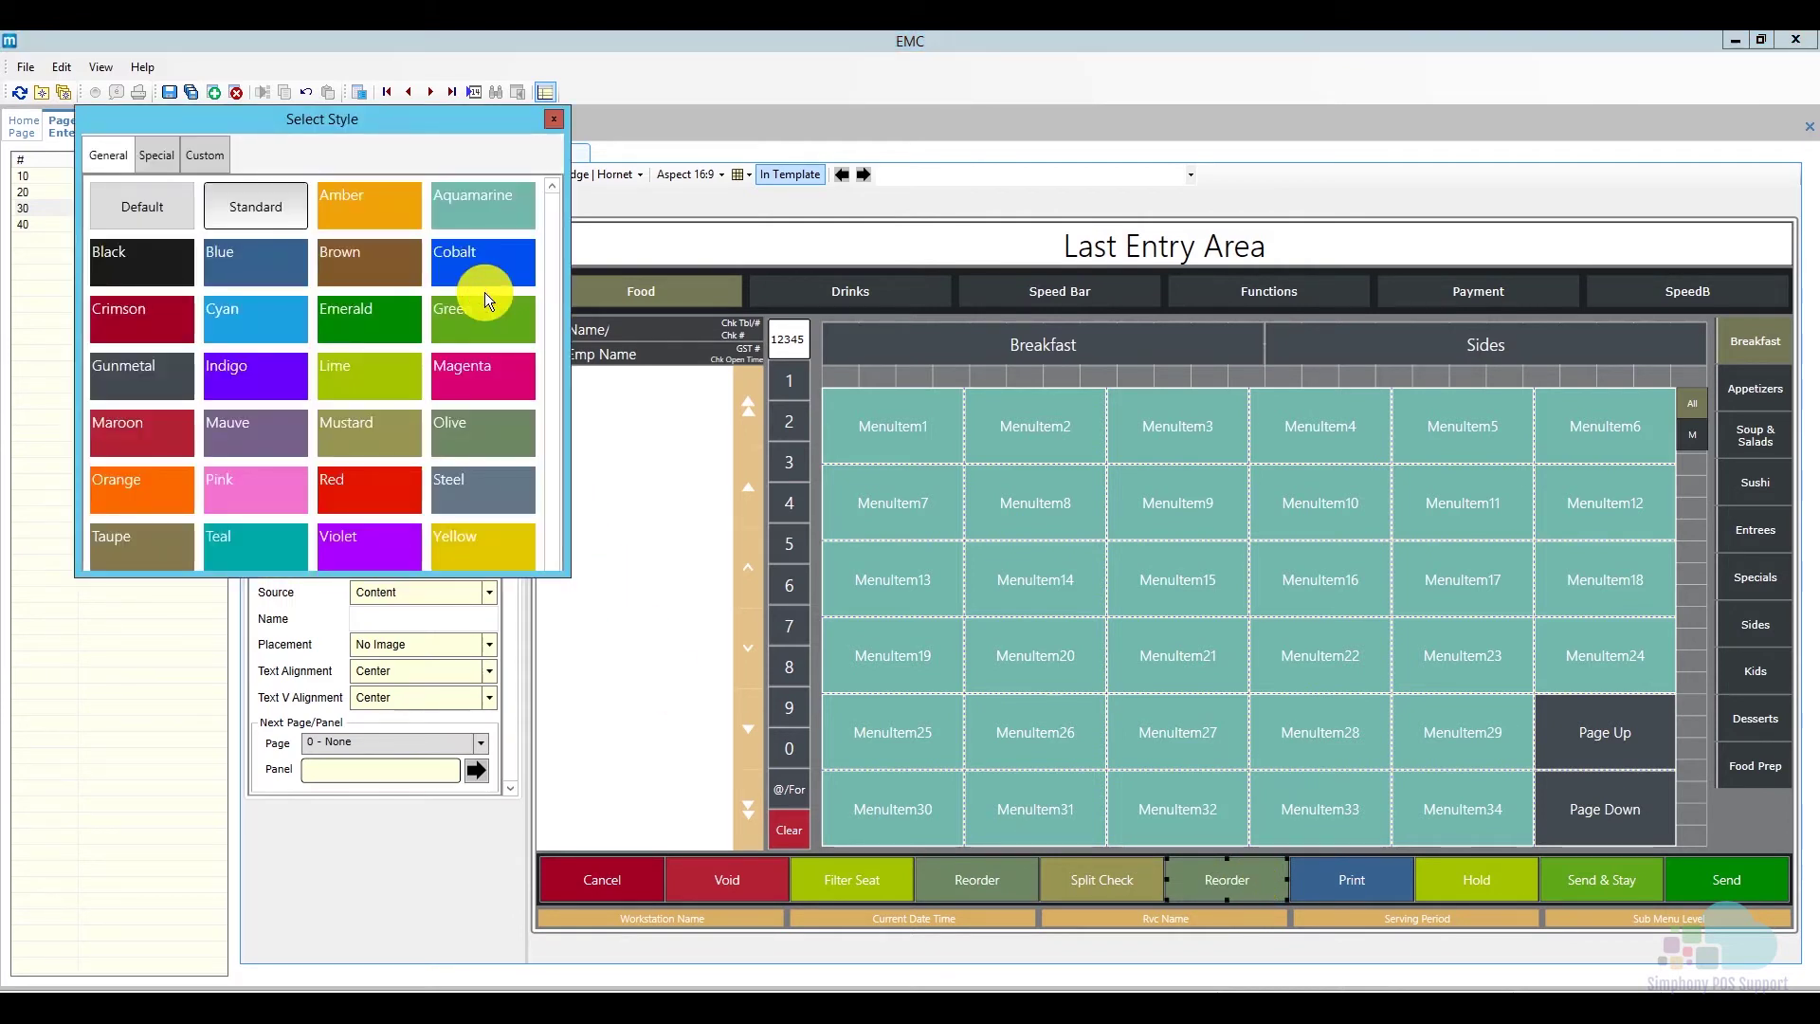
{"action": "left_click", "coordinate": [474, 480]}
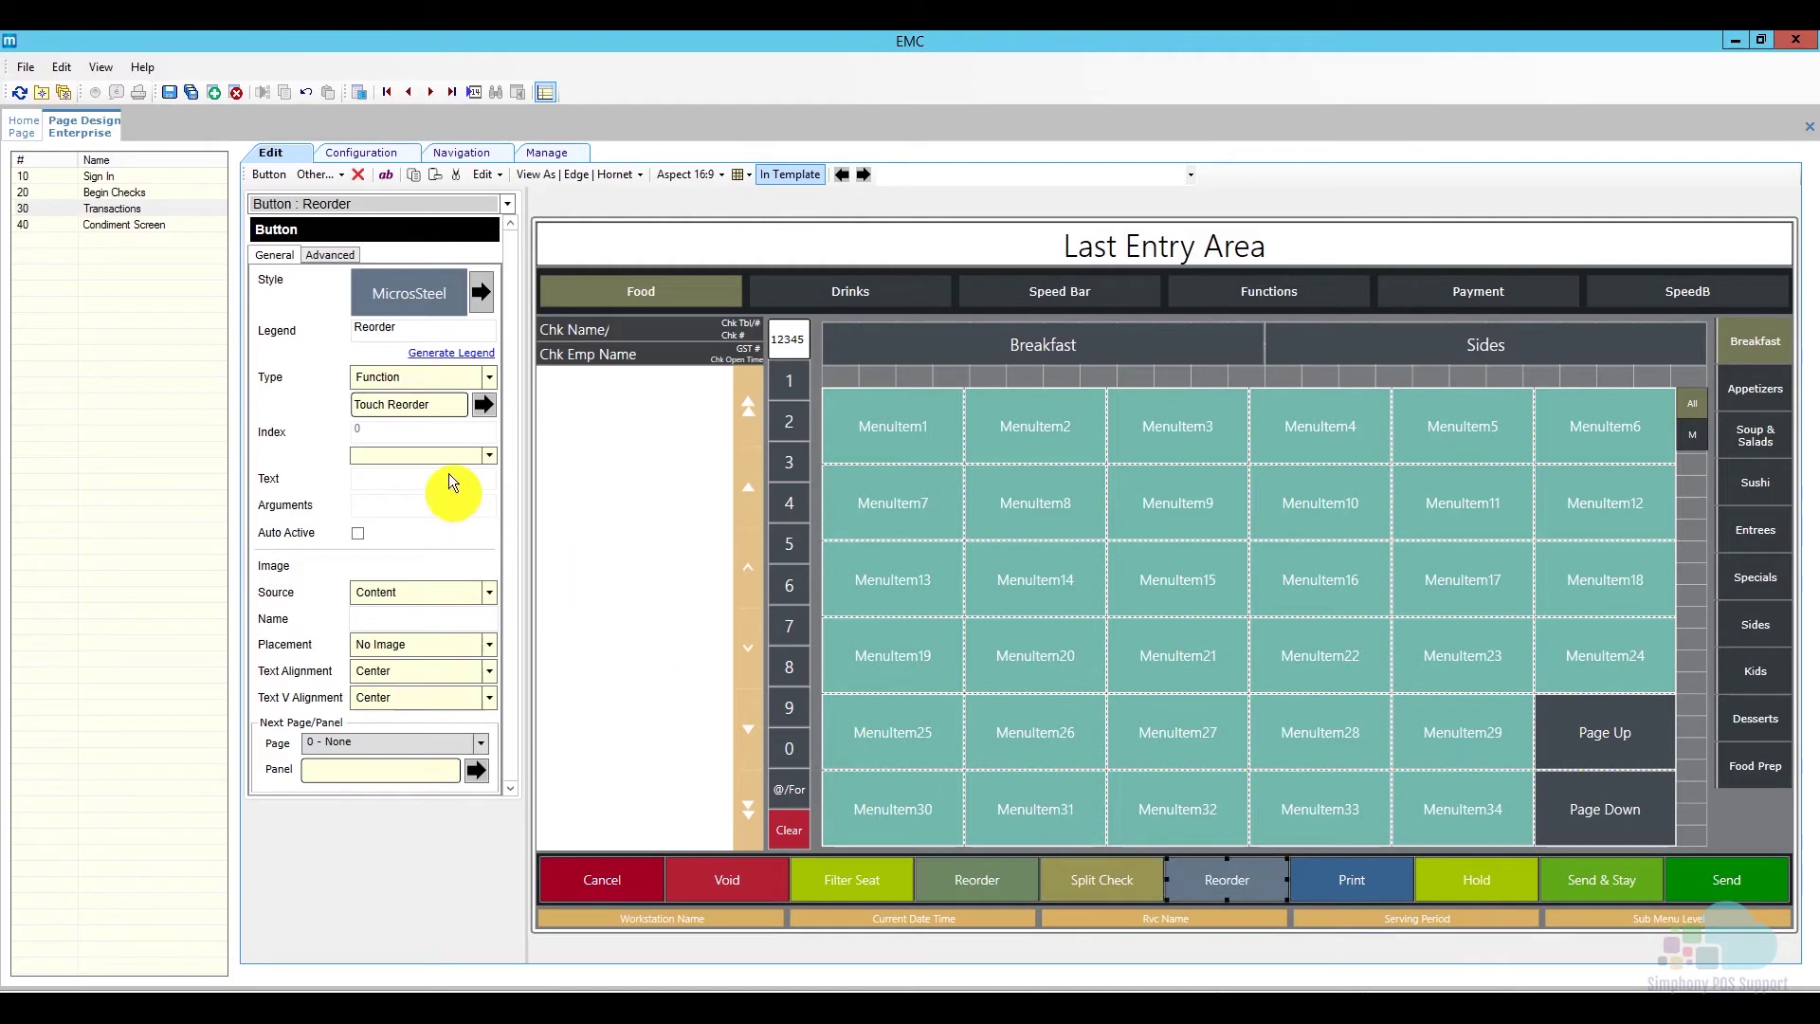
{"action": "double_click", "coordinate": [411, 330]}
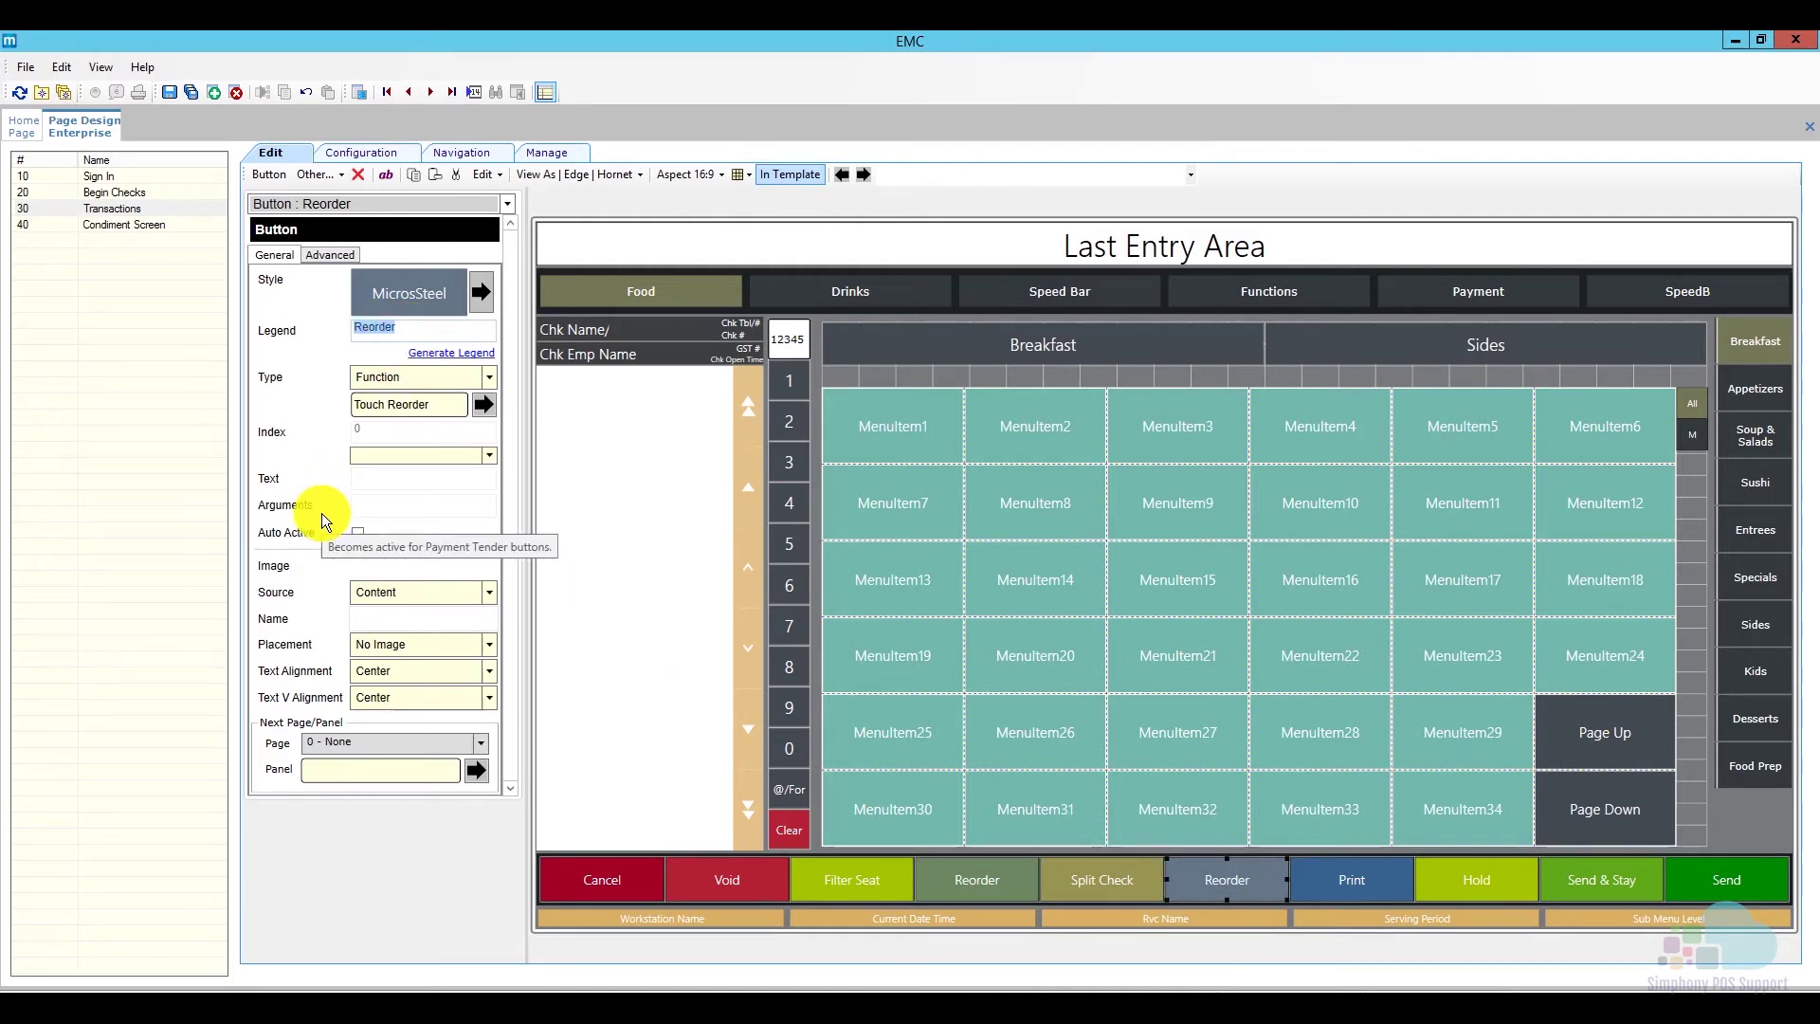
{"action": "type", "text": "Course Line"}
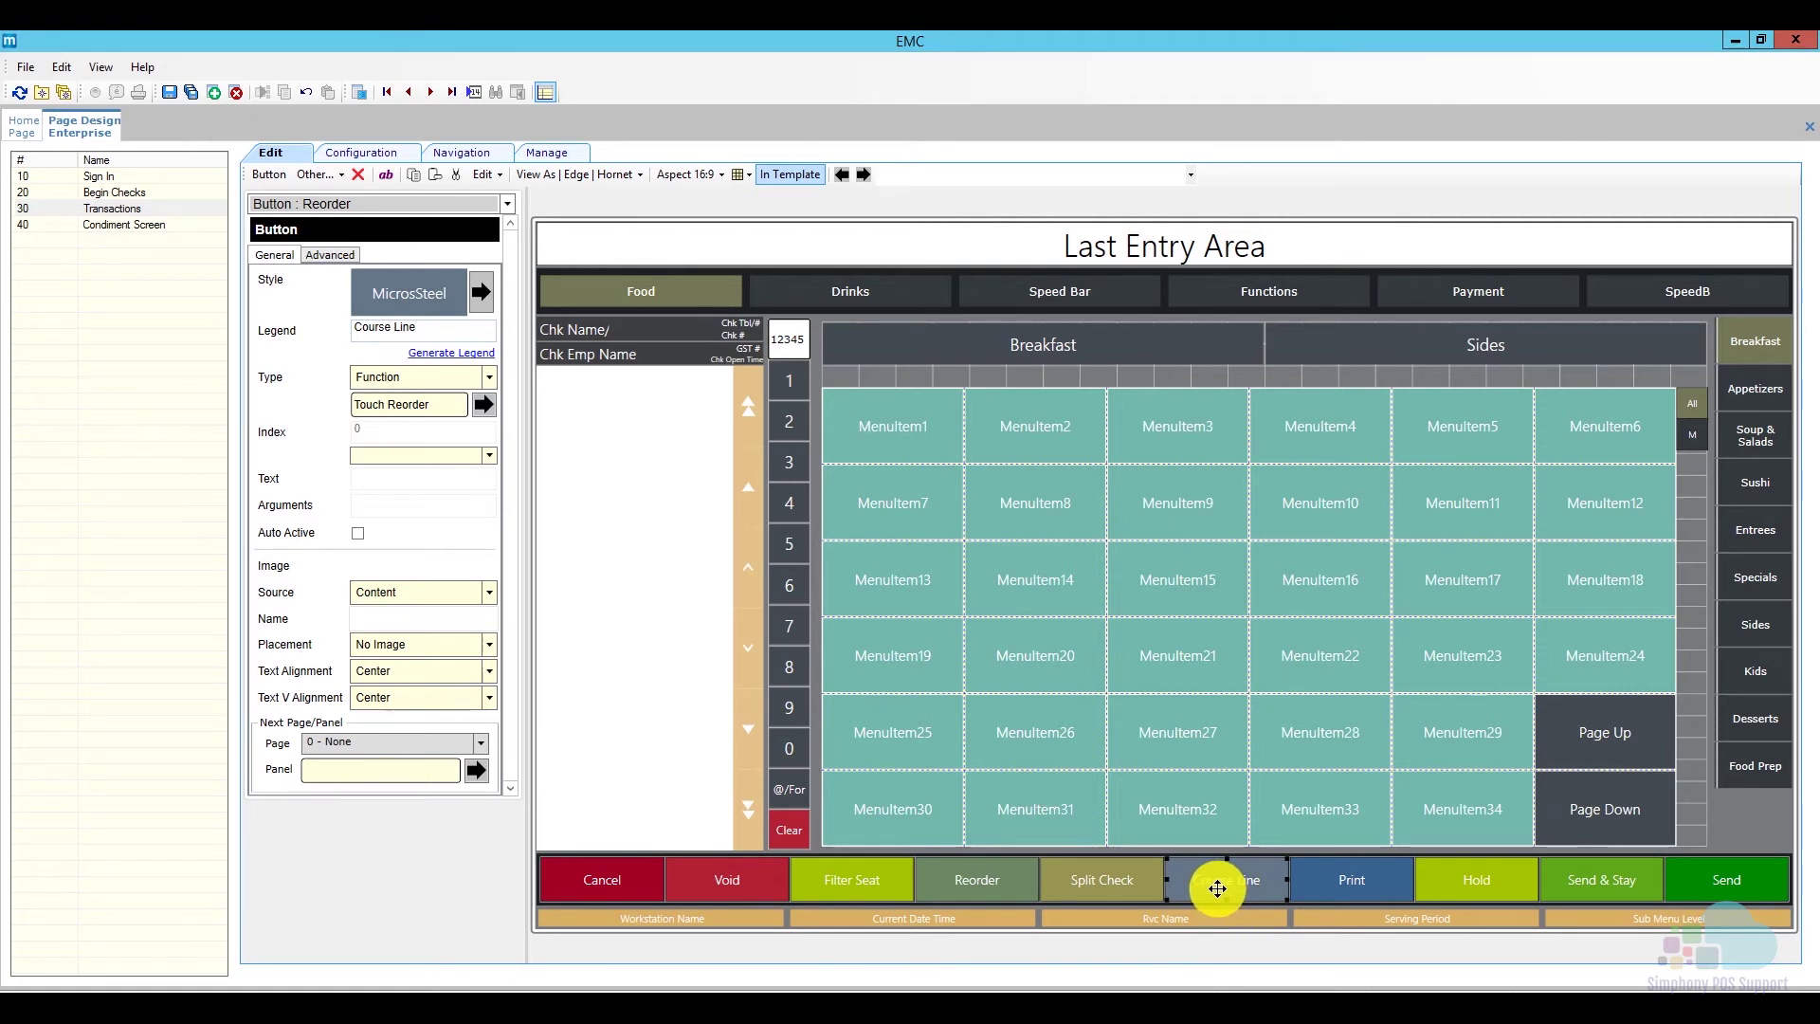
- Set the Course Line button's command to Local Menu Popup
{"action": "left_click", "coordinate": [484, 412]}
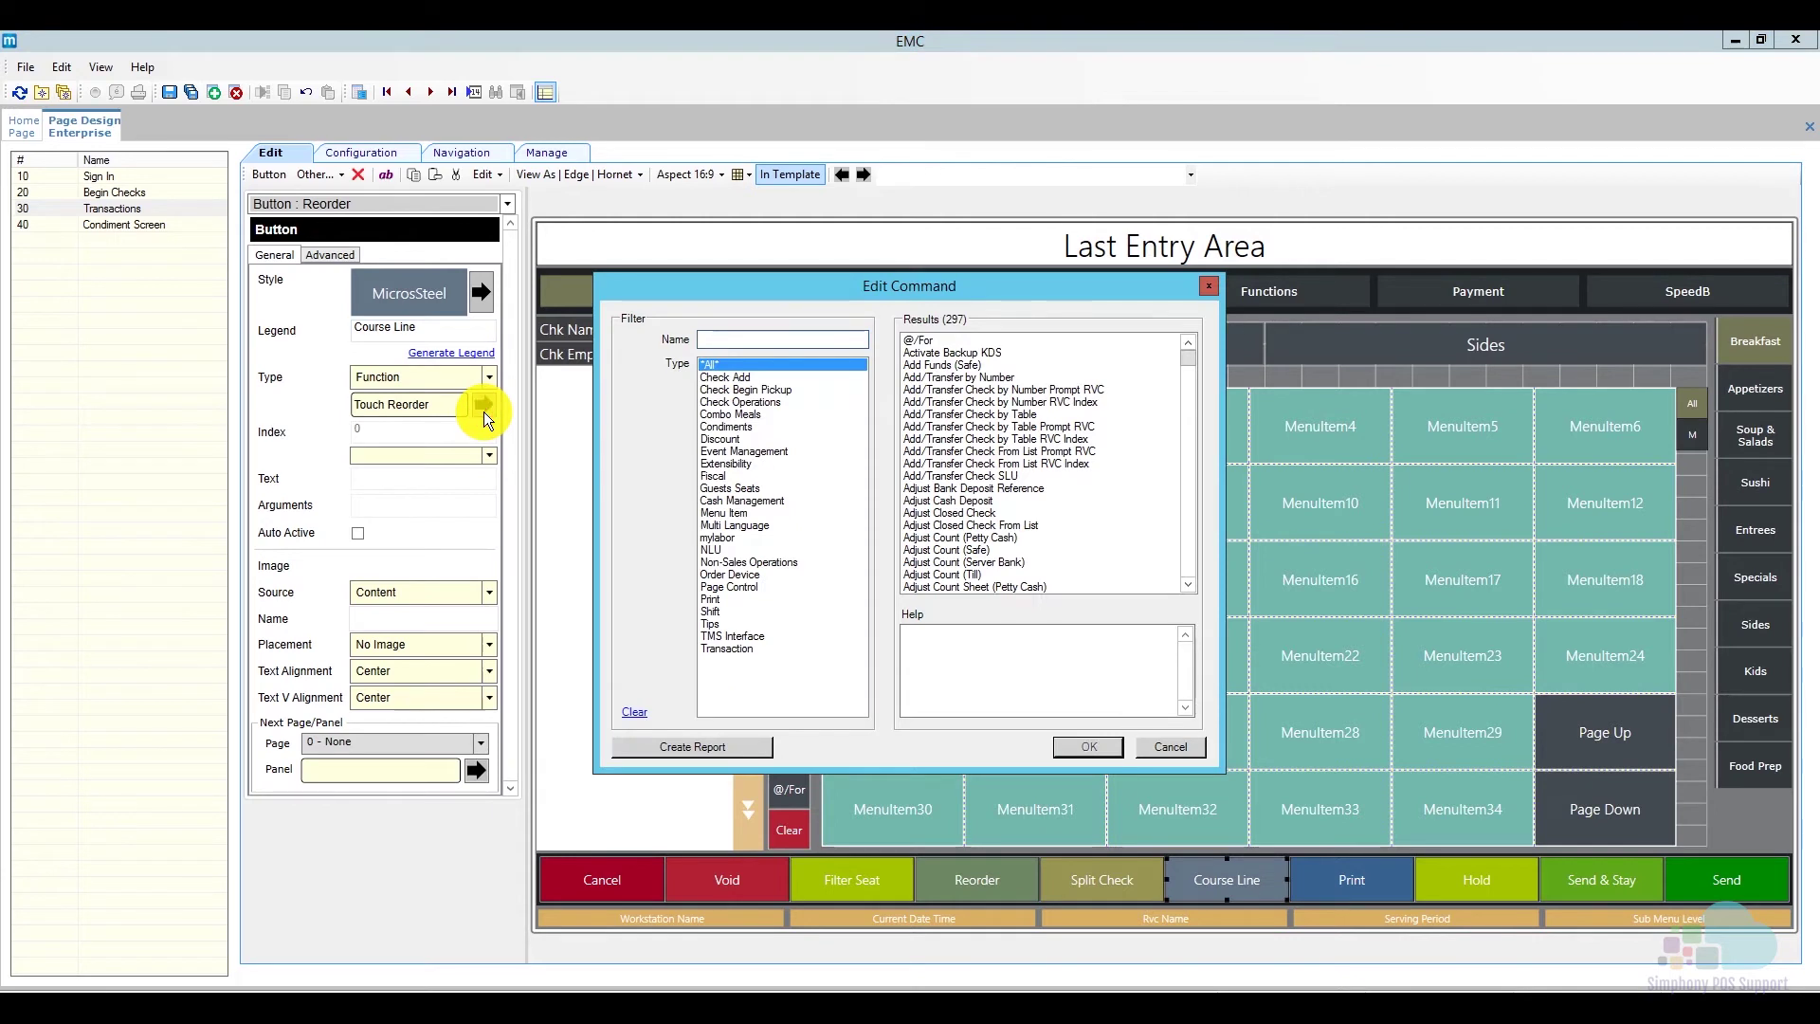
{"action": "type", "text": "local"}
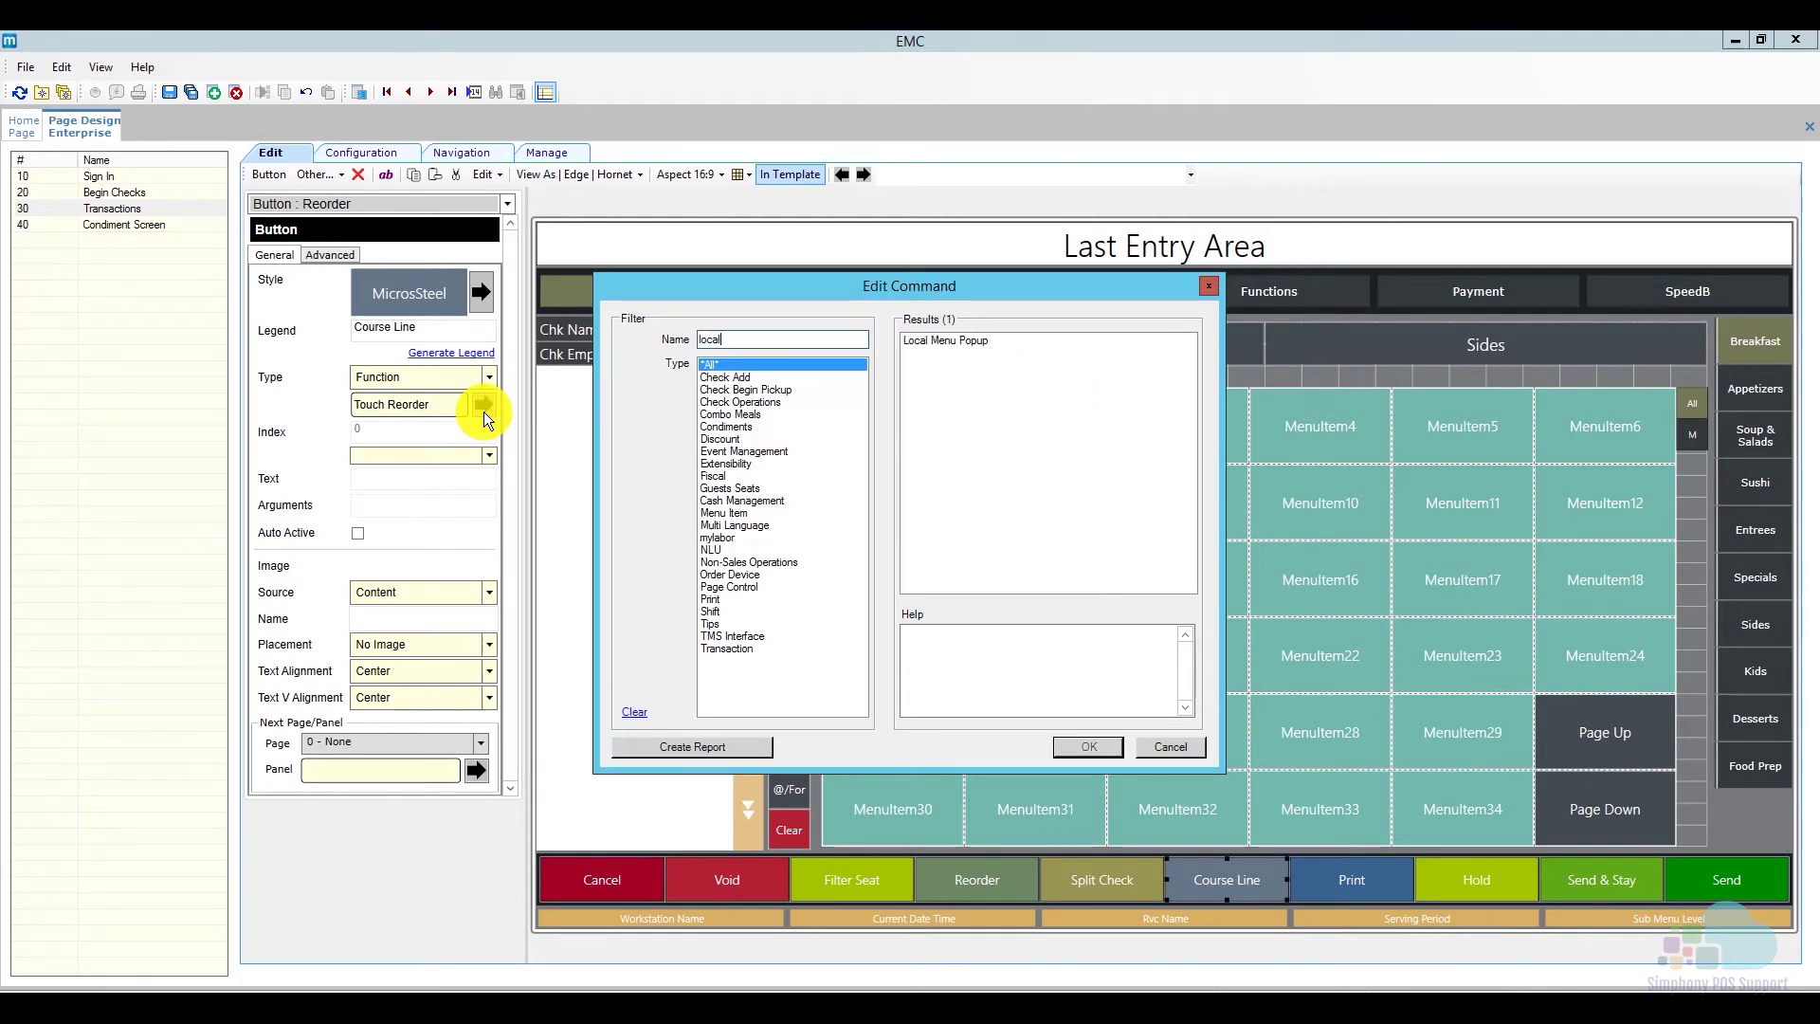
{"action": "left_click", "coordinate": [976, 343]}
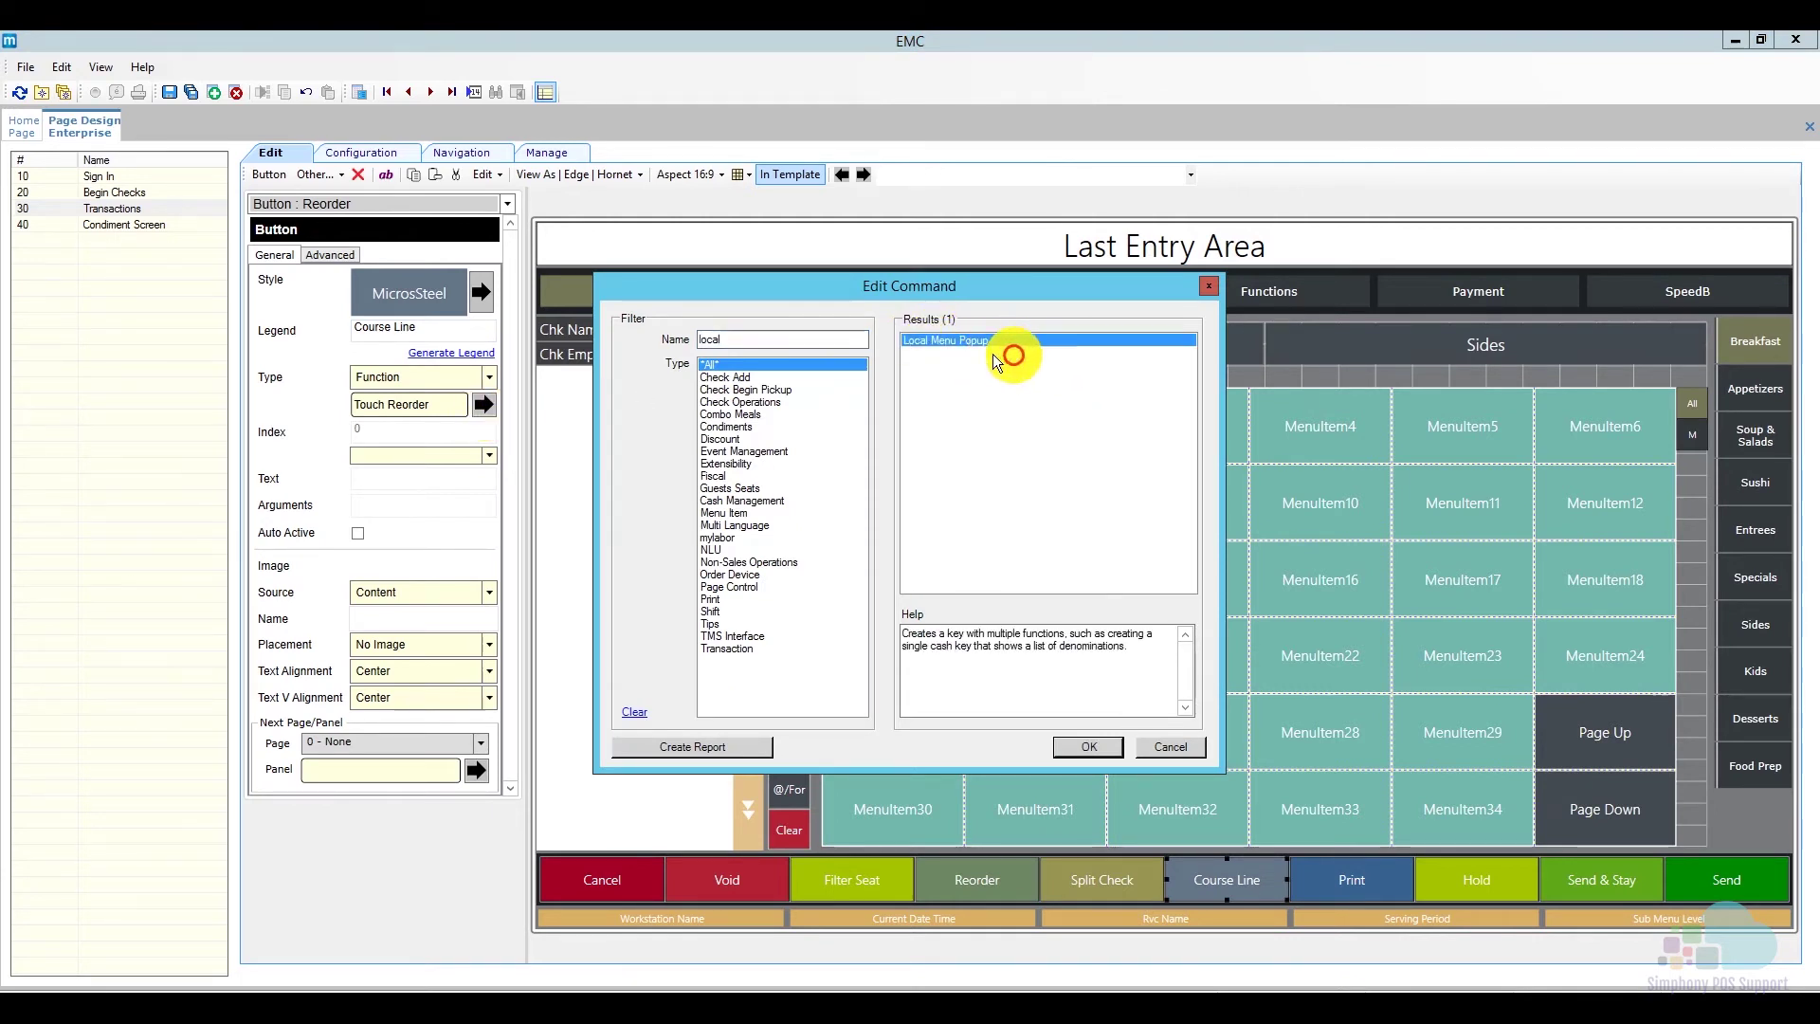
{"action": "left_click", "coordinate": [1086, 744]}
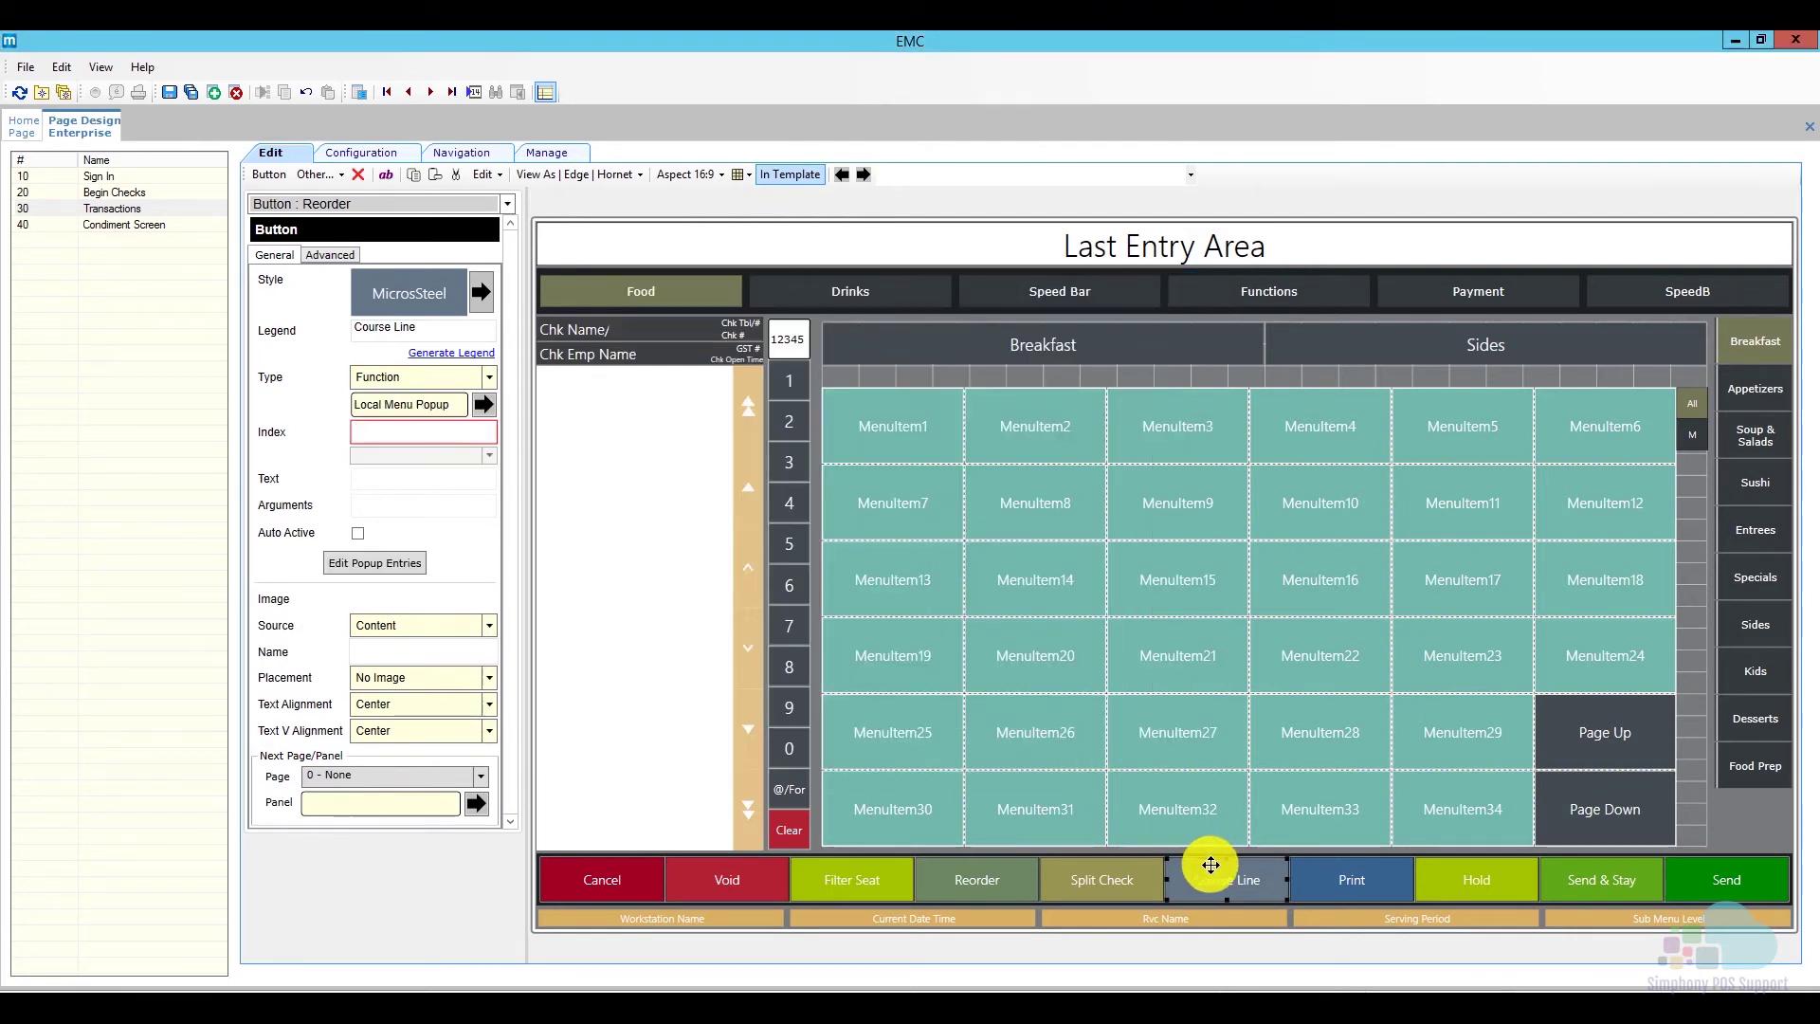
- Add four entries to the Course Line popup
{"action": "left_click", "coordinate": [378, 567]}
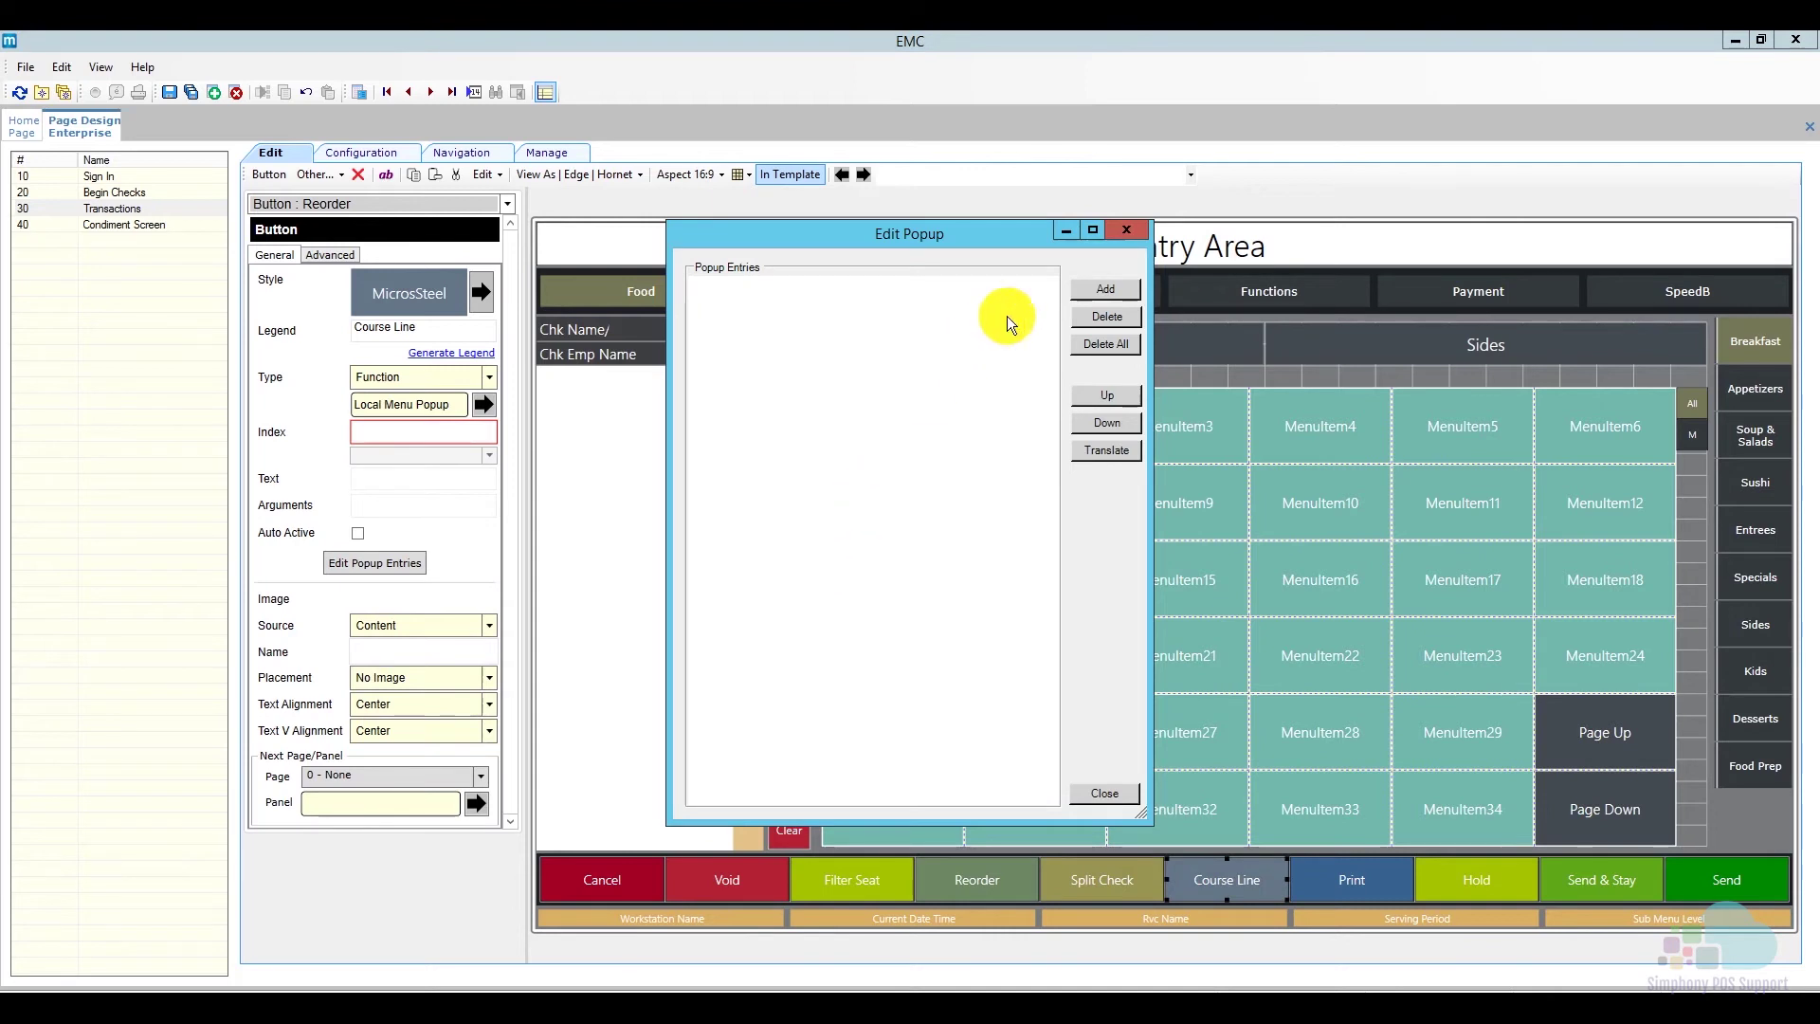
{"action": "left_click", "coordinate": [1100, 286]}
{"action": "left_click", "coordinate": [1100, 286]}
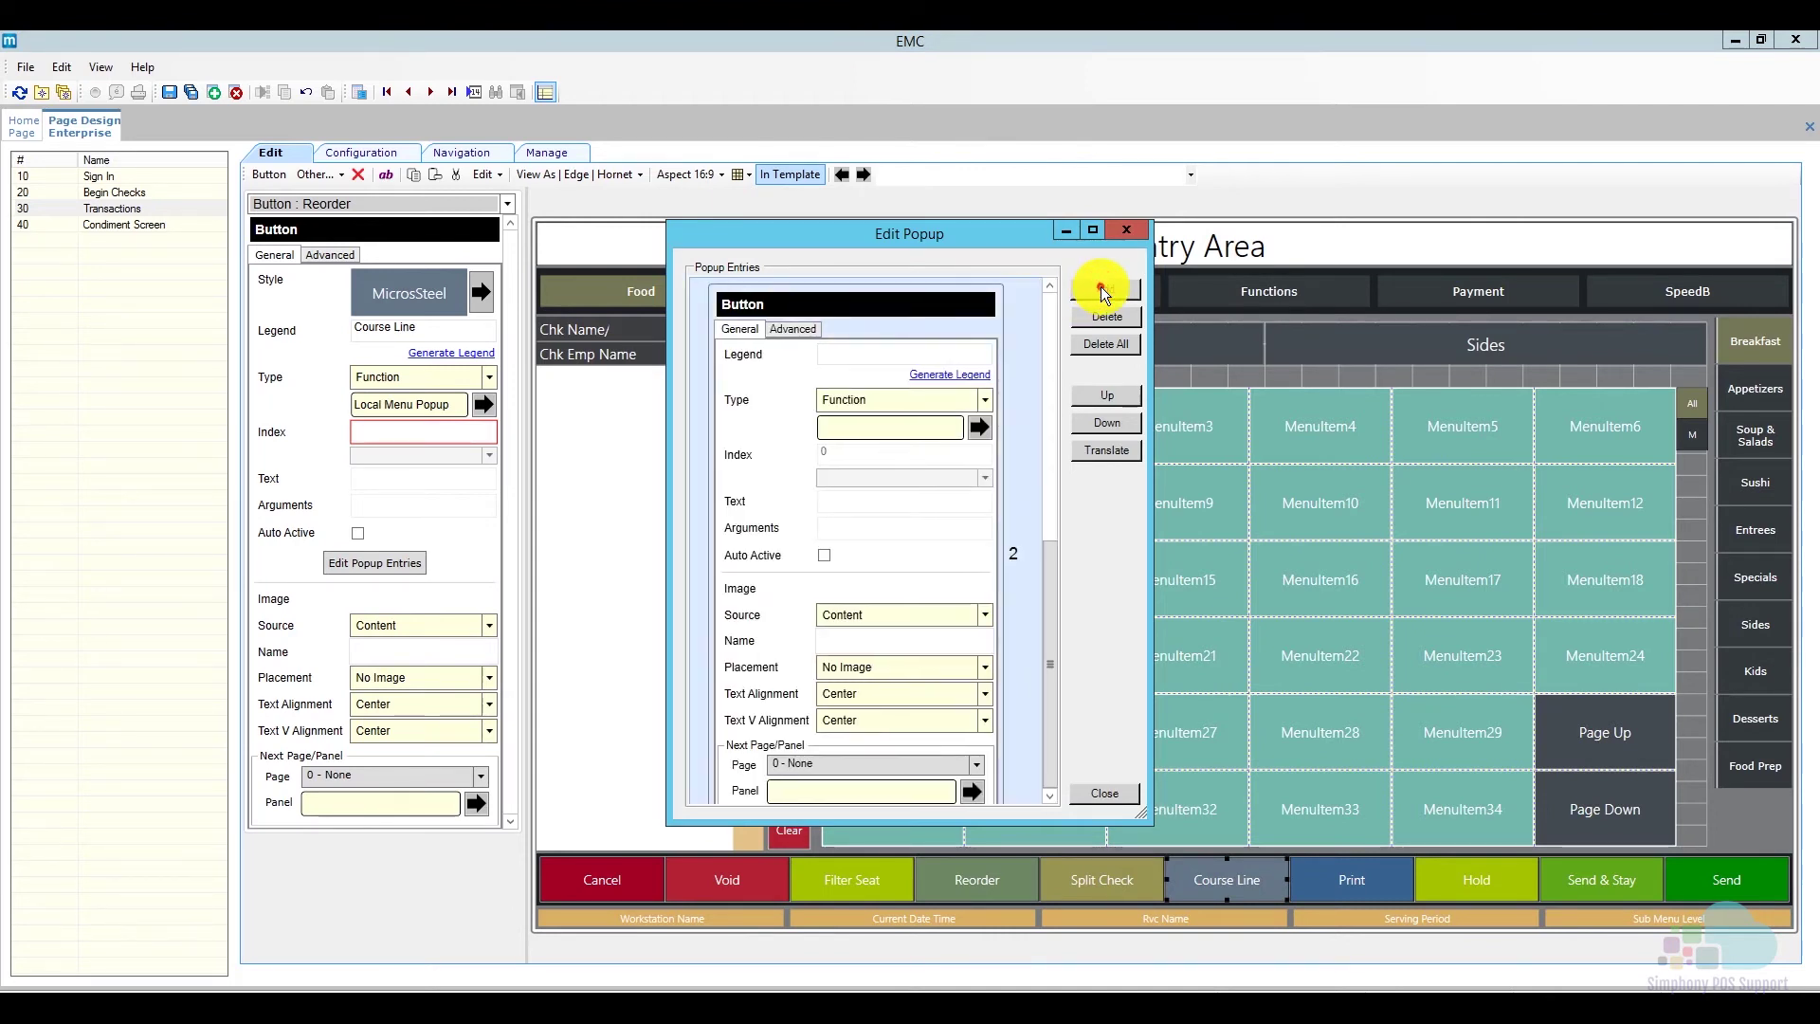
{"action": "left_click", "coordinate": [1100, 286]}
{"action": "left_click", "coordinate": [1100, 286]}
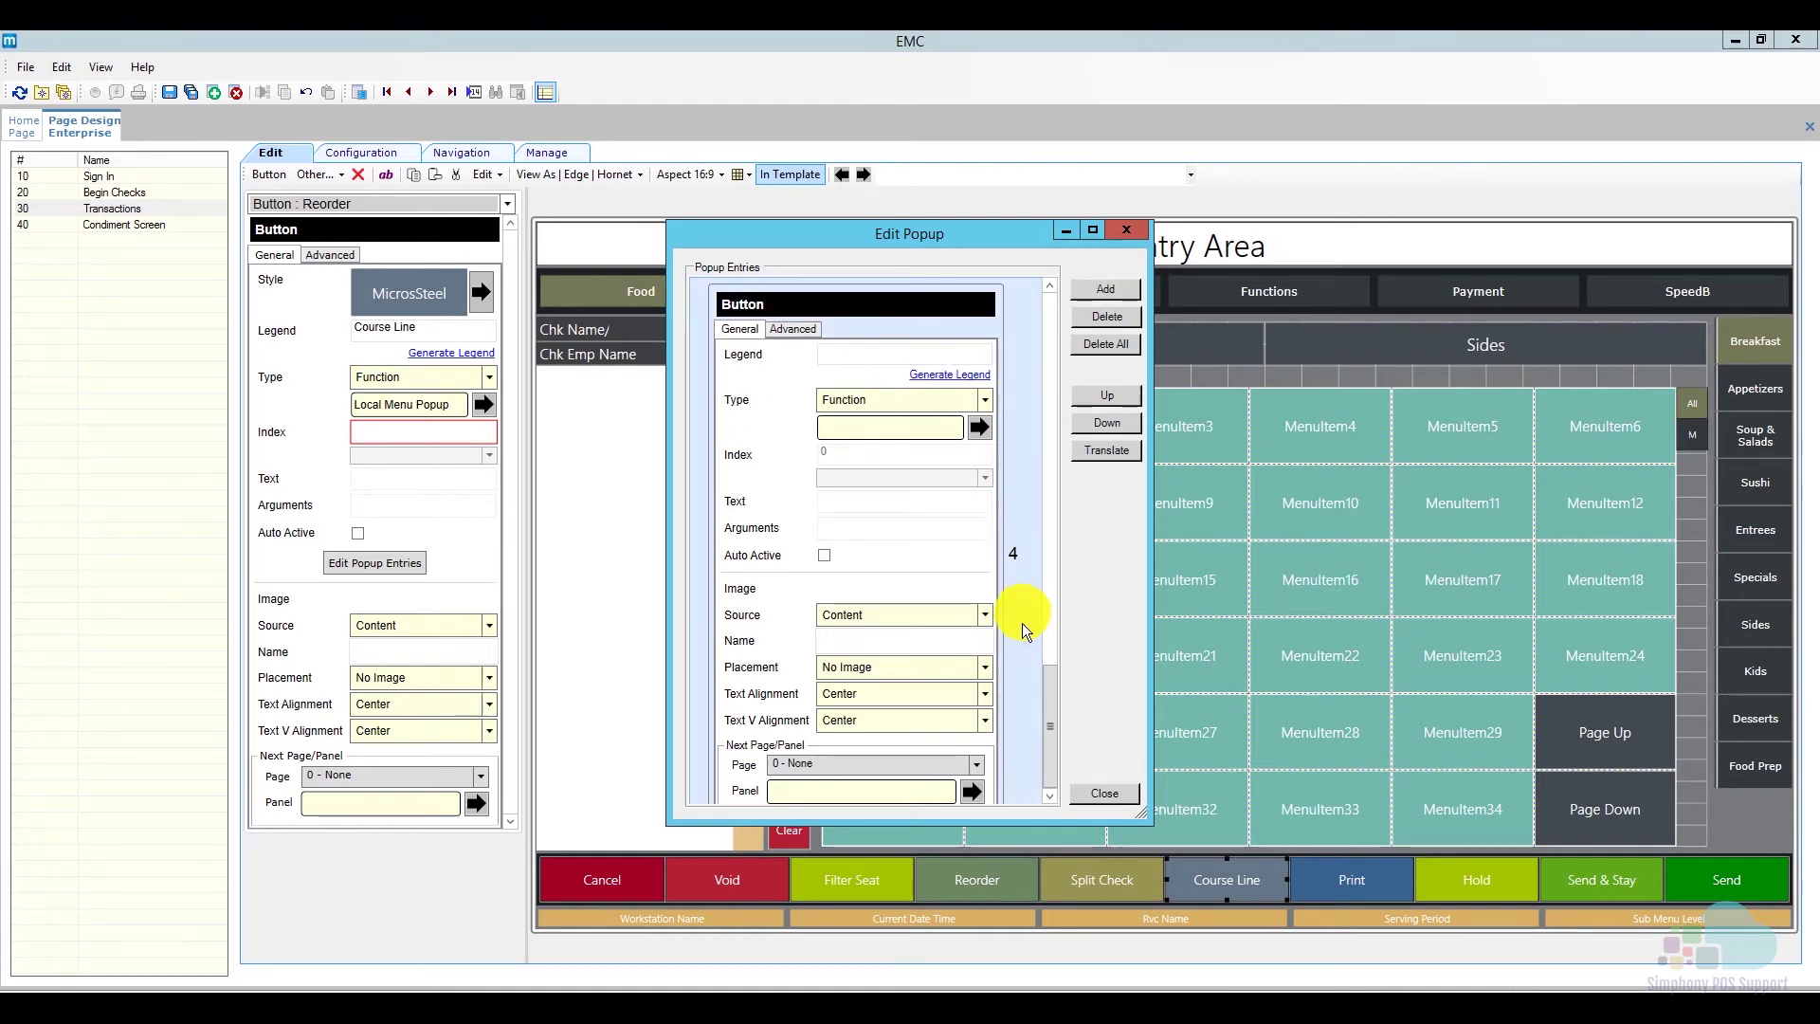
{"action": "left_click_drag", "start_coordinate": [1048, 702], "coordinate": [1052, 351]}
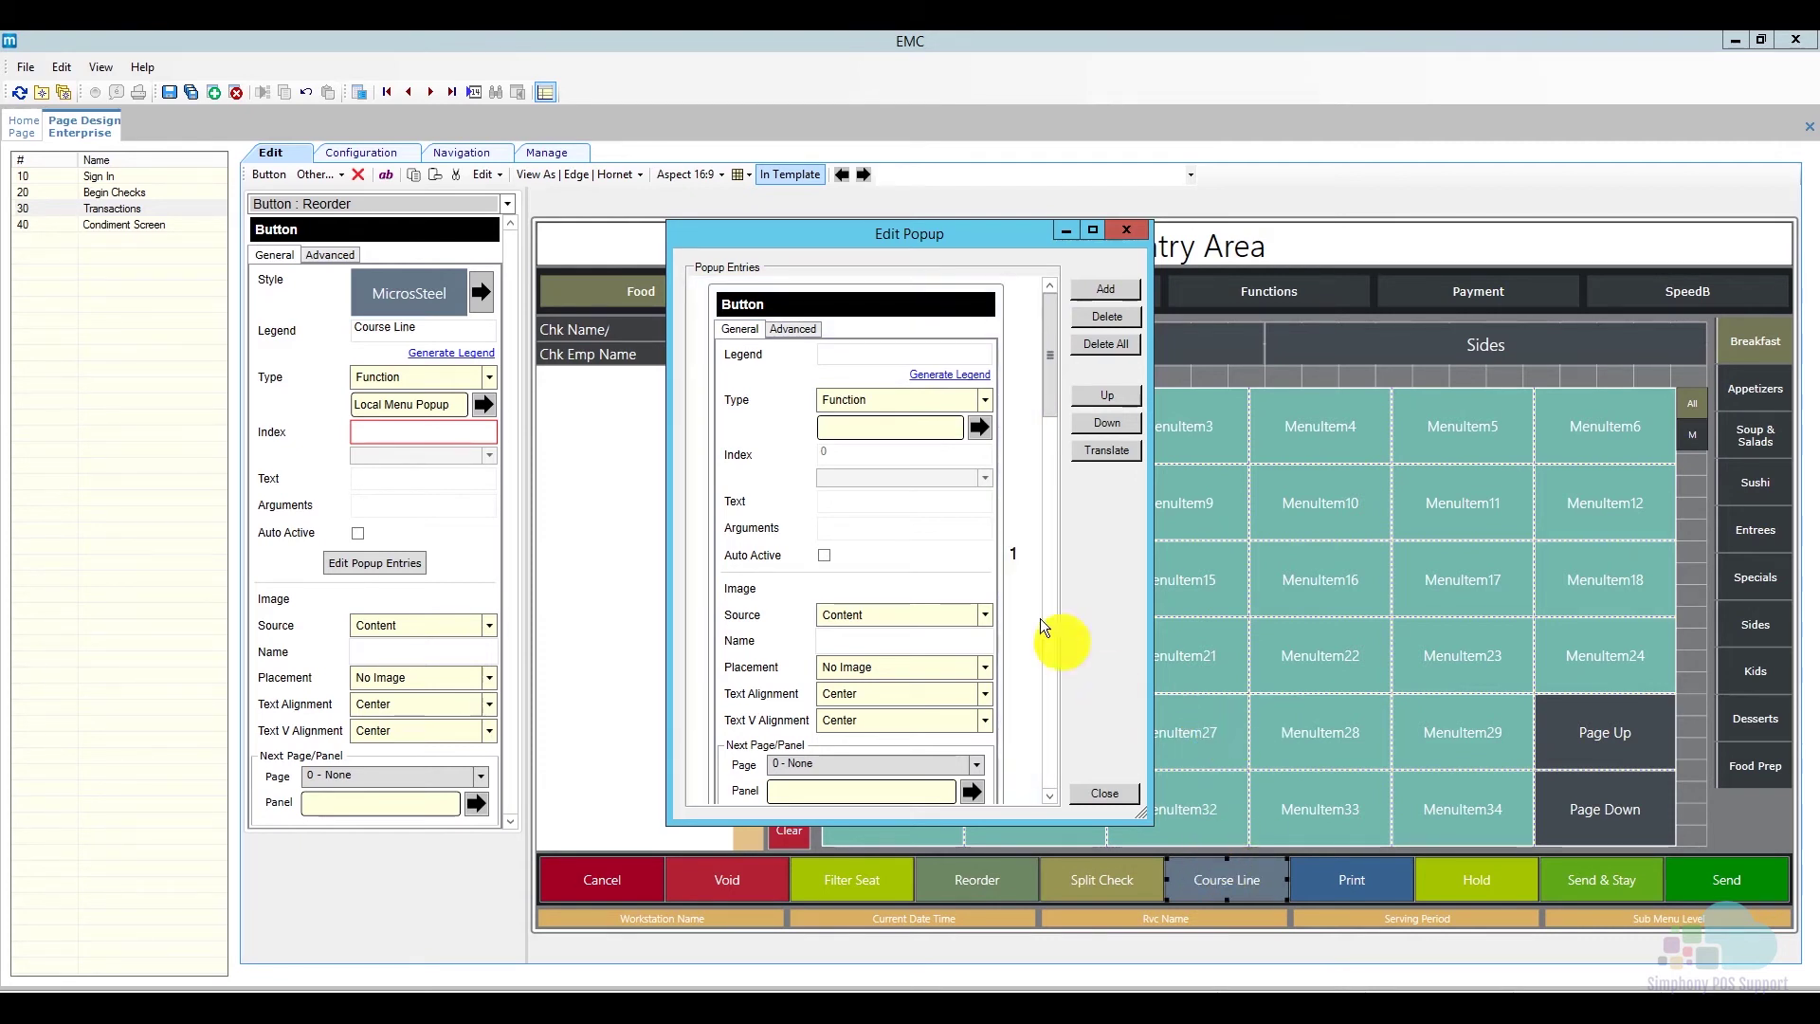
- Make popup entry 1 menu item 501, the entree course, with a generated legend
{"action": "left_click", "coordinate": [985, 401]}
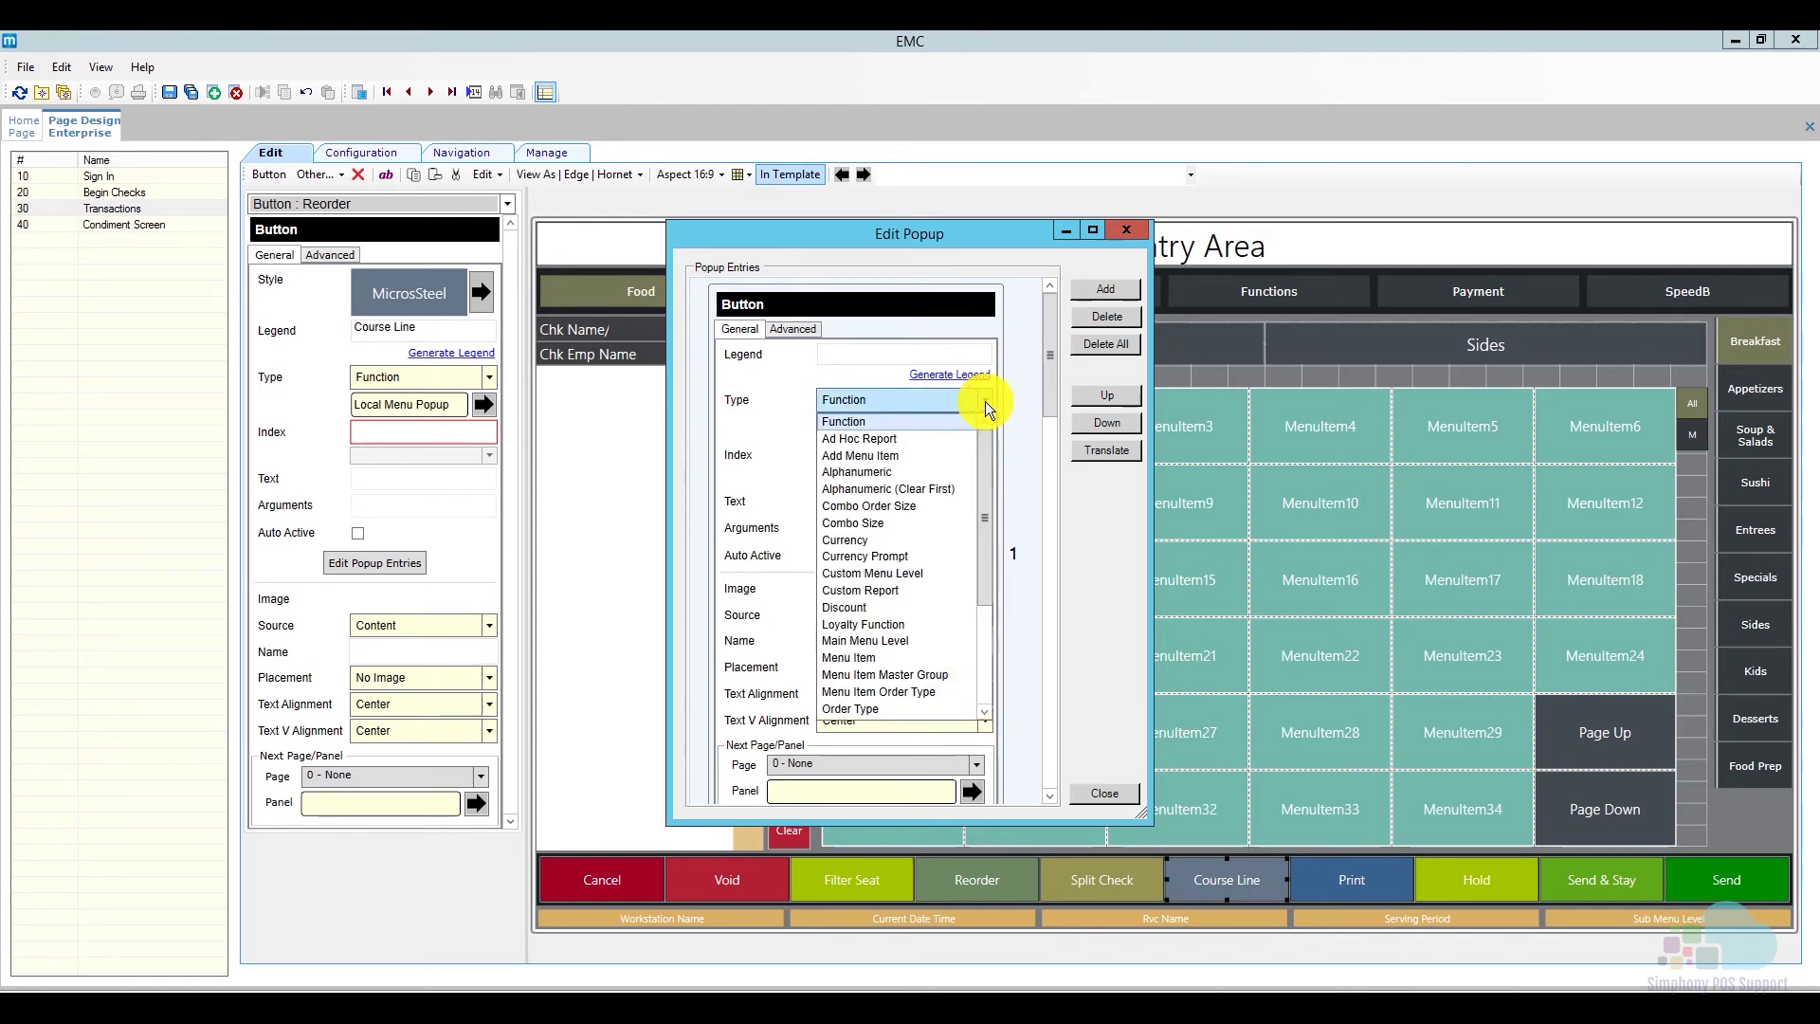
{"action": "left_click", "coordinate": [915, 654]}
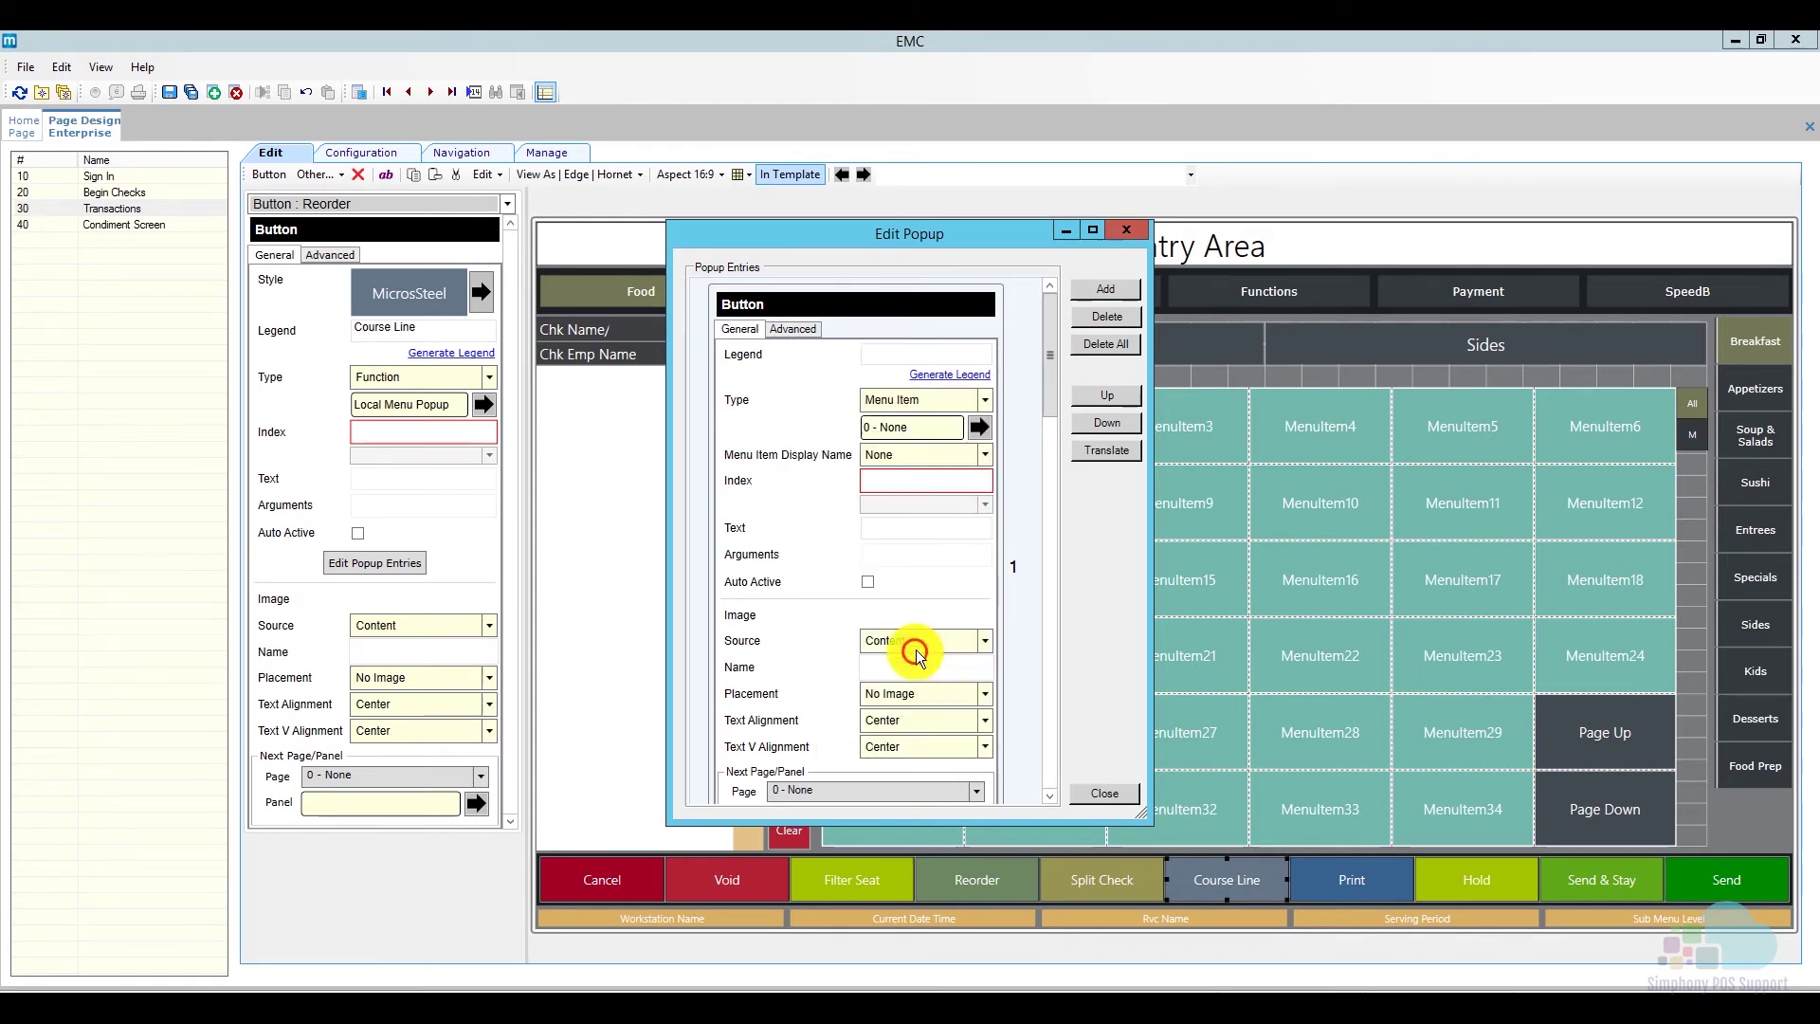
{"action": "left_click", "coordinate": [980, 428]}
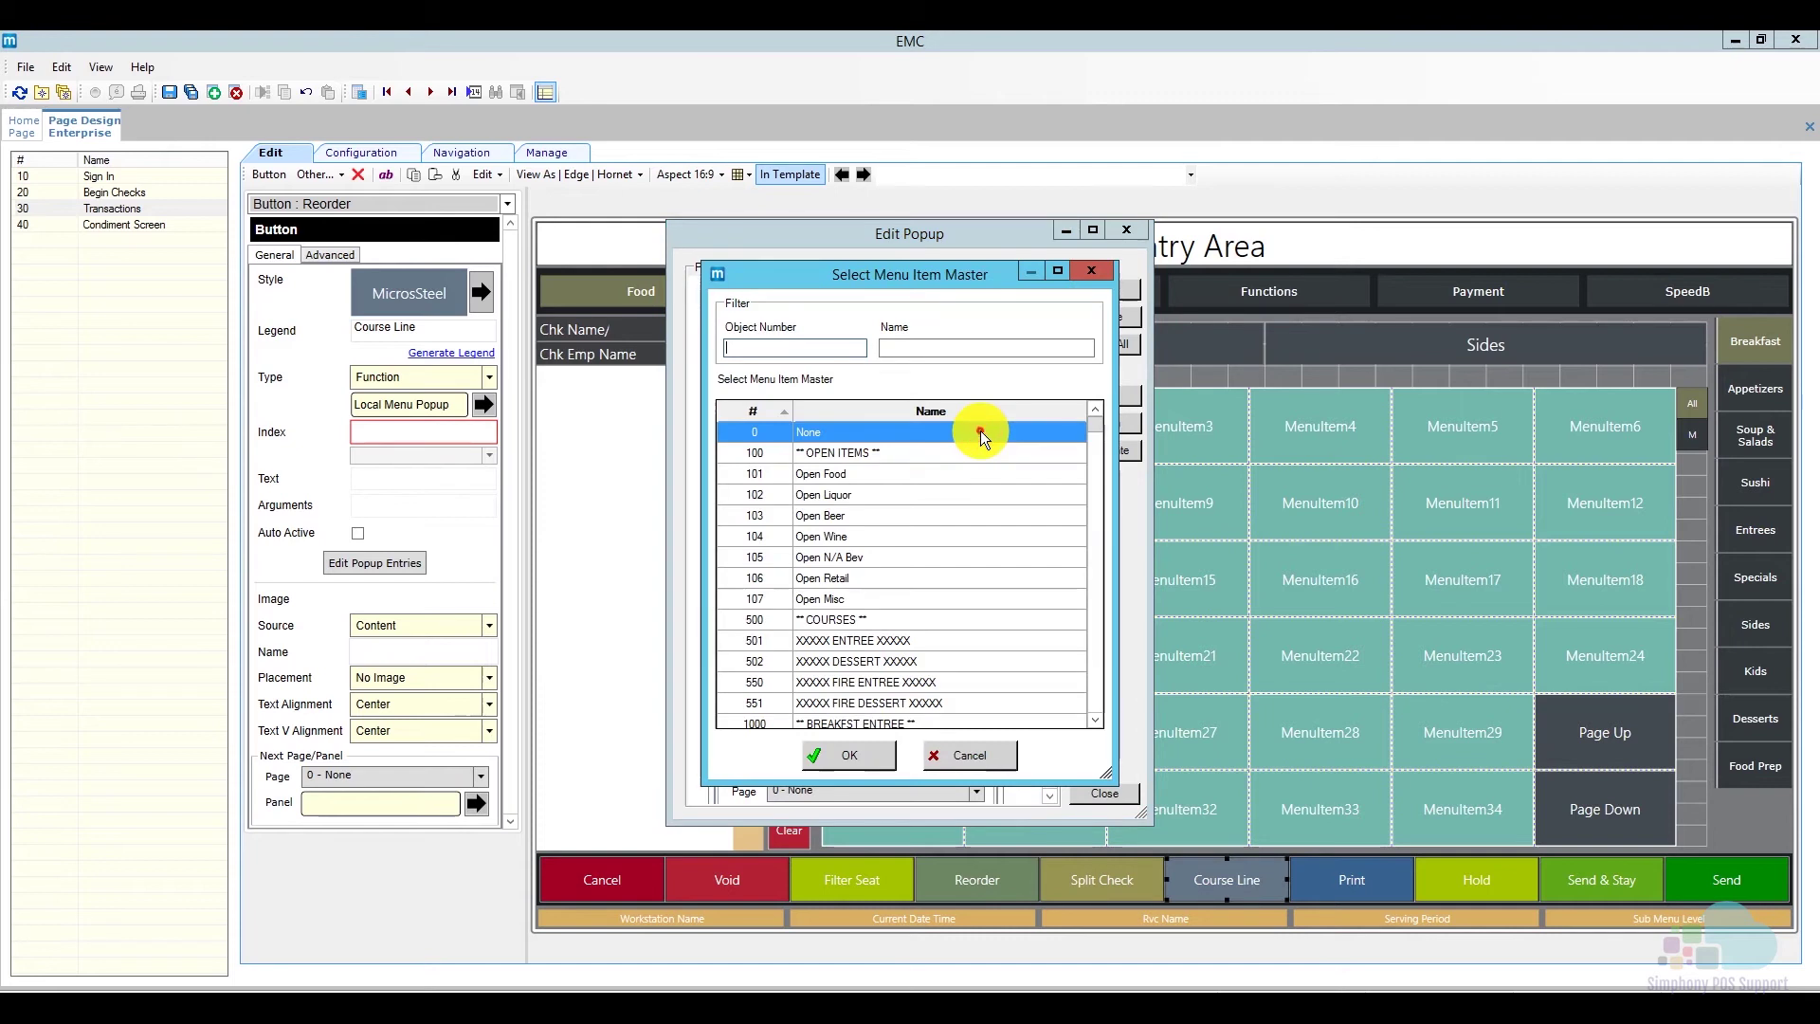
{"action": "left_click", "coordinate": [914, 642]}
{"action": "left_click", "coordinate": [858, 750]}
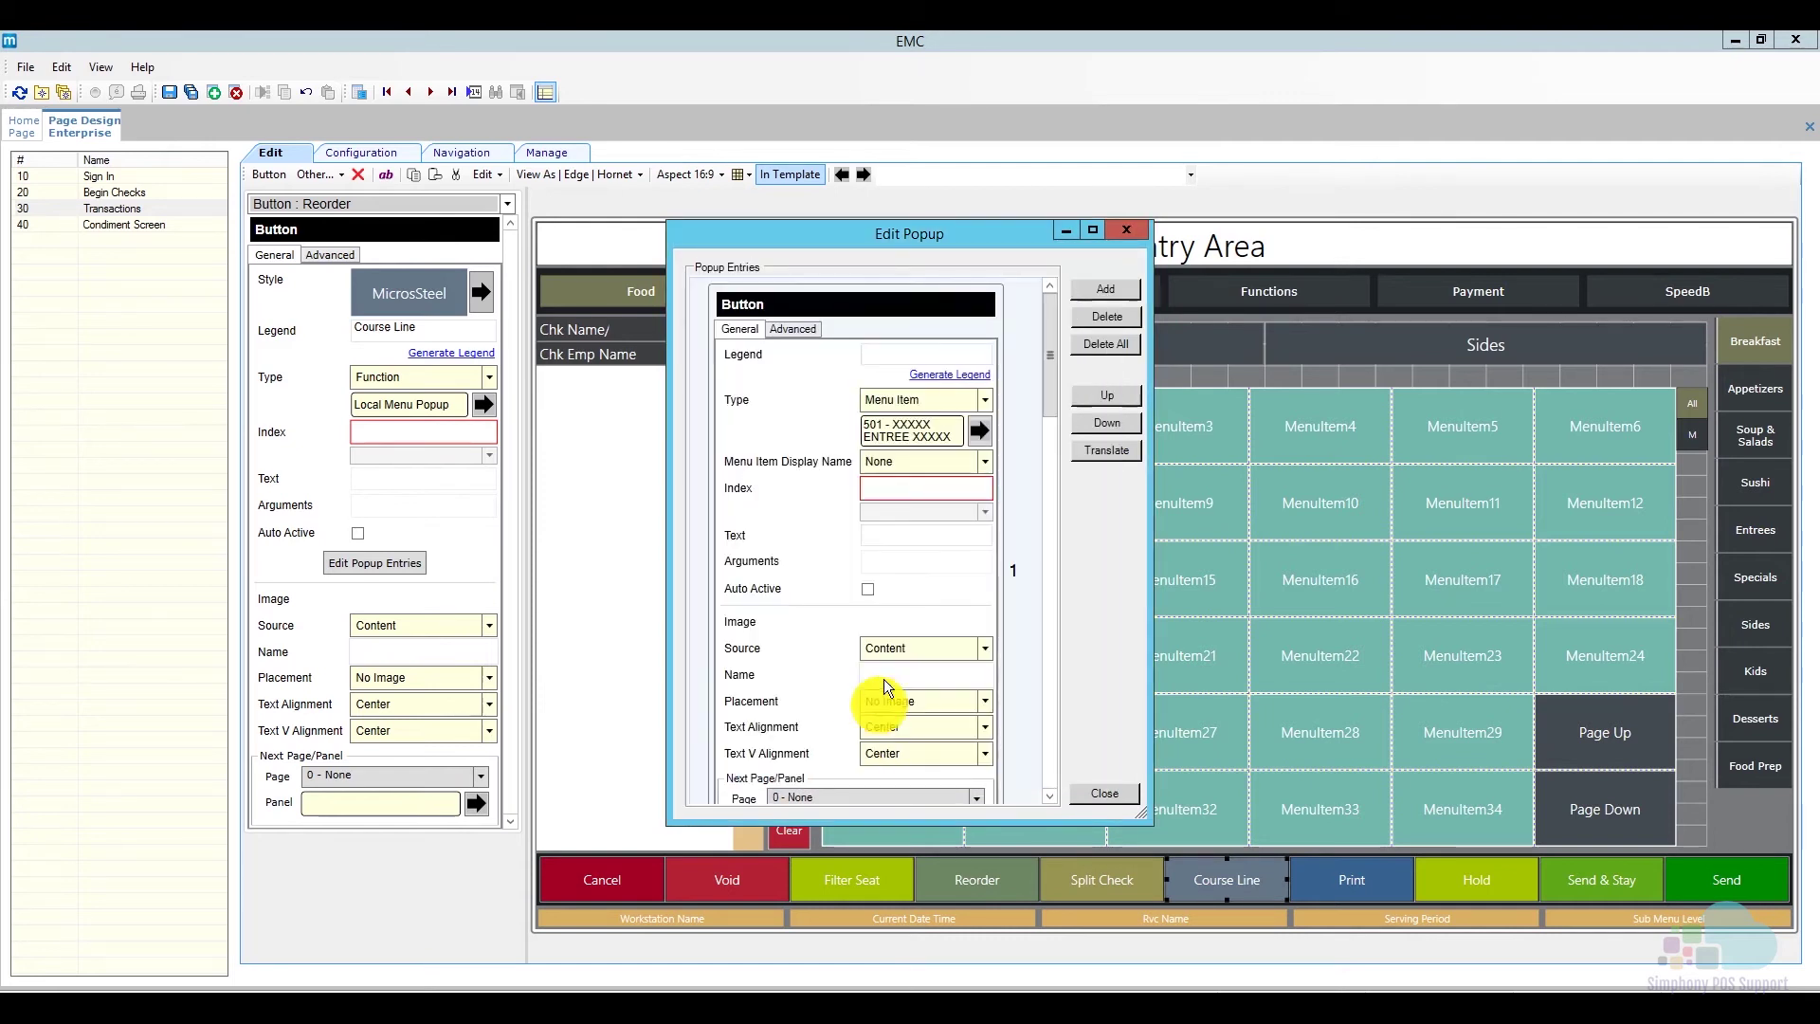
{"action": "left_click", "coordinate": [957, 377]}
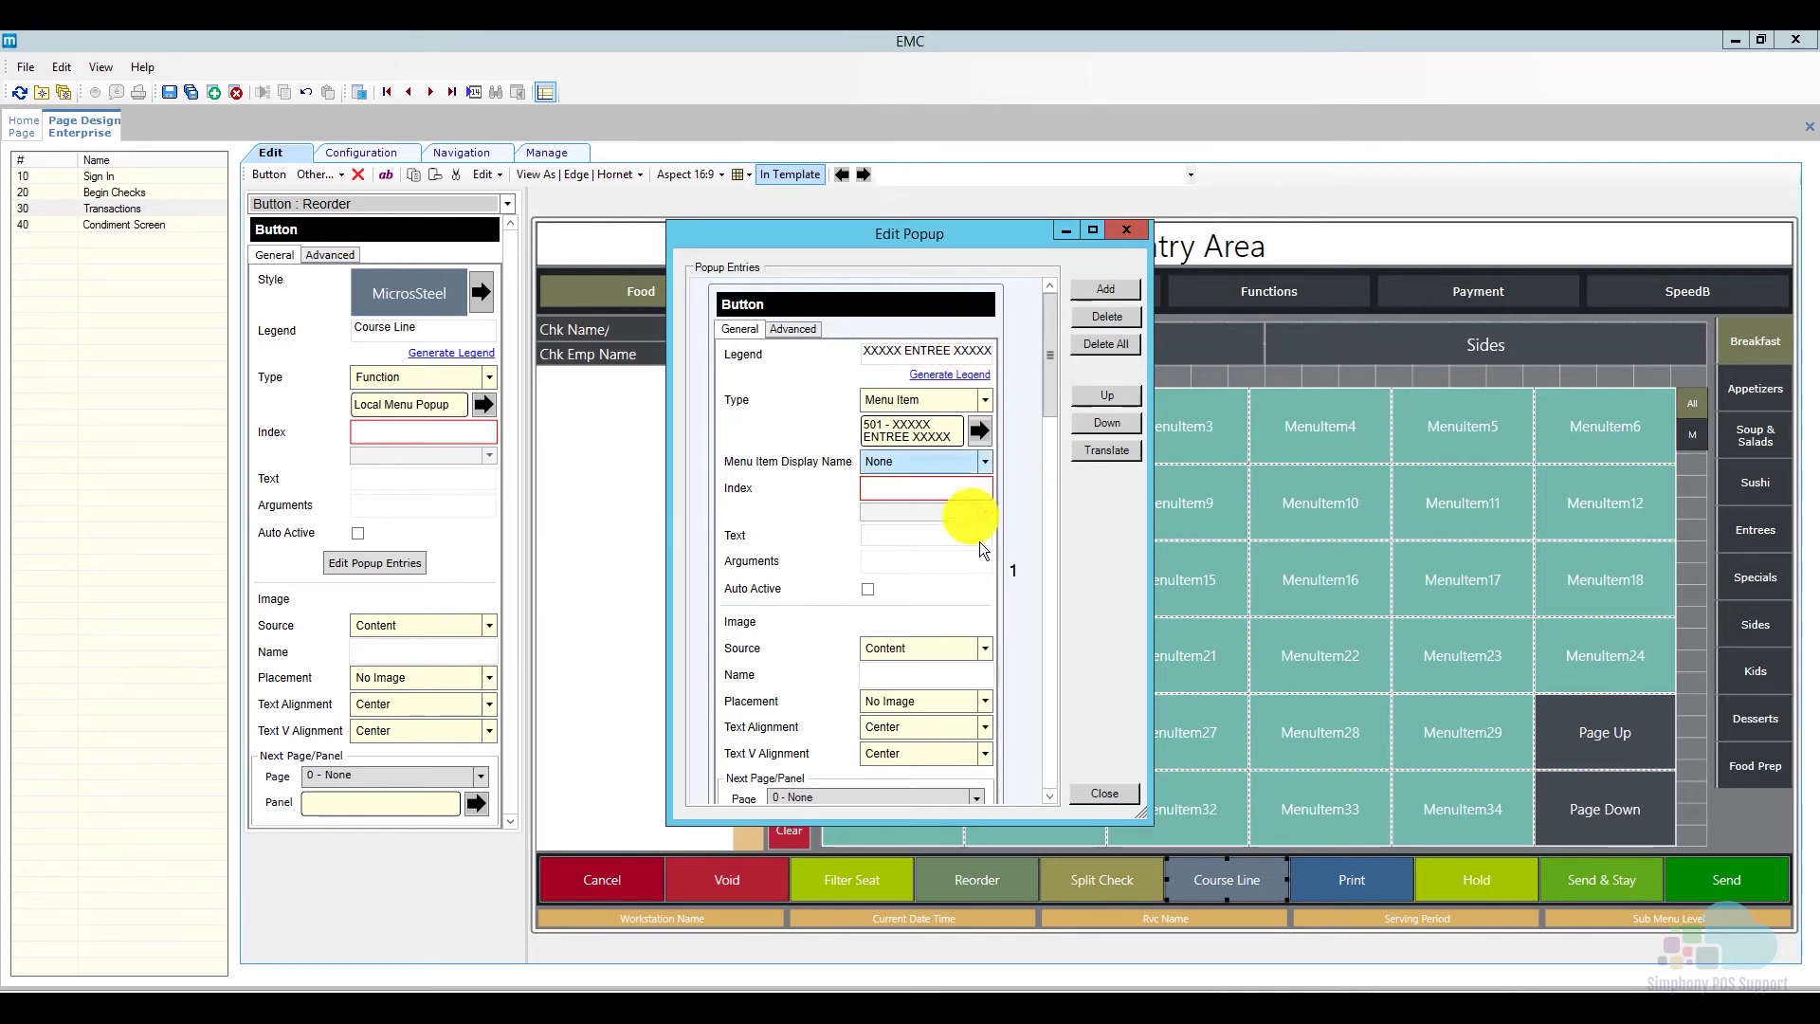
- Make popup entry 2 menu item 502, the dessert course, with a generated legend
{"action": "left_click", "coordinate": [1049, 796]}
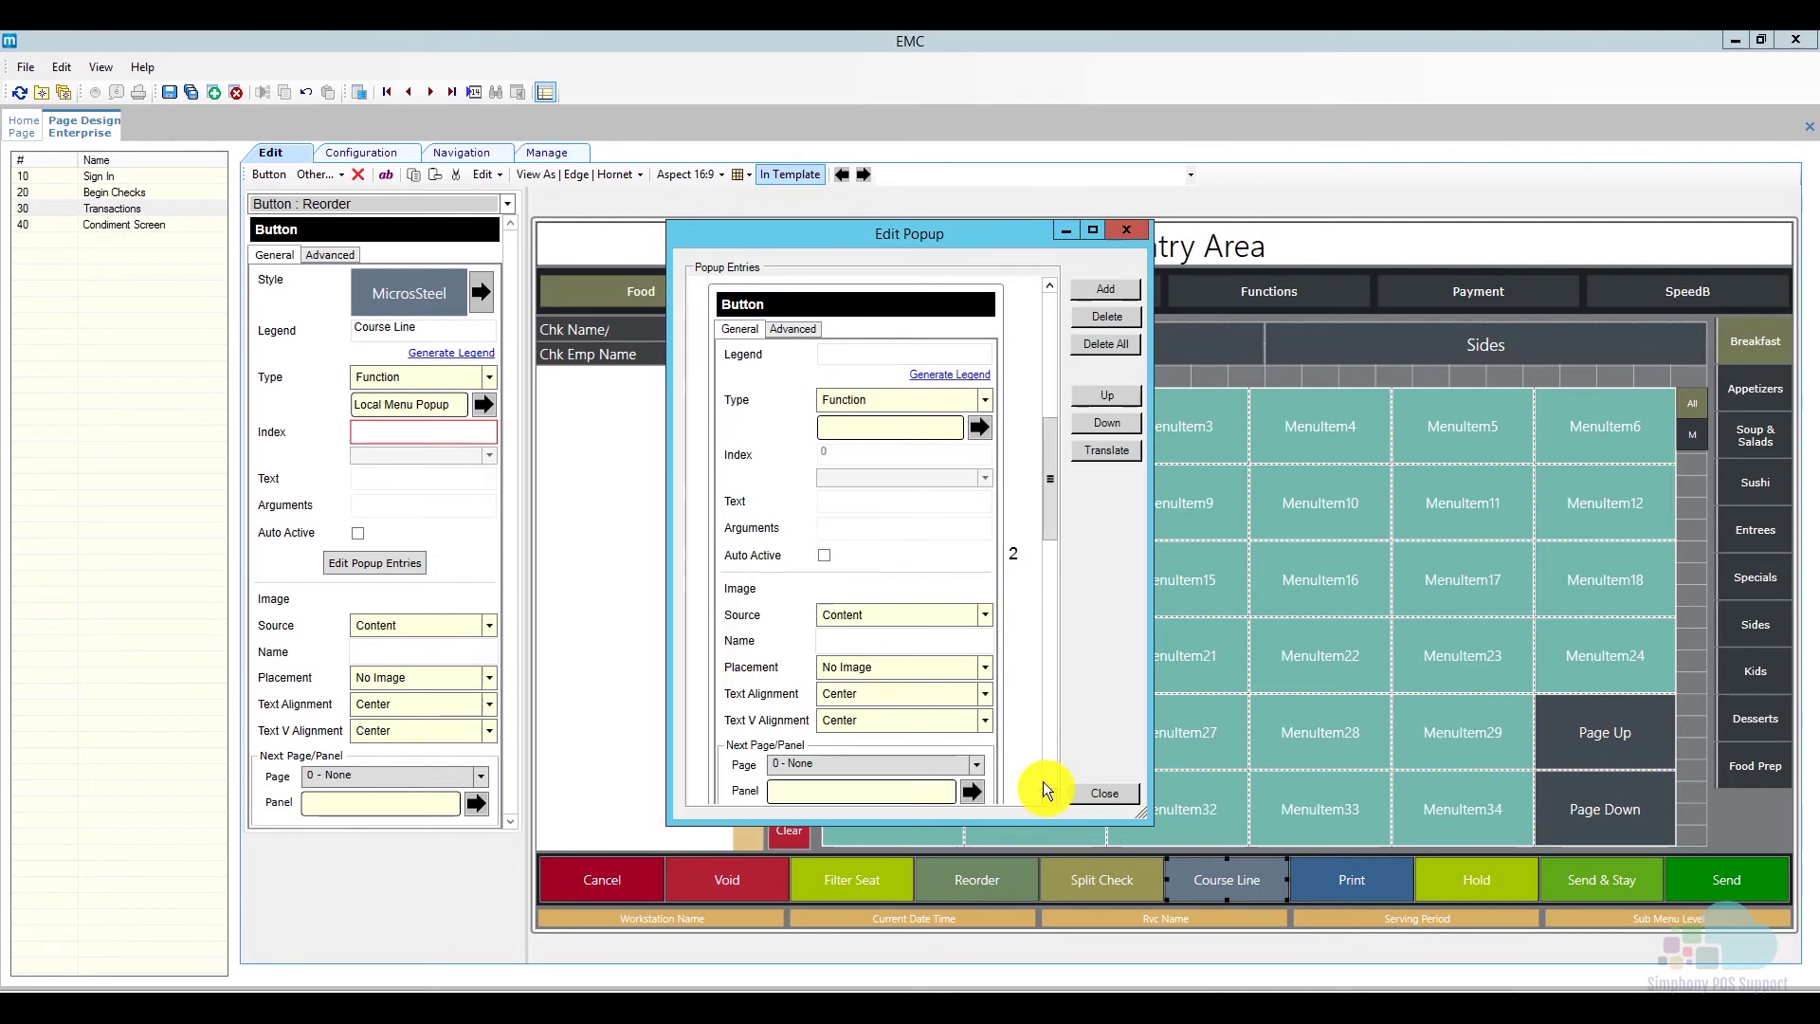
{"action": "left_click", "coordinate": [984, 402]}
{"action": "left_click", "coordinate": [938, 612]}
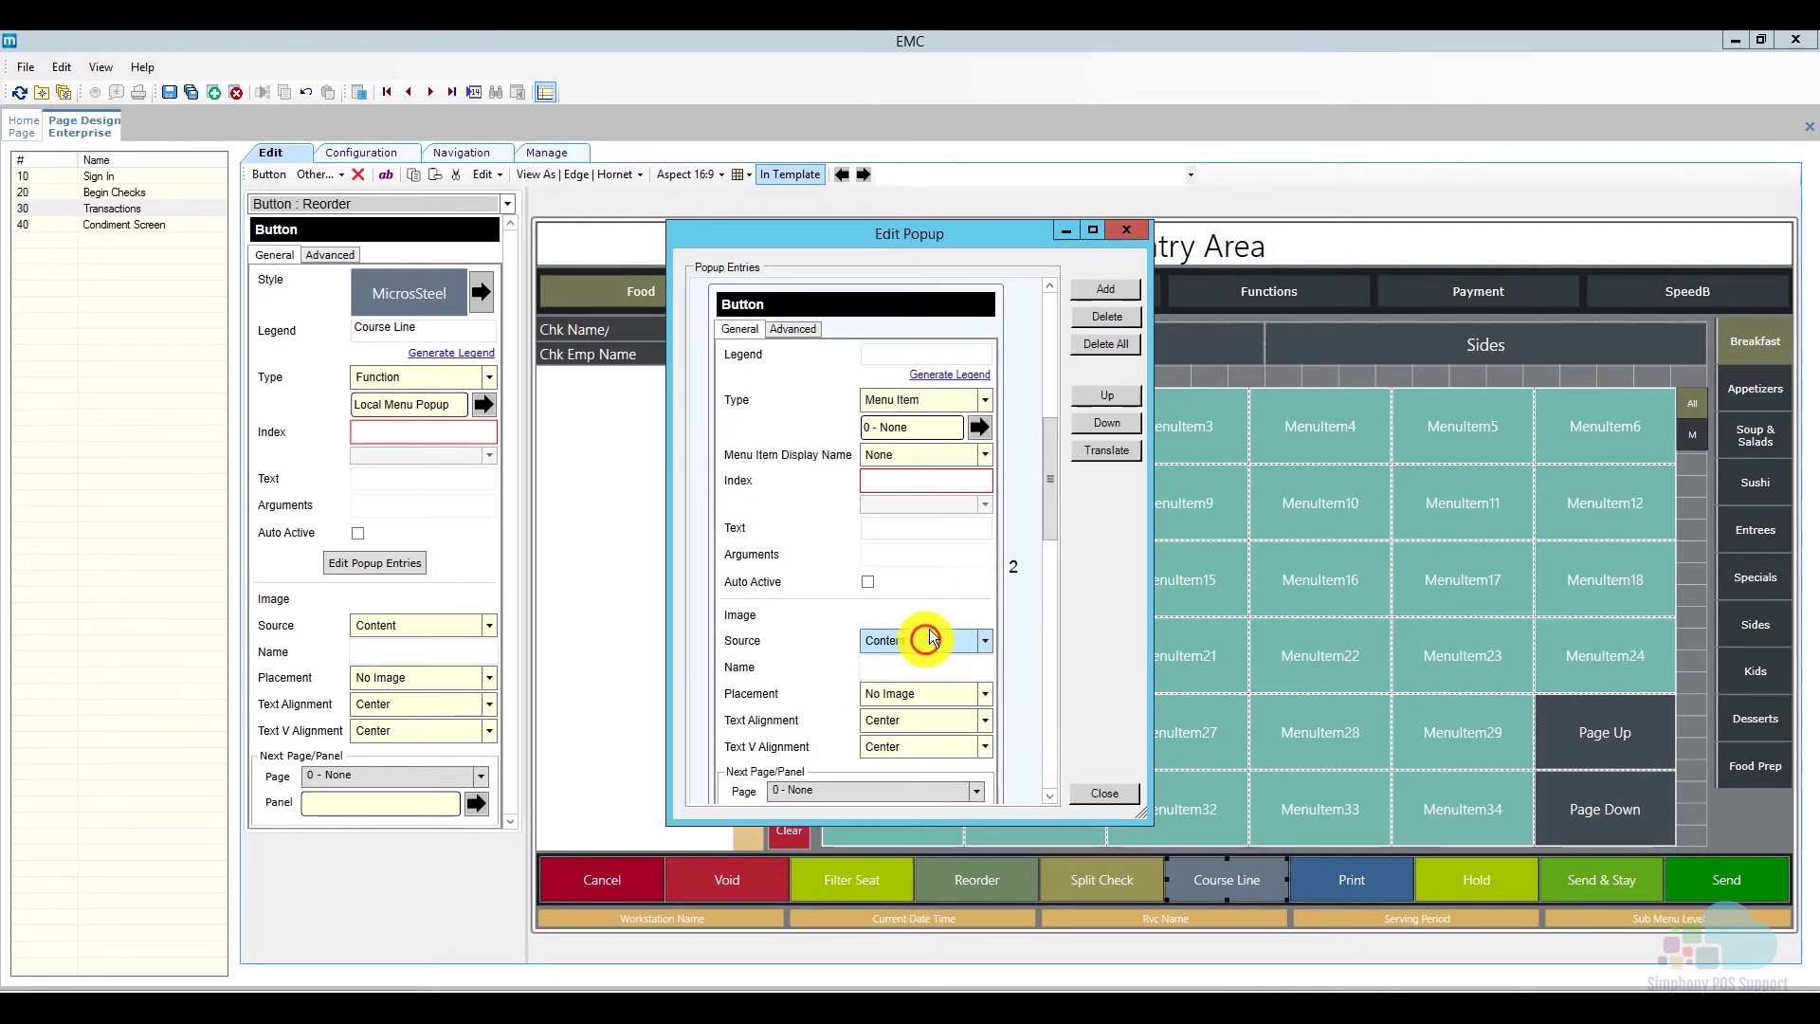
{"action": "left_click", "coordinate": [979, 430]}
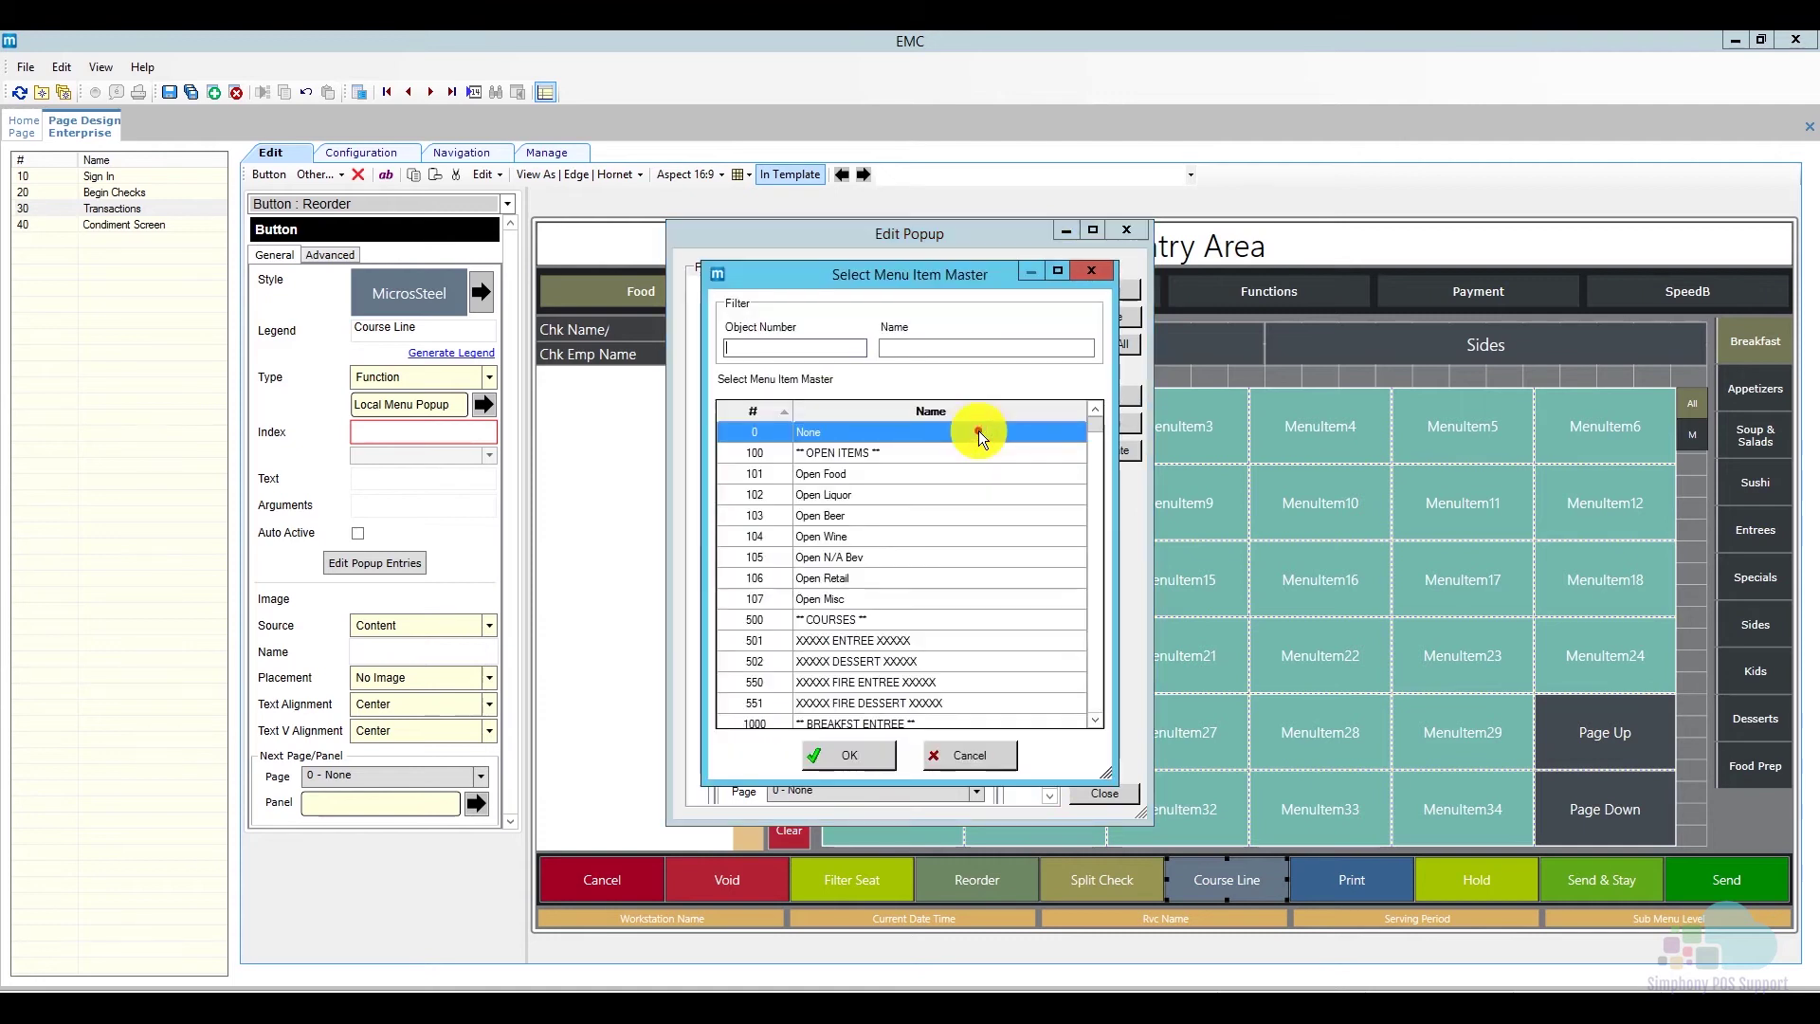
{"action": "left_click", "coordinate": [927, 664]}
{"action": "left_click", "coordinate": [862, 760]}
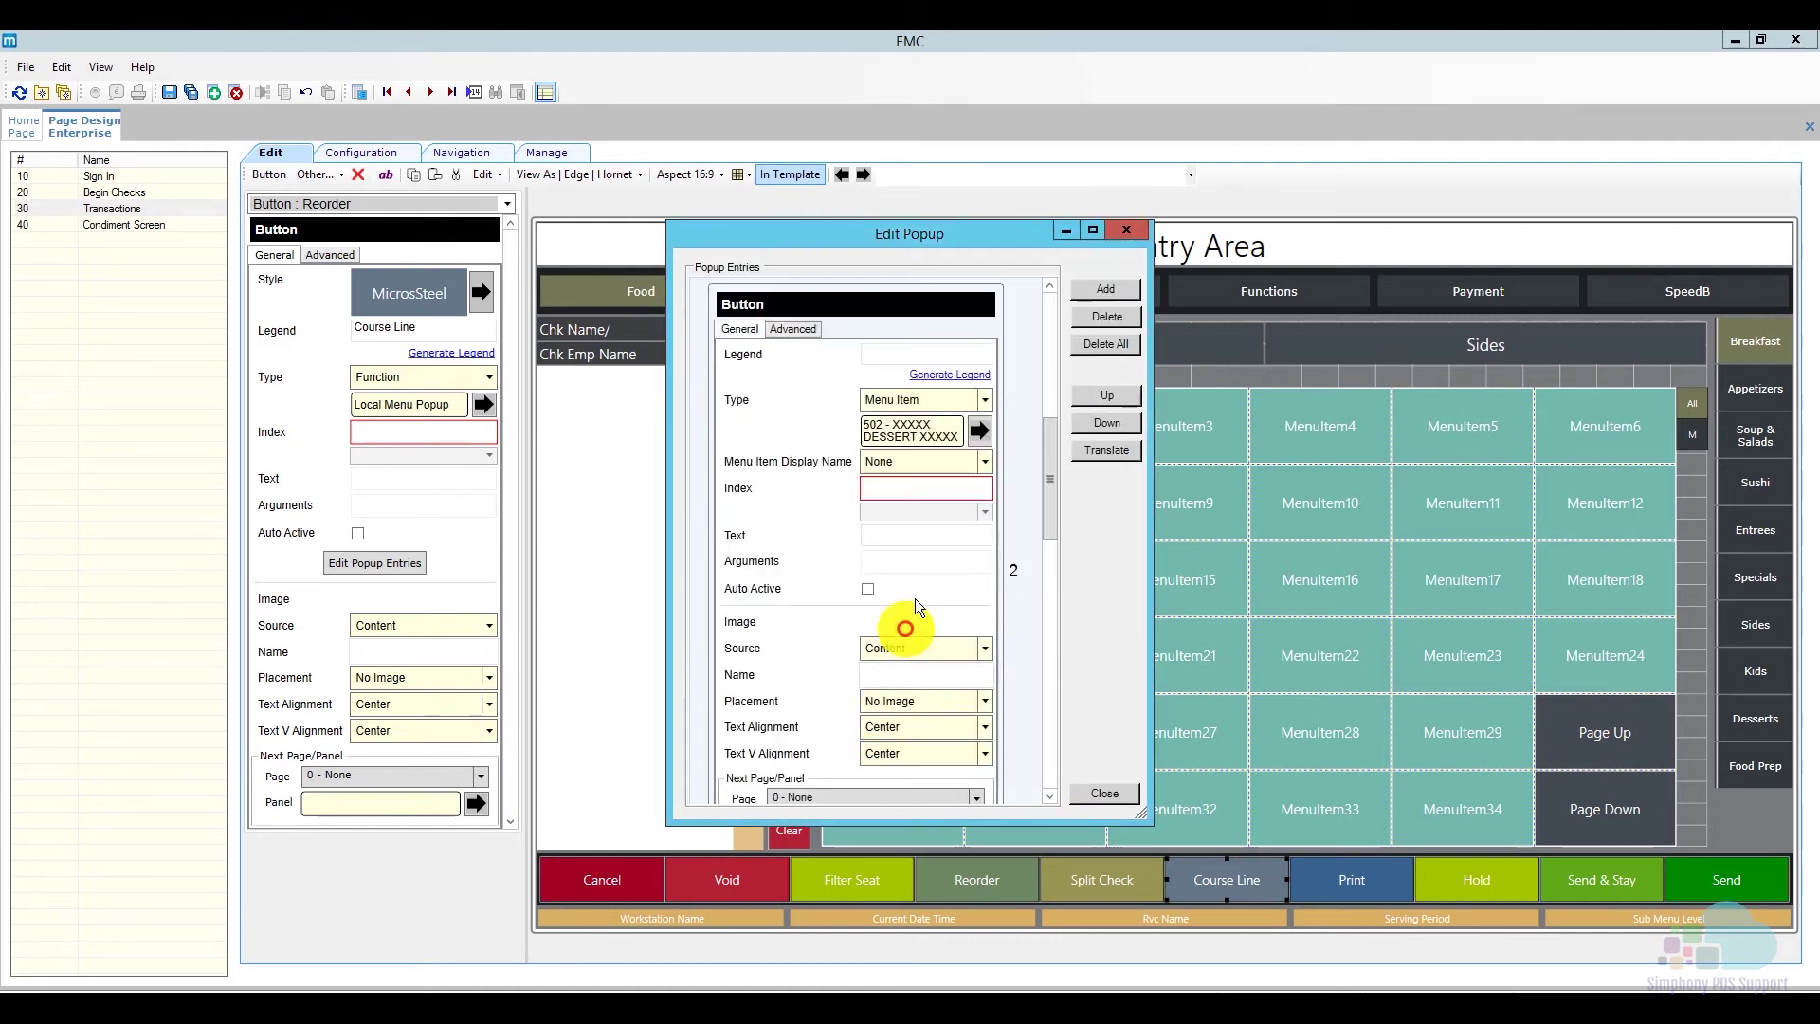
{"action": "left_click", "coordinate": [938, 376]}
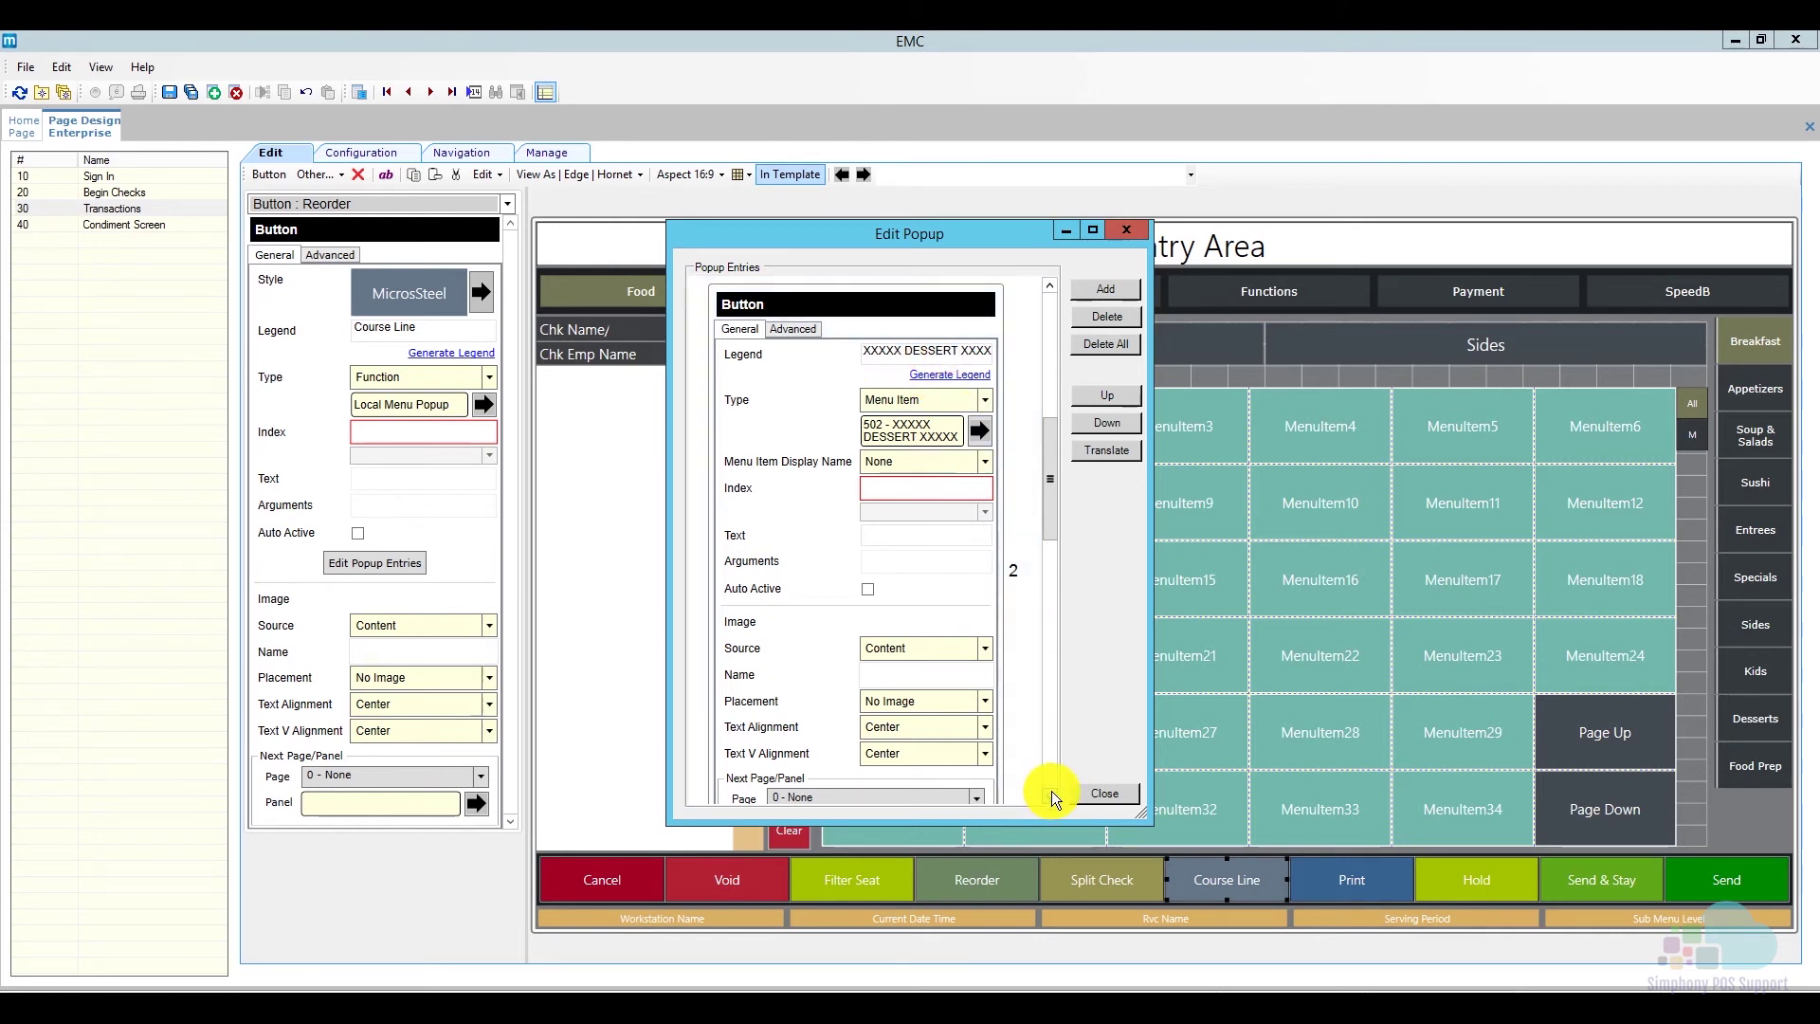
- Make popup entry 3 menu item 550, FIRE ENTREE
{"action": "scroll", "coordinate": [1042, 800], "scroll_direction": "down", "scroll_amount": 3}
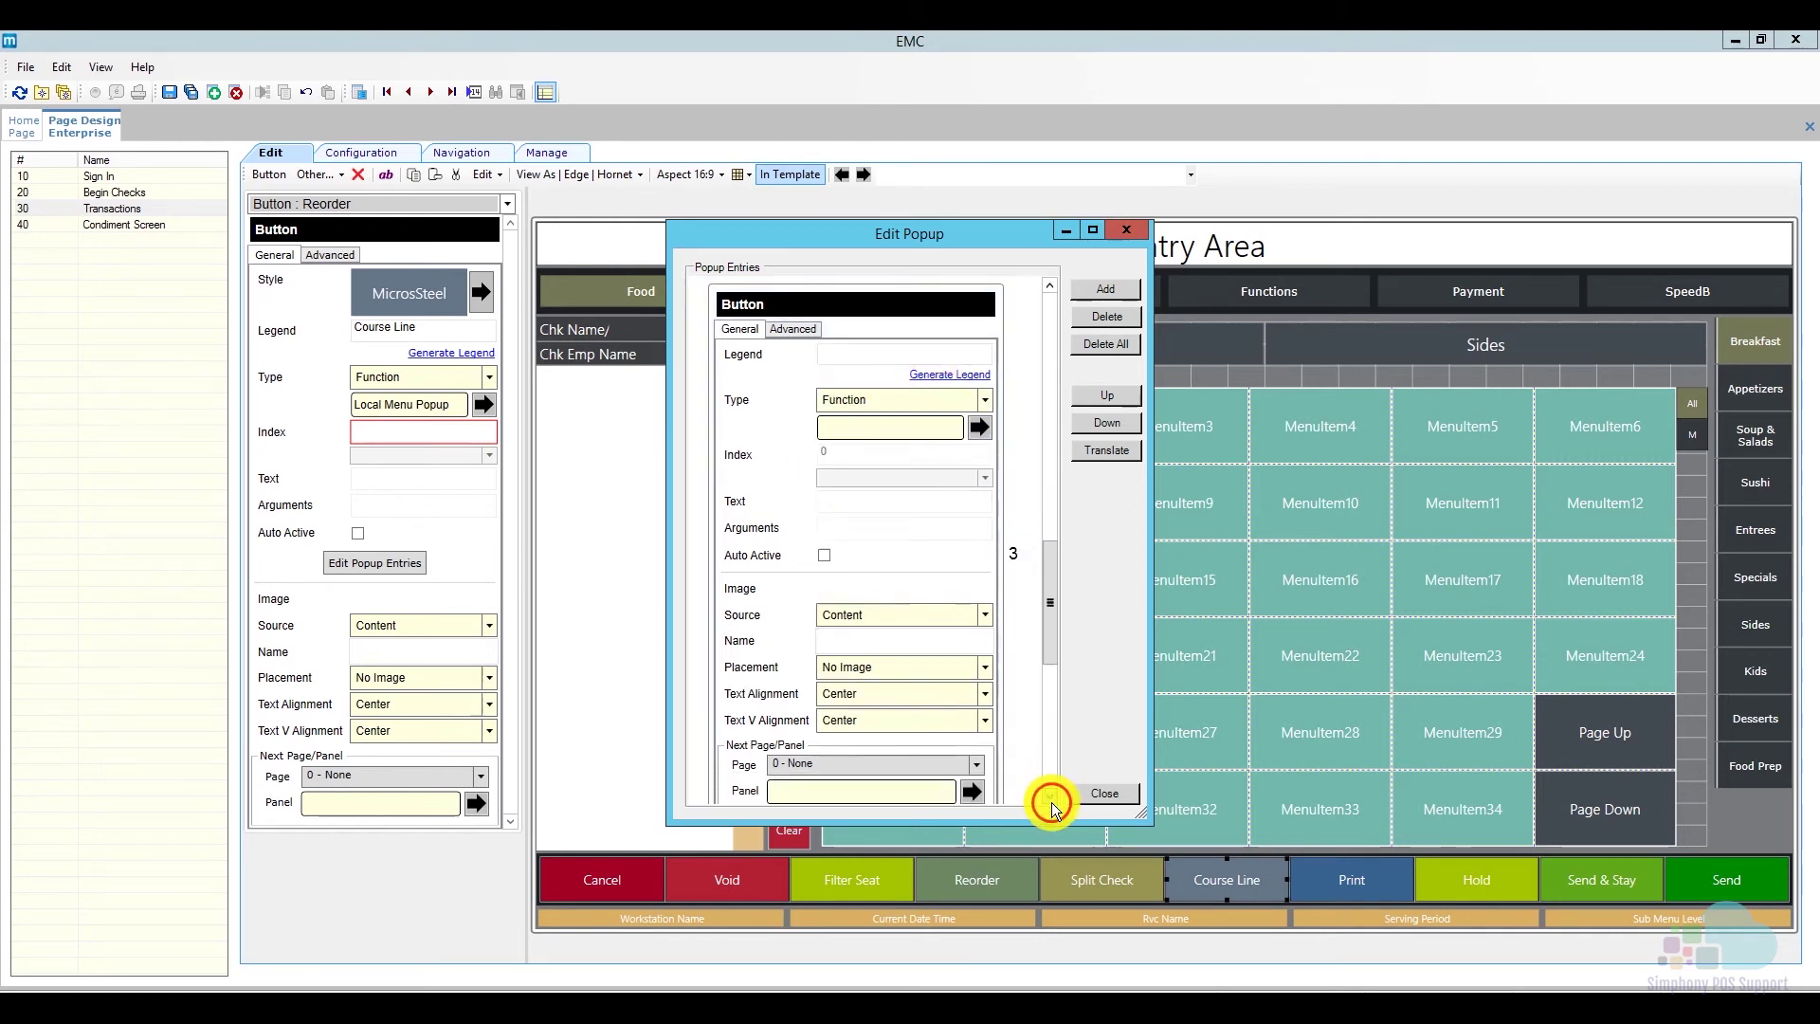
{"action": "left_click", "coordinate": [986, 397]}
{"action": "left_click", "coordinate": [933, 661]}
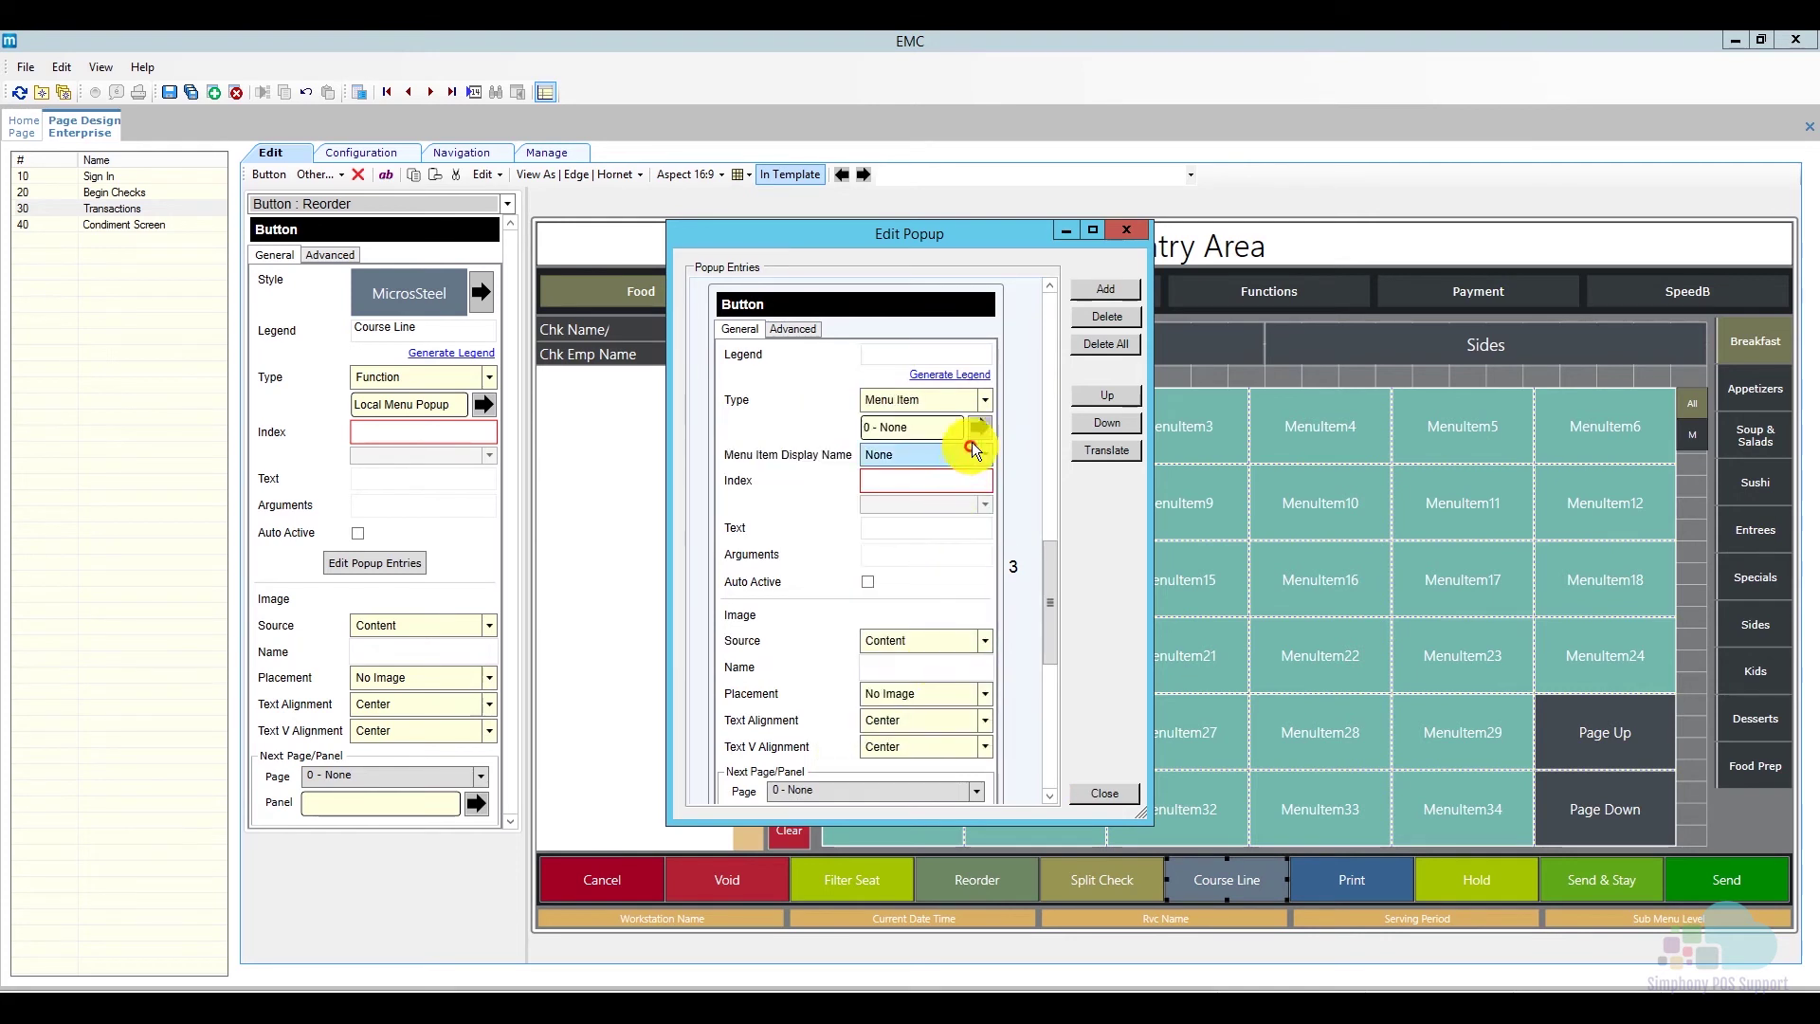
{"action": "left_click", "coordinate": [976, 442]}
{"action": "double_click", "coordinate": [929, 686]}
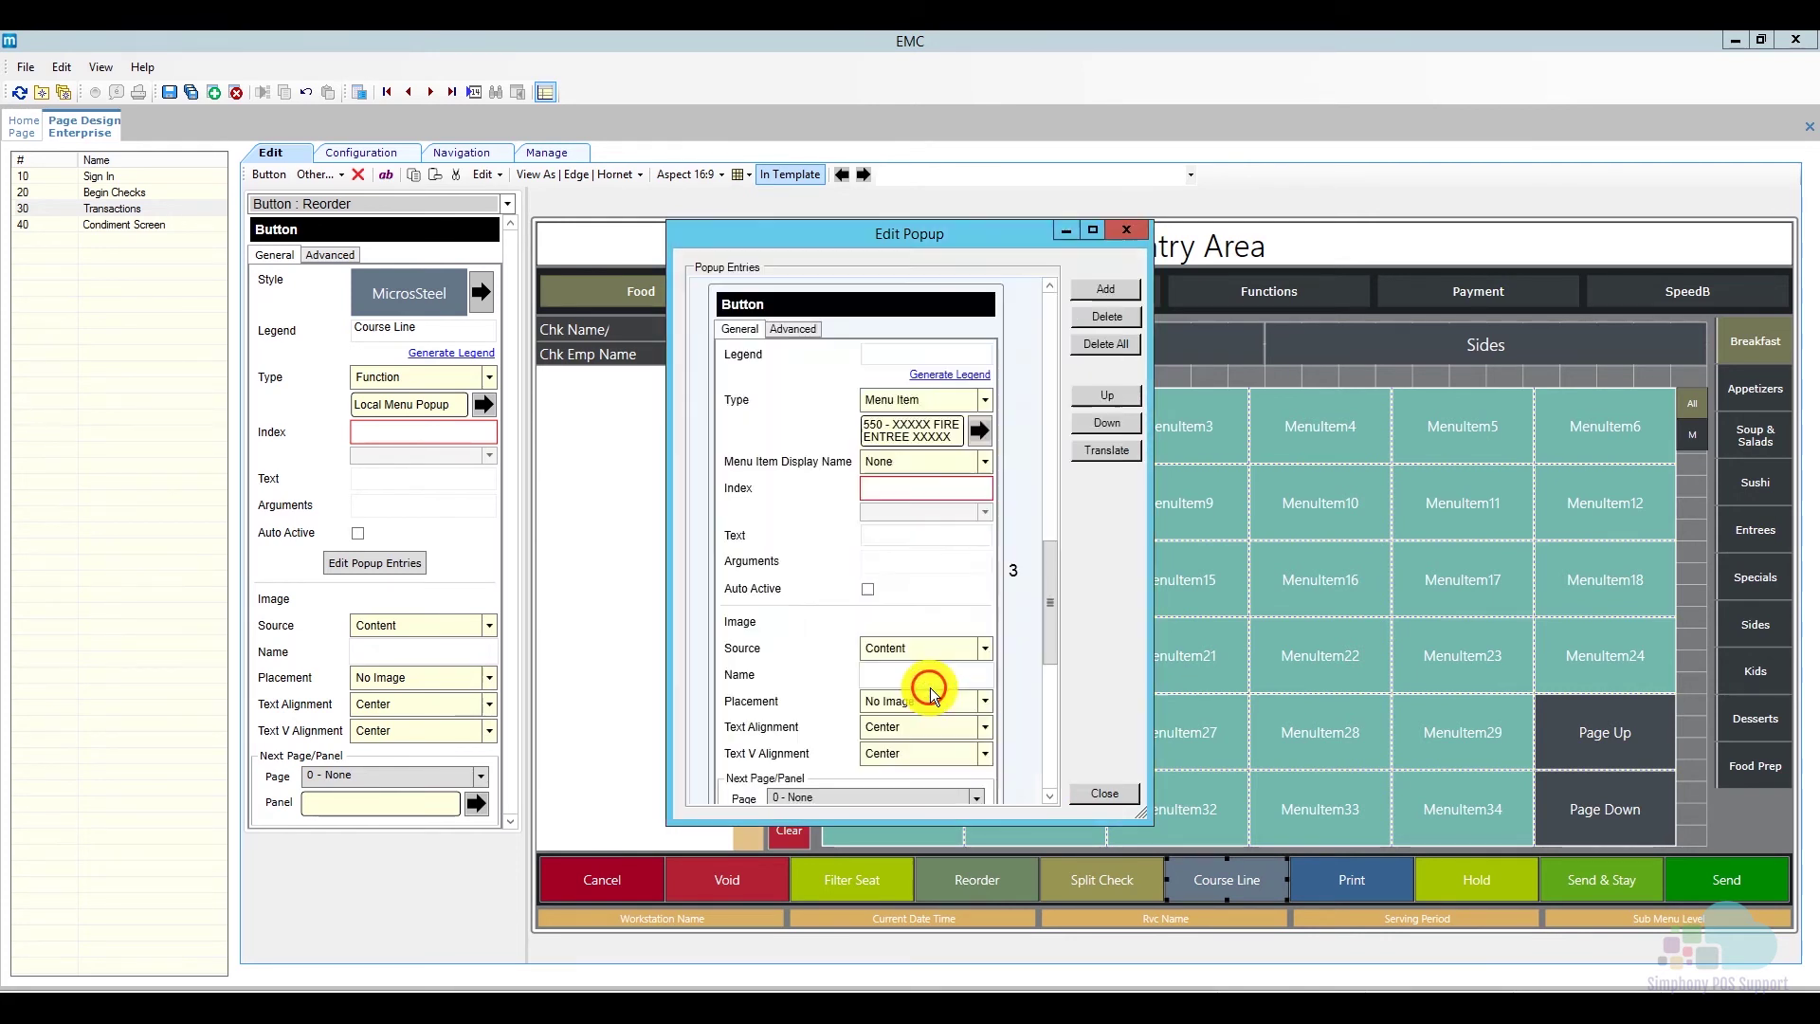
- Make popup entry 4 menu item 551 FIRE DESSERT with a generated legend, and close the editor
{"action": "left_click", "coordinate": [1051, 796]}
{"action": "left_click", "coordinate": [982, 406]}
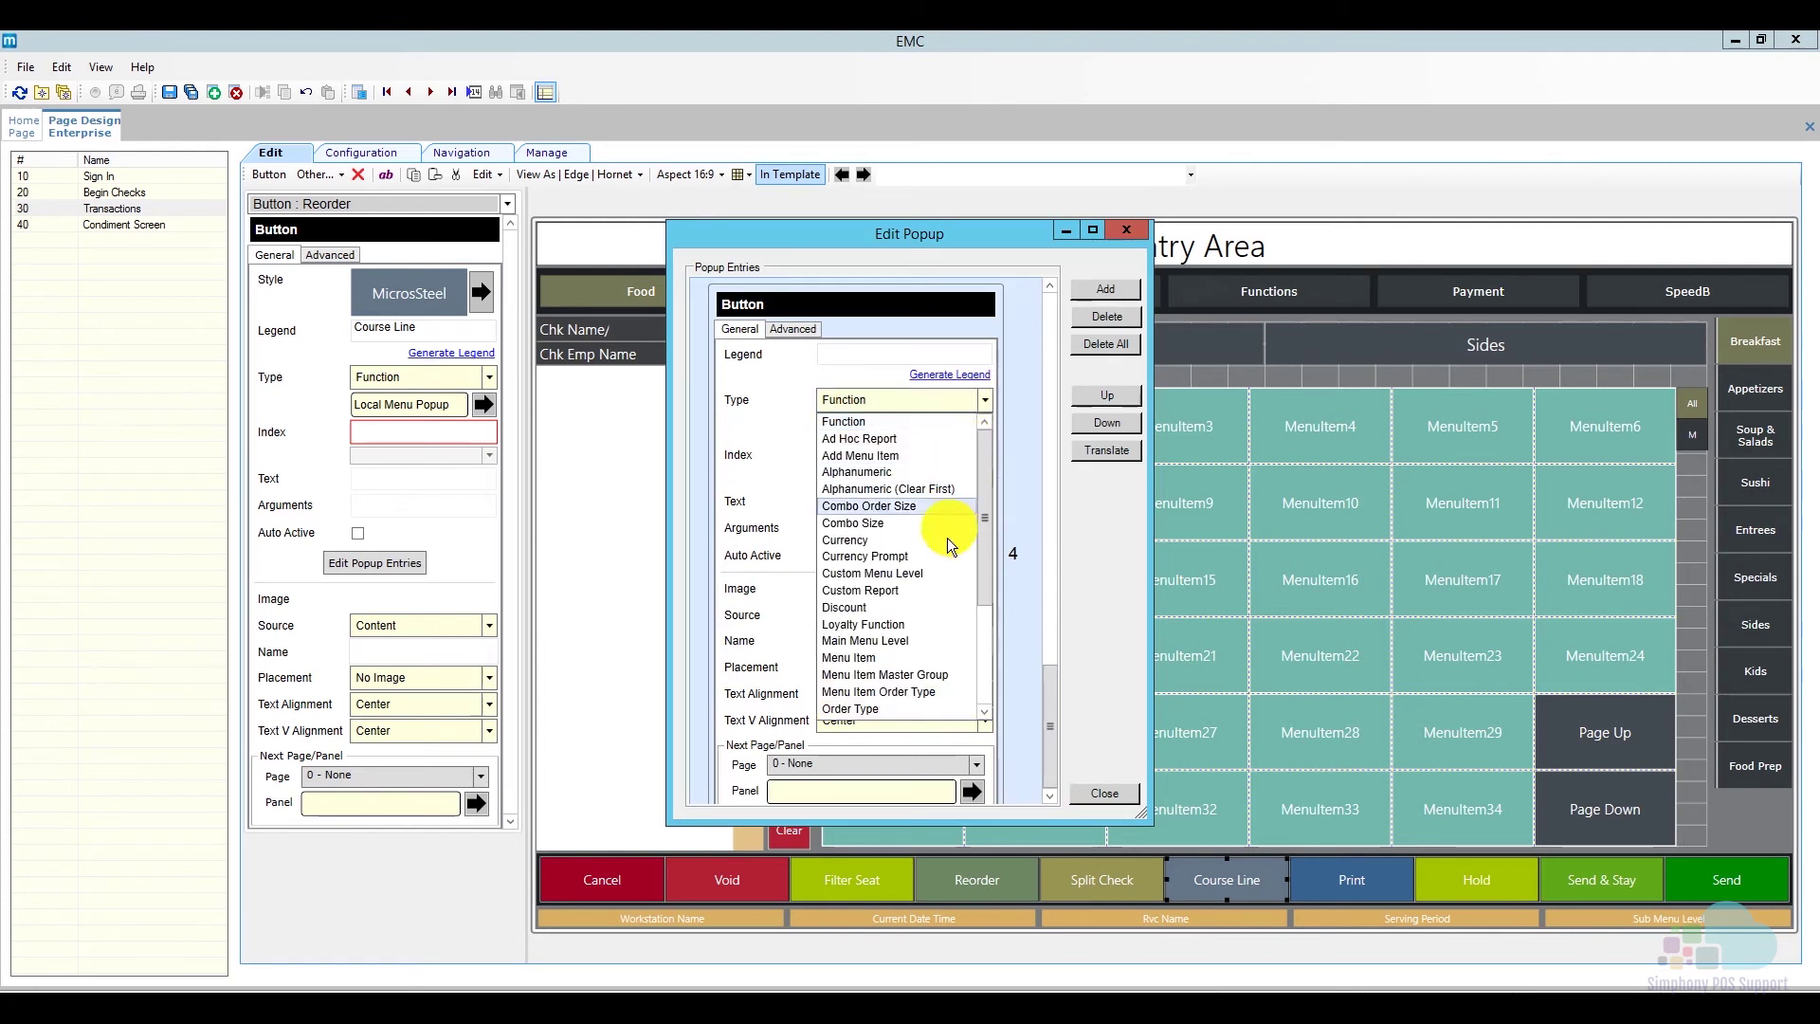
{"action": "left_click", "coordinate": [929, 657]}
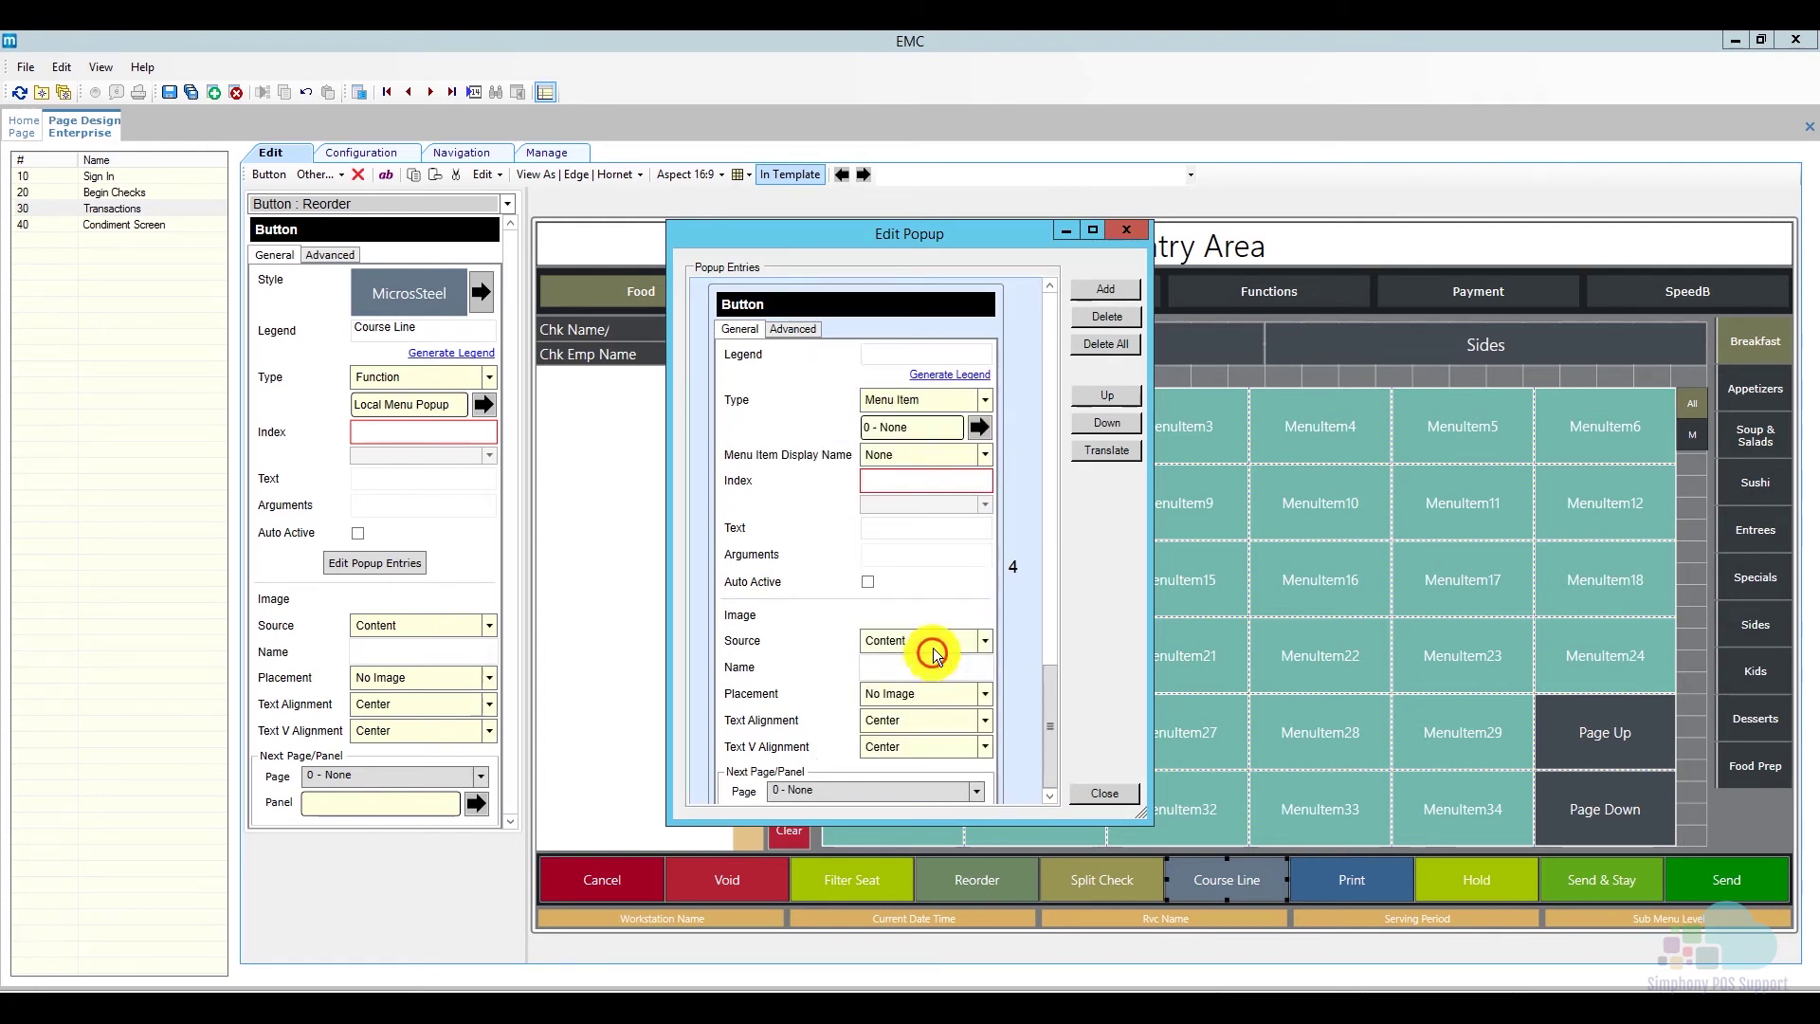
{"action": "left_click", "coordinate": [979, 426]}
{"action": "left_click", "coordinate": [905, 703]}
{"action": "left_click", "coordinate": [851, 755]}
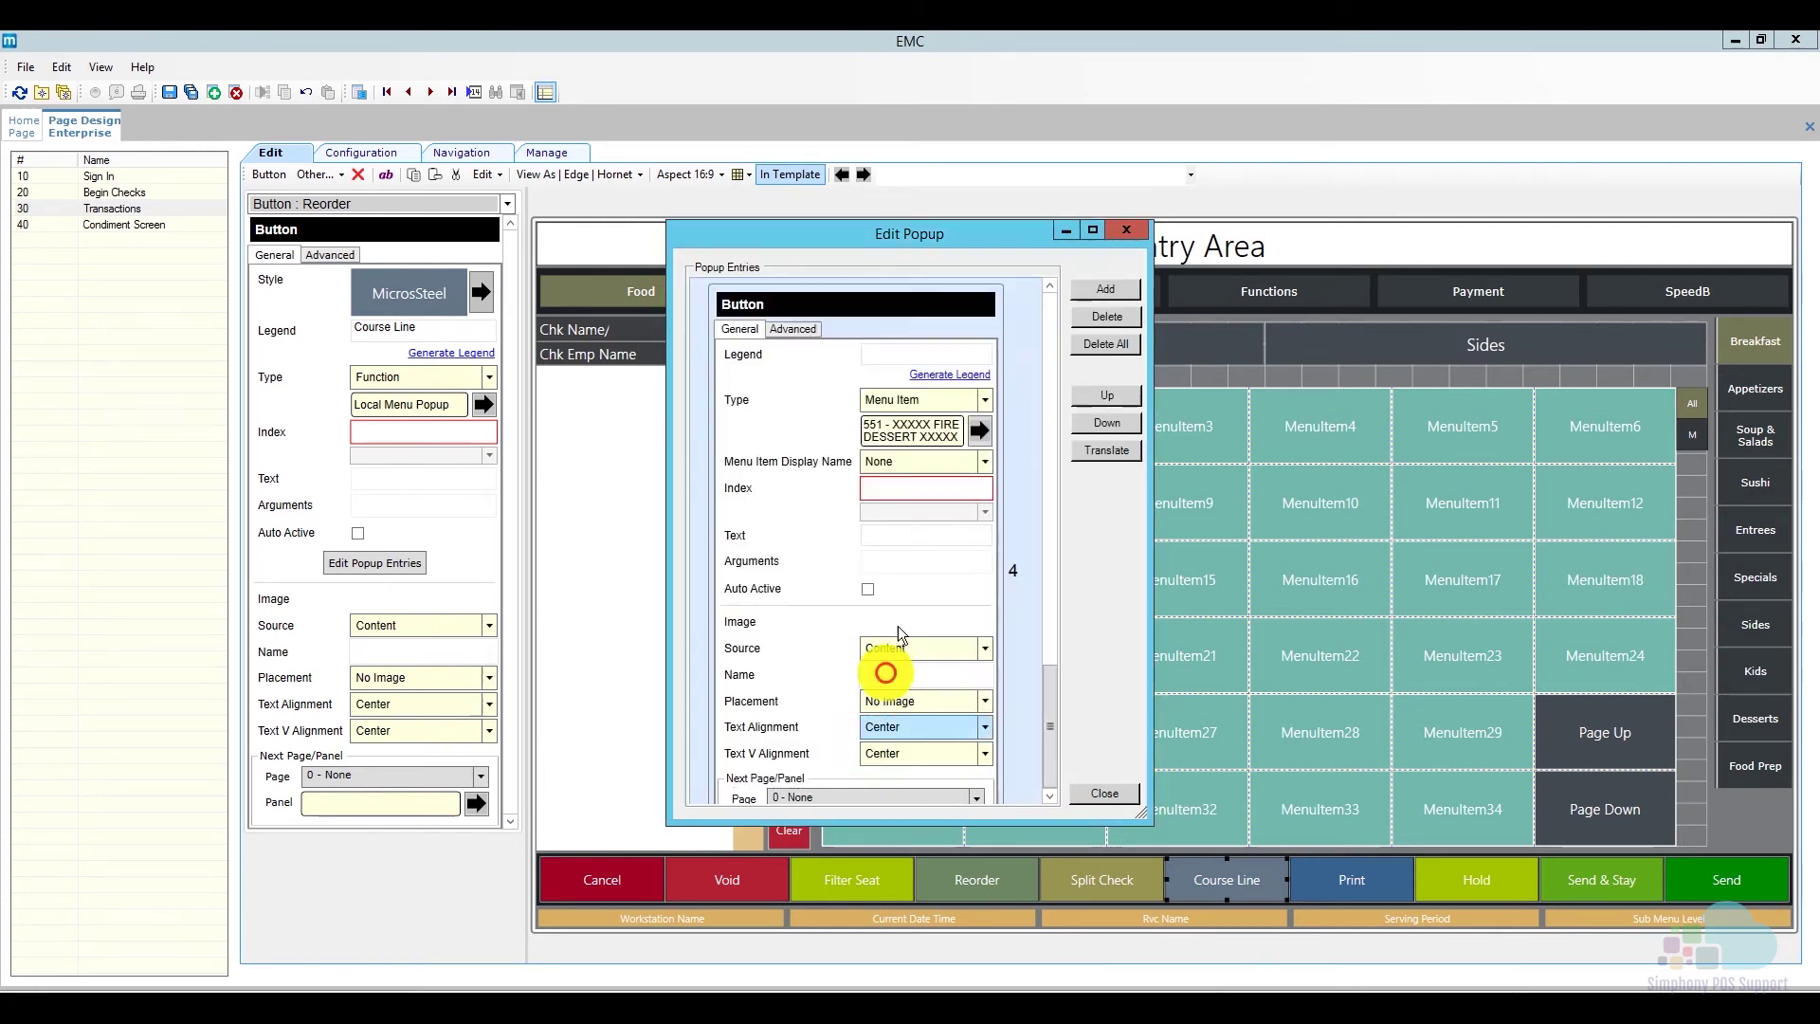
{"action": "left_click", "coordinate": [939, 375]}
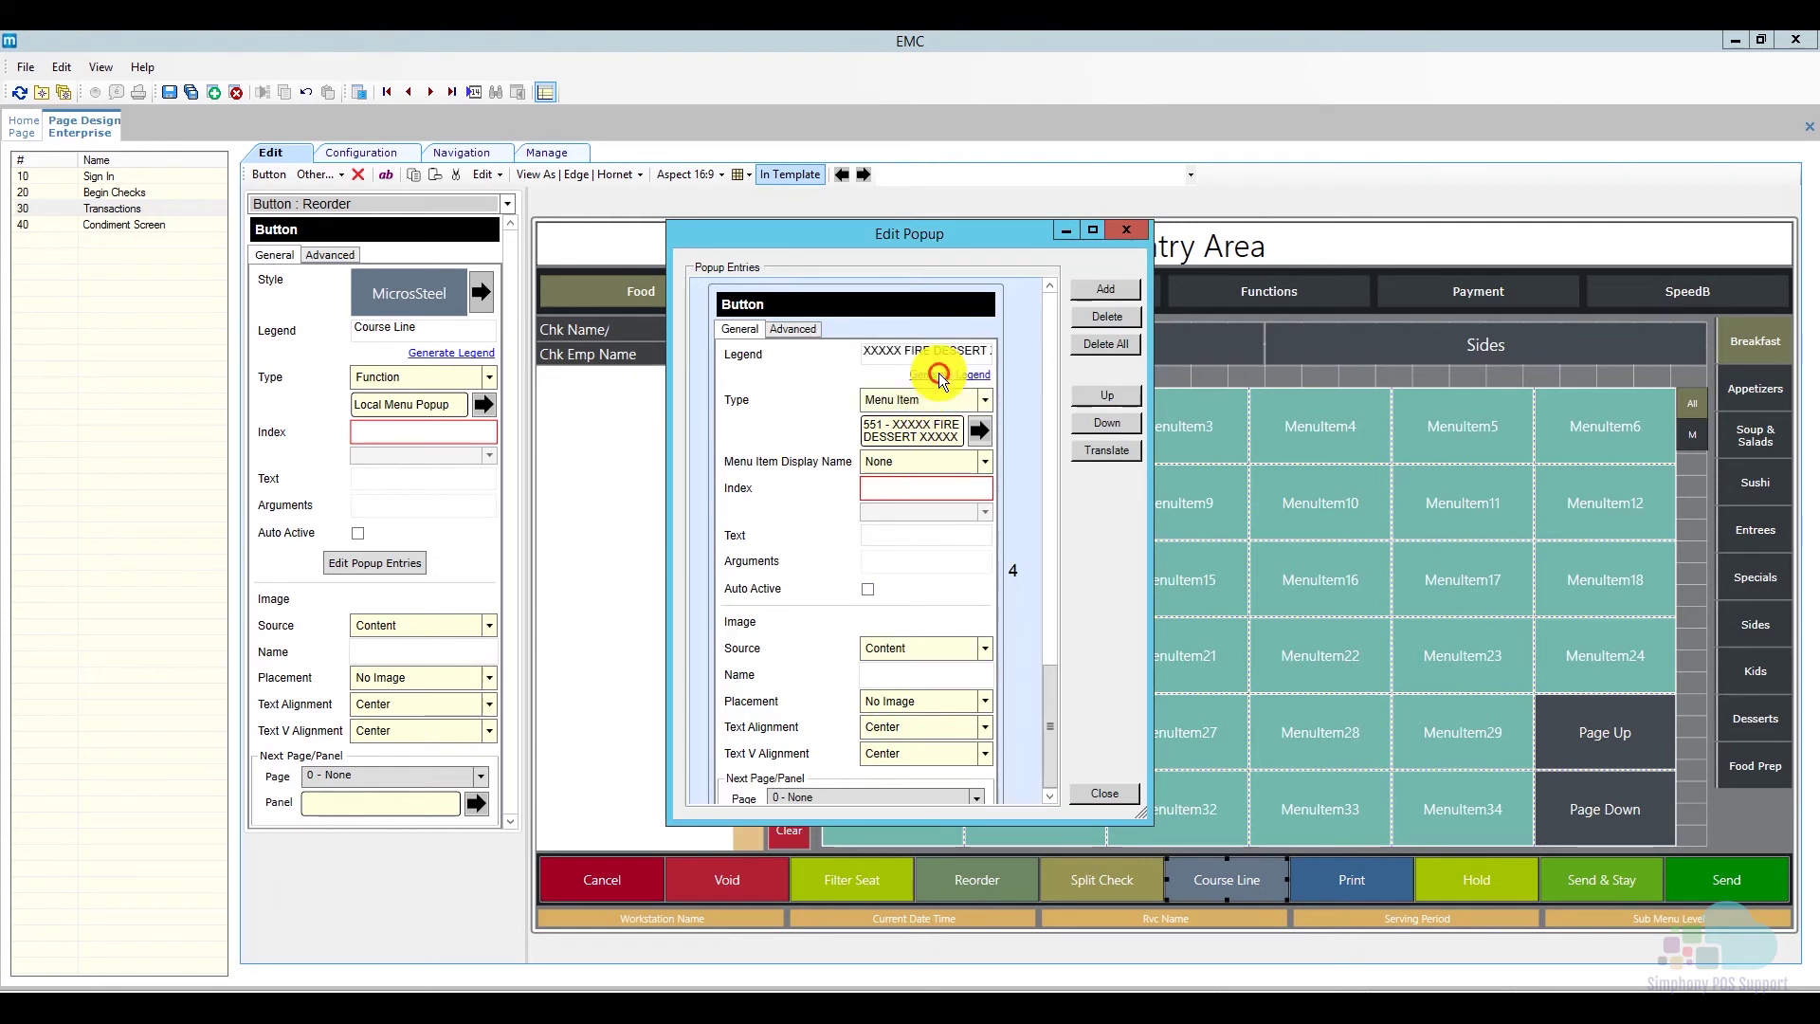
{"action": "left_click", "coordinate": [1099, 791]}
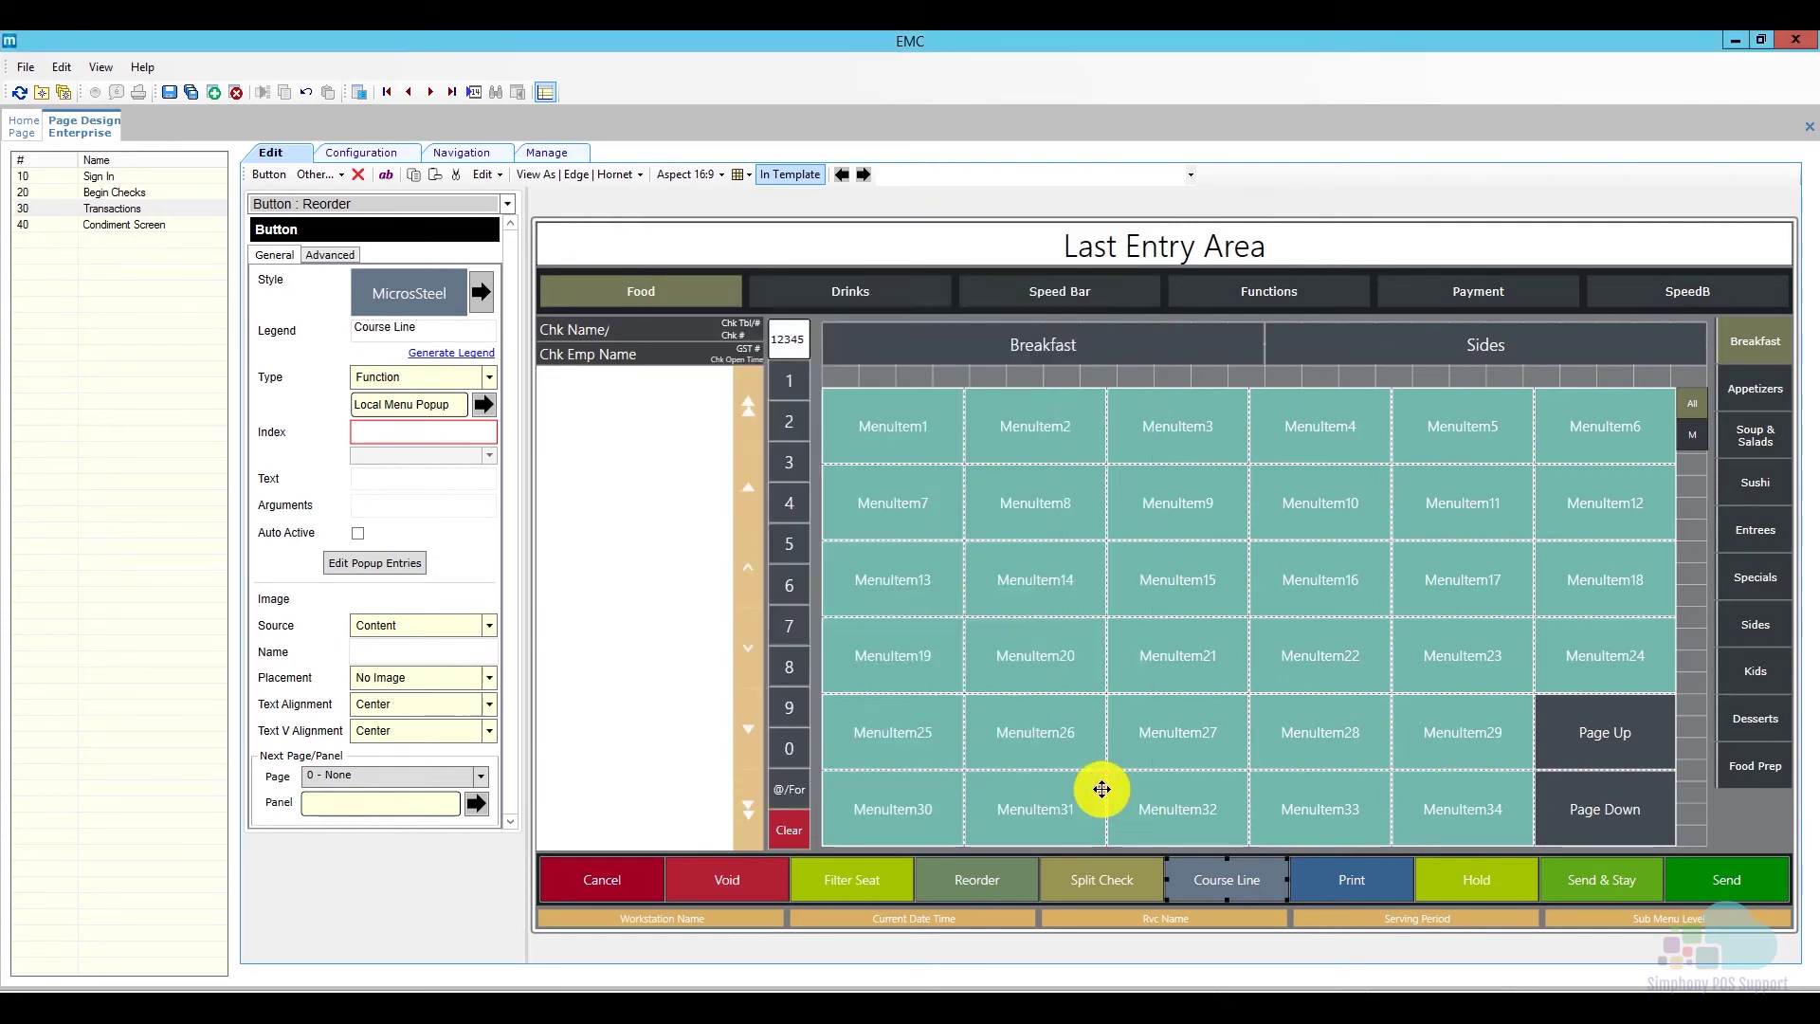
- Save the Transactions page design and dismiss the stray context menu
{"action": "left_click", "coordinate": [172, 95]}
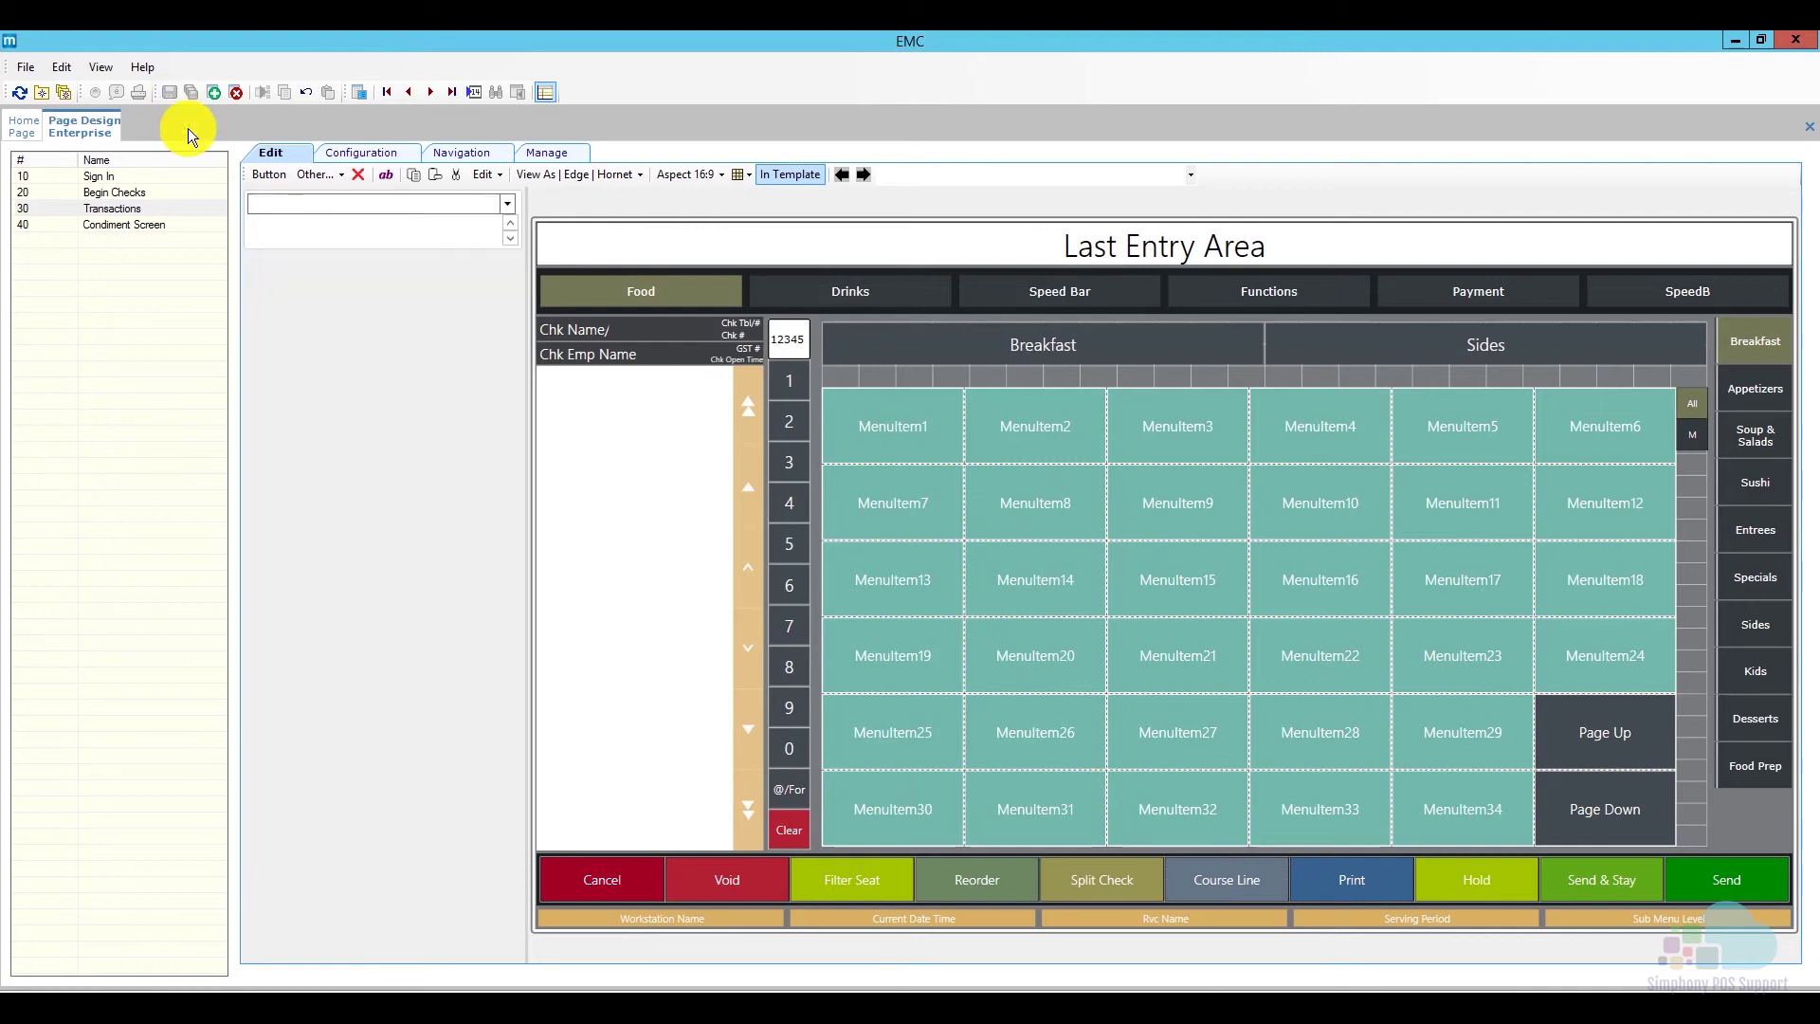
{"action": "right_click", "coordinate": [112, 130]}
{"action": "key", "text": "Escape"}
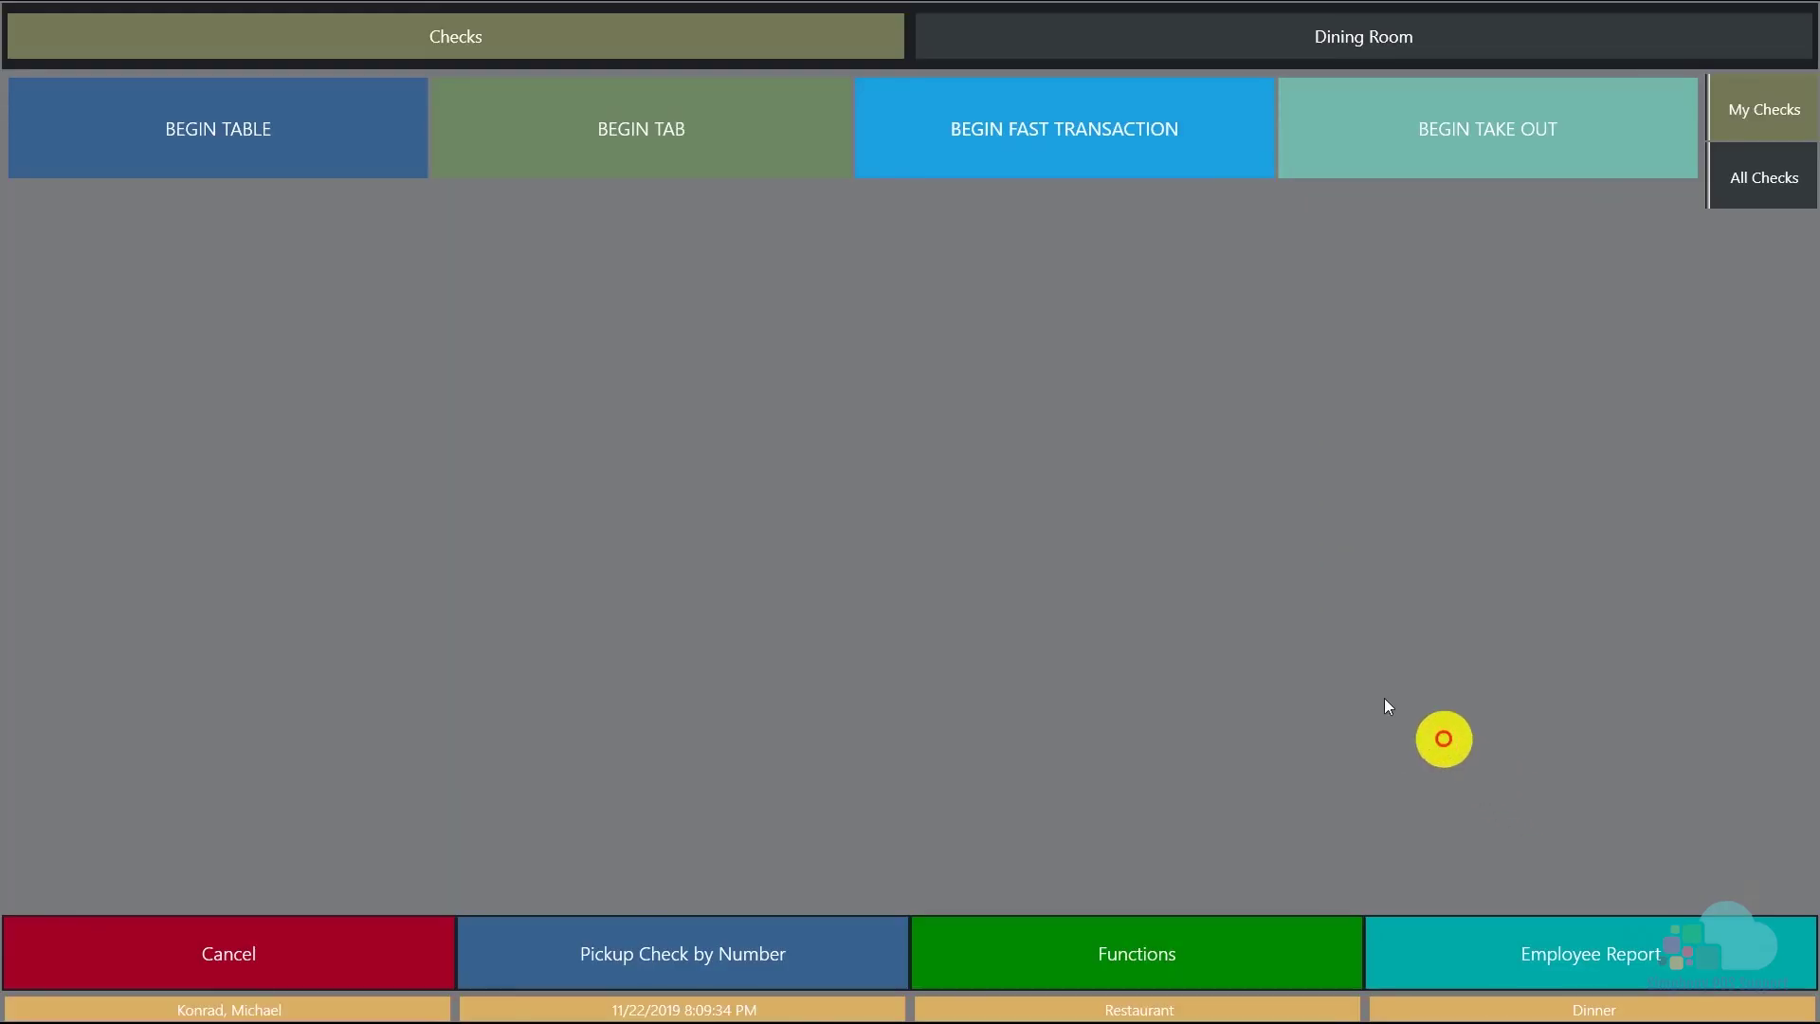
- Start a fast transaction check with Chicken Nachos and Grilled Octopus appetizers
{"action": "left_click", "coordinate": [1081, 161]}
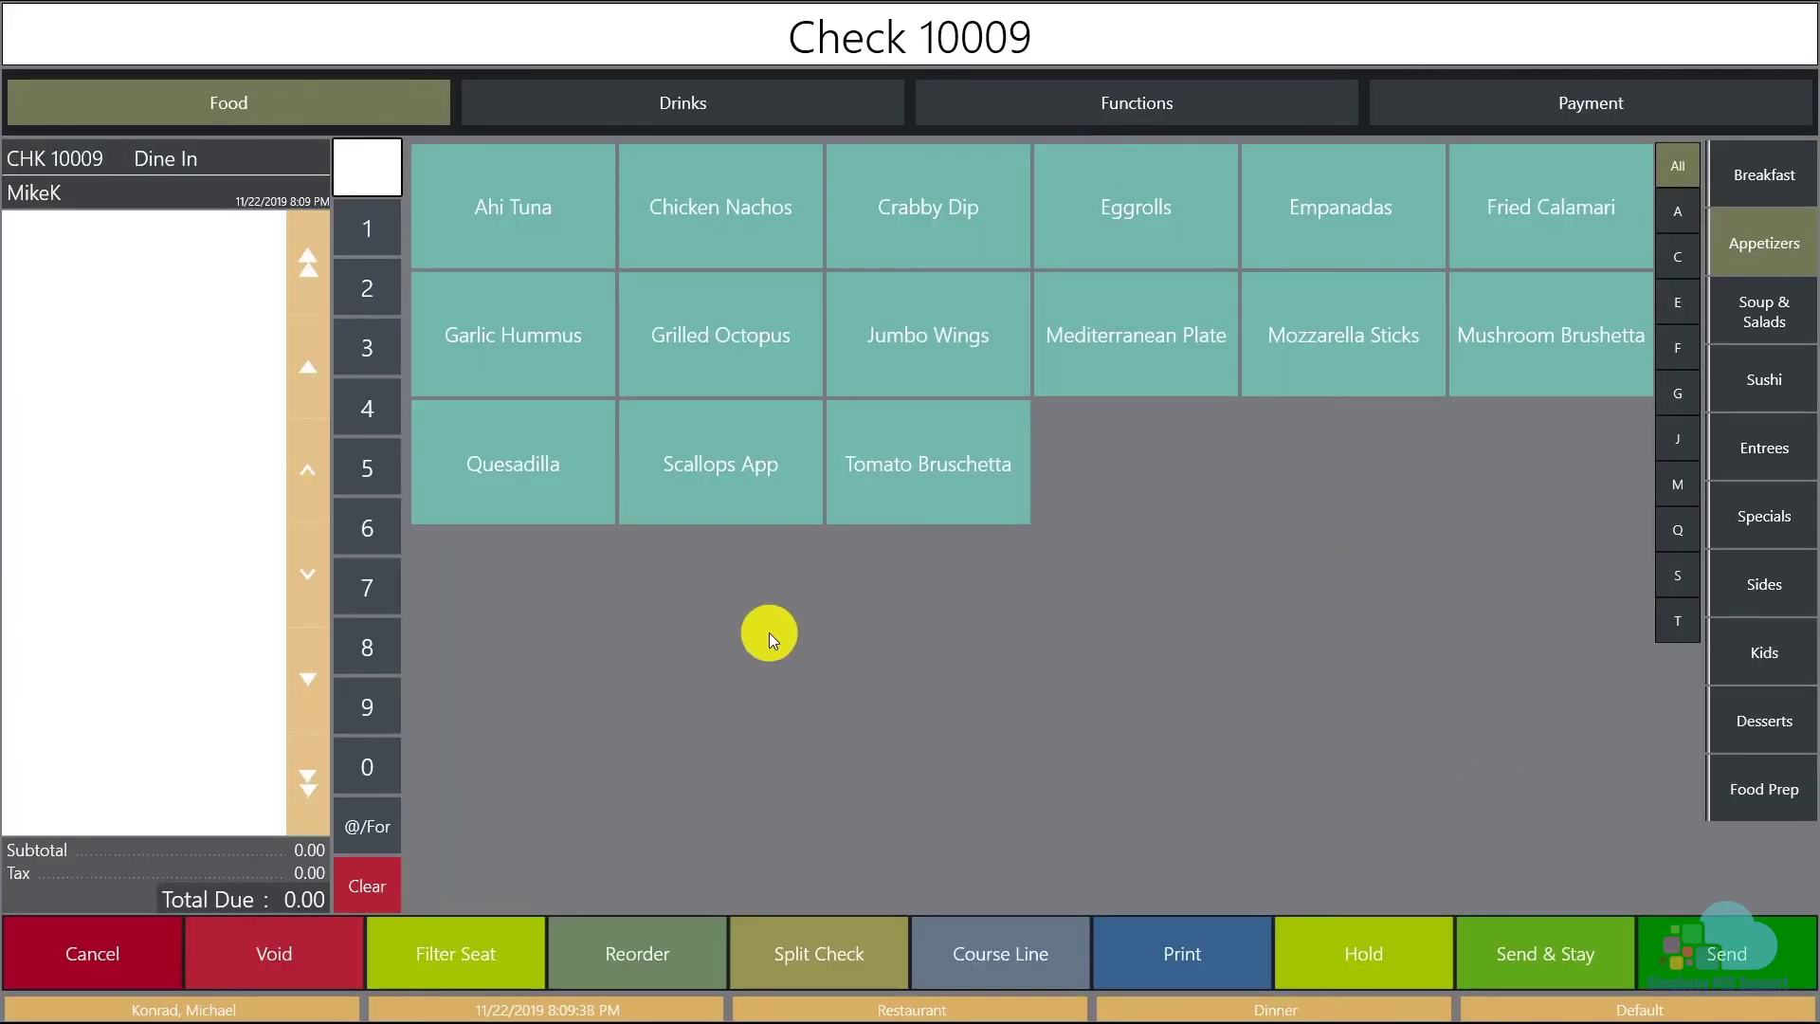
{"action": "left_click", "coordinate": [754, 246]}
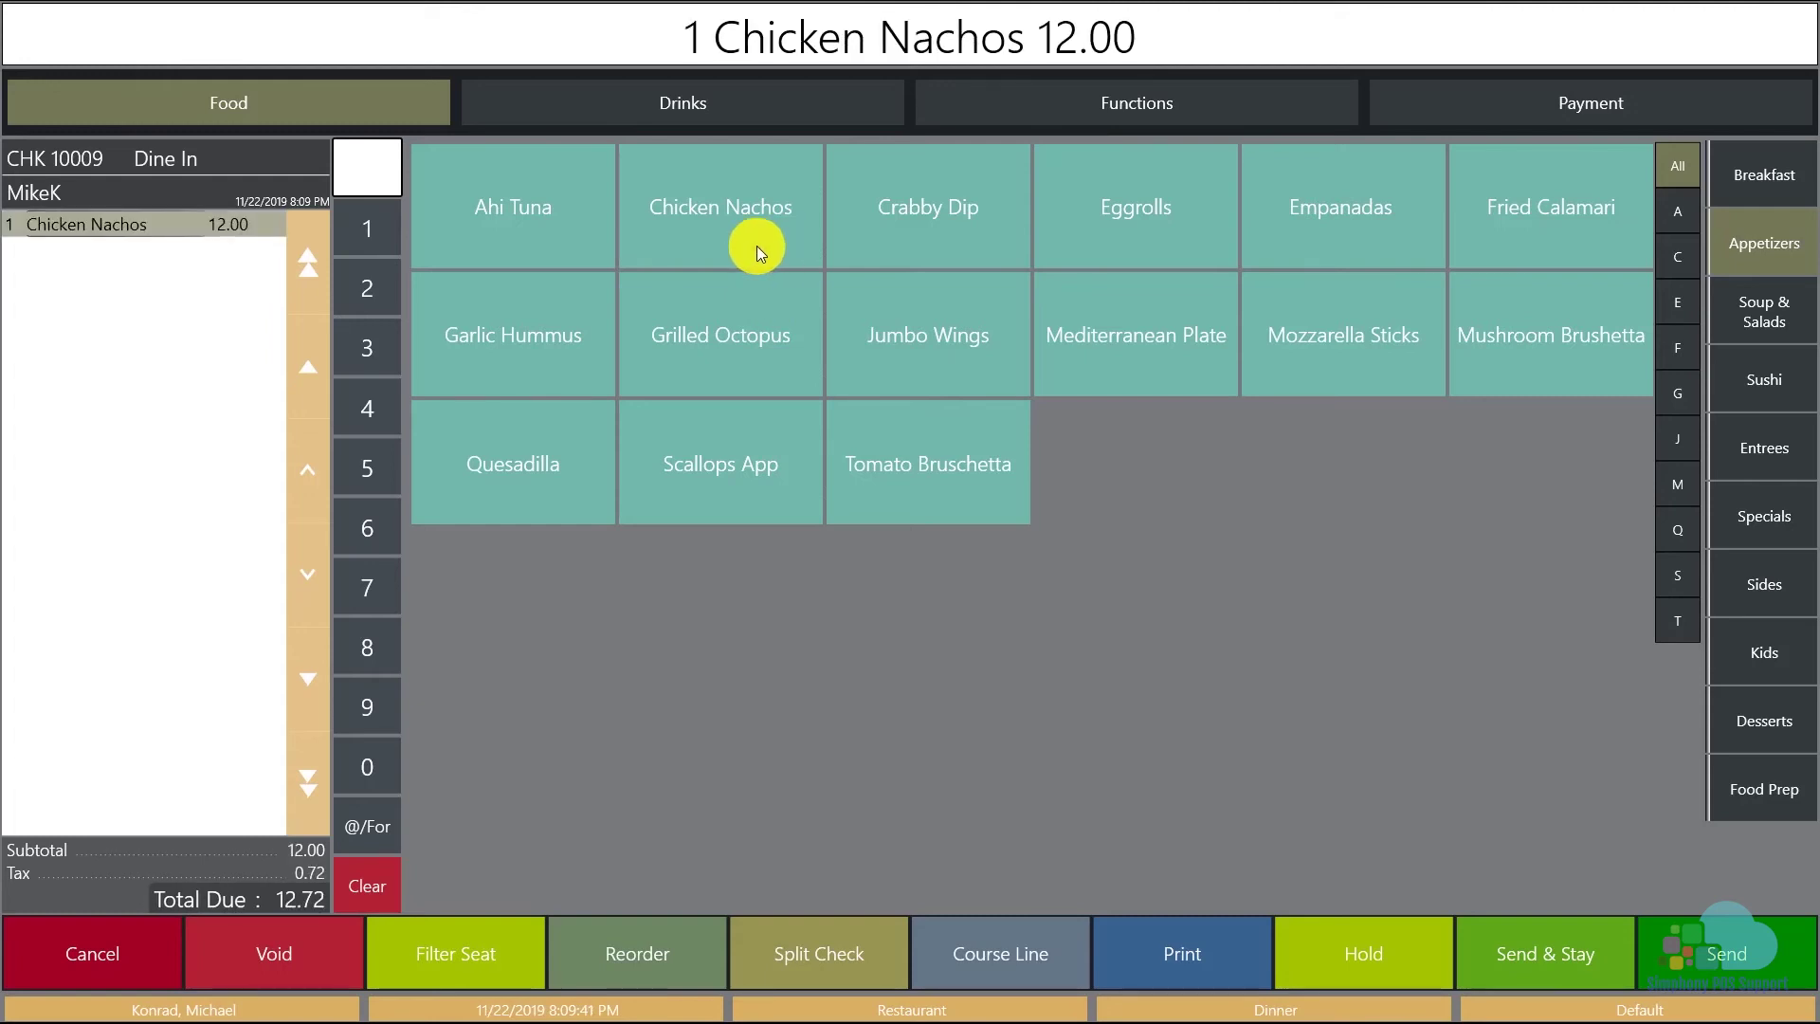
{"action": "left_click", "coordinate": [754, 309]}
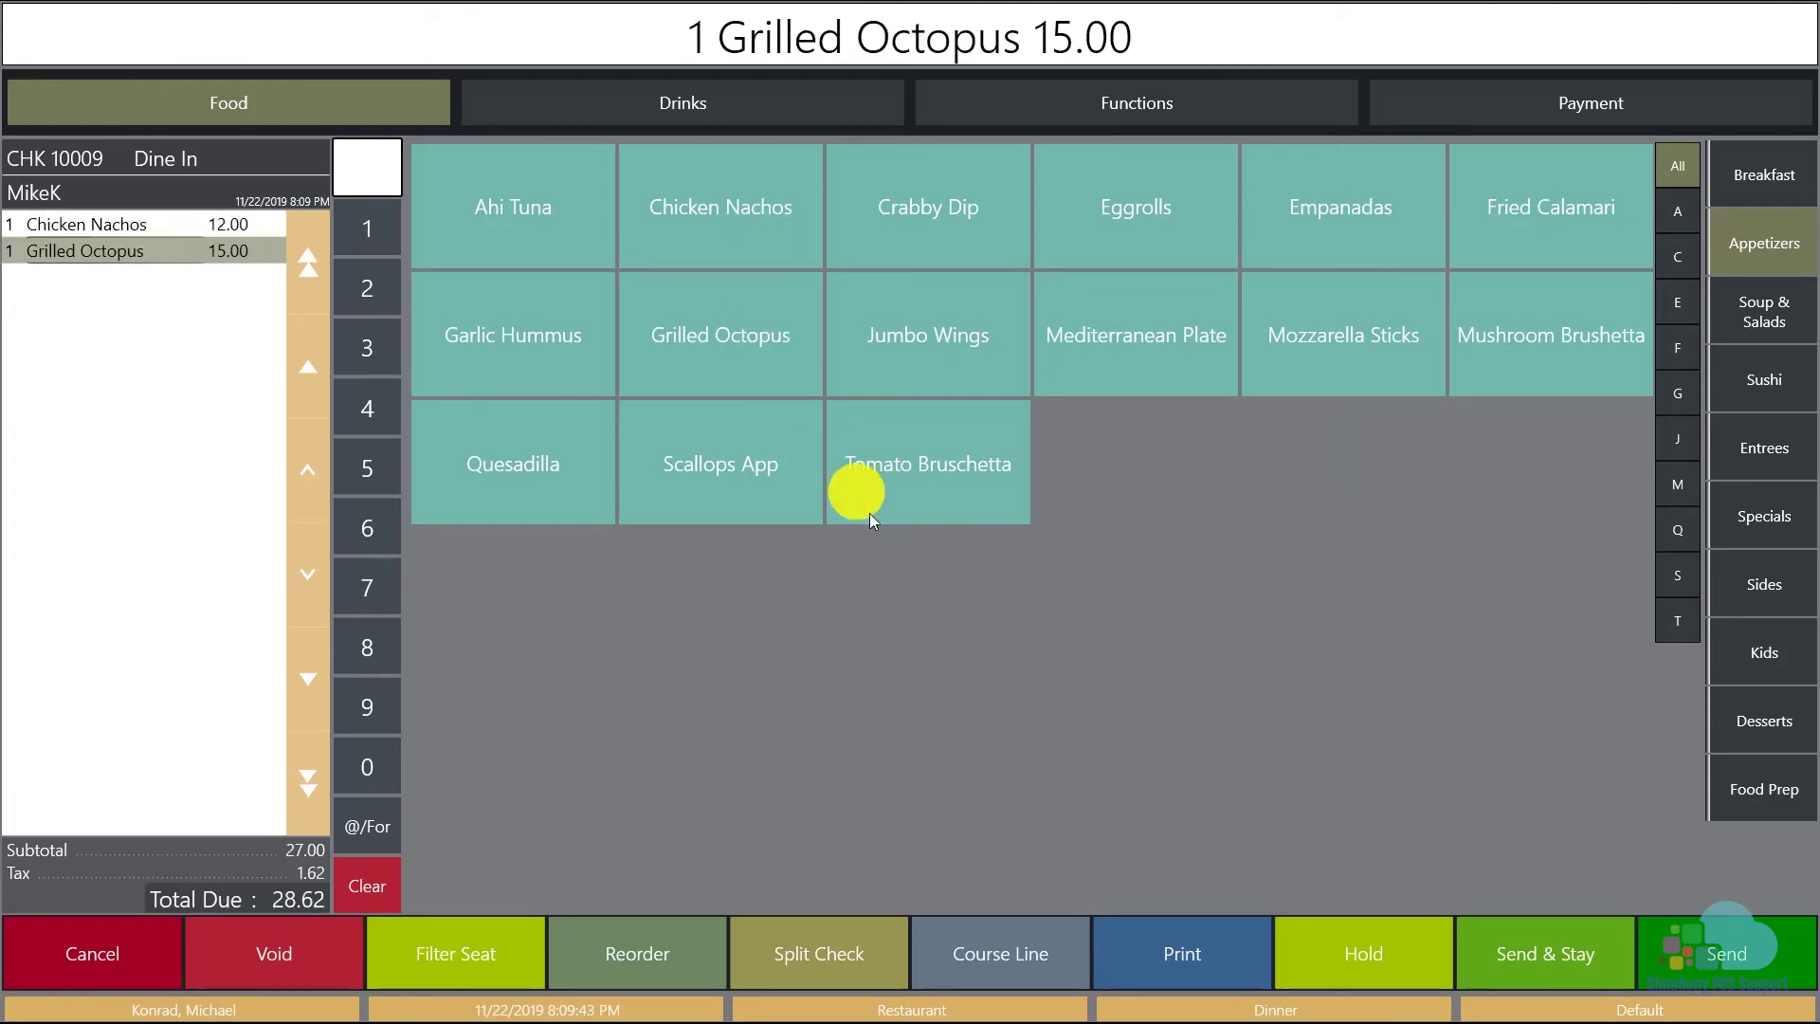
- Insert the ENTREE course line, then add Cedar Plank Salmon and Grilled Branzino
{"action": "left_click", "coordinate": [999, 951]}
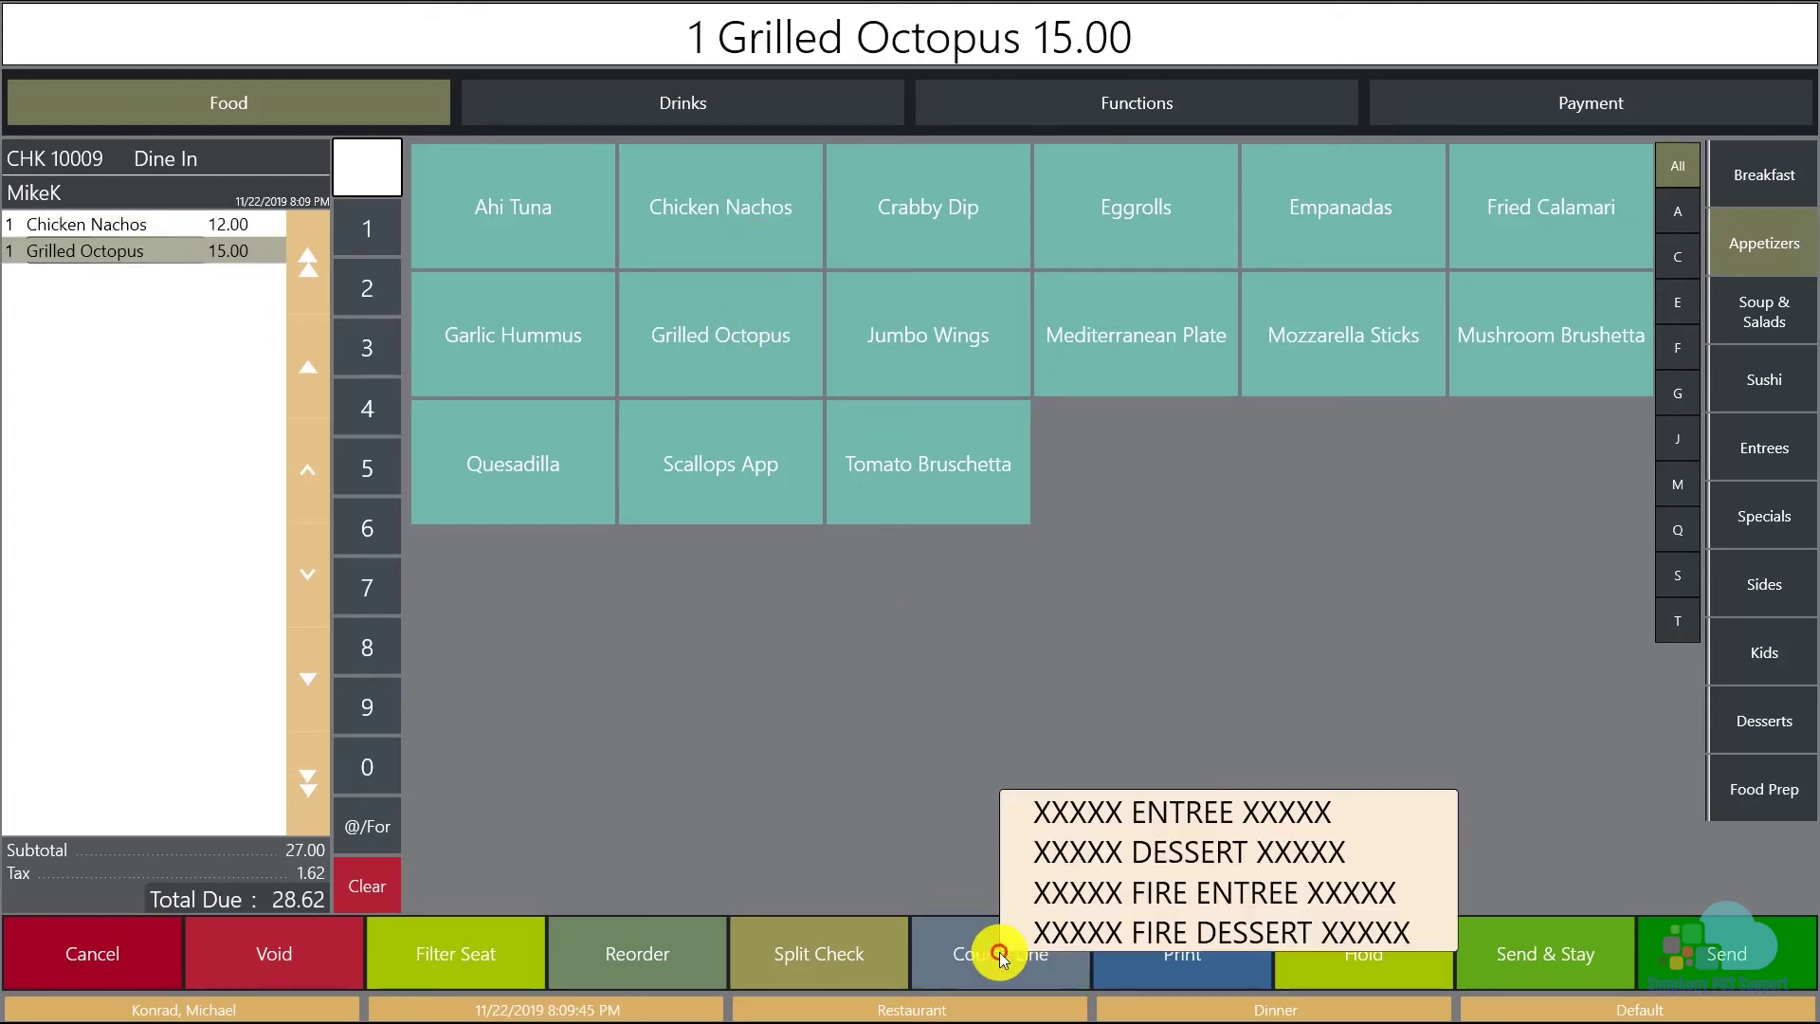
{"action": "left_click", "coordinate": [1169, 817]}
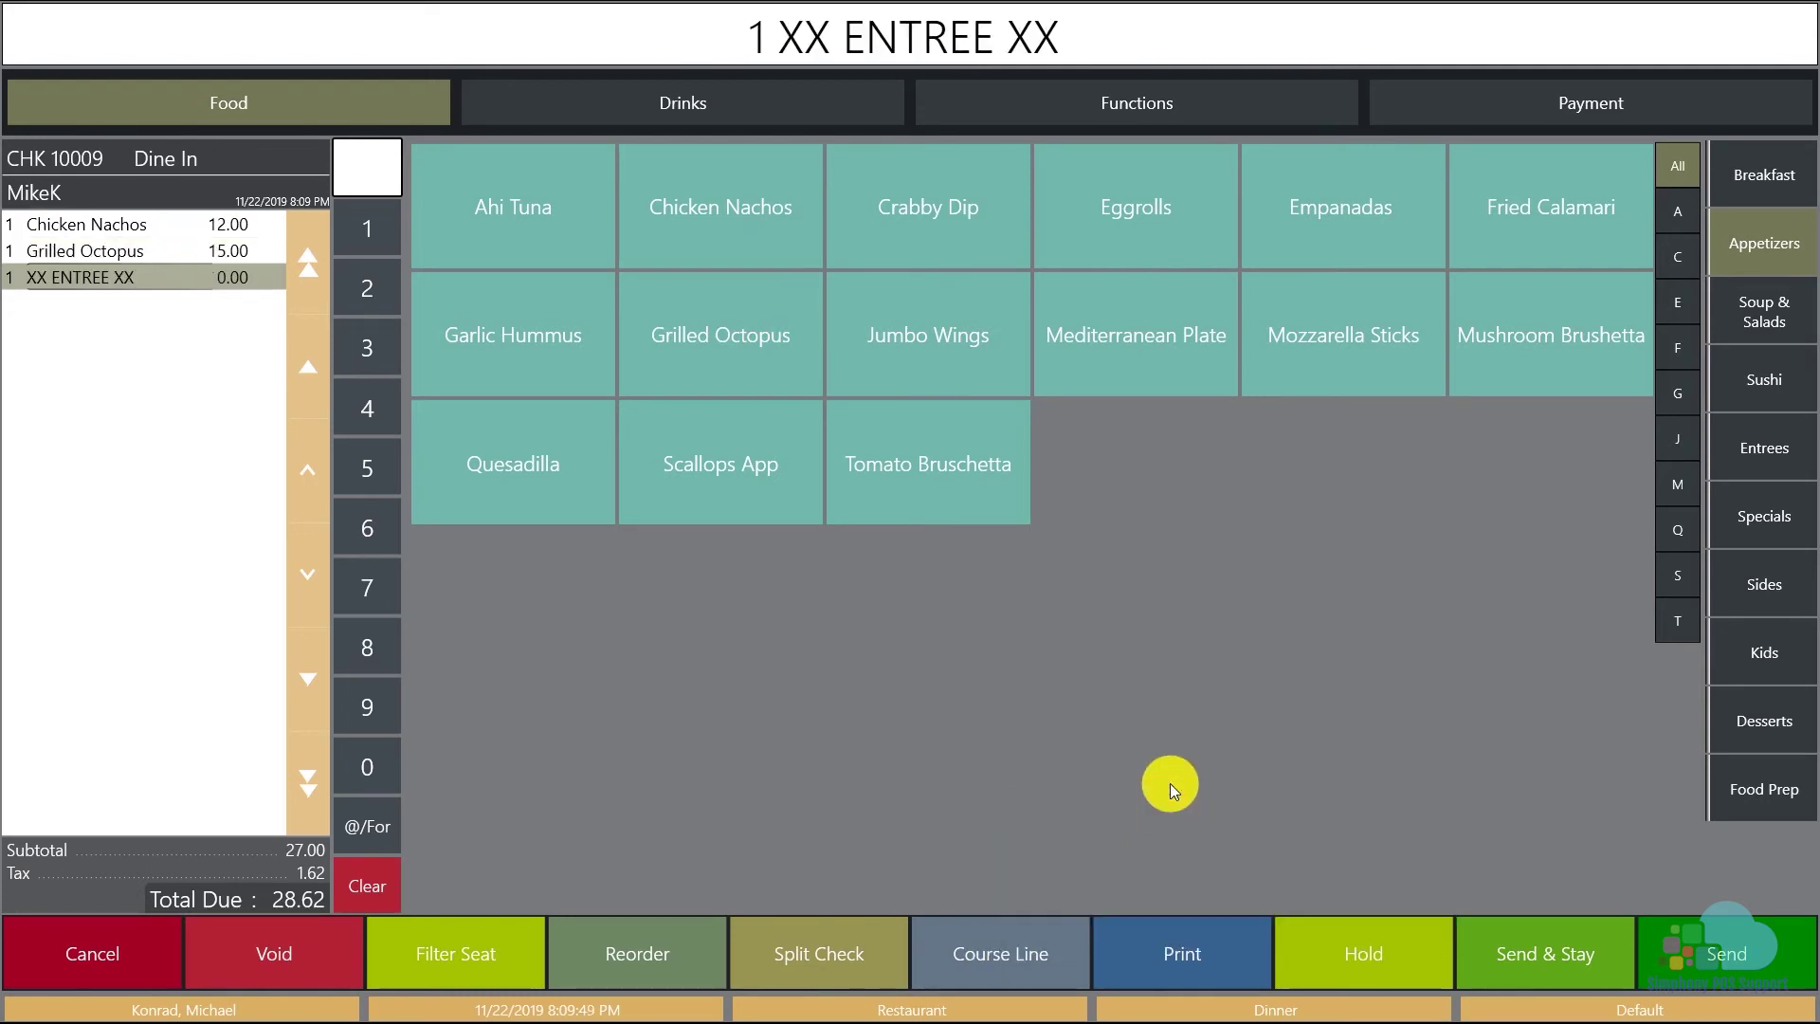
{"action": "left_click", "coordinate": [1749, 462]}
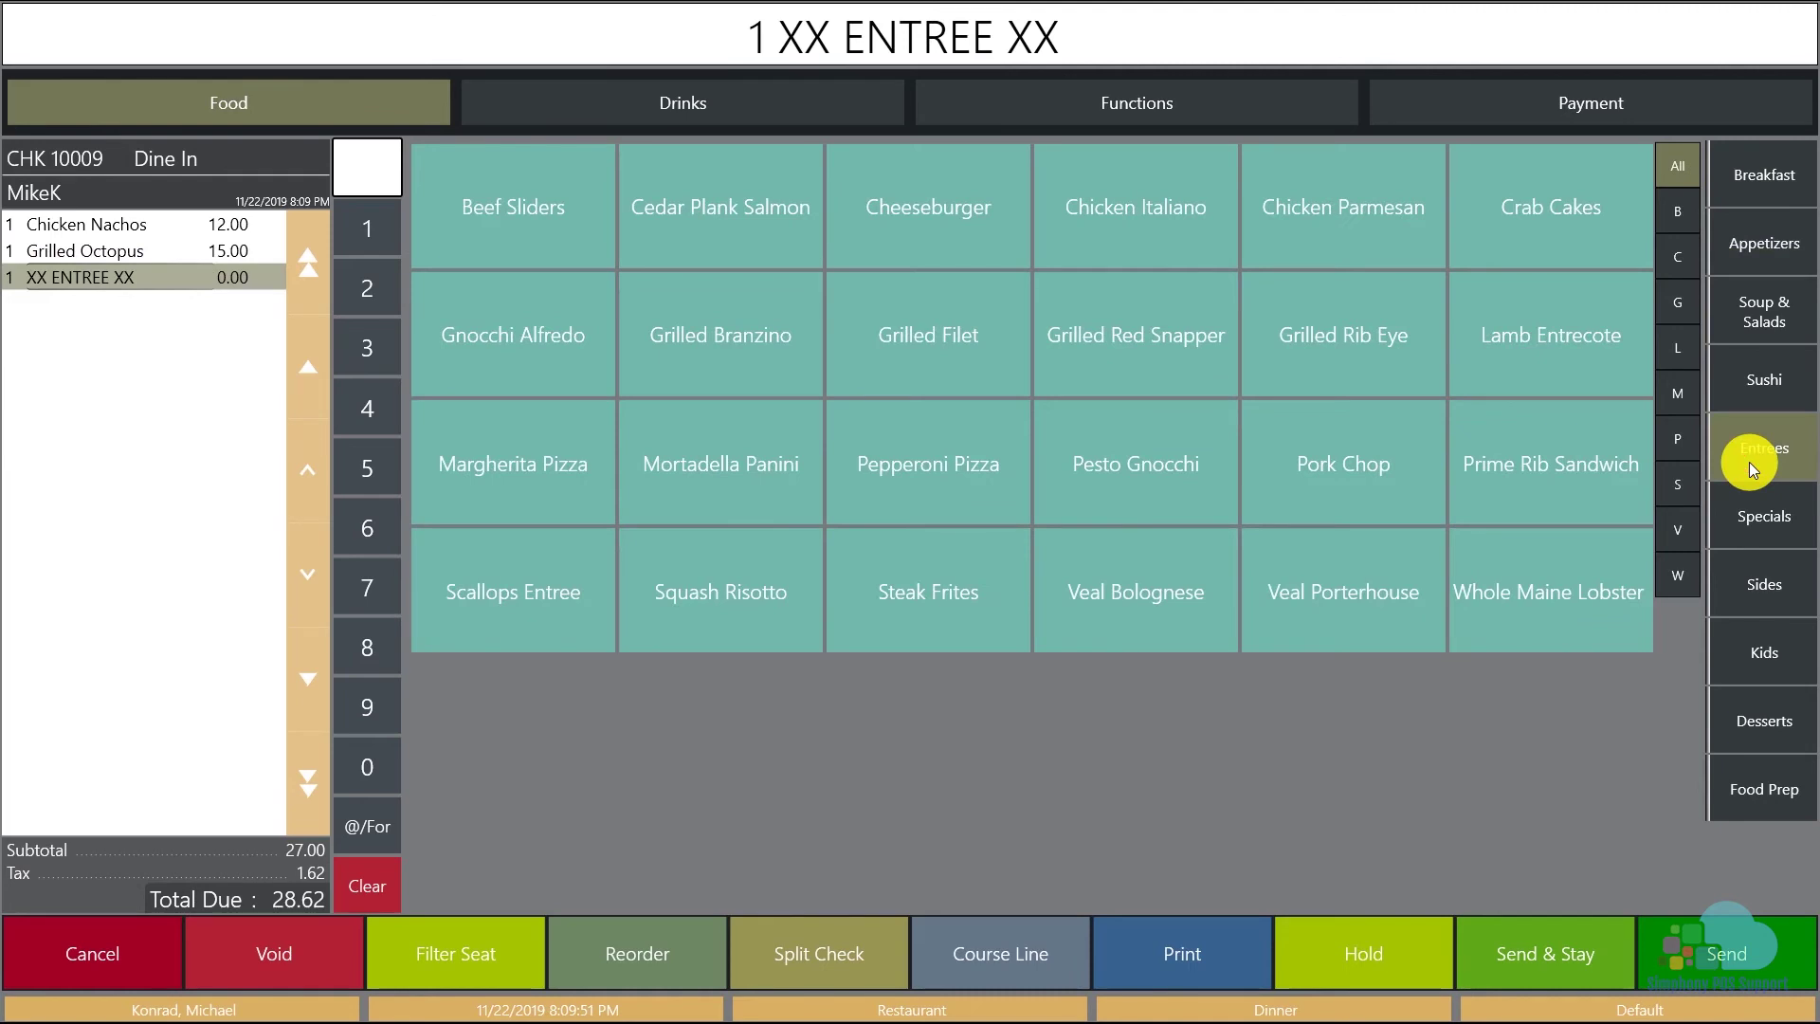
{"action": "left_click", "coordinate": [798, 238]}
{"action": "left_click", "coordinate": [759, 315]}
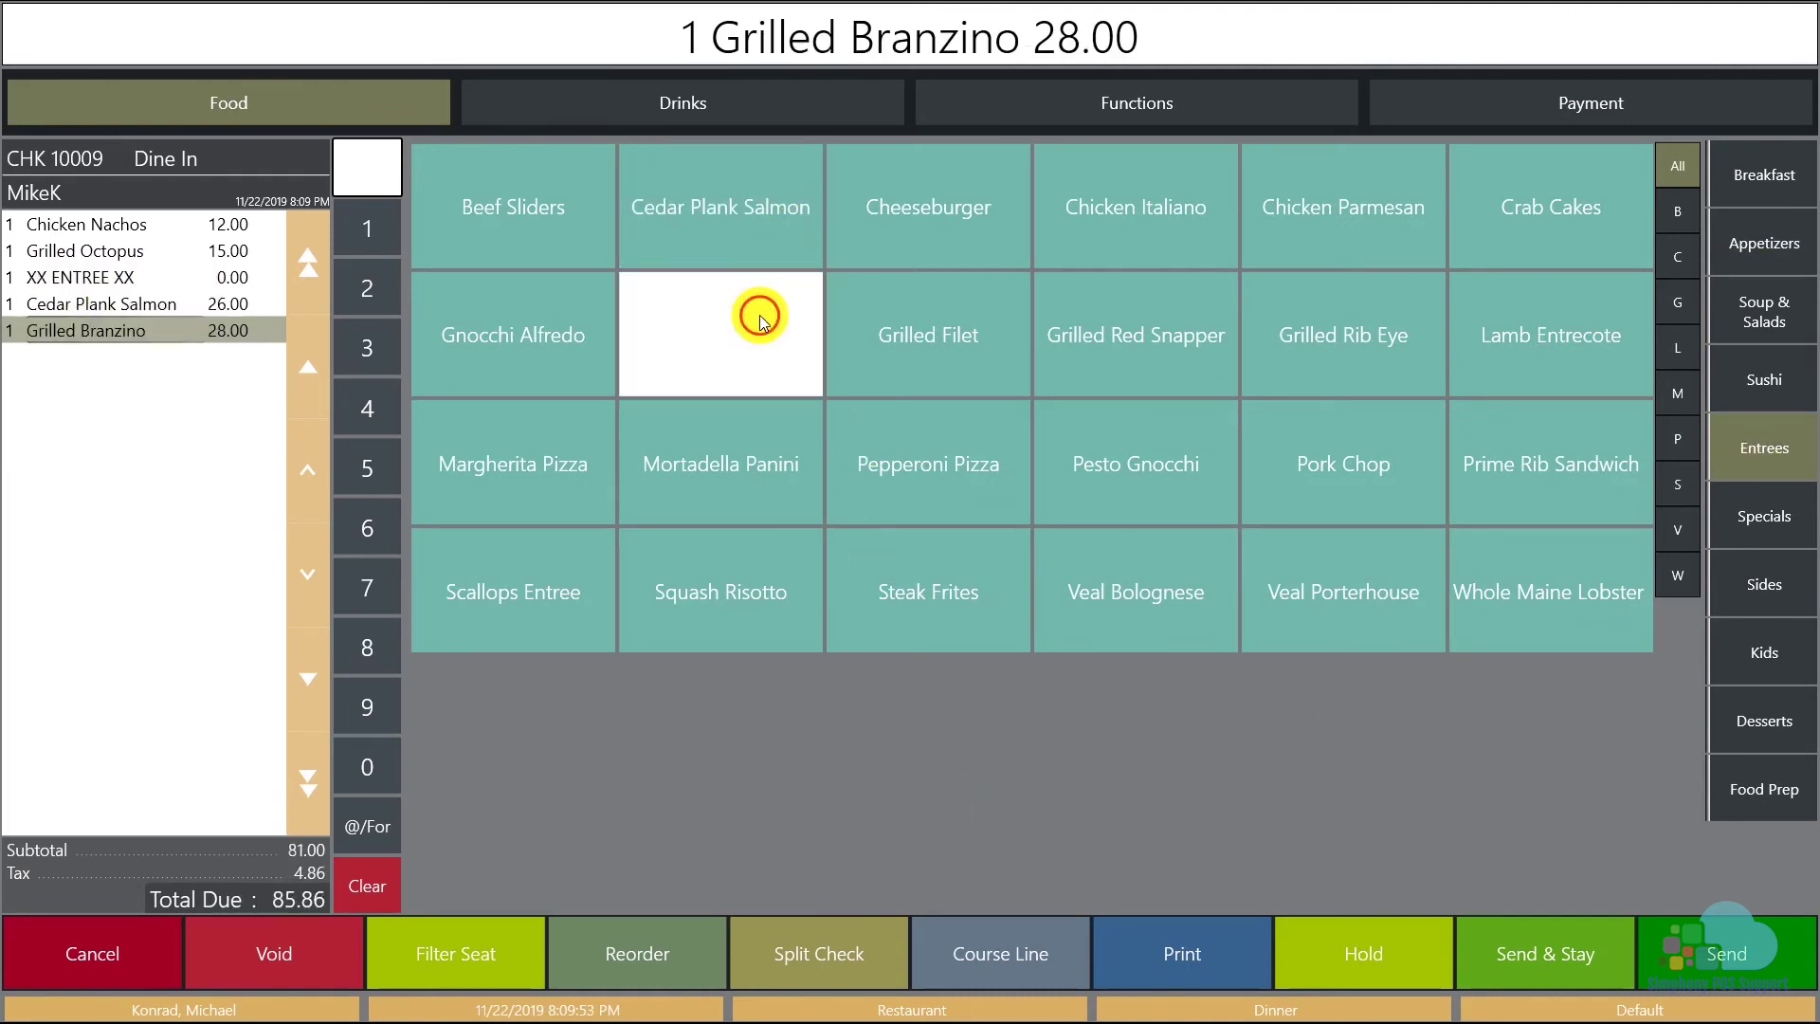
- Insert the DESSERT course line, add Apple Pie and Fruite Cake, and send the check
{"action": "left_click", "coordinate": [1008, 953]}
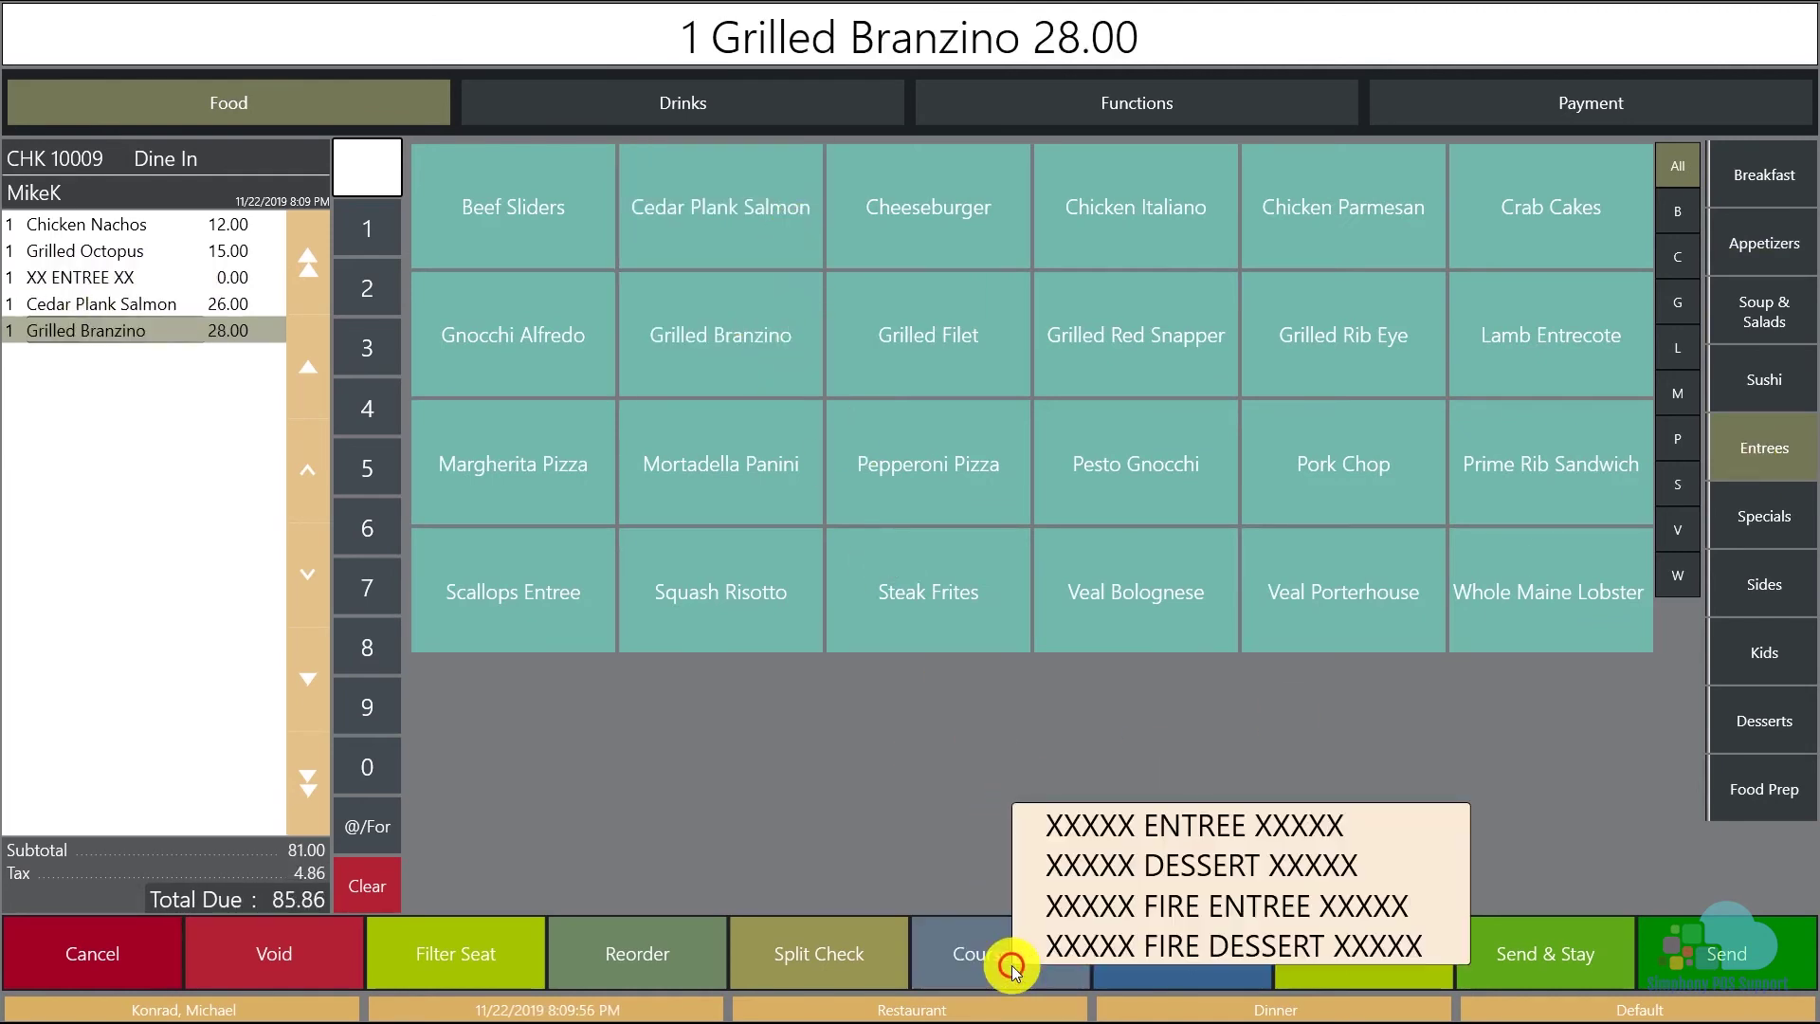
{"action": "left_click", "coordinate": [1112, 872]}
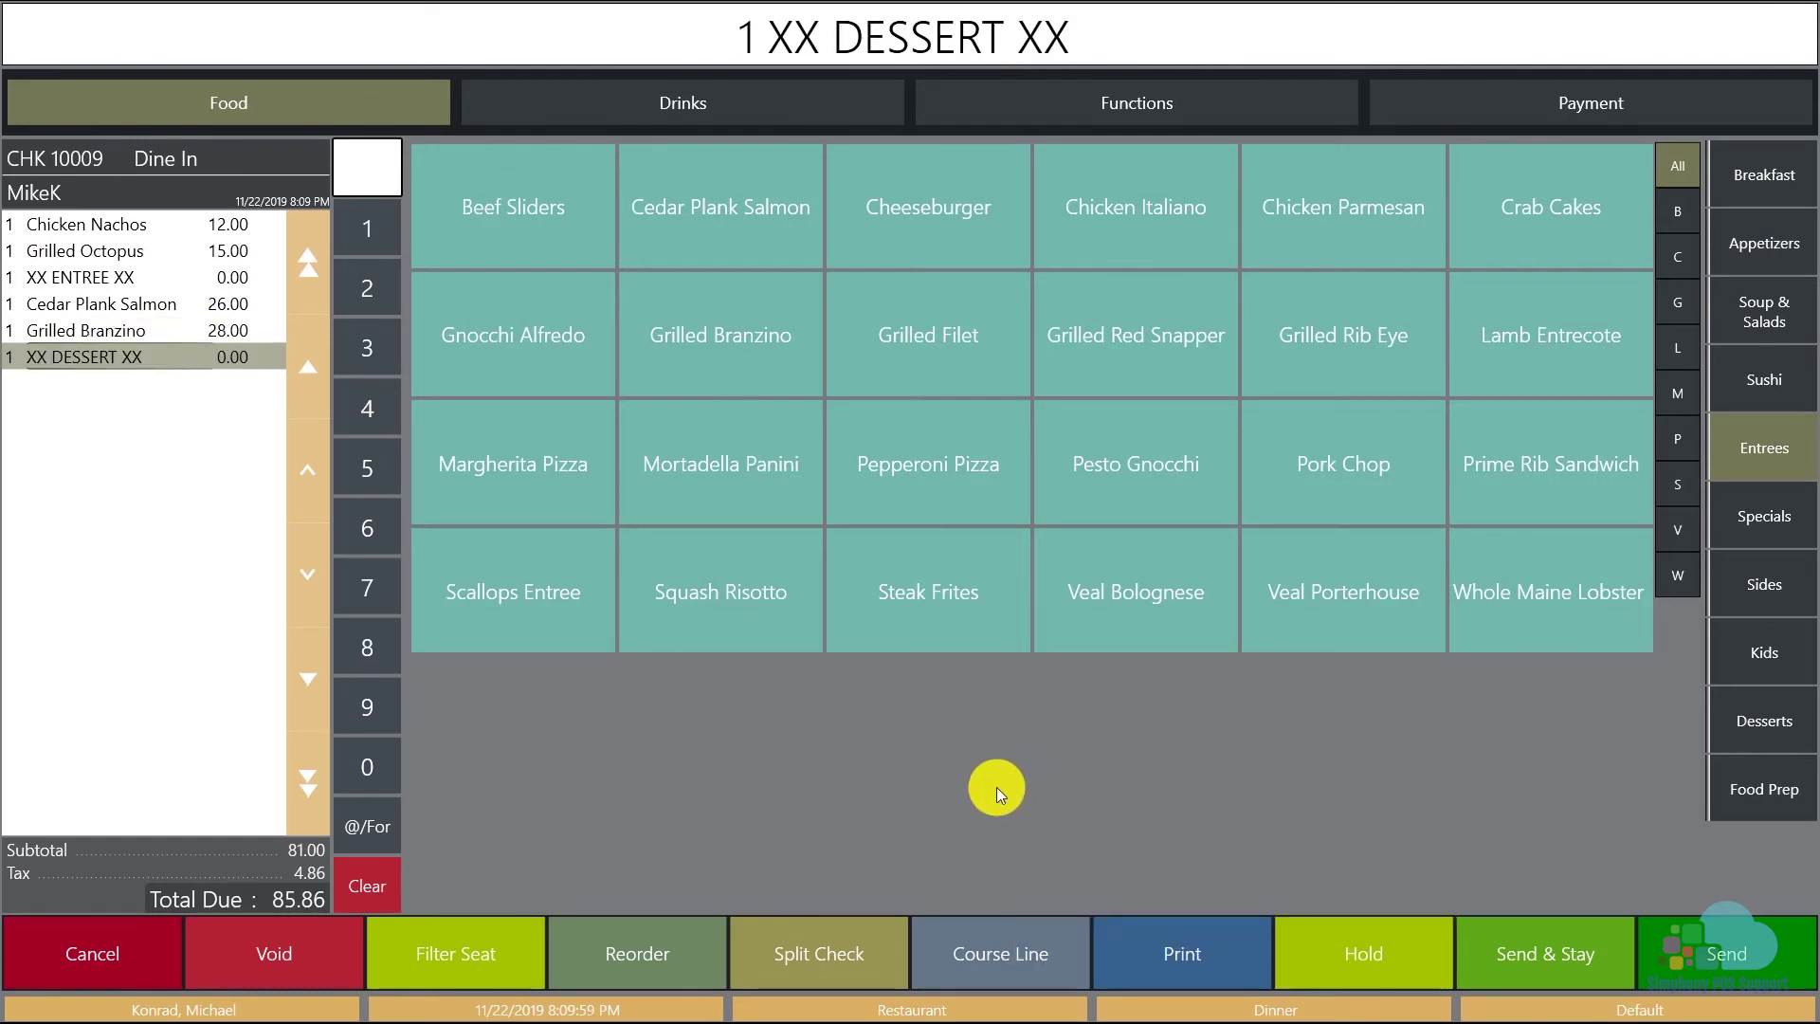
{"action": "left_click", "coordinate": [1774, 722]}
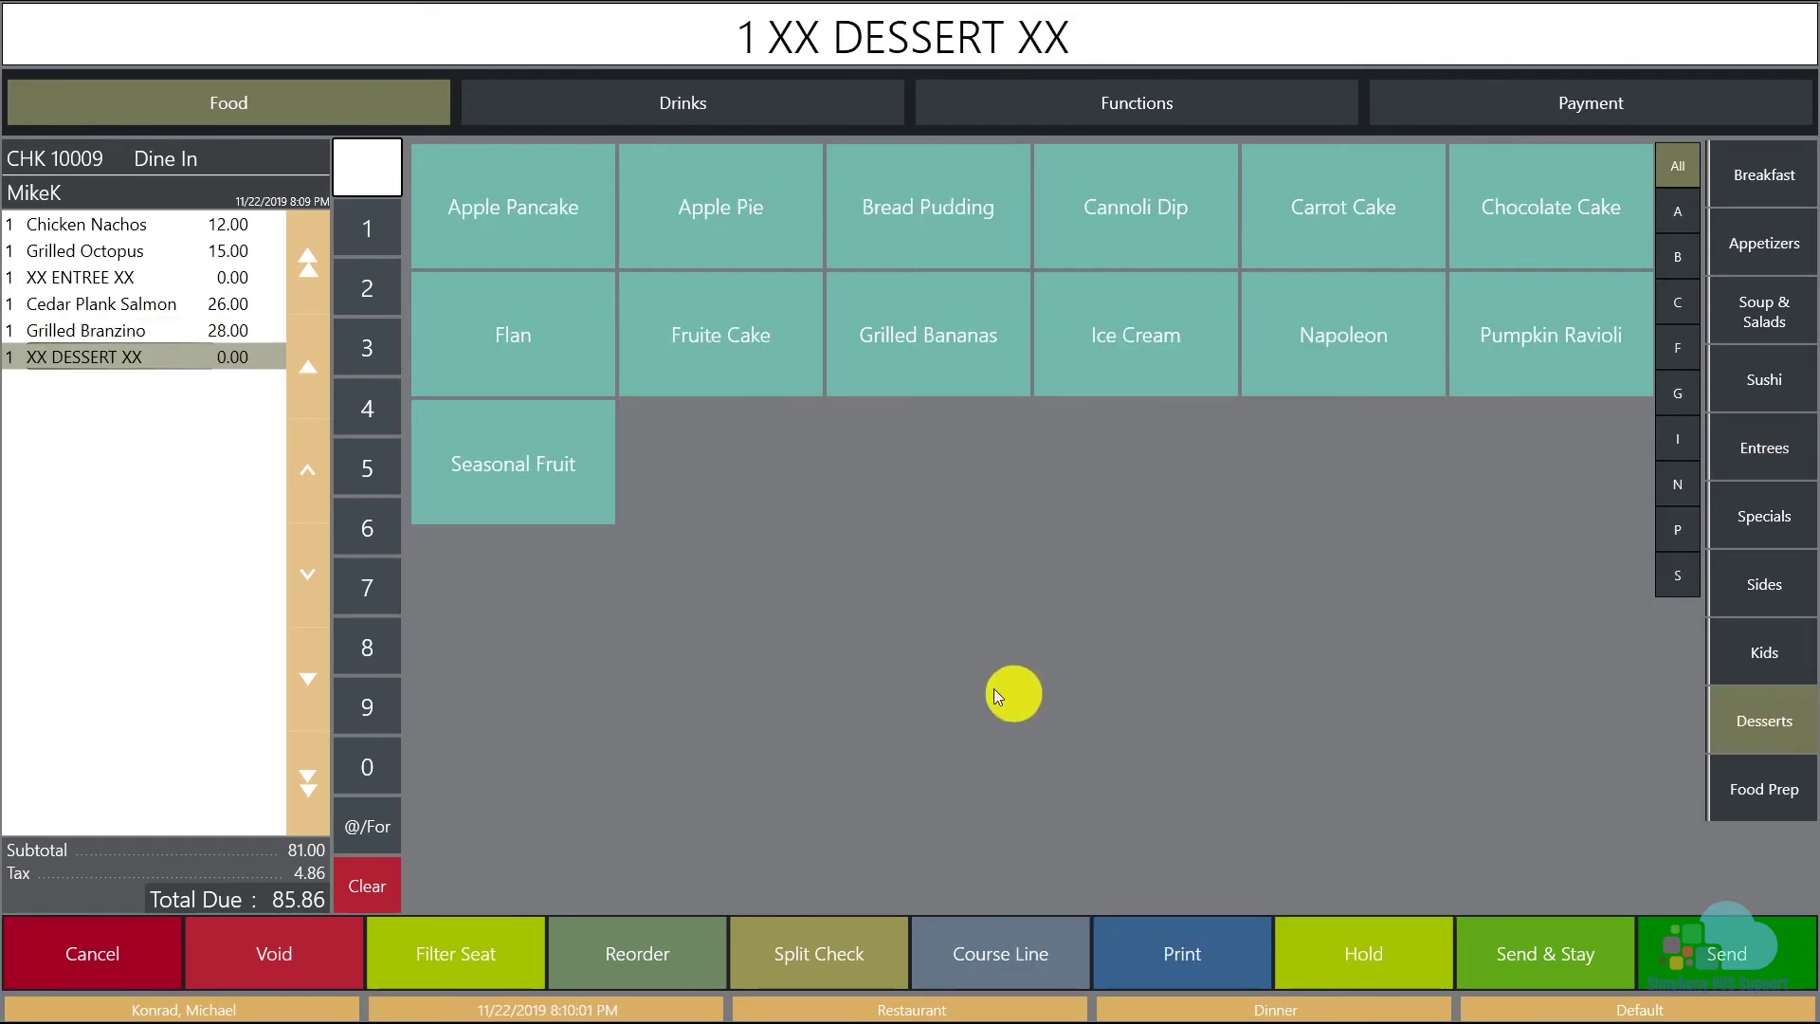
{"action": "left_click", "coordinate": [785, 228]}
{"action": "left_click", "coordinate": [751, 334]}
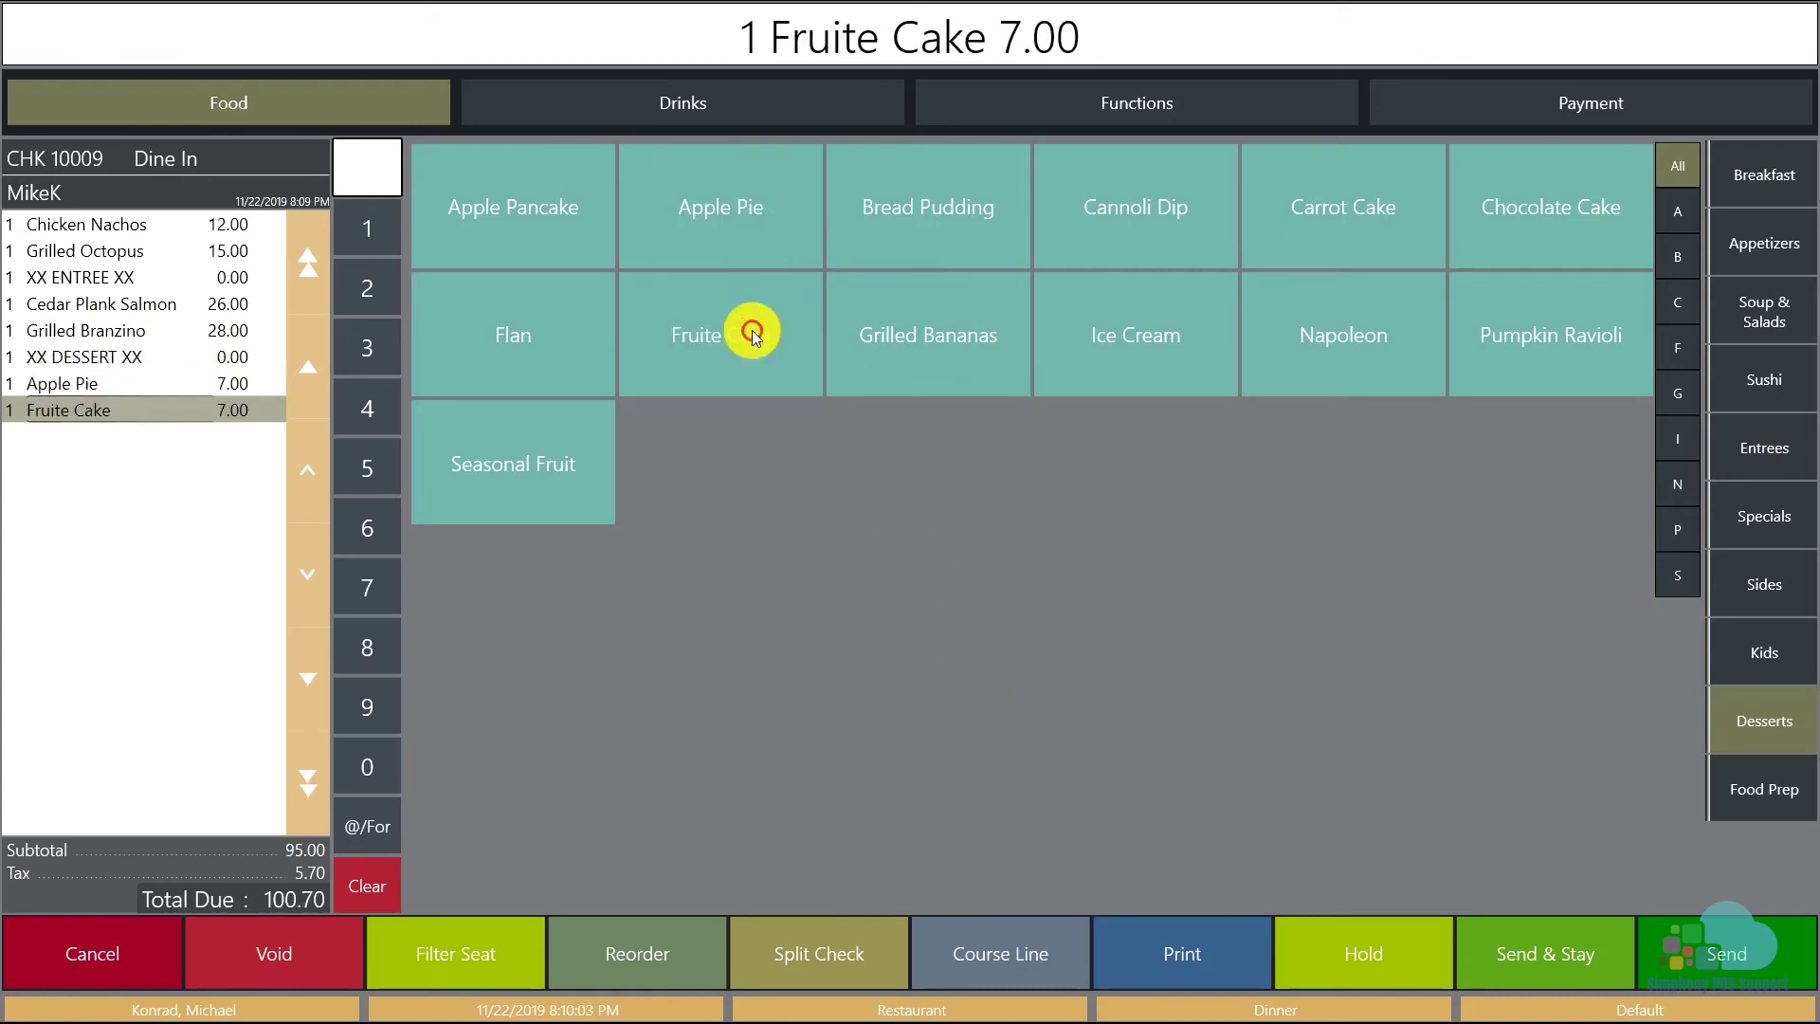
{"action": "left_click", "coordinate": [1709, 959]}
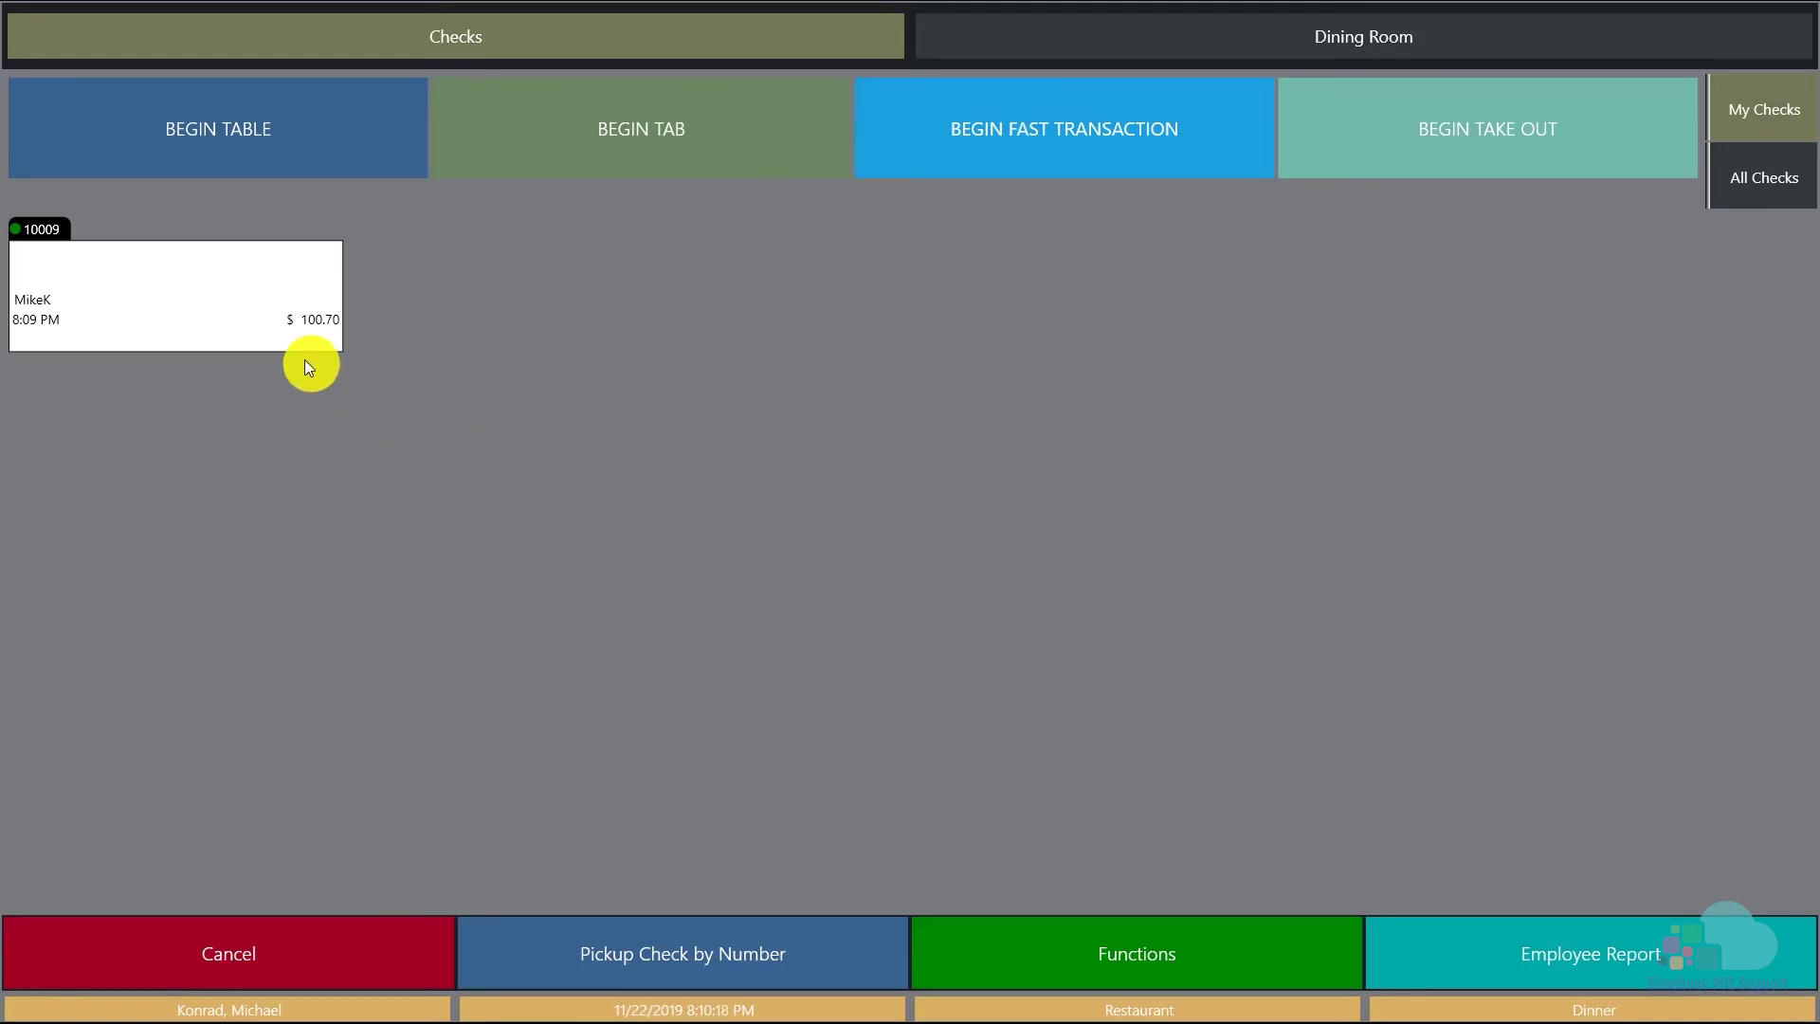
- Reopen check 10009, fire the entree course, and send it
{"action": "left_click", "coordinate": [239, 316]}
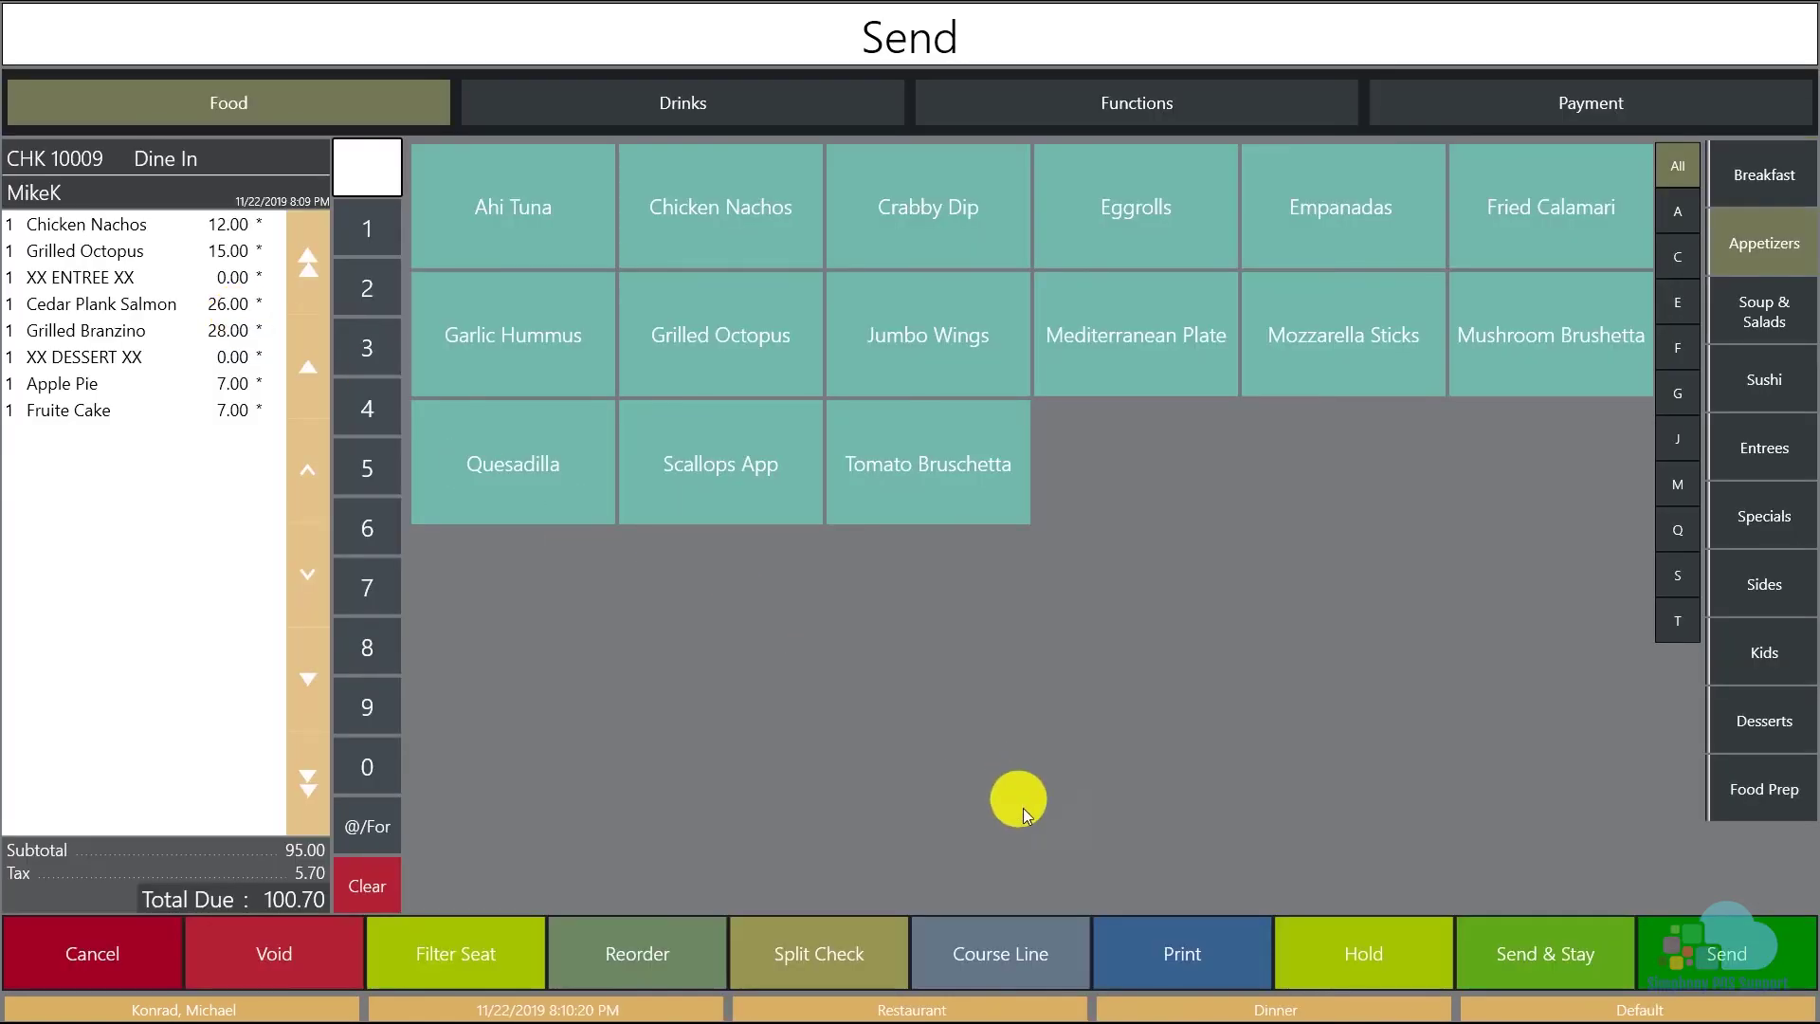
{"action": "left_click", "coordinate": [1005, 957]}
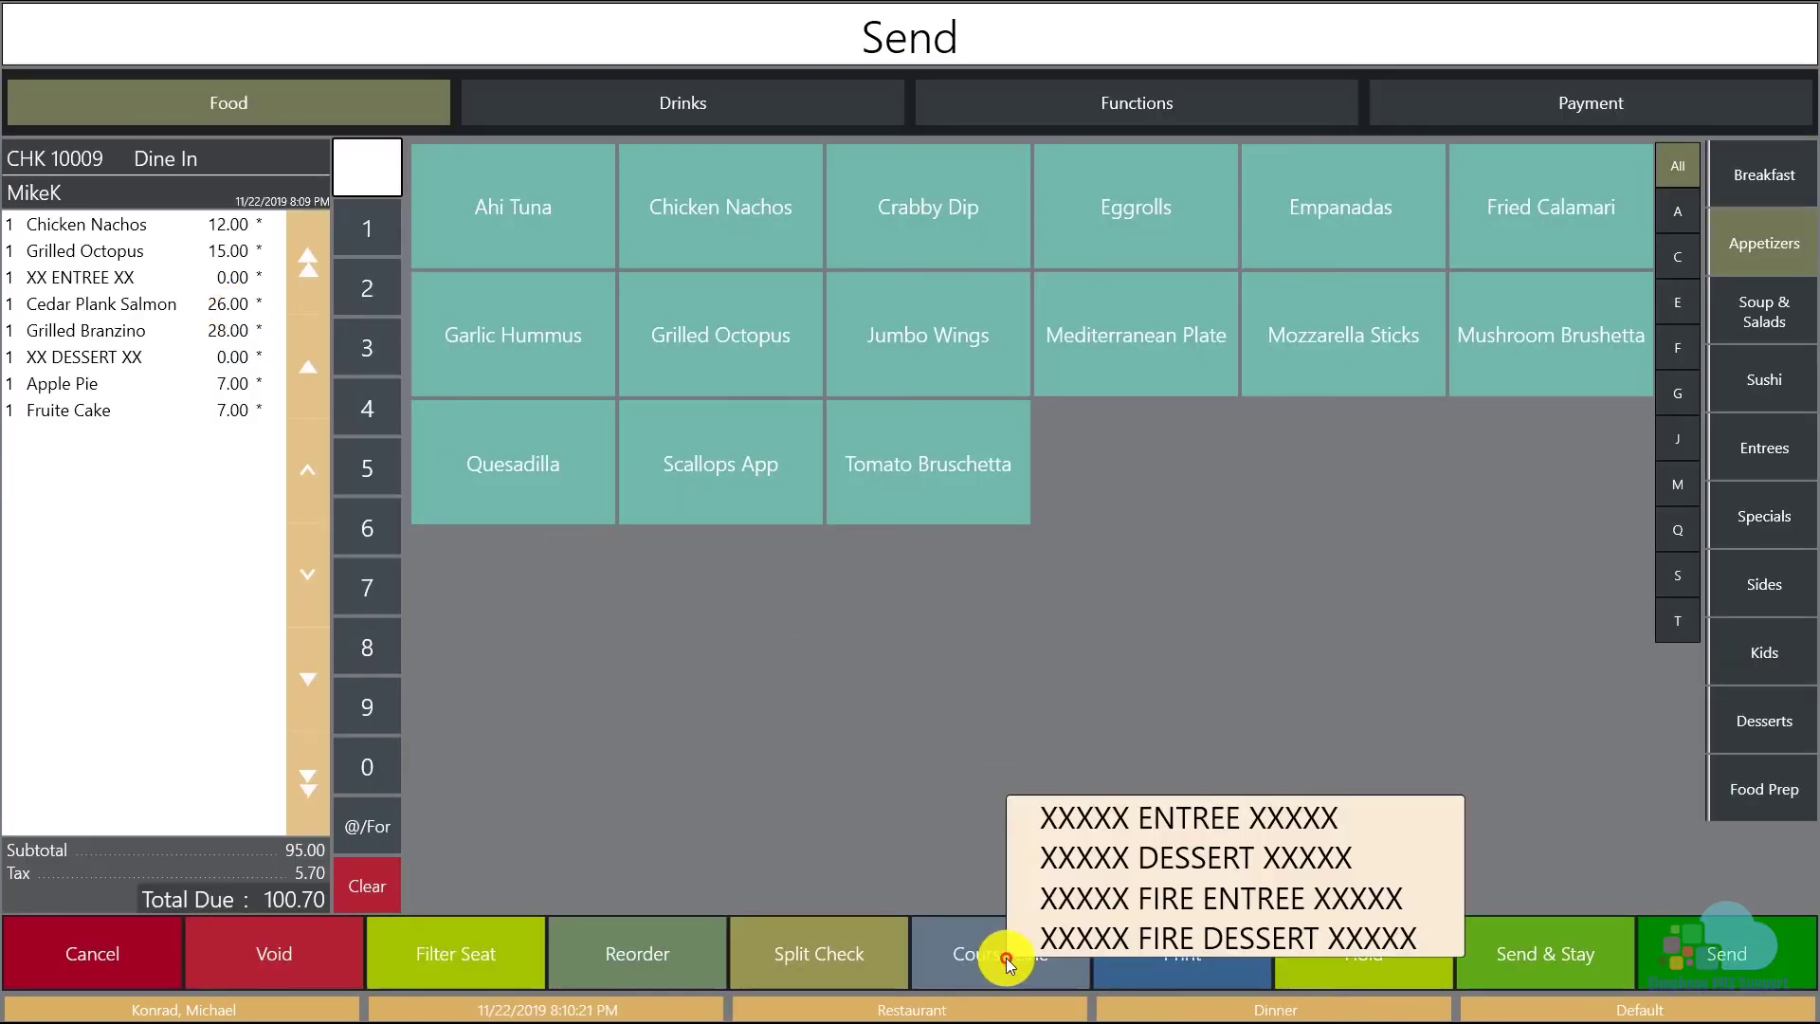
{"action": "left_click", "coordinate": [1110, 902]}
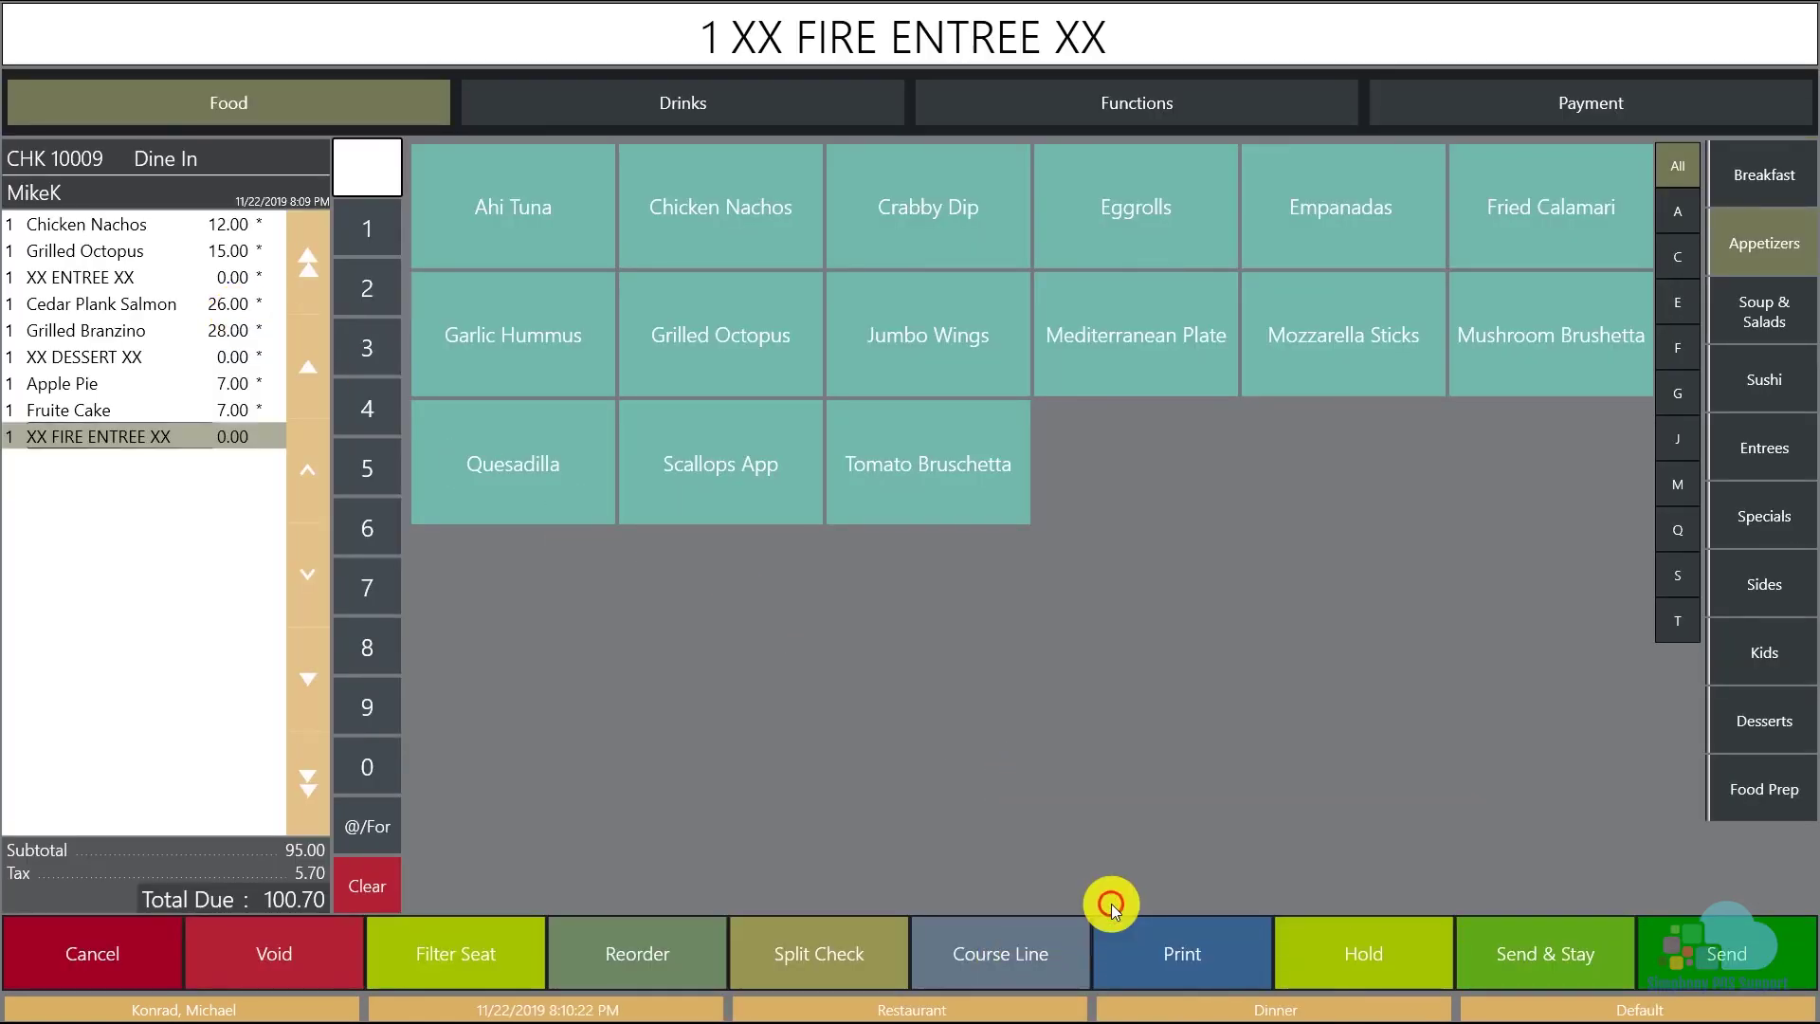
{"action": "left_click", "coordinate": [1674, 940]}
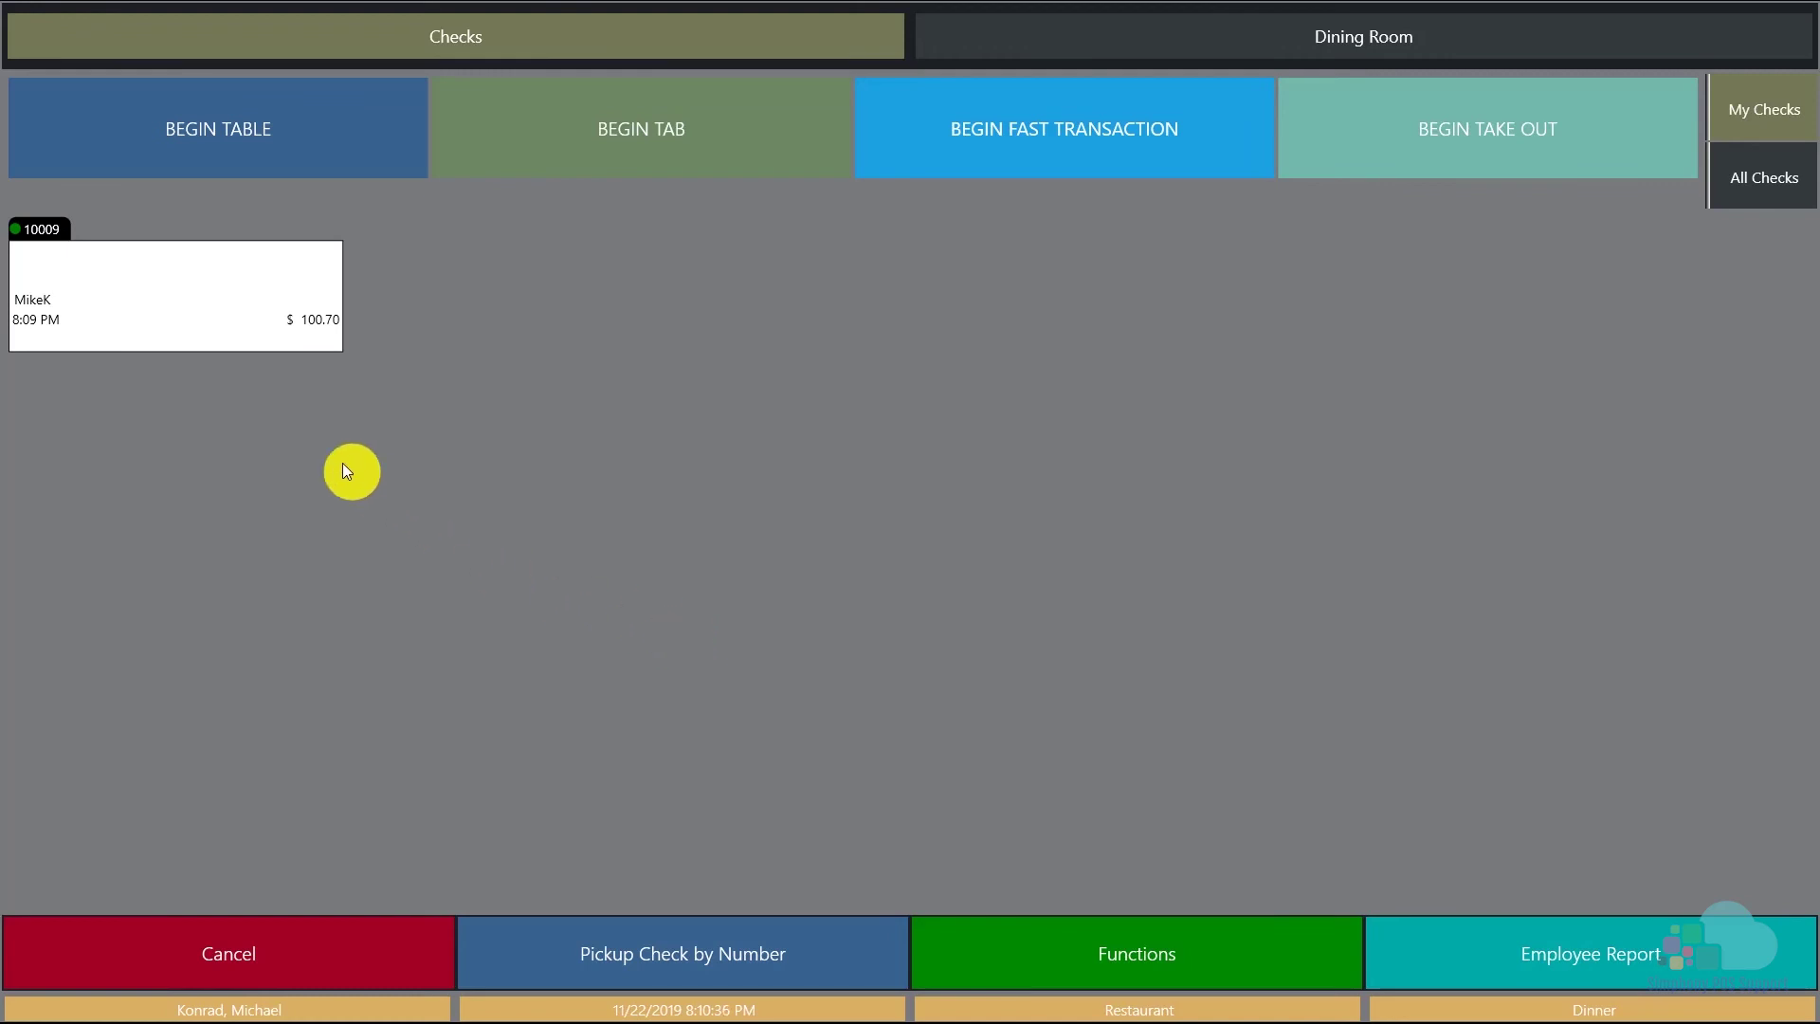
- Reopen check 10009, fire the dessert course, and send it
{"action": "left_click", "coordinate": [265, 308]}
{"action": "left_click", "coordinate": [1010, 945]}
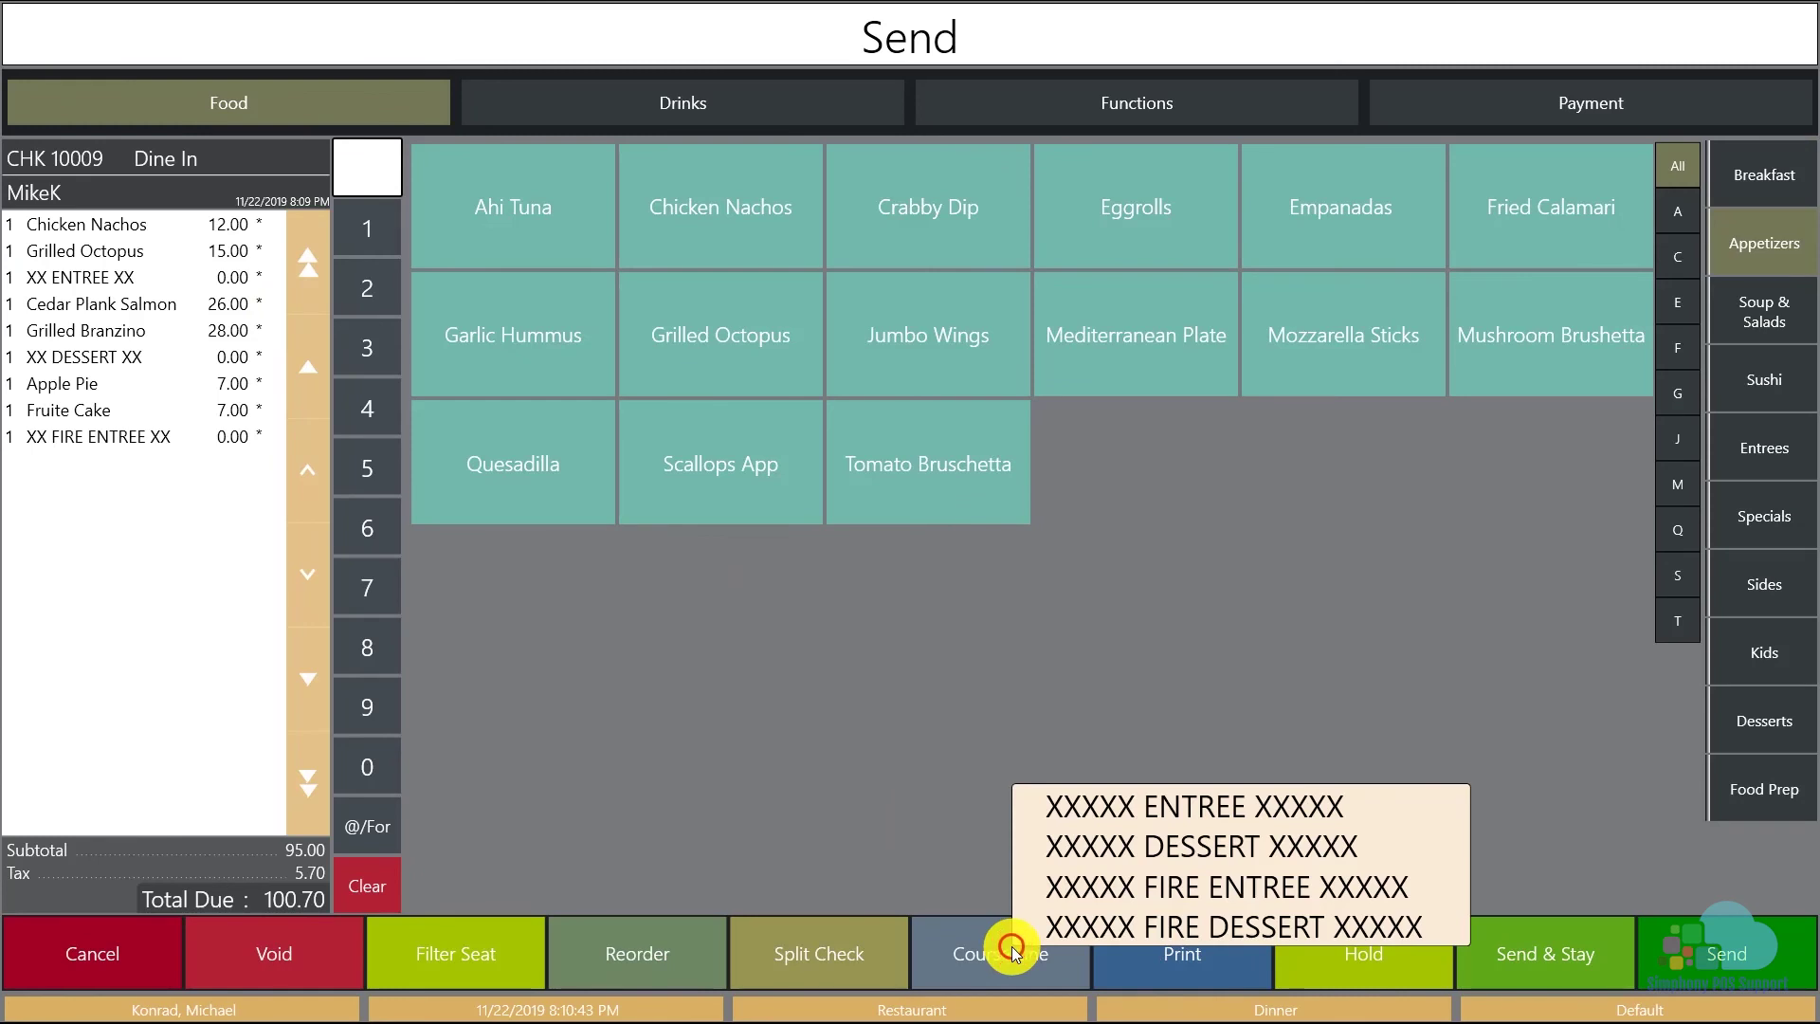
{"action": "left_click", "coordinate": [1081, 936]}
{"action": "left_click", "coordinate": [1722, 985]}
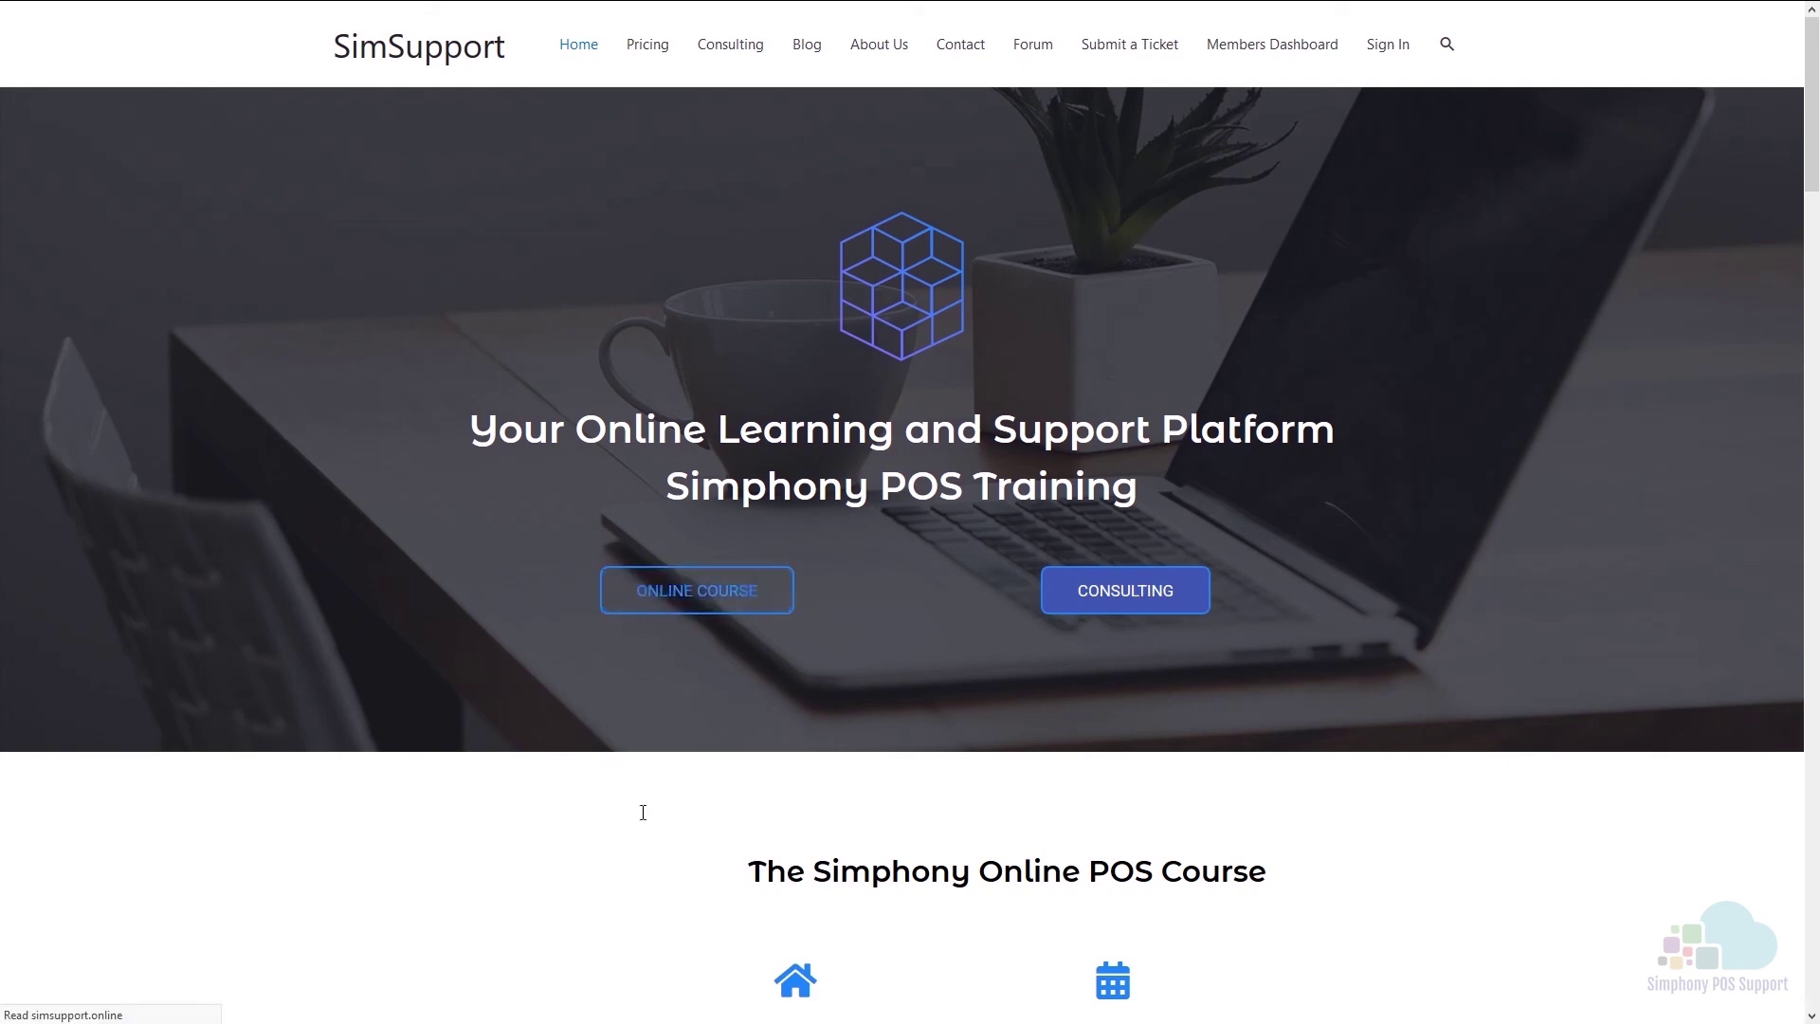
- Open the ONLINE COURSE page and scroll down to the Simphony Learning Platform topics
{"action": "left_click", "coordinate": [654, 607]}
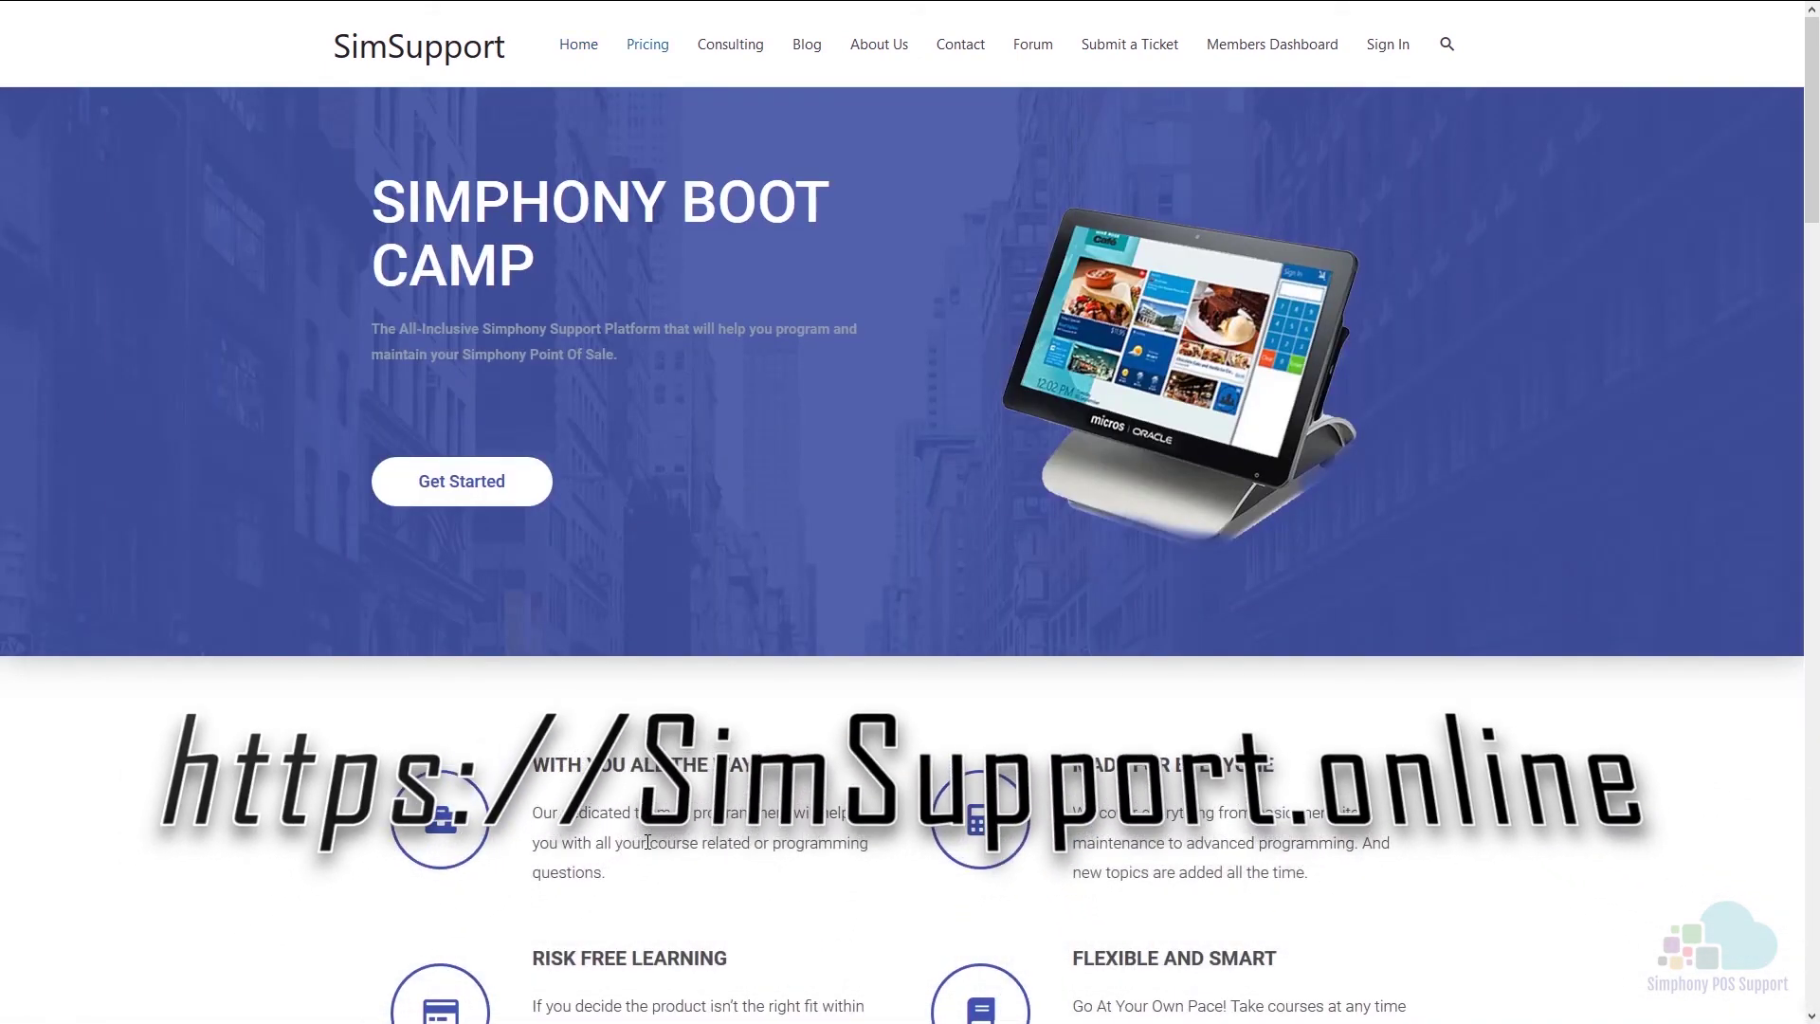
{"action": "scroll", "coordinate": [647, 842], "scroll_direction": "down", "scroll_amount": 4}
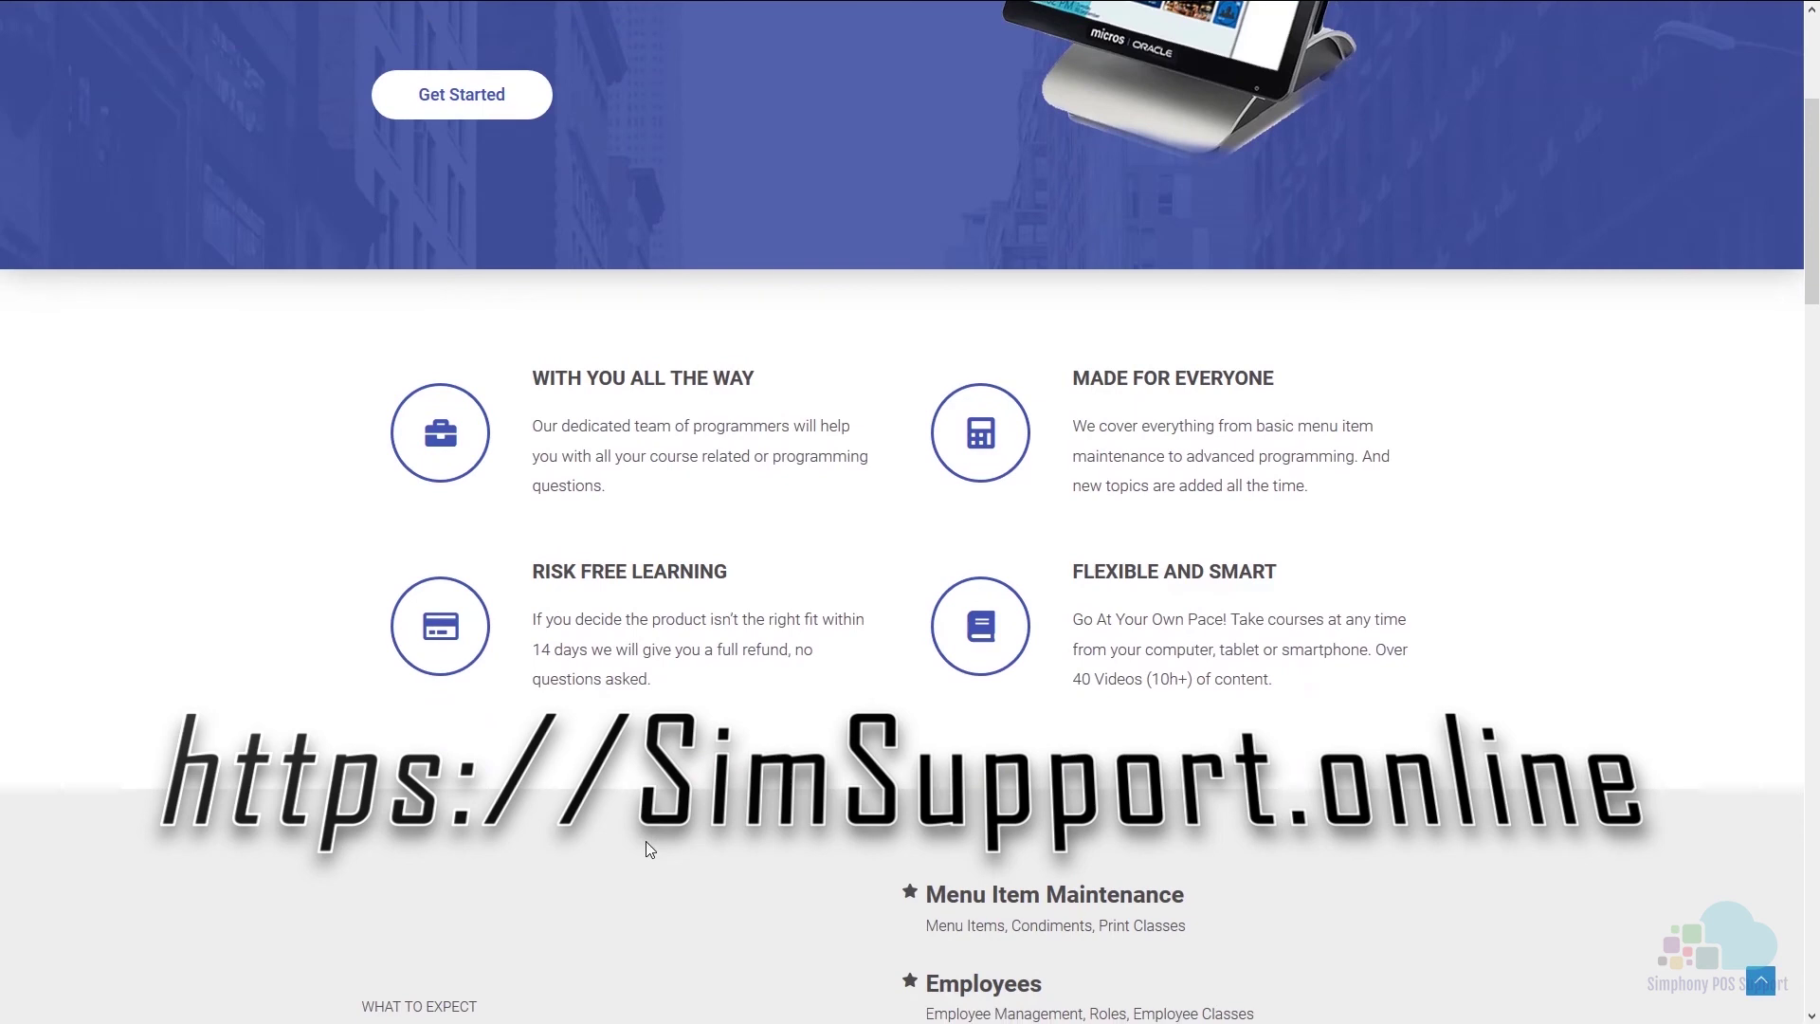
{"action": "scroll", "coordinate": [648, 847], "scroll_direction": "down", "scroll_amount": 4}
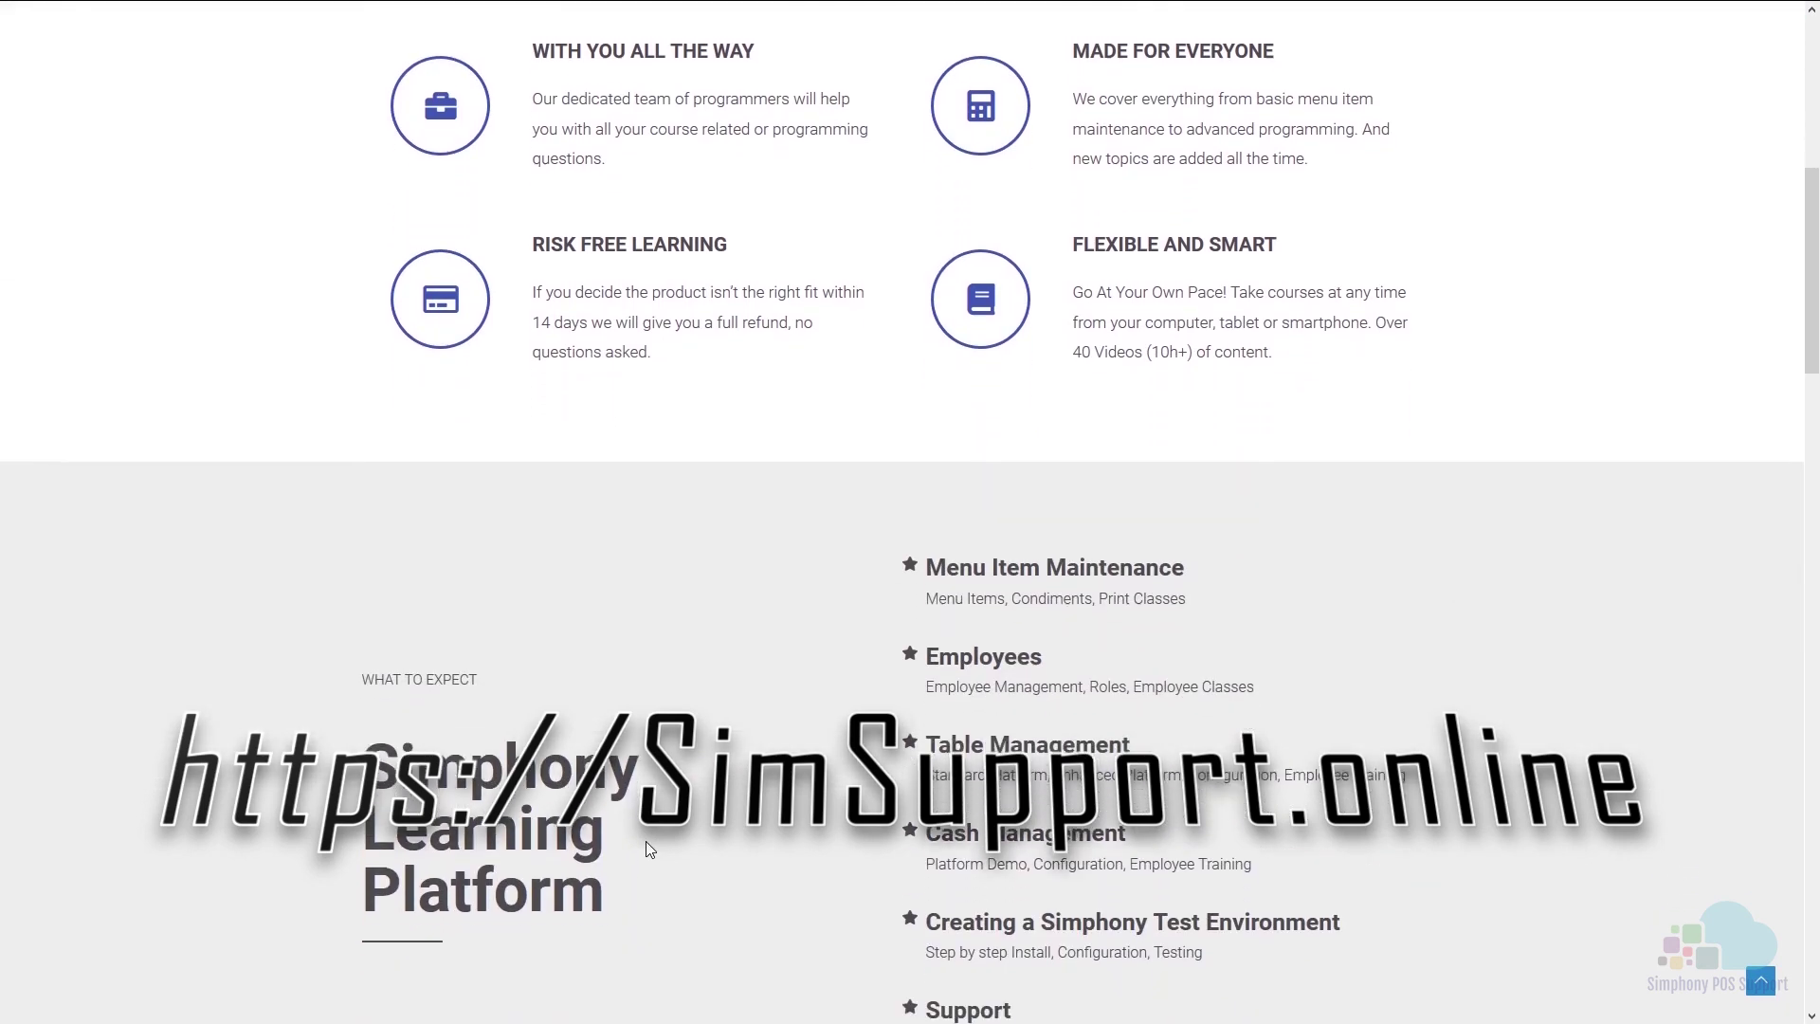